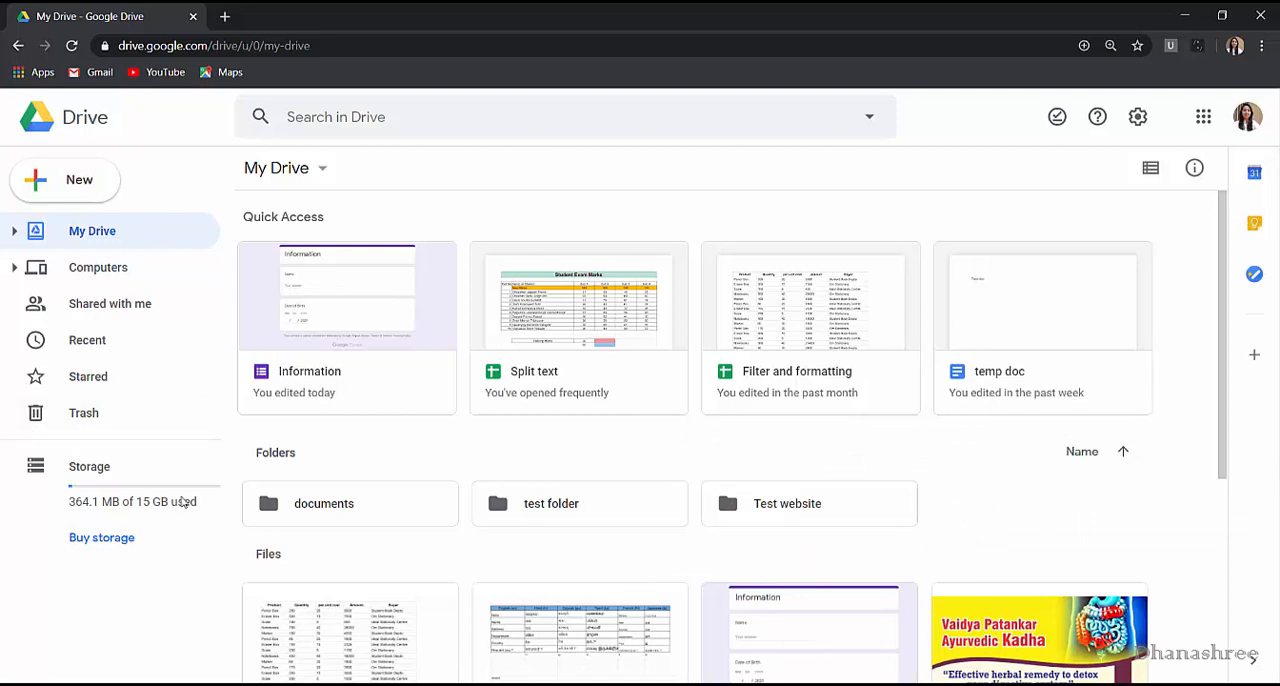
Open test folder in My Drive and start a new Google Form there from a template.
double_click(528, 509)
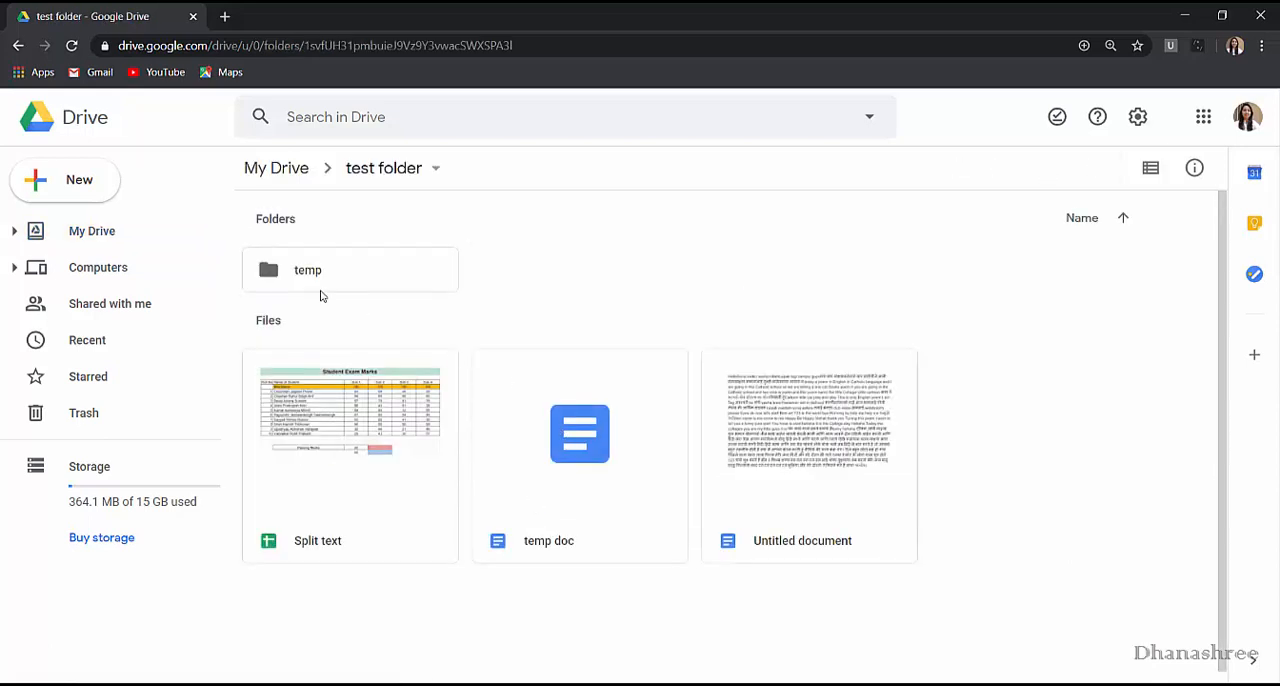
click(67, 181)
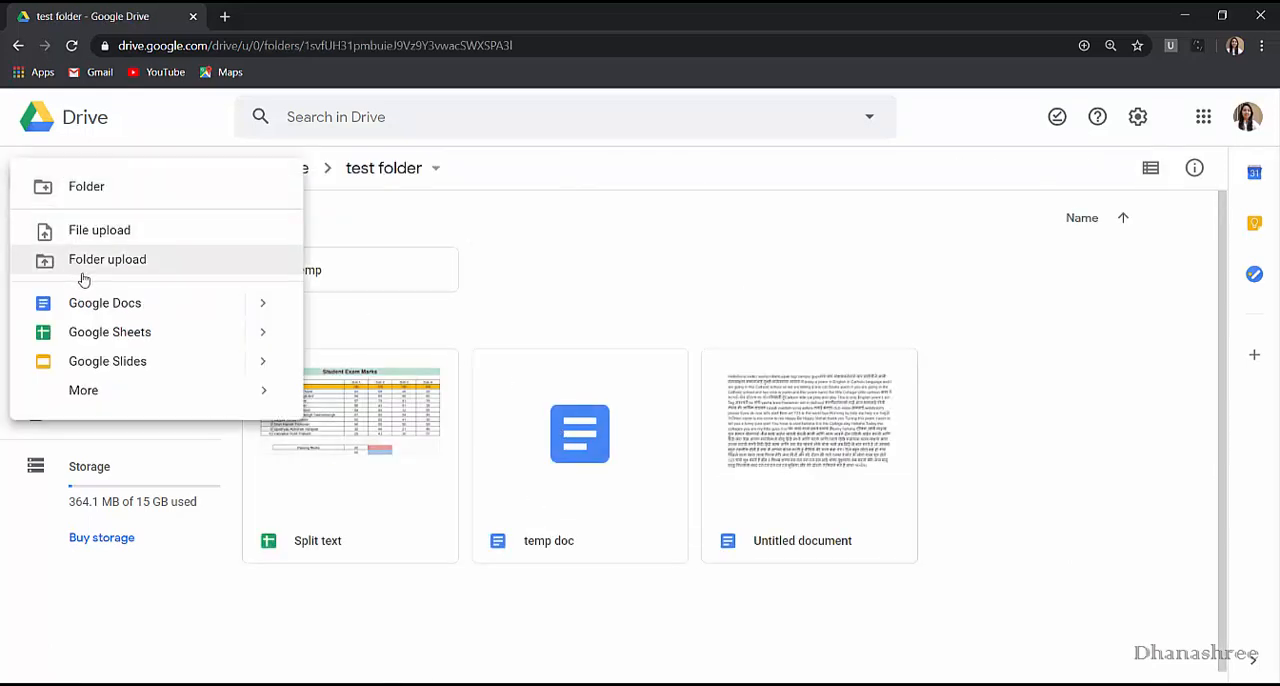
mouse_move(112, 398)
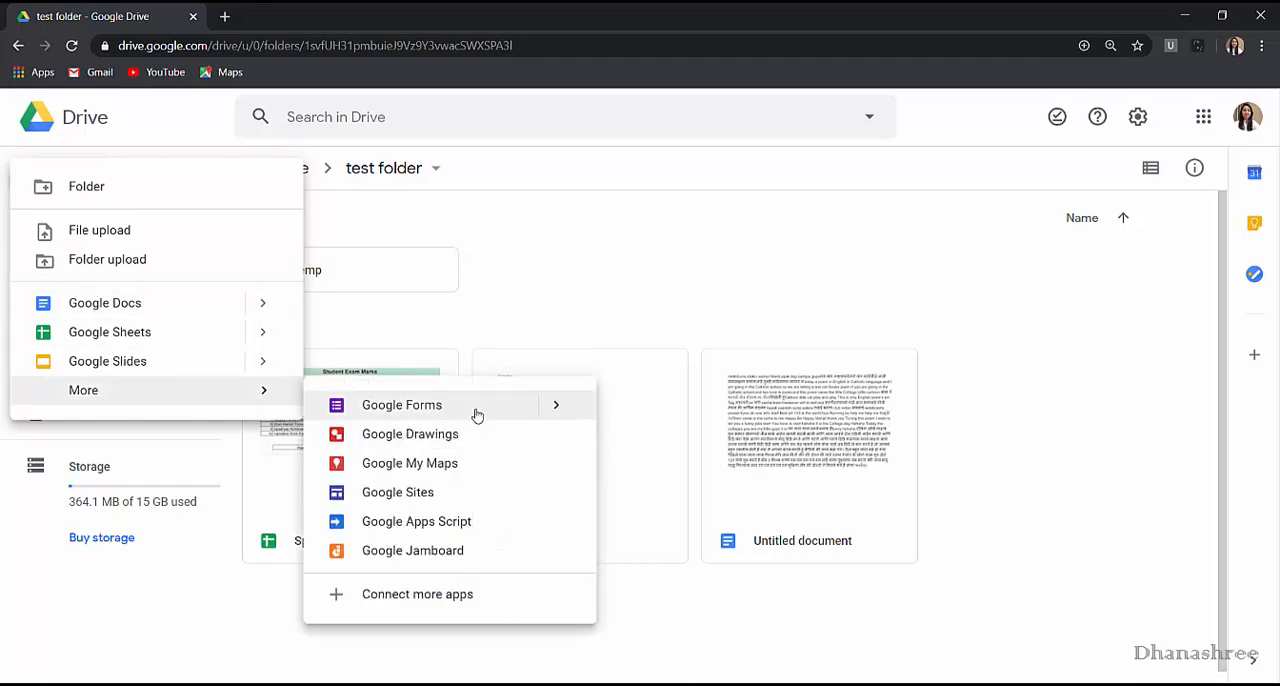
click(618, 300)
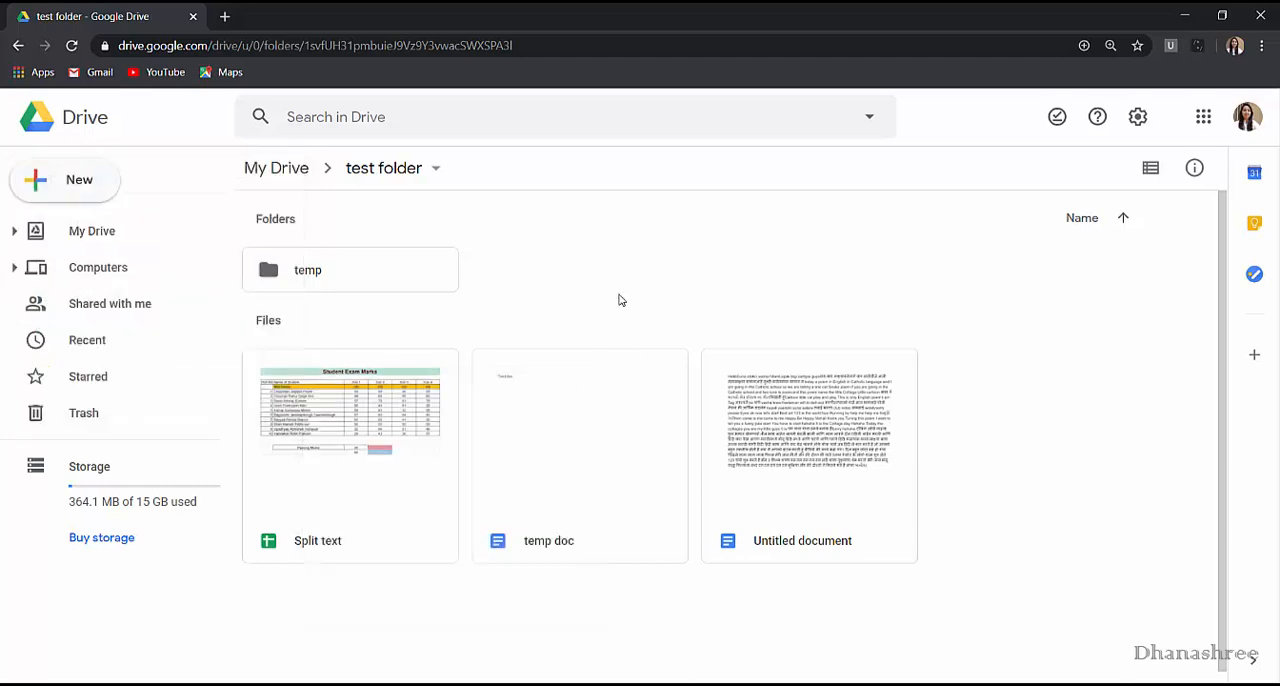
right_click(618, 297)
mouse_move(782, 535)
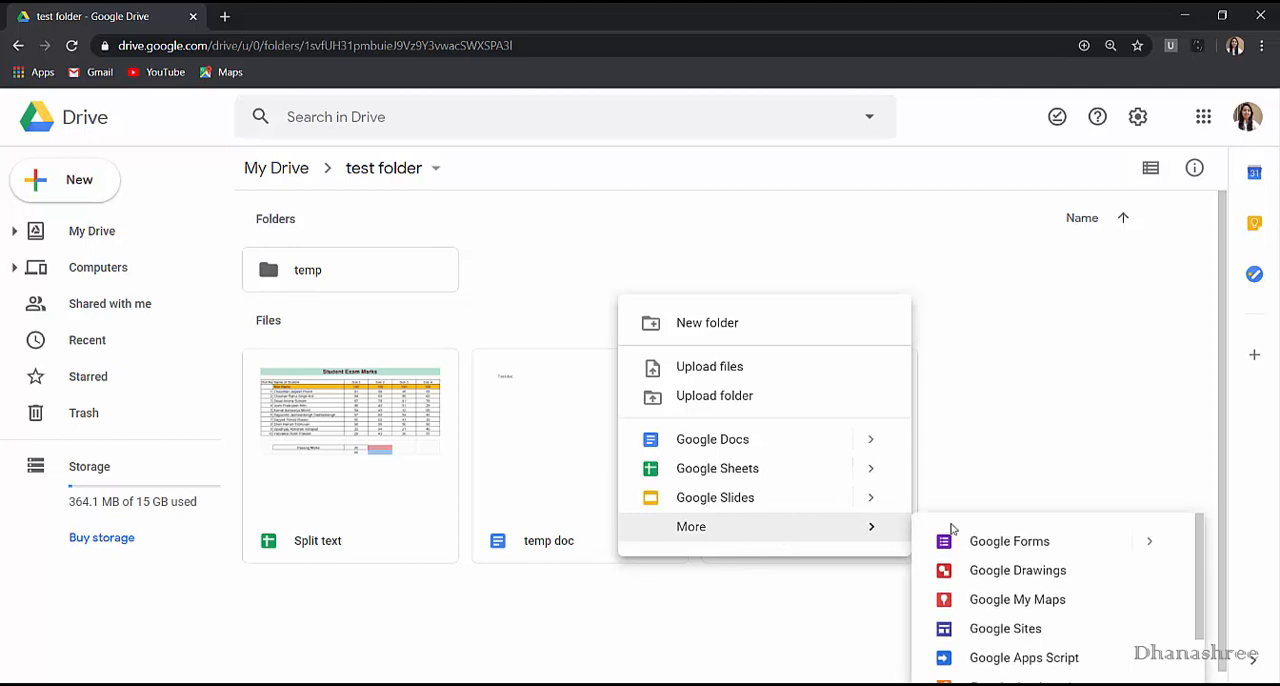
mouse_move(1136, 519)
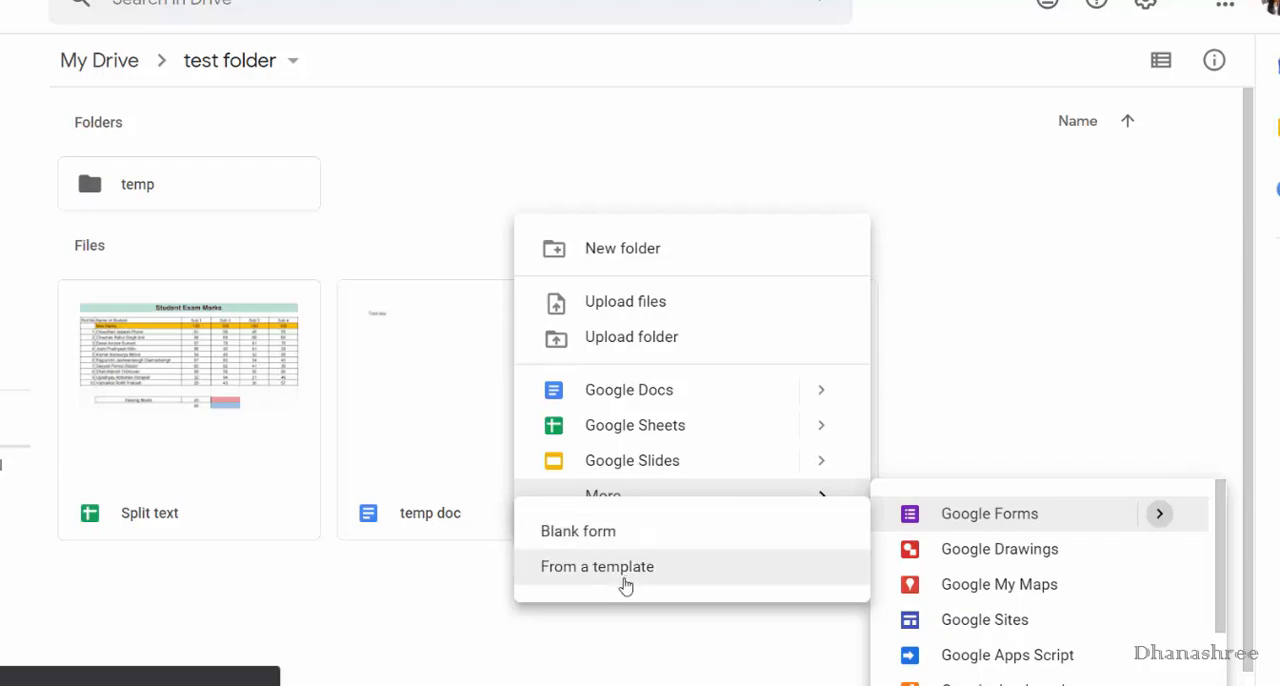
click(625, 585)
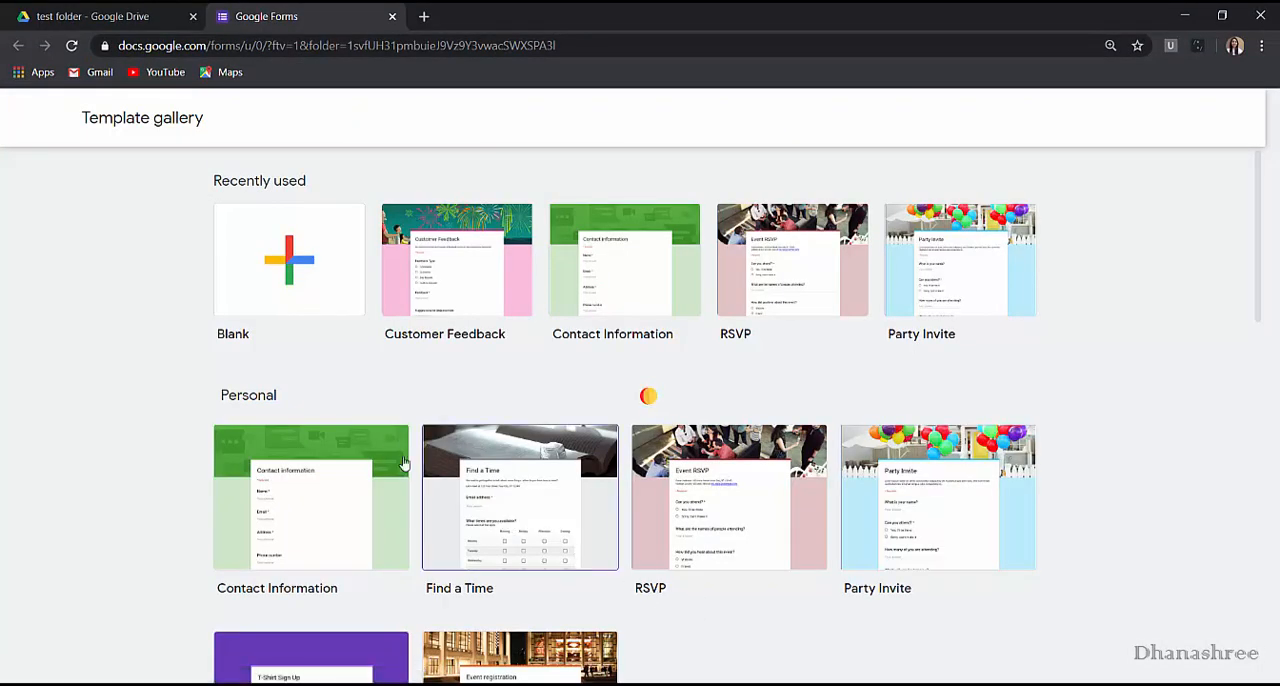
Browse the form template gallery and create a blank form.
scroll(372, 447, down, 3)
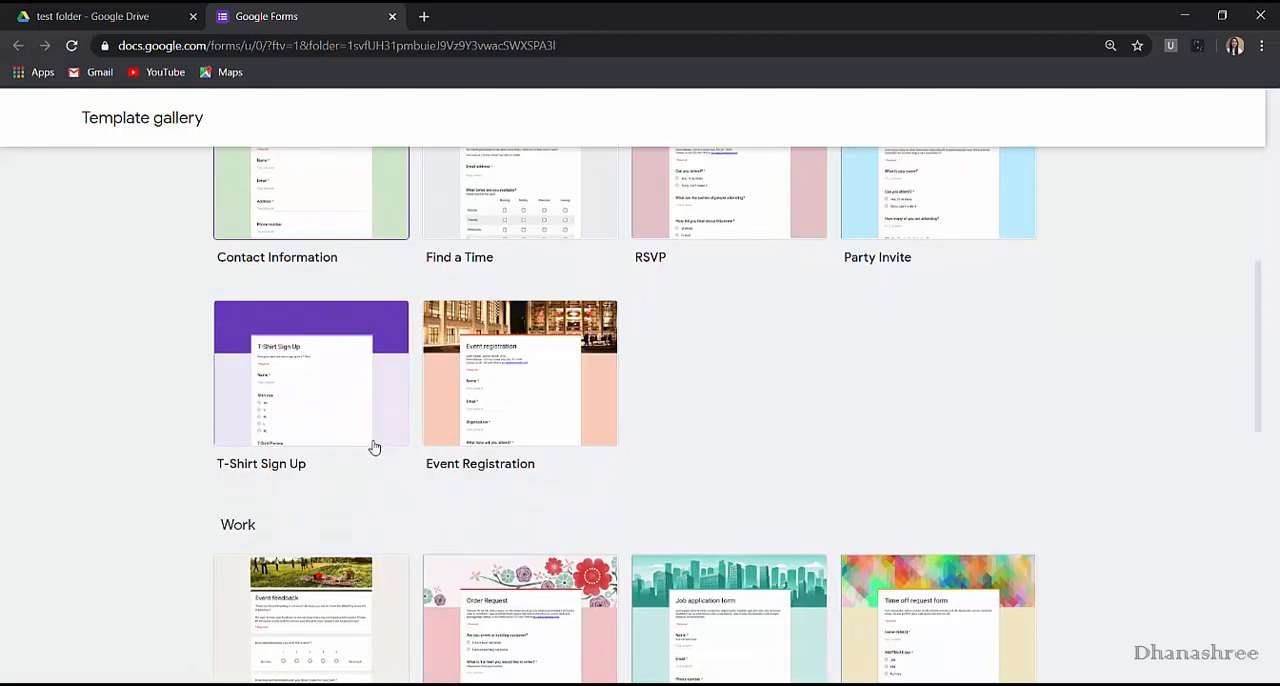
scroll(372, 447, down, 3)
scroll(373, 448, up, 5)
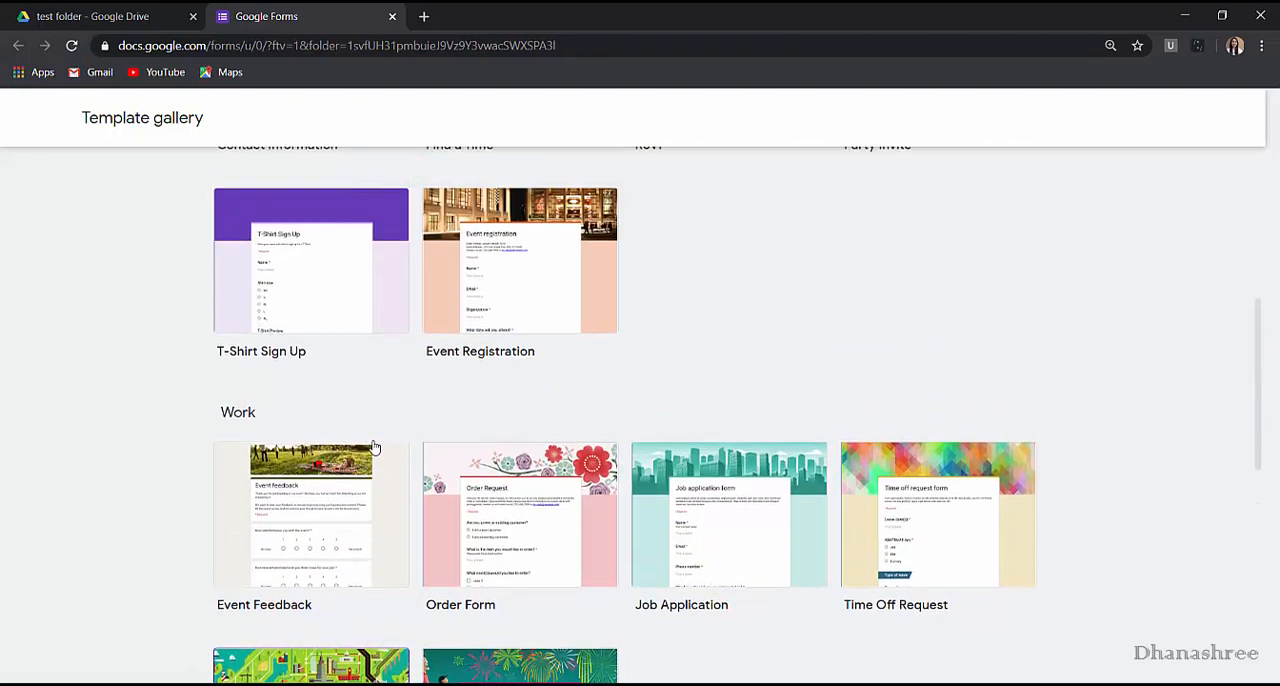
scroll(374, 447, up, 2)
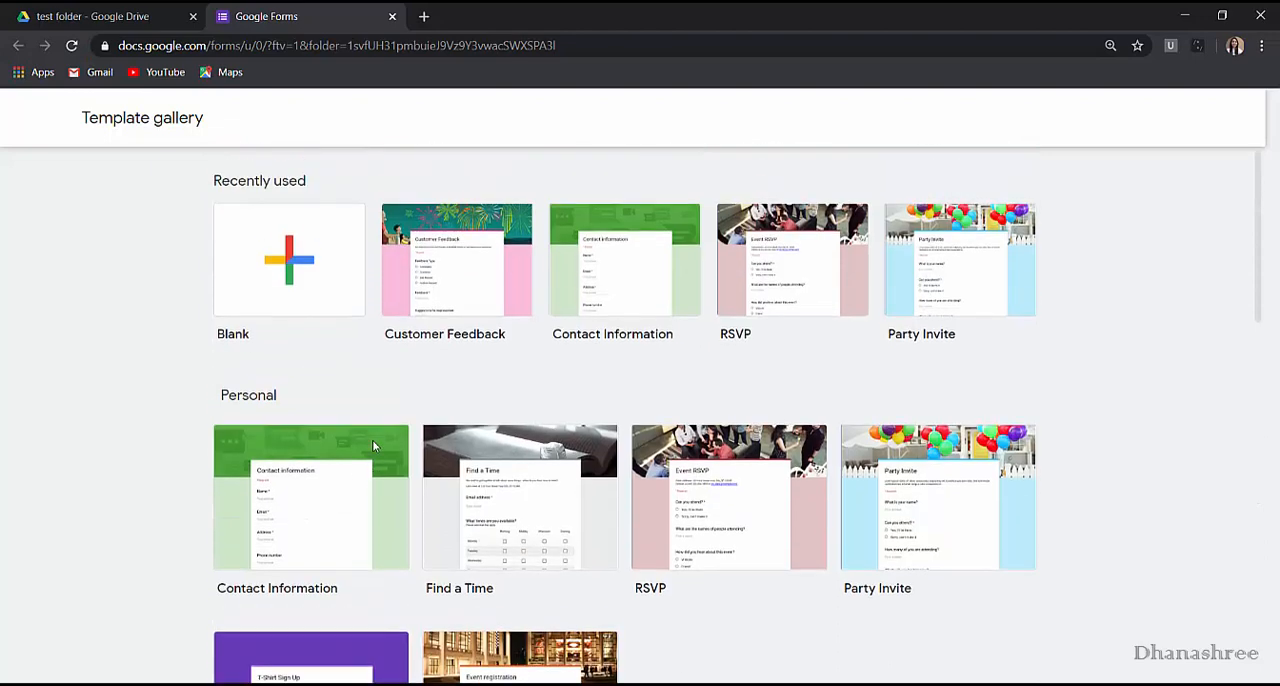
scroll(372, 440, down, 2)
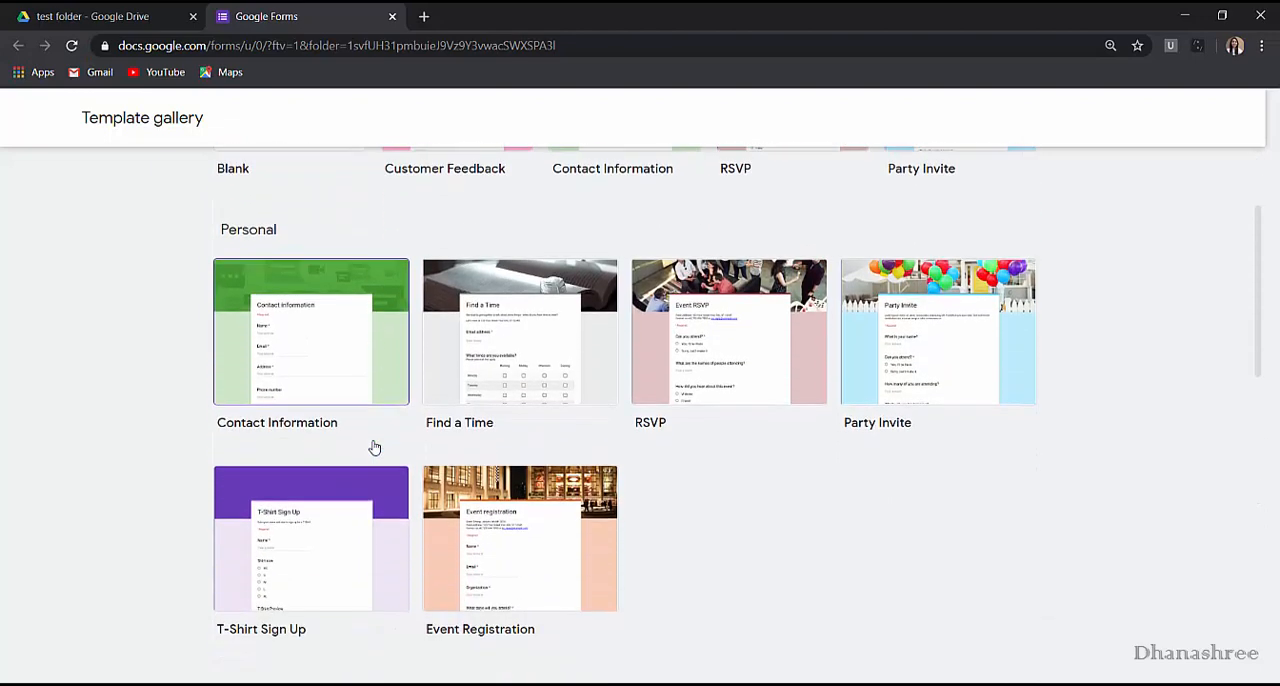
scroll(372, 440, up, 2)
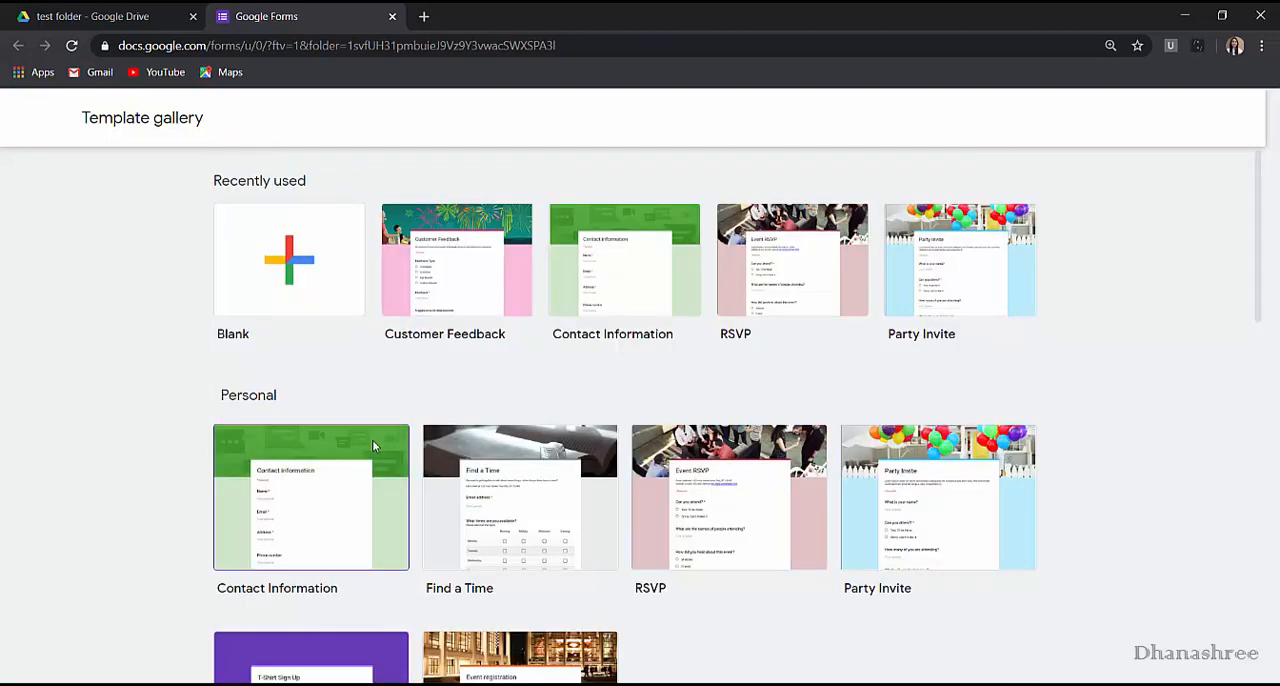
click(288, 277)
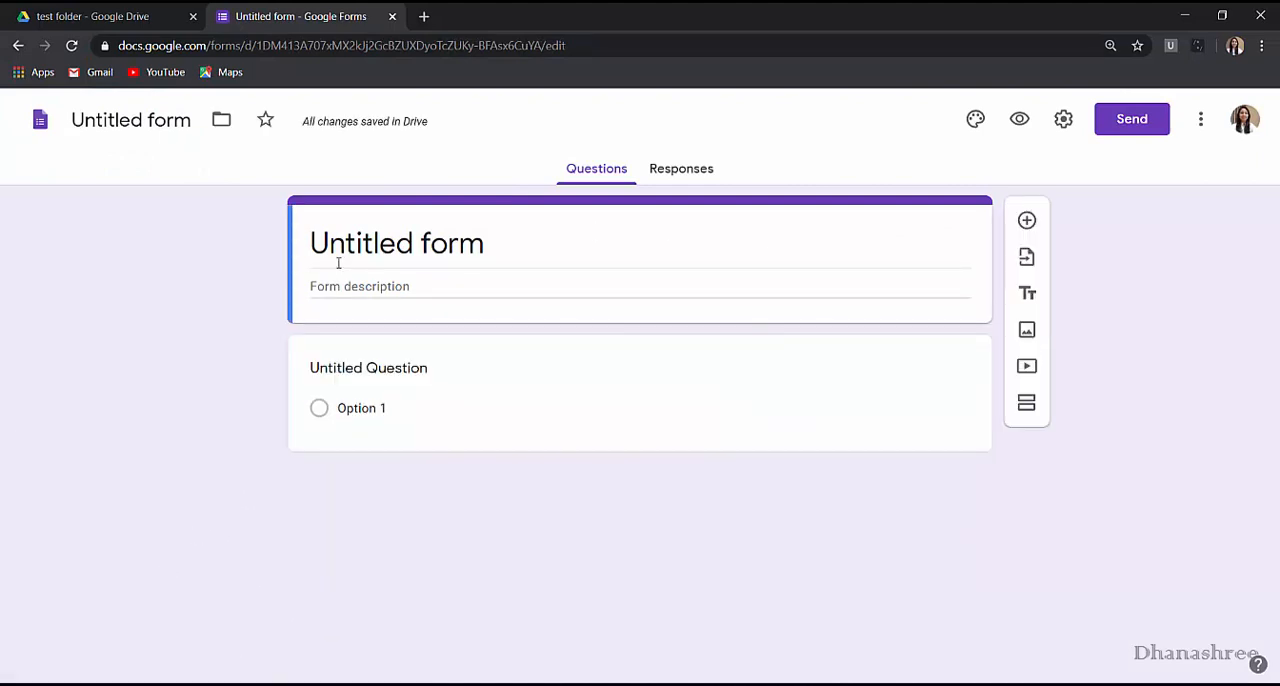
Set the form's title to "Sample form #1".
click(487, 253)
text(S)
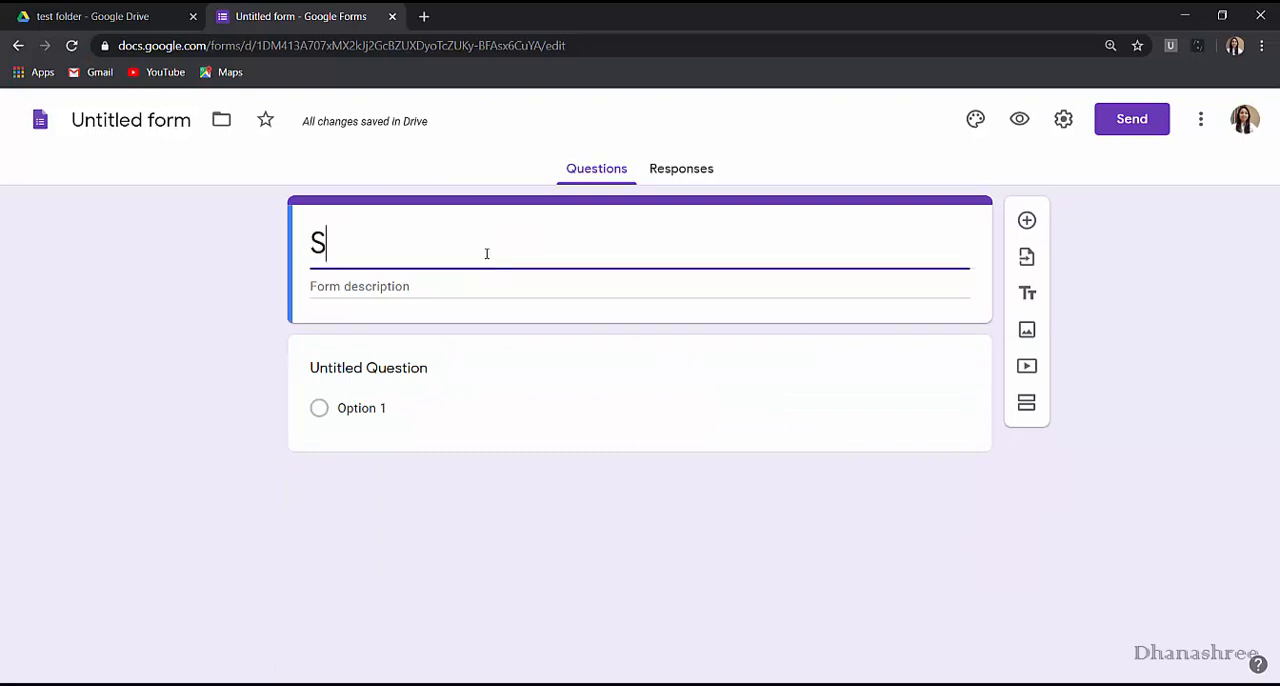
text(ample f)
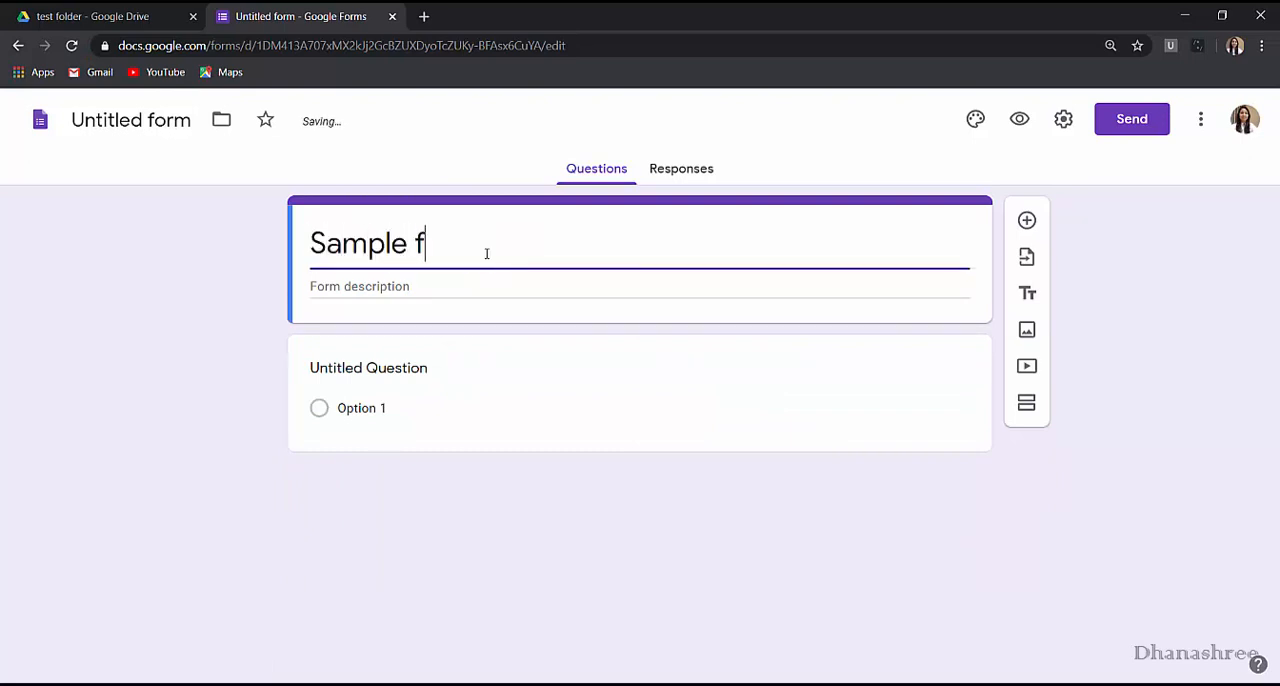
text(orm #1)
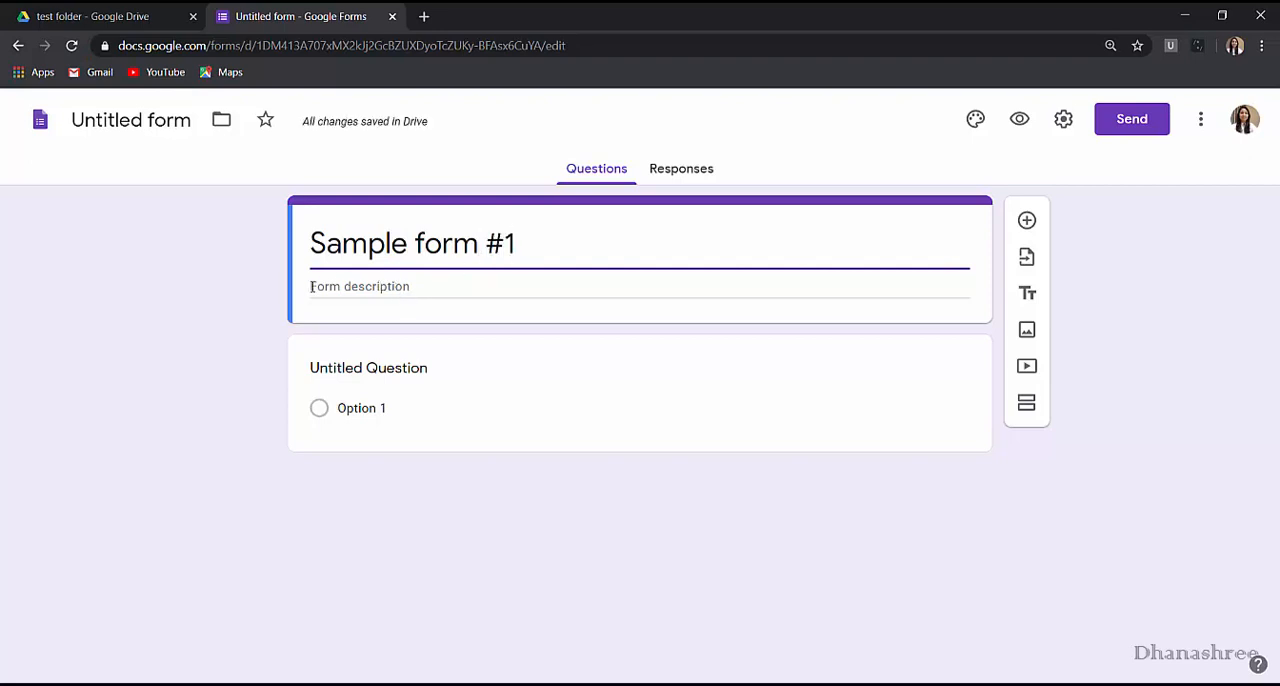
Enter "This is test form" as the form description and select the untitled question below it.
click(405, 292)
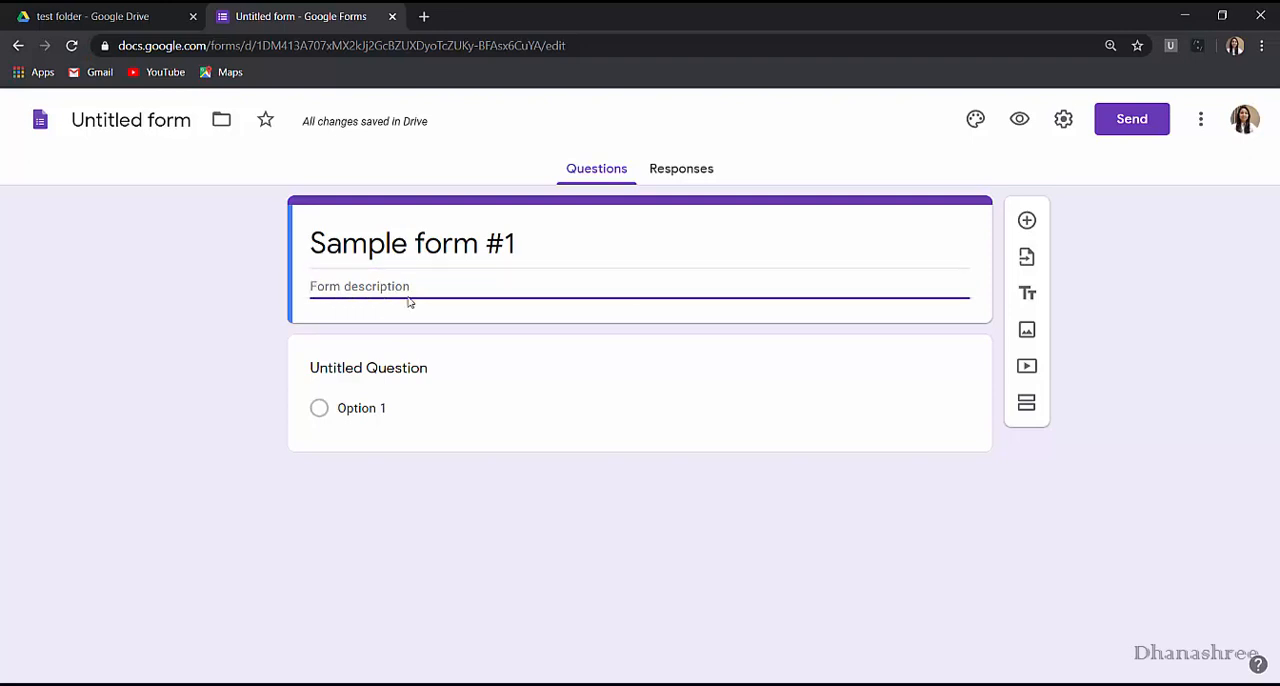
text(This is)
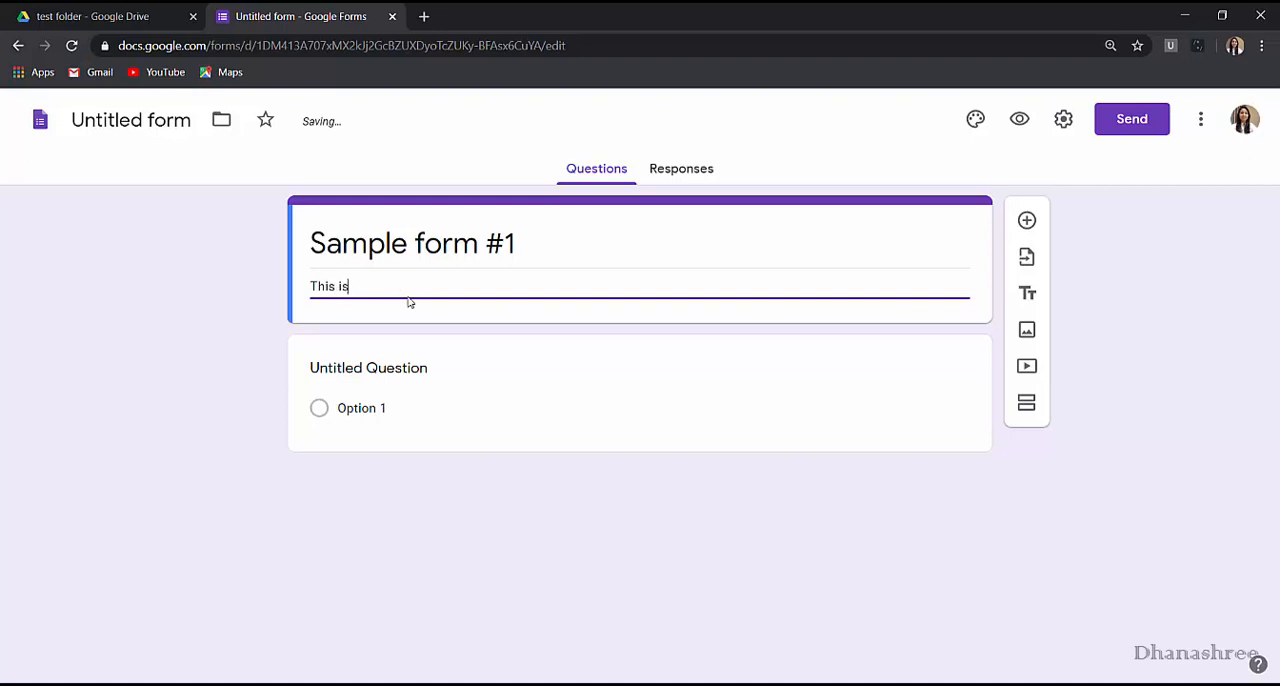
text( test f)
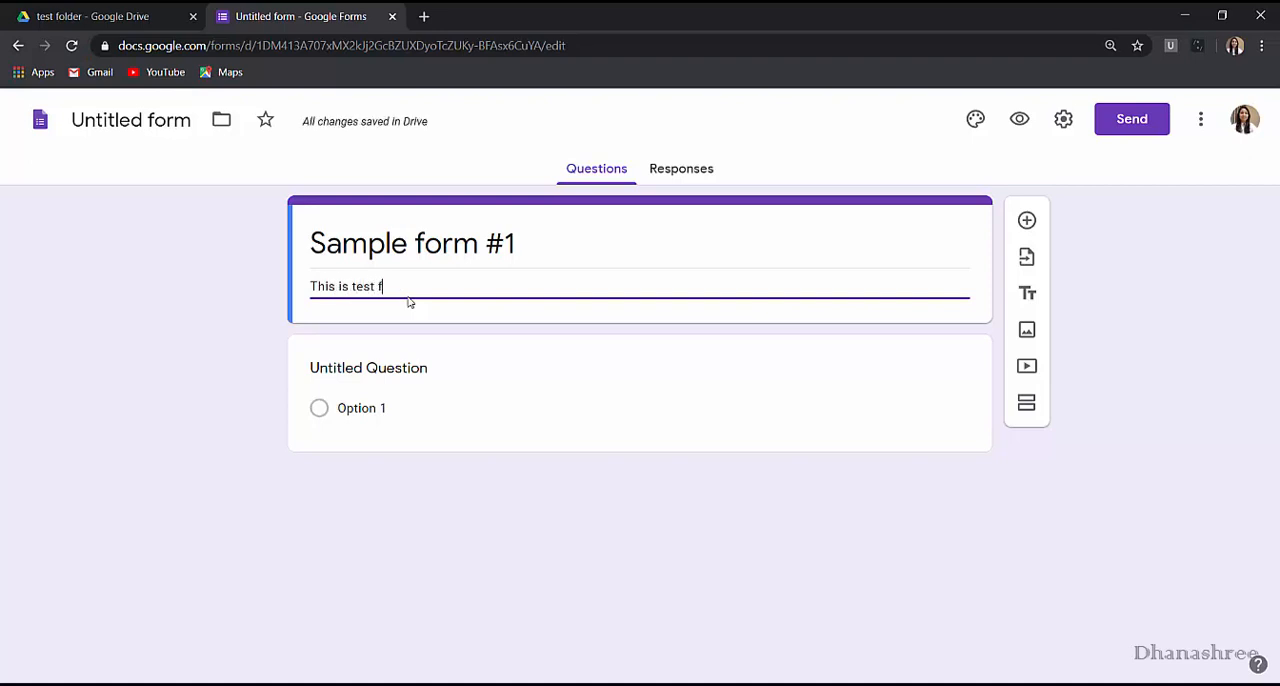
text(orm)
click(334, 378)
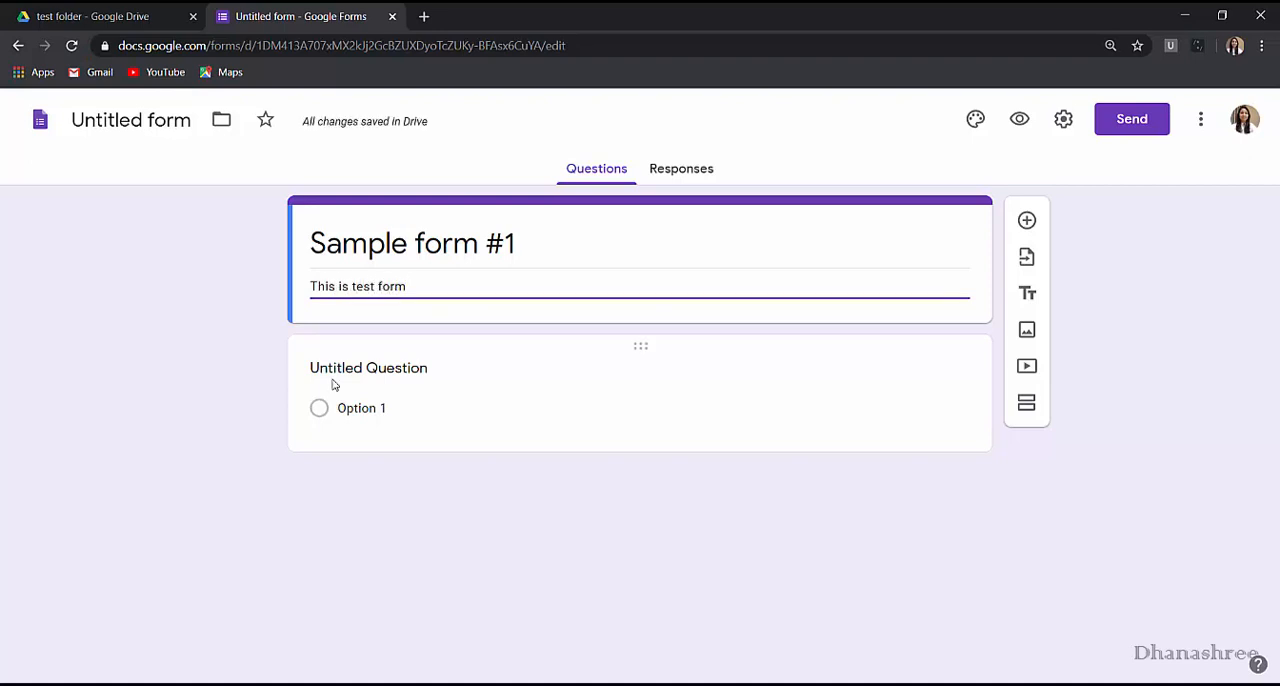
Rename the form file as "test form".
click(126, 120)
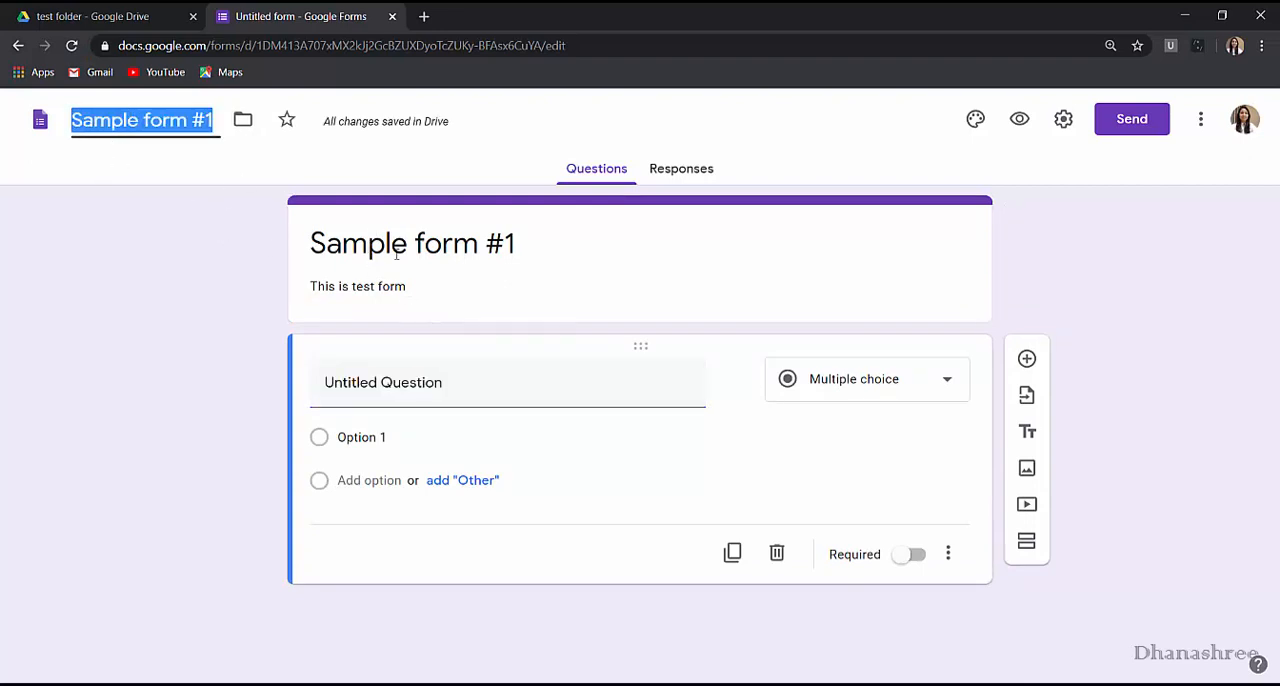
text(te)
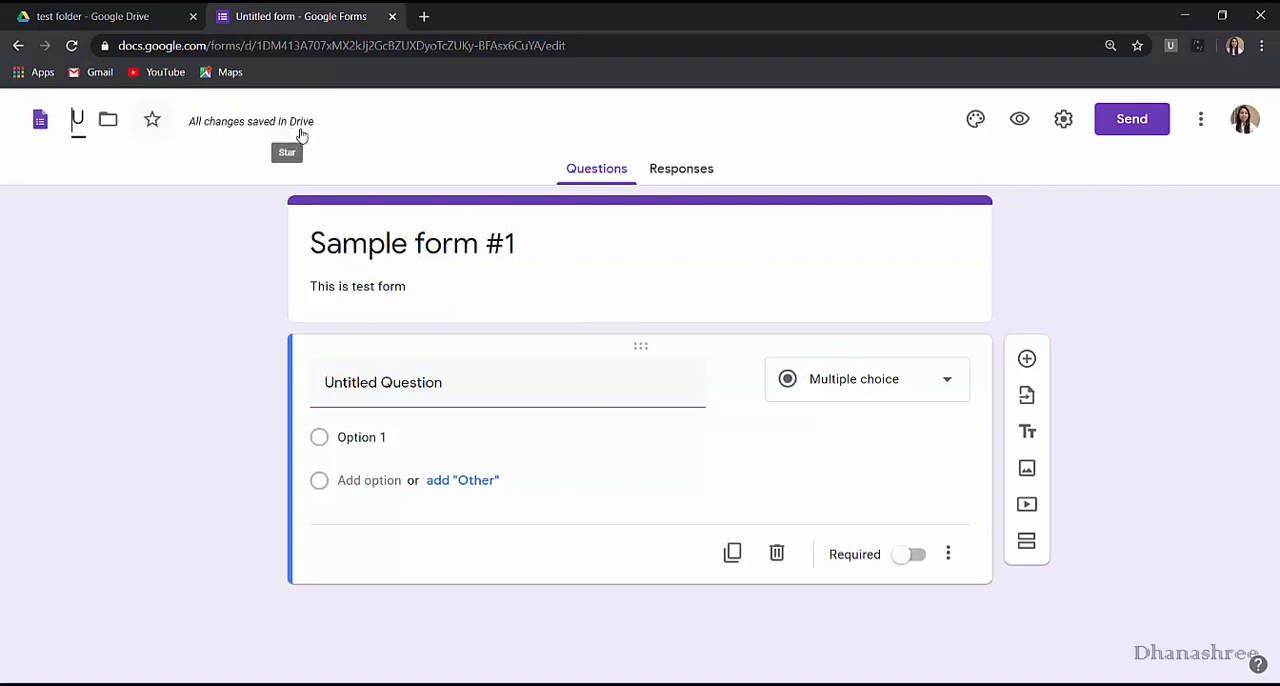
text(st fo)
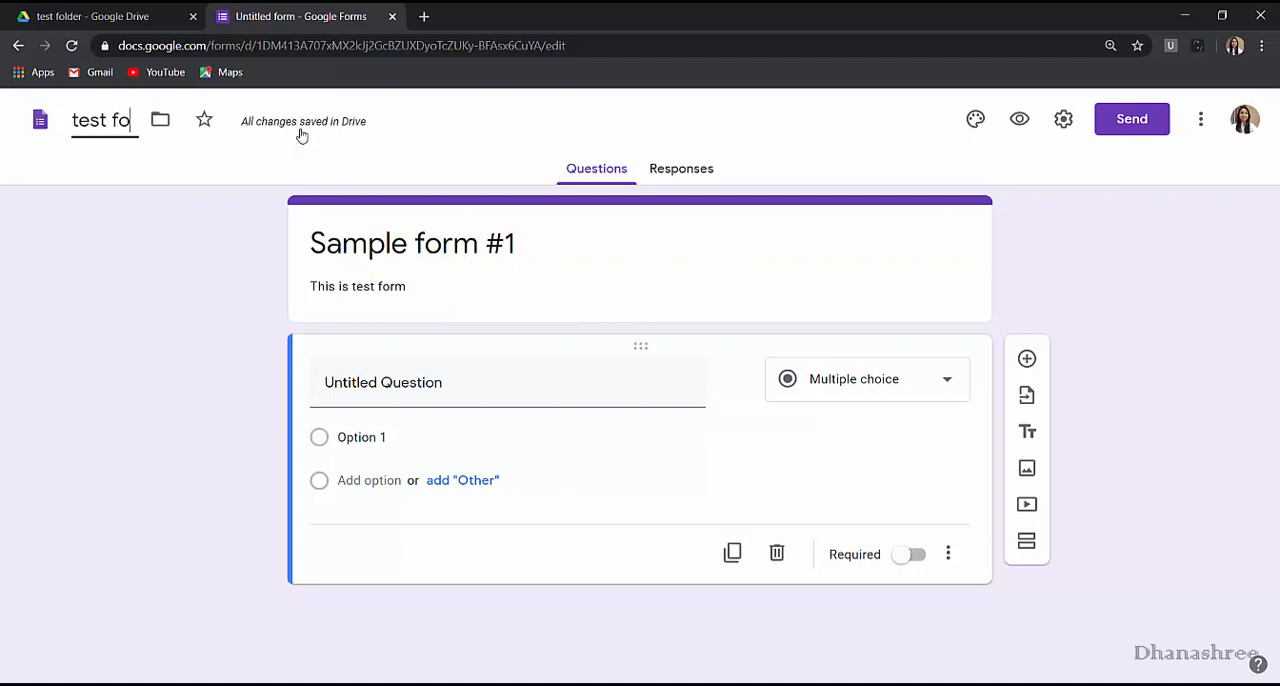
text(rm)
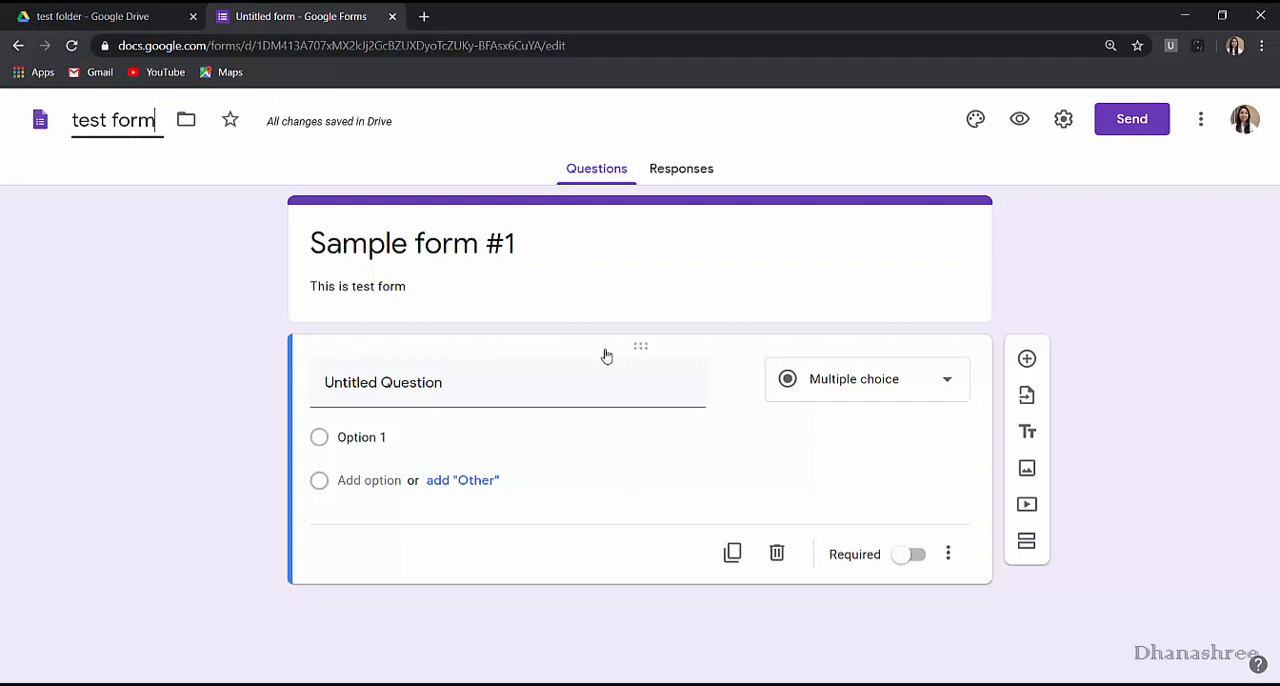
click(181, 416)
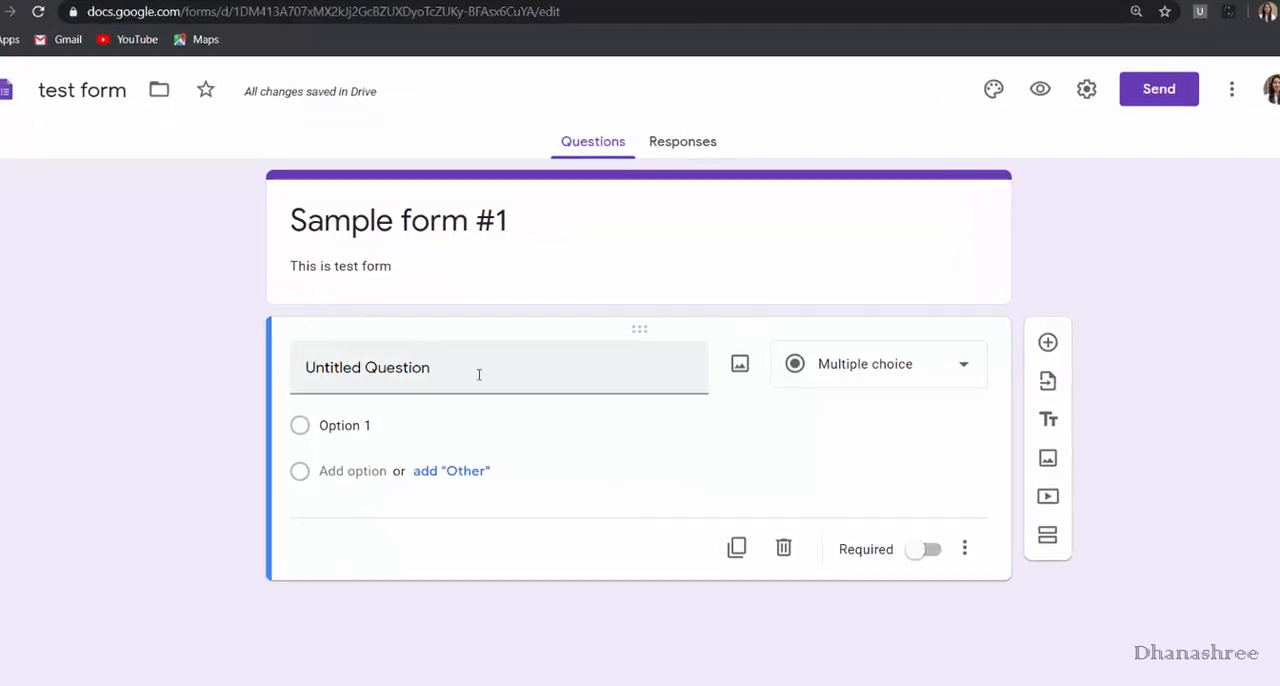
Title the first question "Name" and review the available question types without changing the type.
click(479, 374)
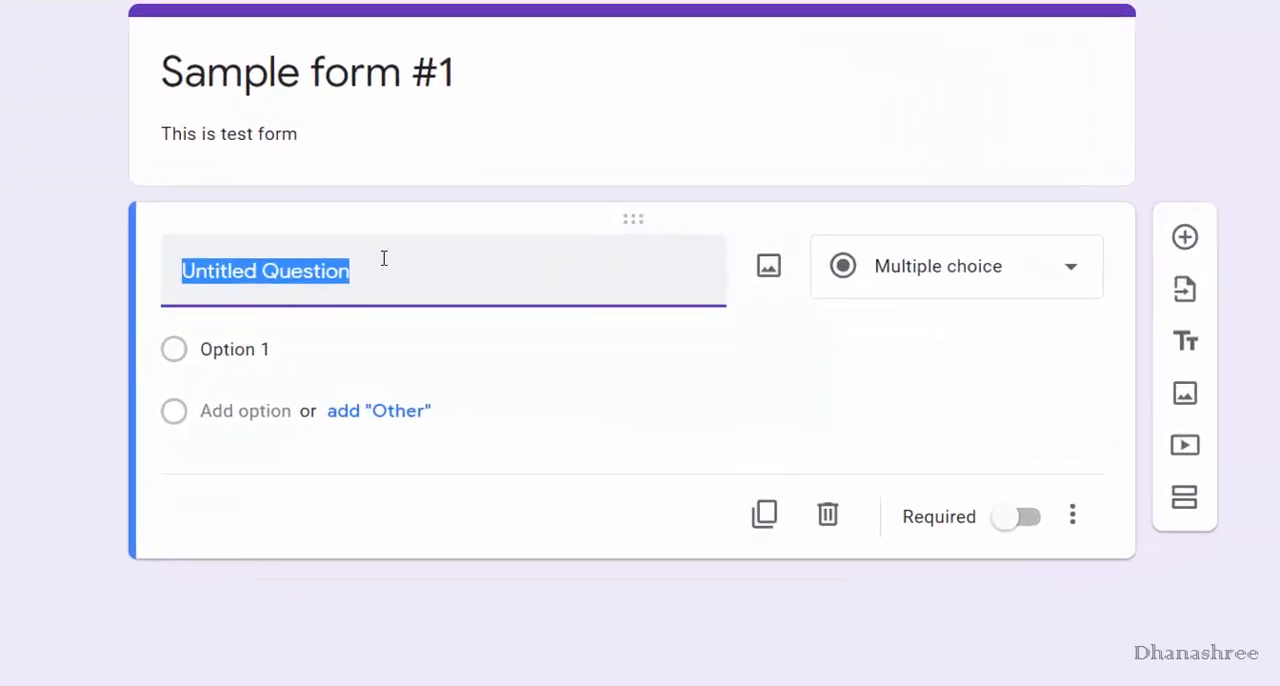
text(N)
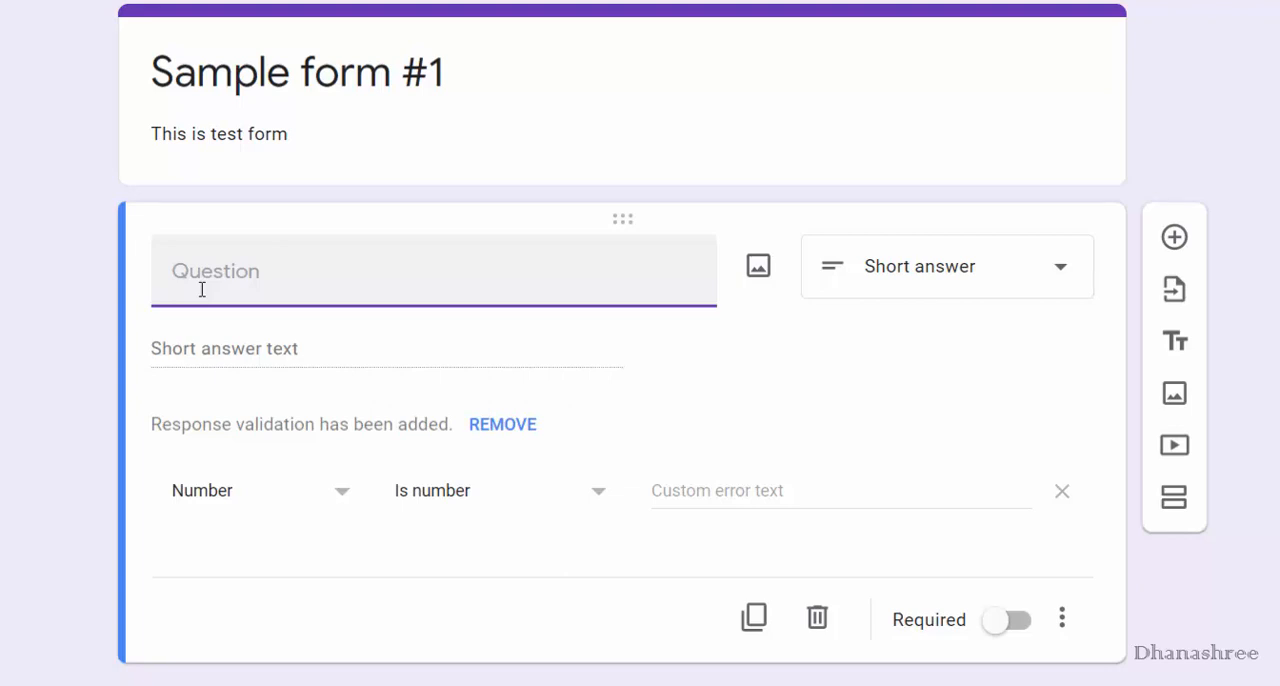
text(Name)
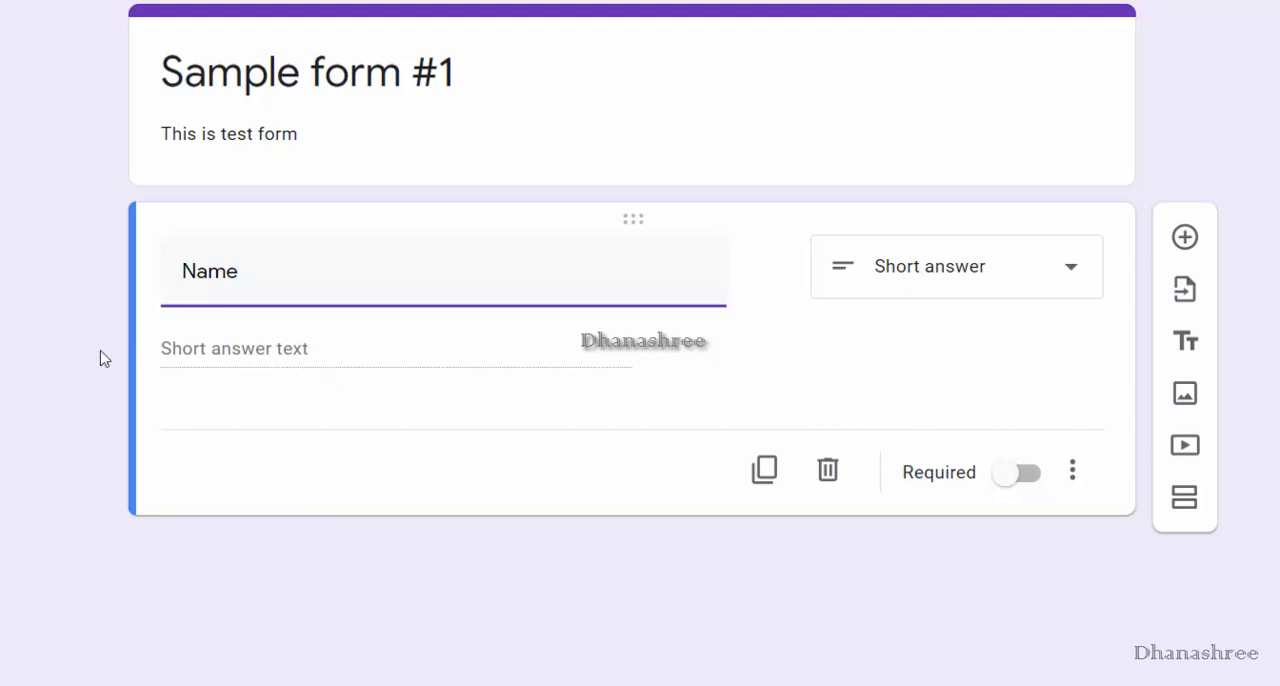
click(1246, 211)
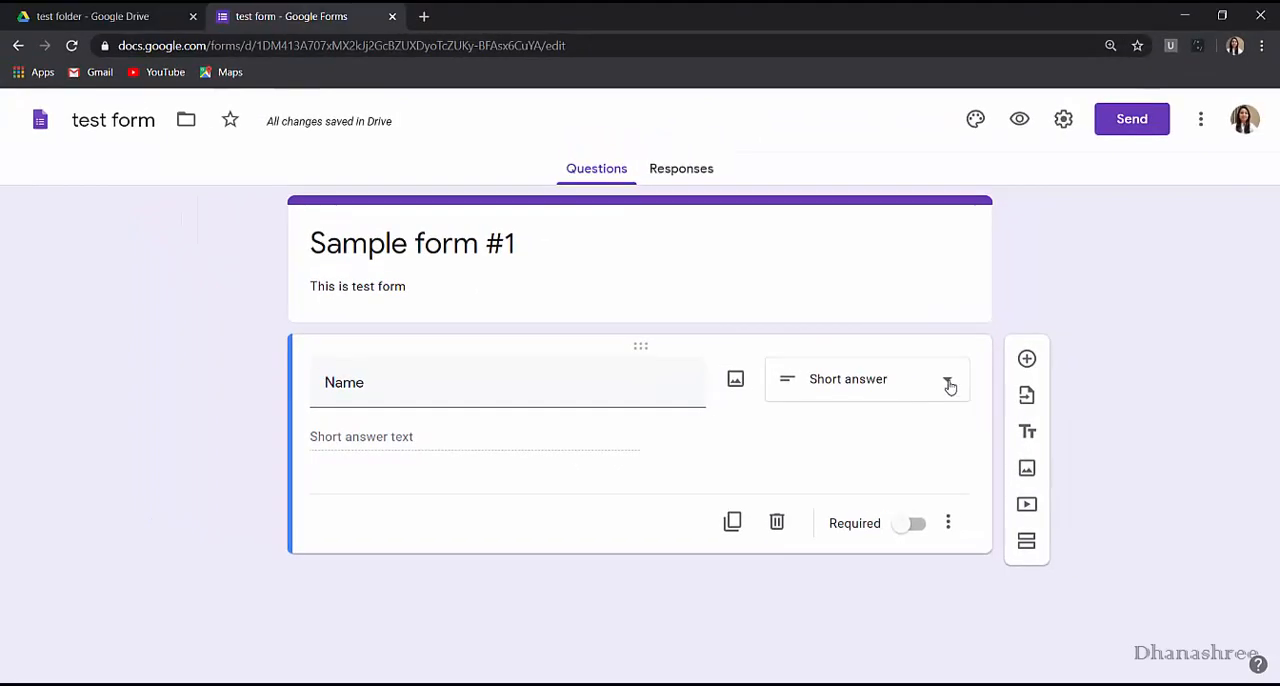
click(1047, 286)
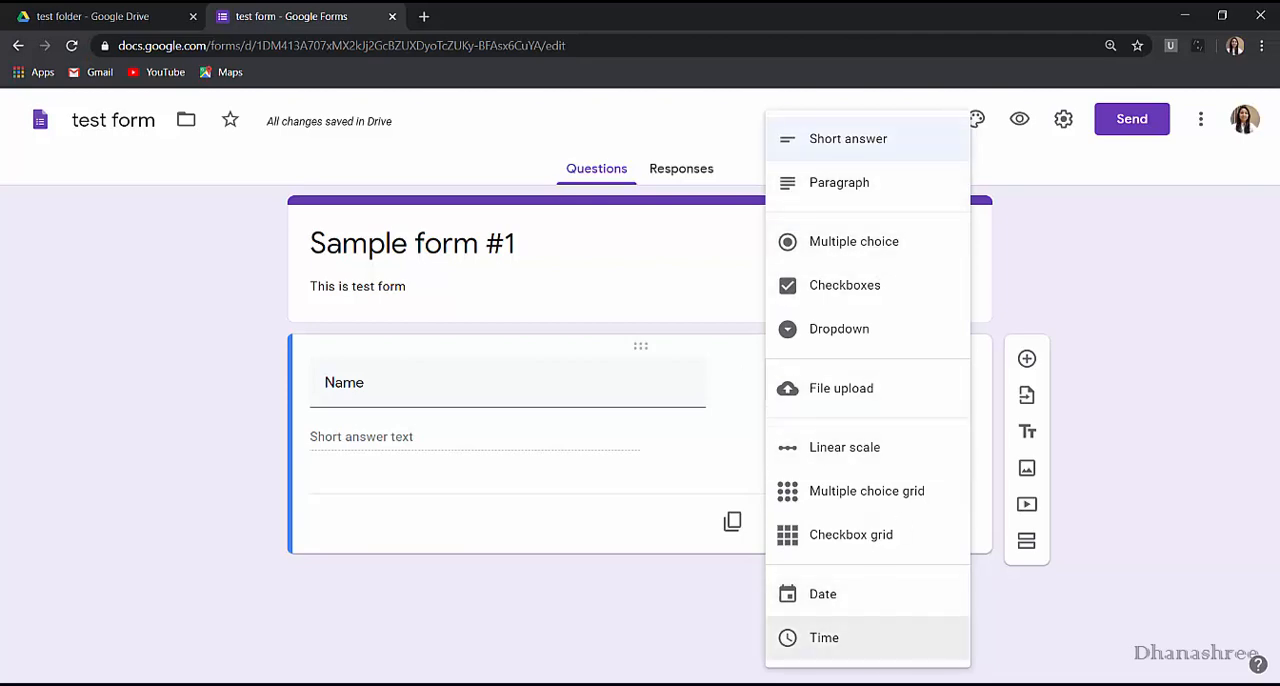
click(700, 605)
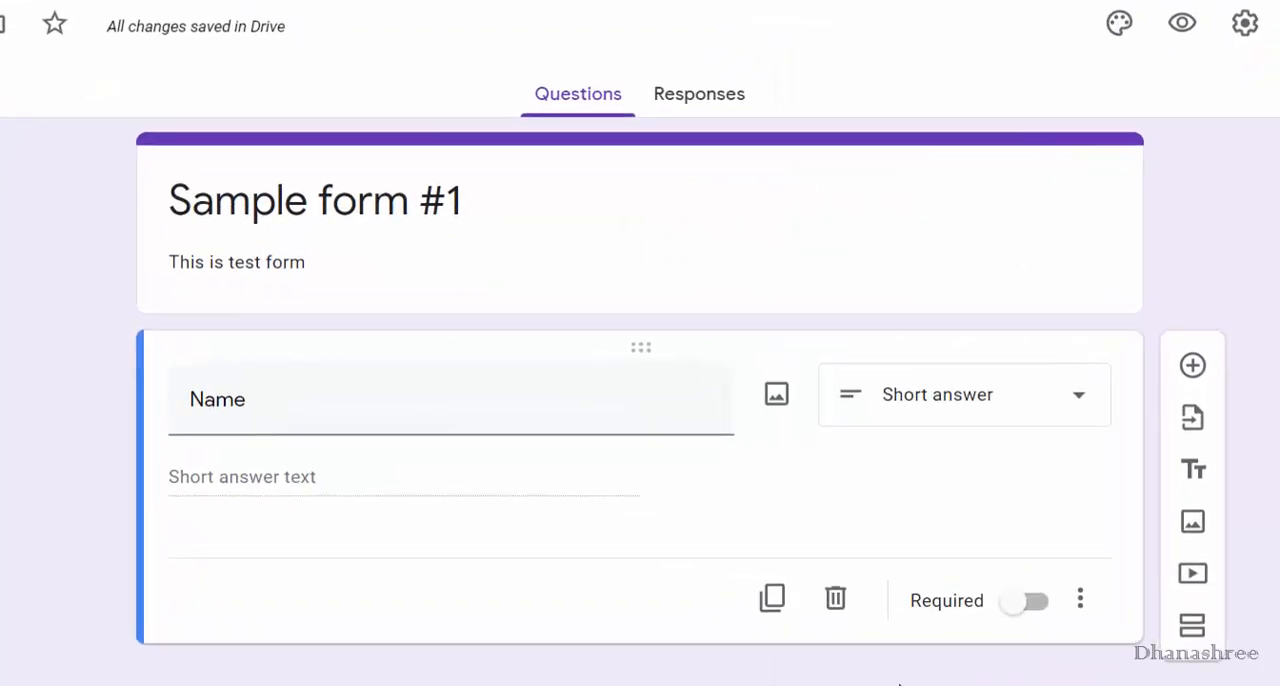
Add a second question titled "Address" below the Name question.
click(1201, 369)
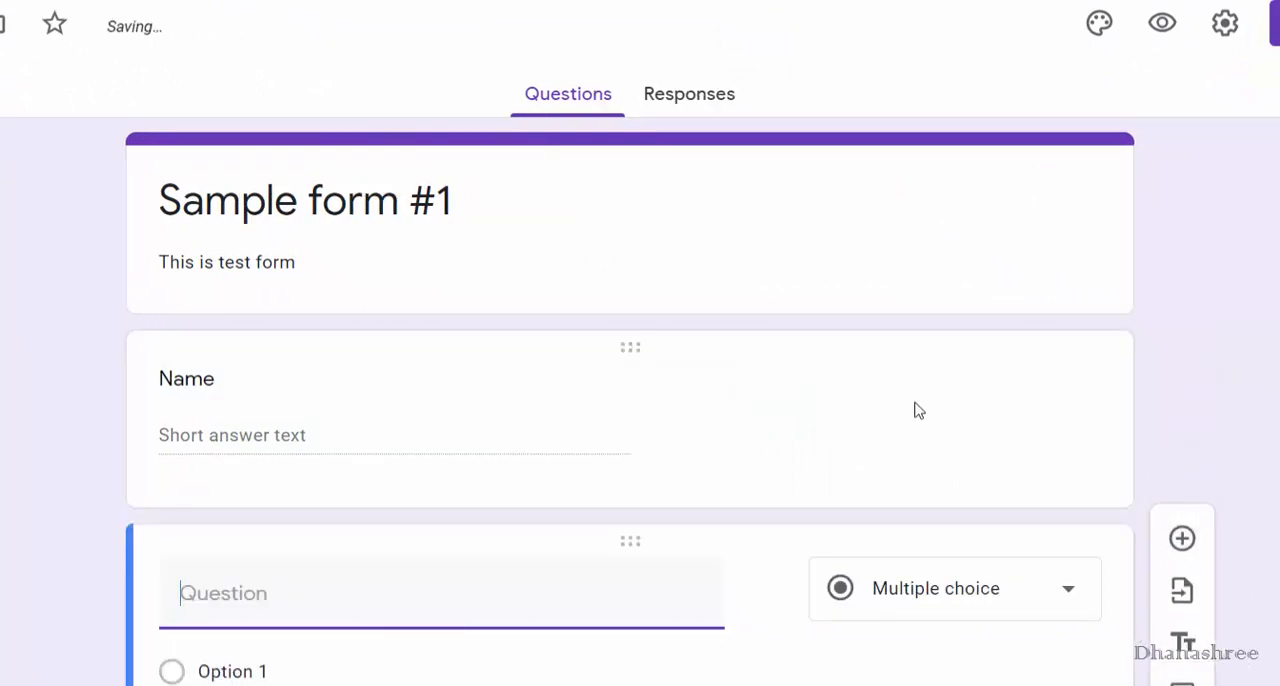
text(Address)
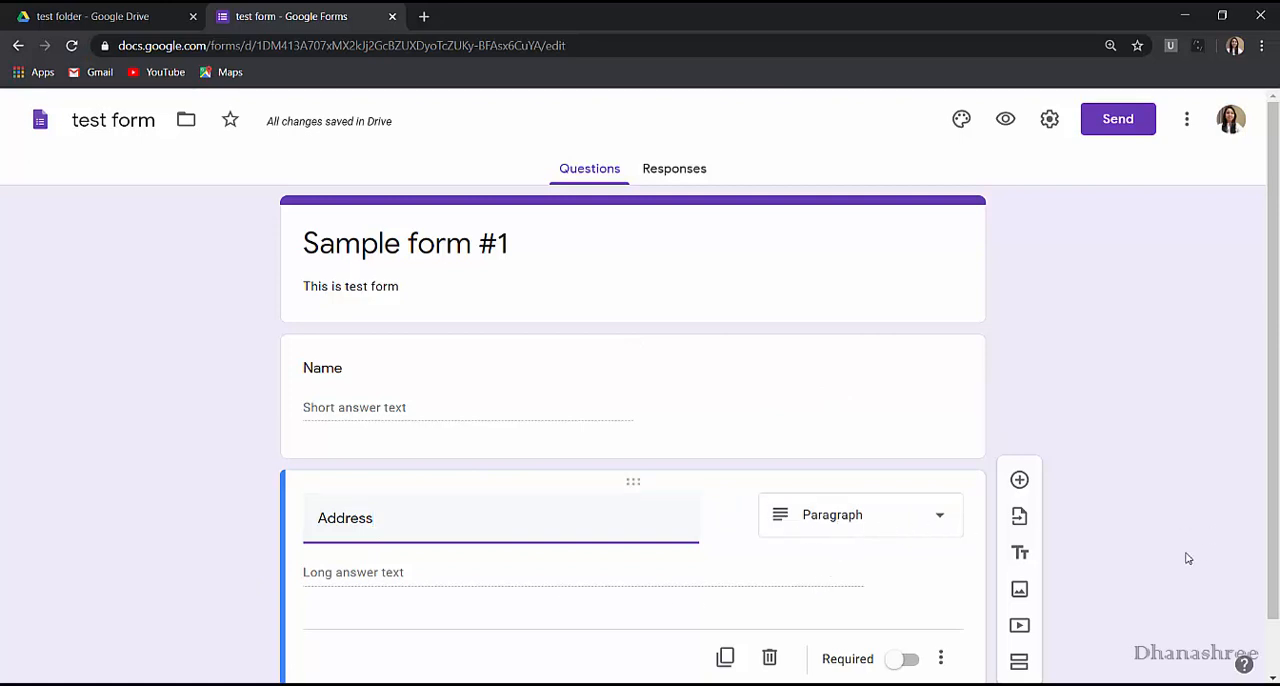
Add a third question titled "Language" below the Address question.
scroll(1188, 558, down, 1)
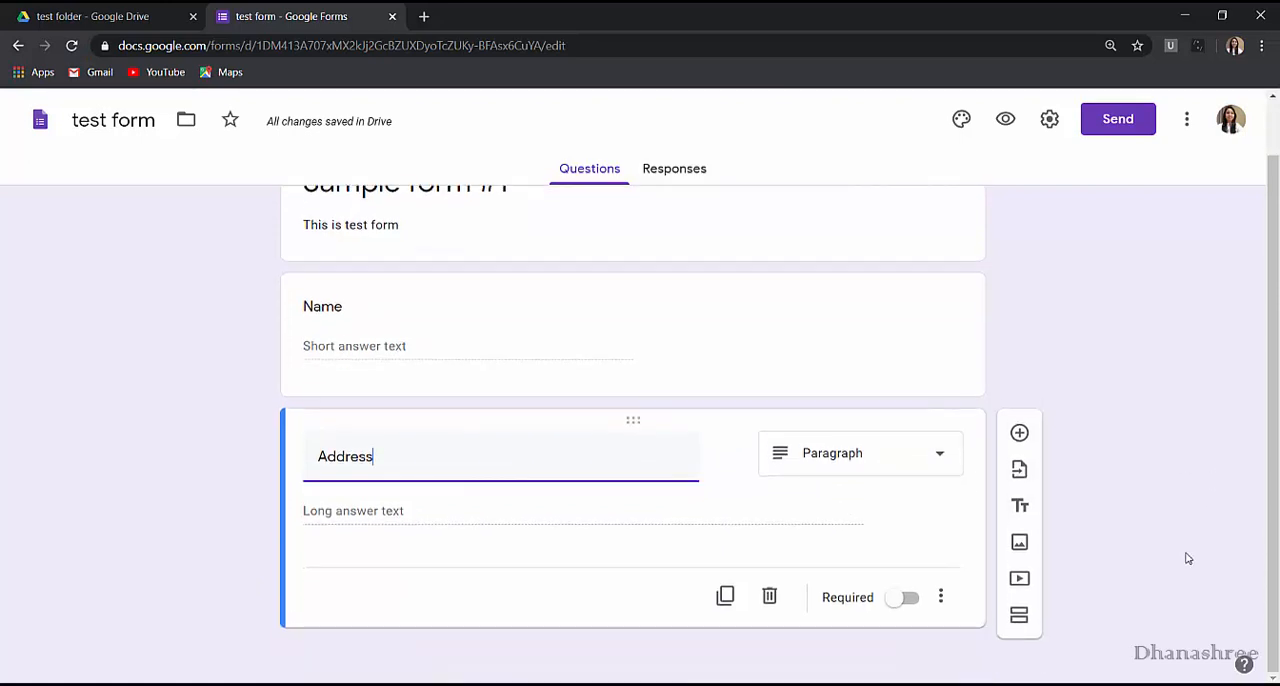
click(1019, 435)
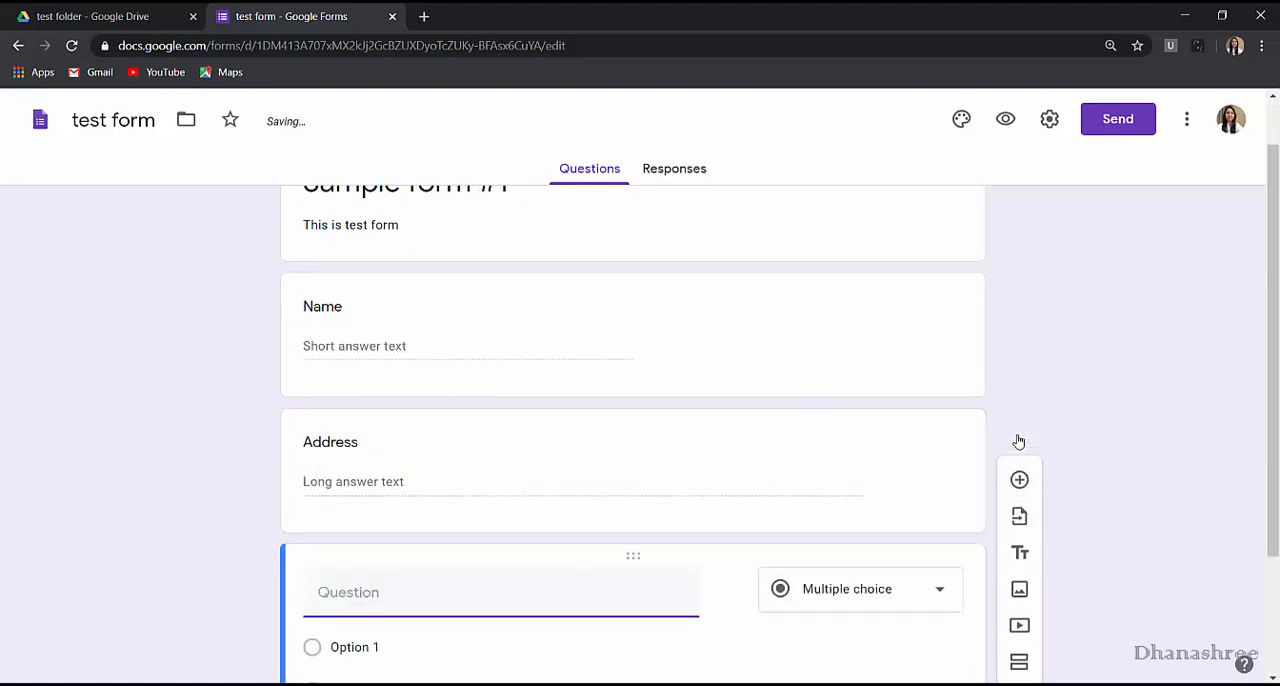
text(Language)
Enter English, Hindi, Marathi and Tamil as the answer options of the Language question.
scroll(700, 450, down, 2)
click(394, 481)
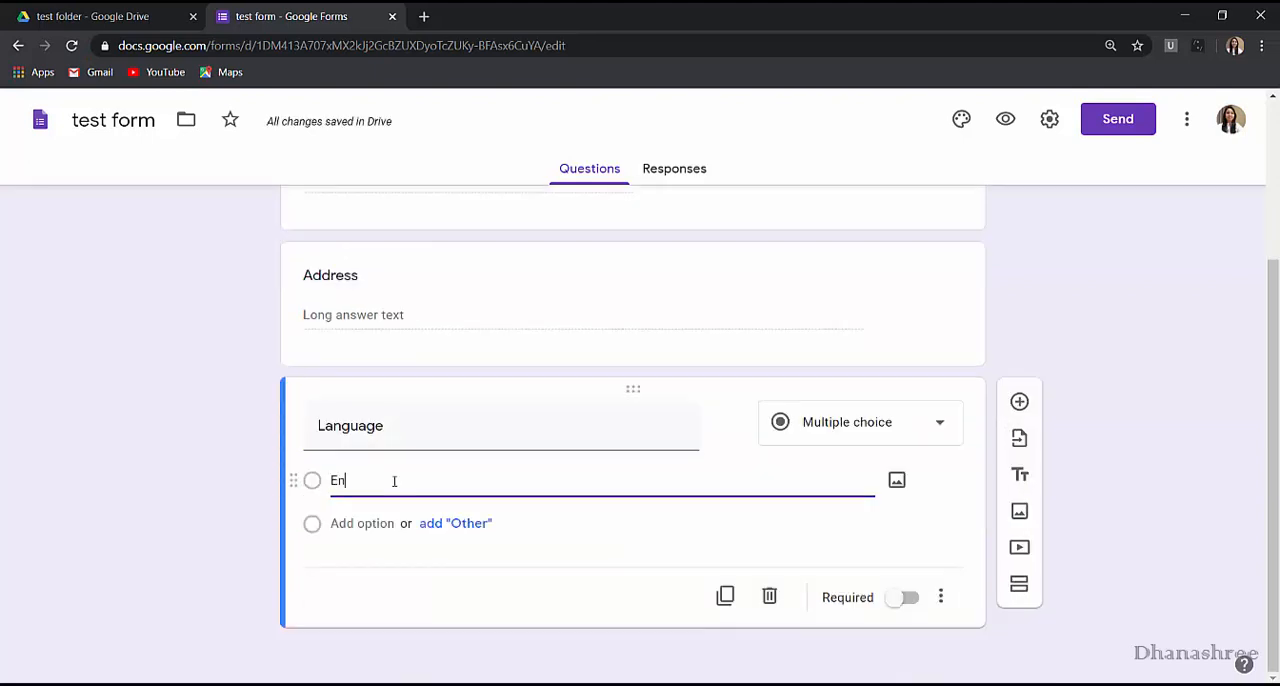
text(English)
key(Return)
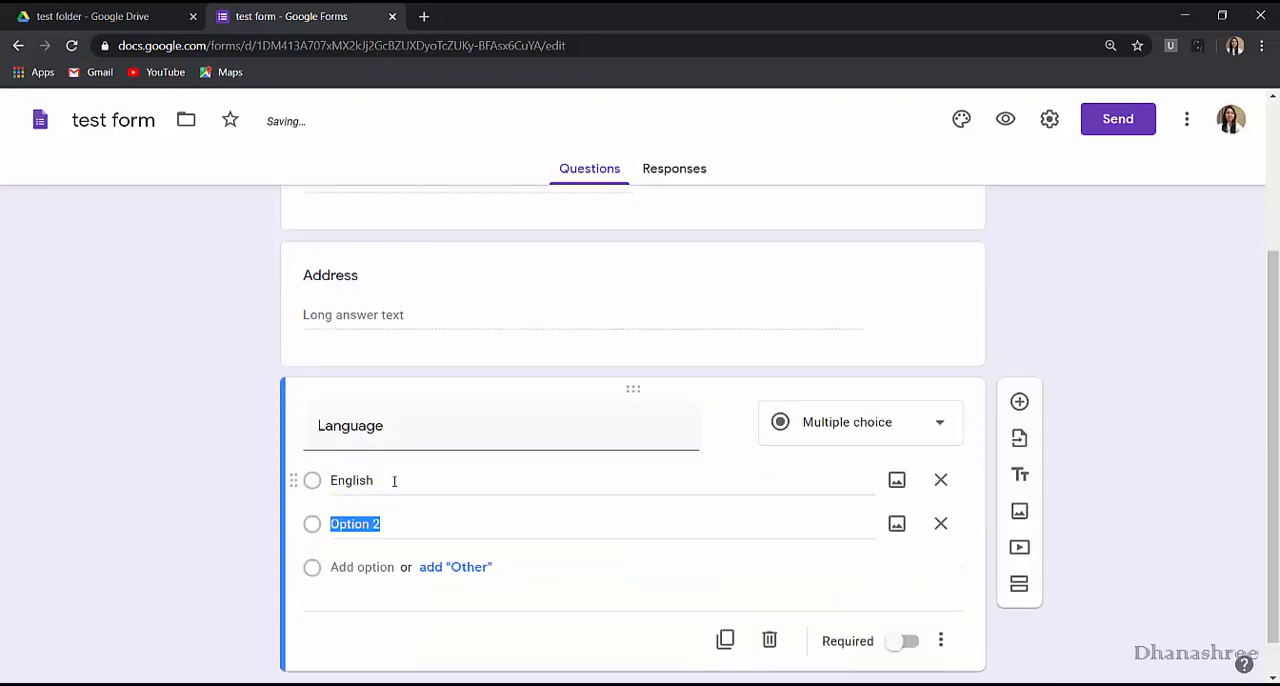
text(Hi)
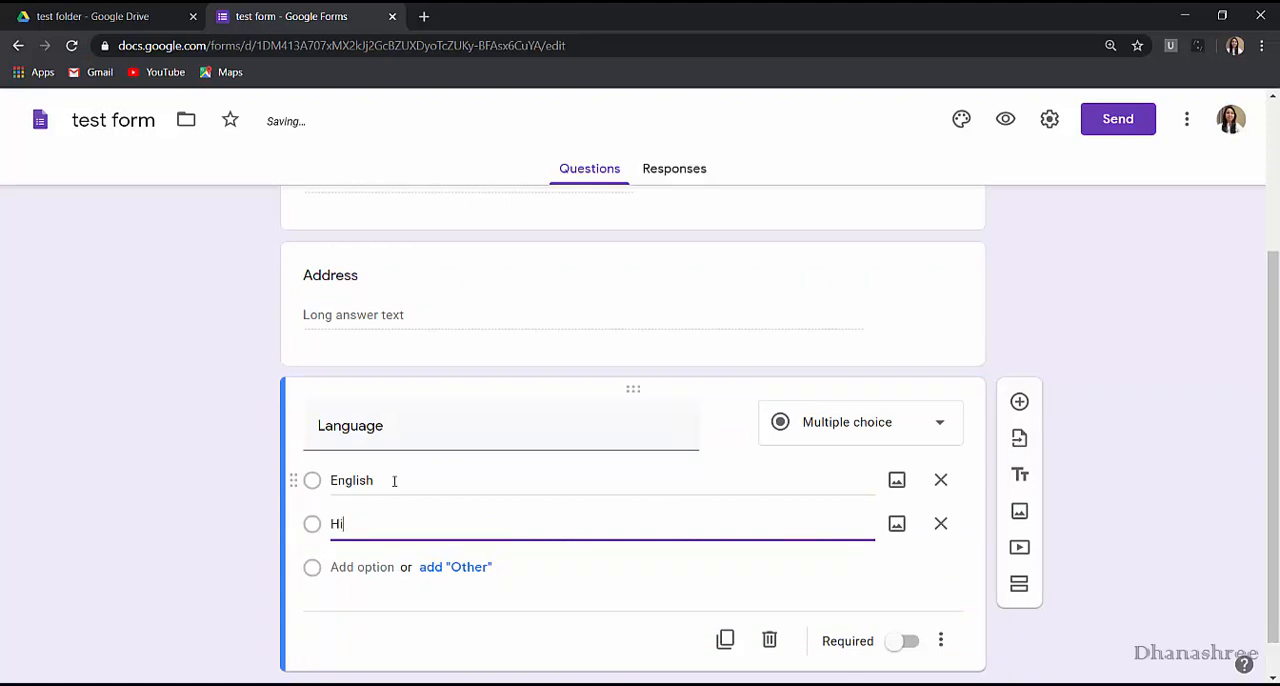
text(ndi)
key(Return)
text(Marath)
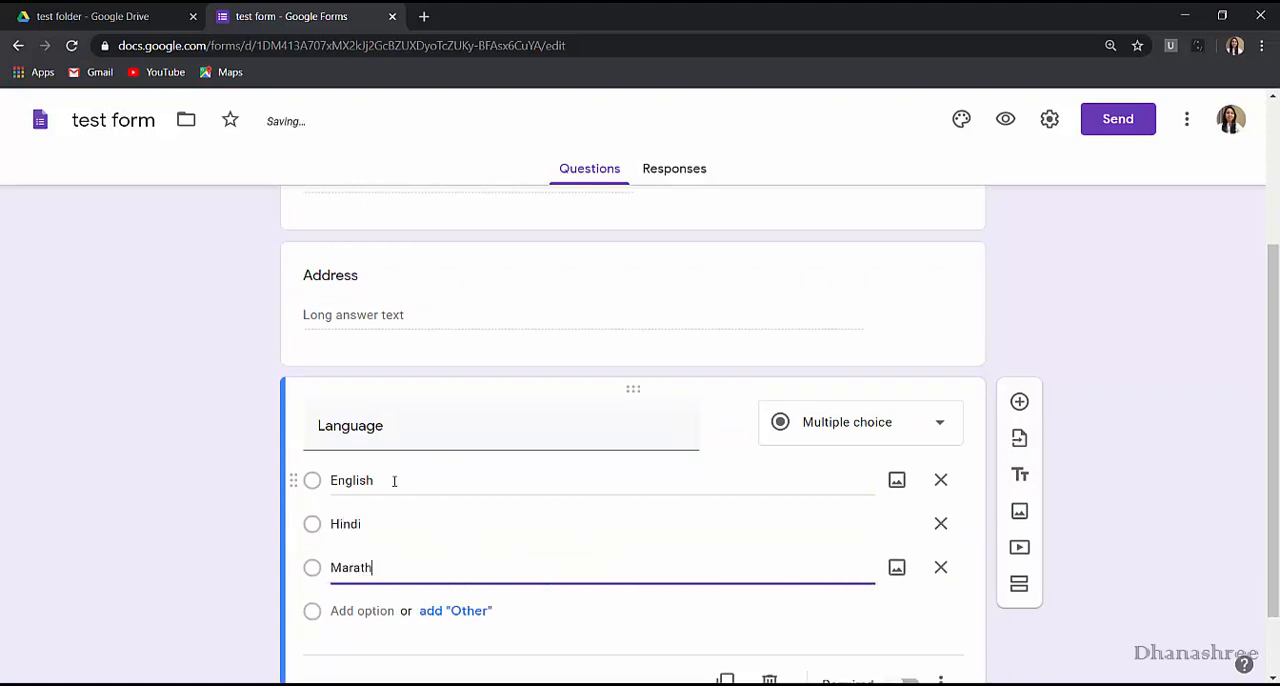
text(i)
key(Return)
text(Tamil)
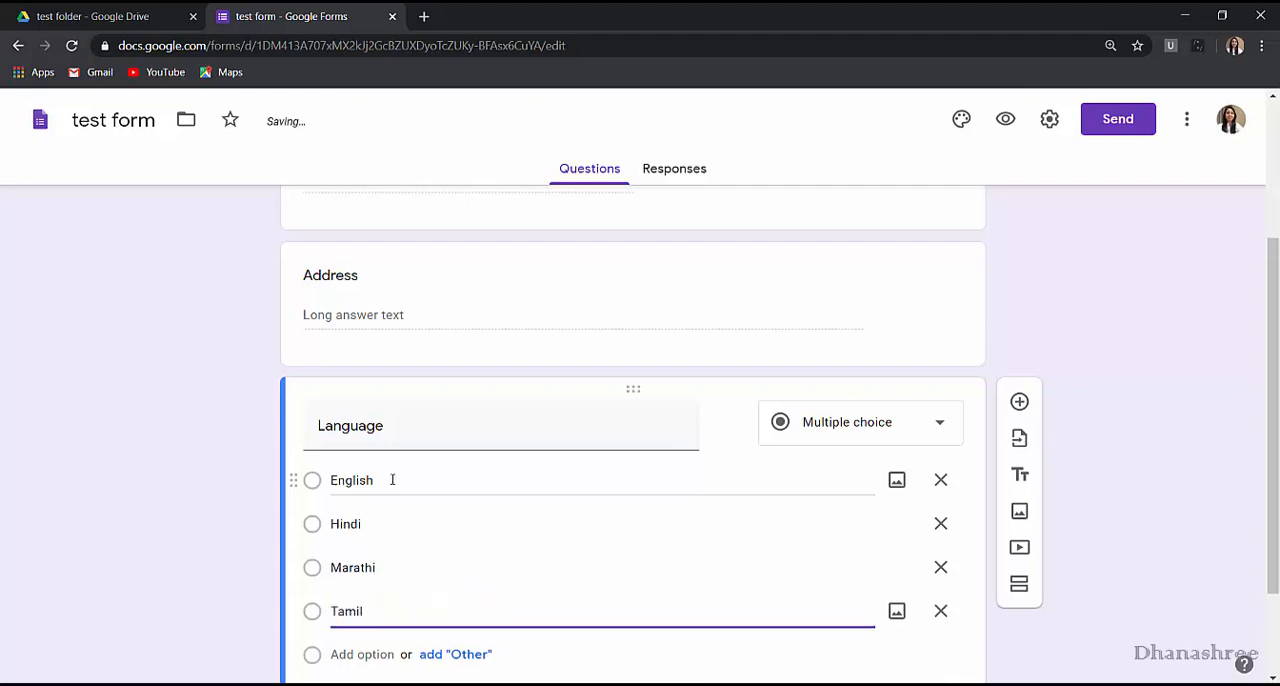
Review the question types available for the Language question and keep it as multiple choice.
scroll(400, 510, down, 2)
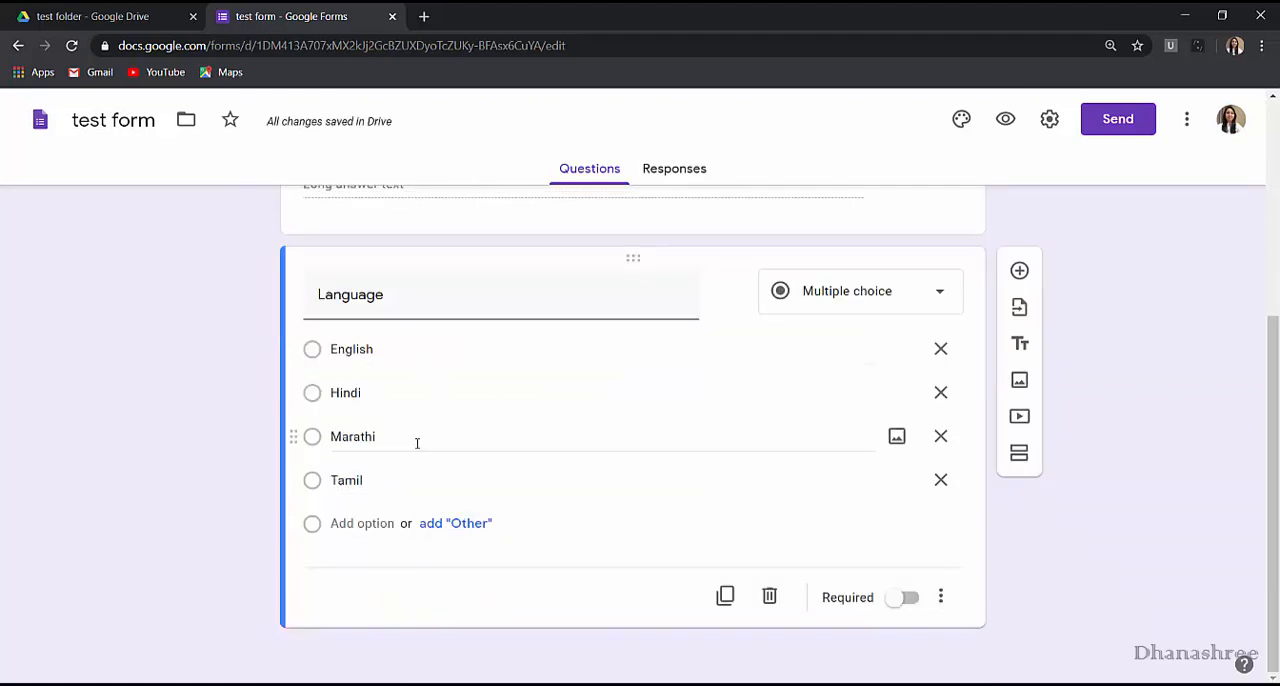
click(948, 310)
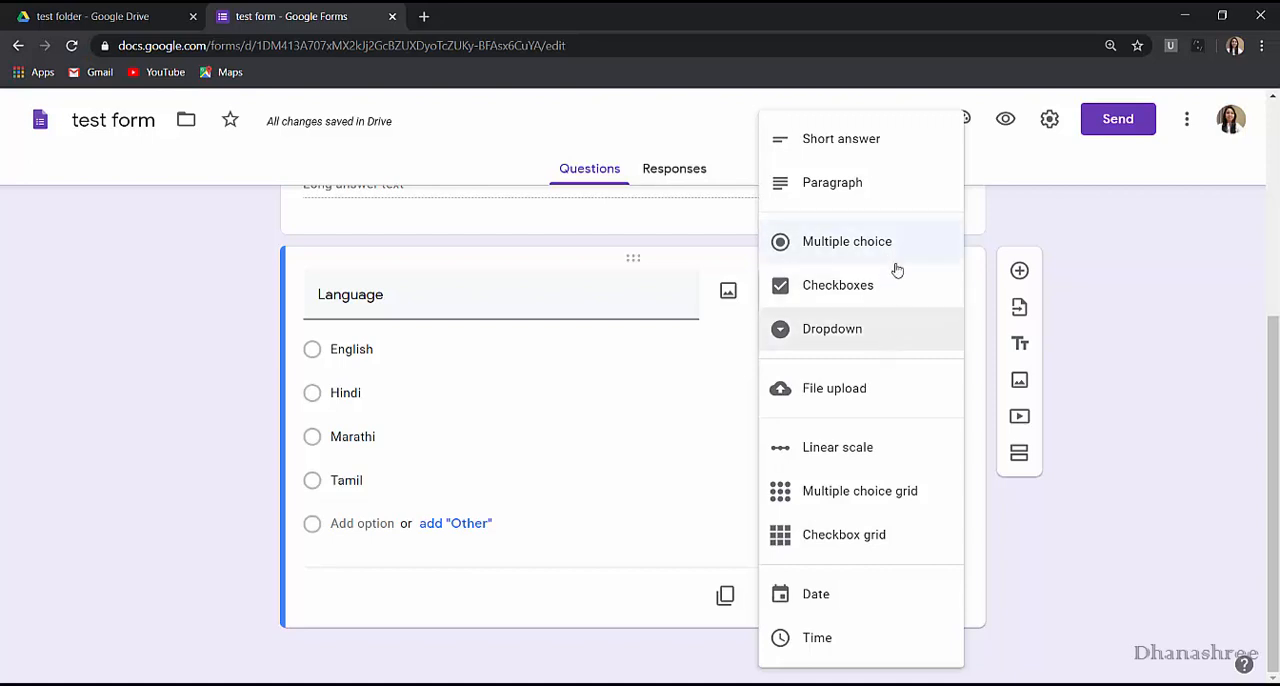
click(549, 468)
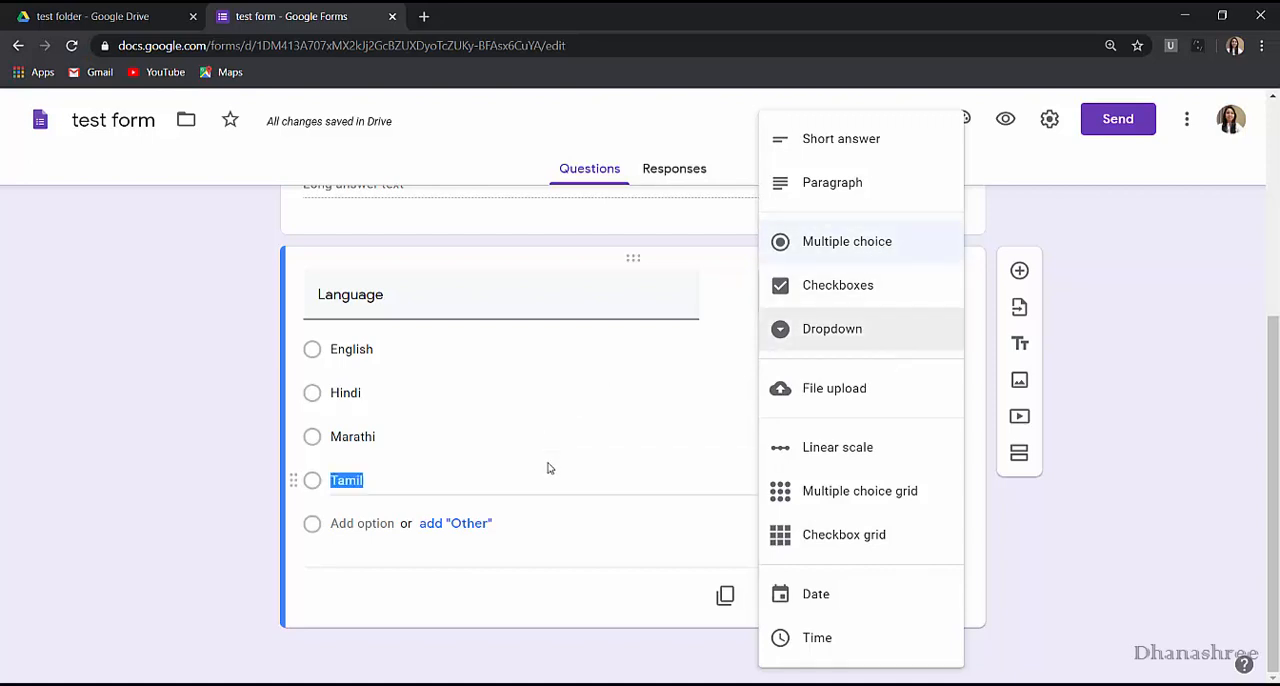
click(1213, 483)
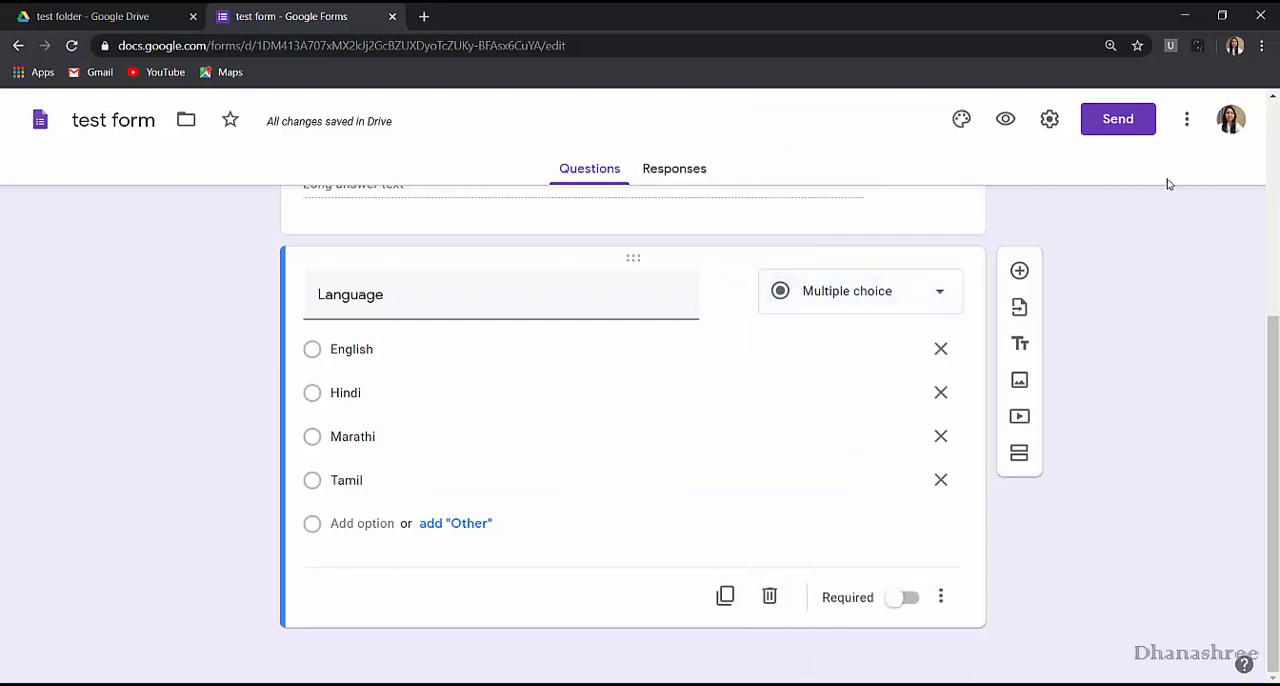
Preview the form and try the Language question's single-choice options, ending with Tamil selected.
click(1000, 120)
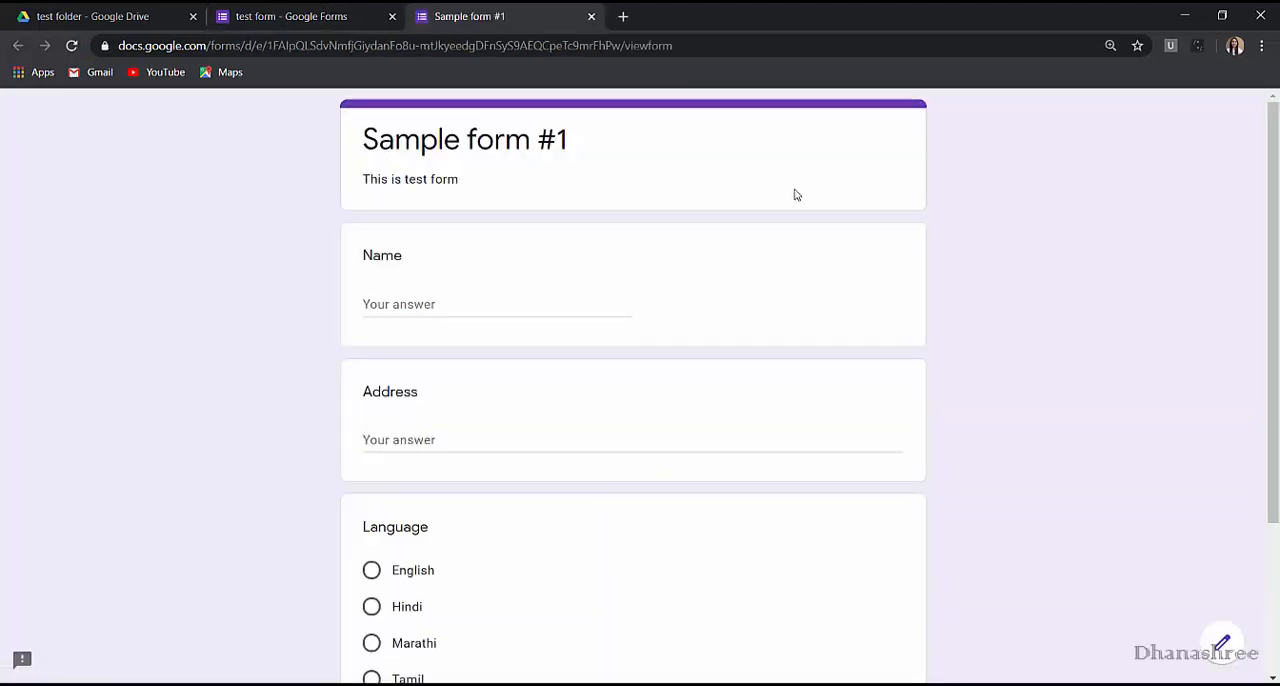
scroll(796, 194, down, 2)
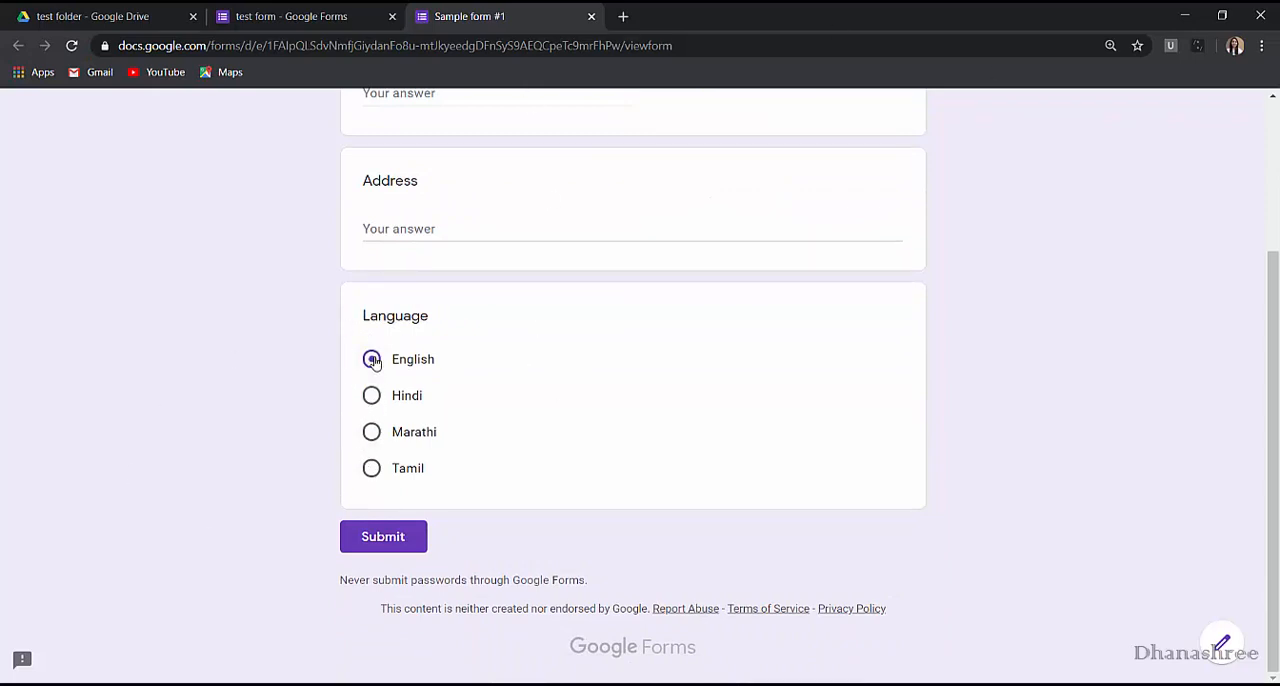
click(372, 396)
click(372, 433)
click(371, 467)
Return to the form editor and change the Language question's type to Dropdown.
click(357, 10)
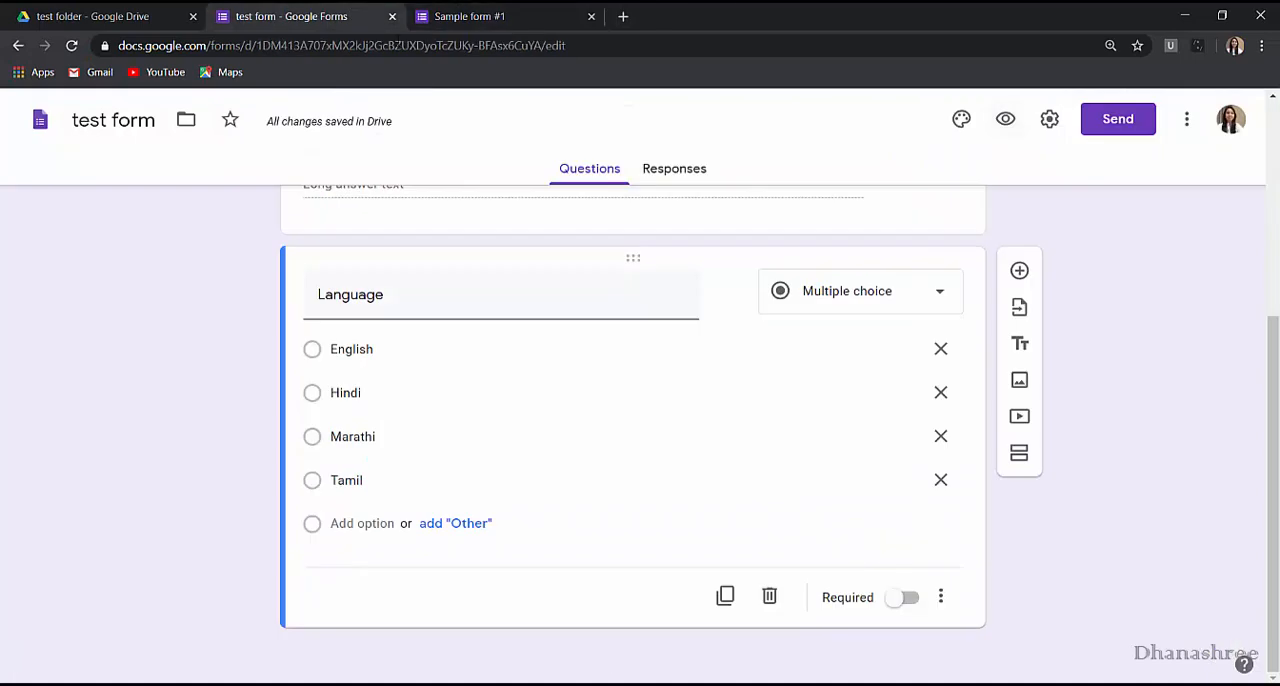
click(946, 294)
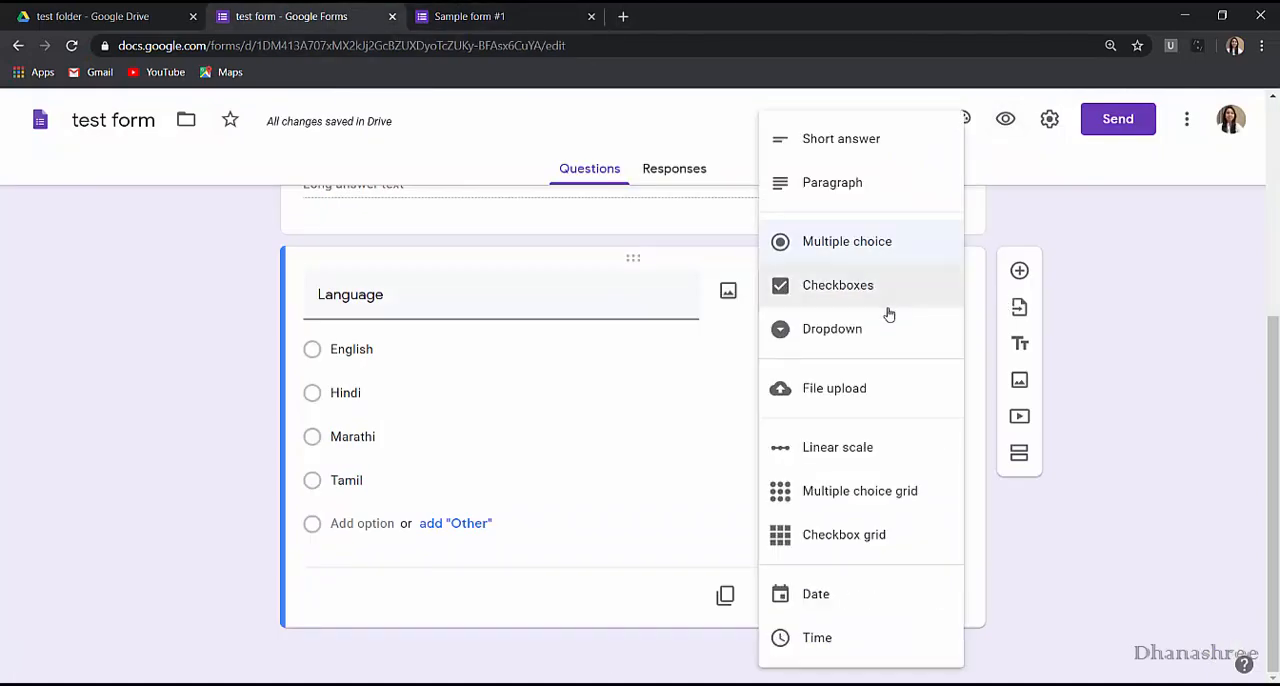
click(878, 330)
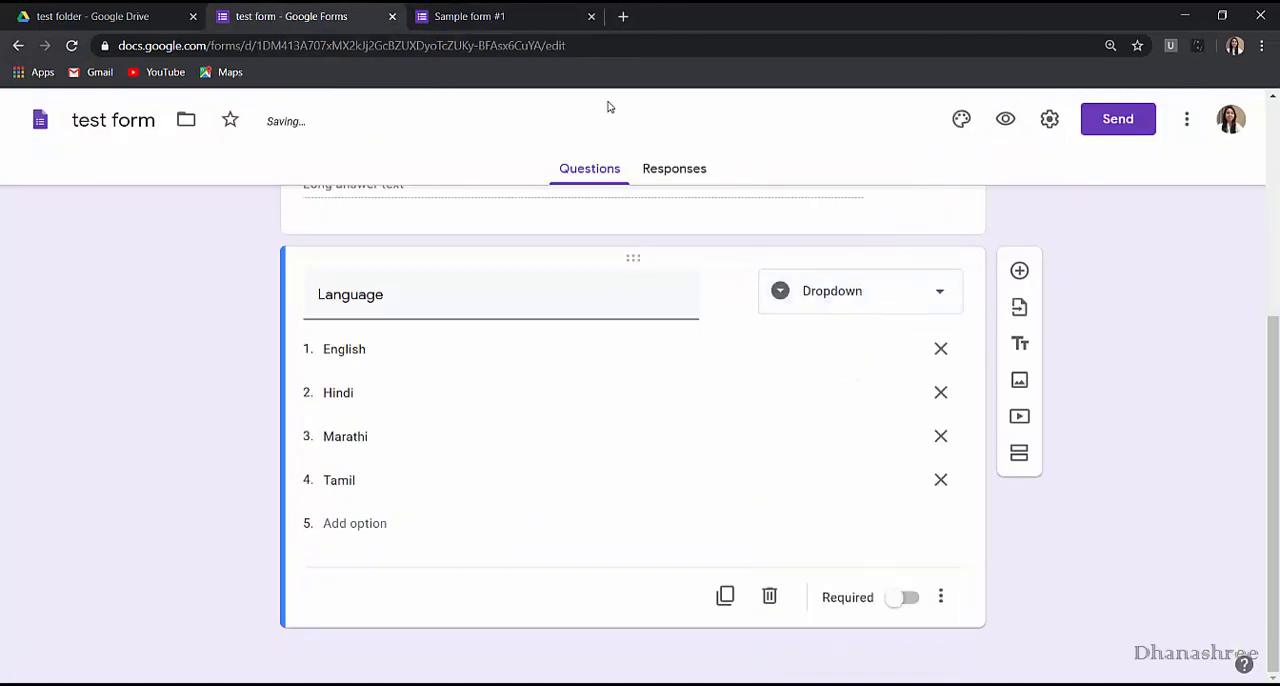
Preview the form again and choose Tamil from the Language dropdown.
click(1000, 120)
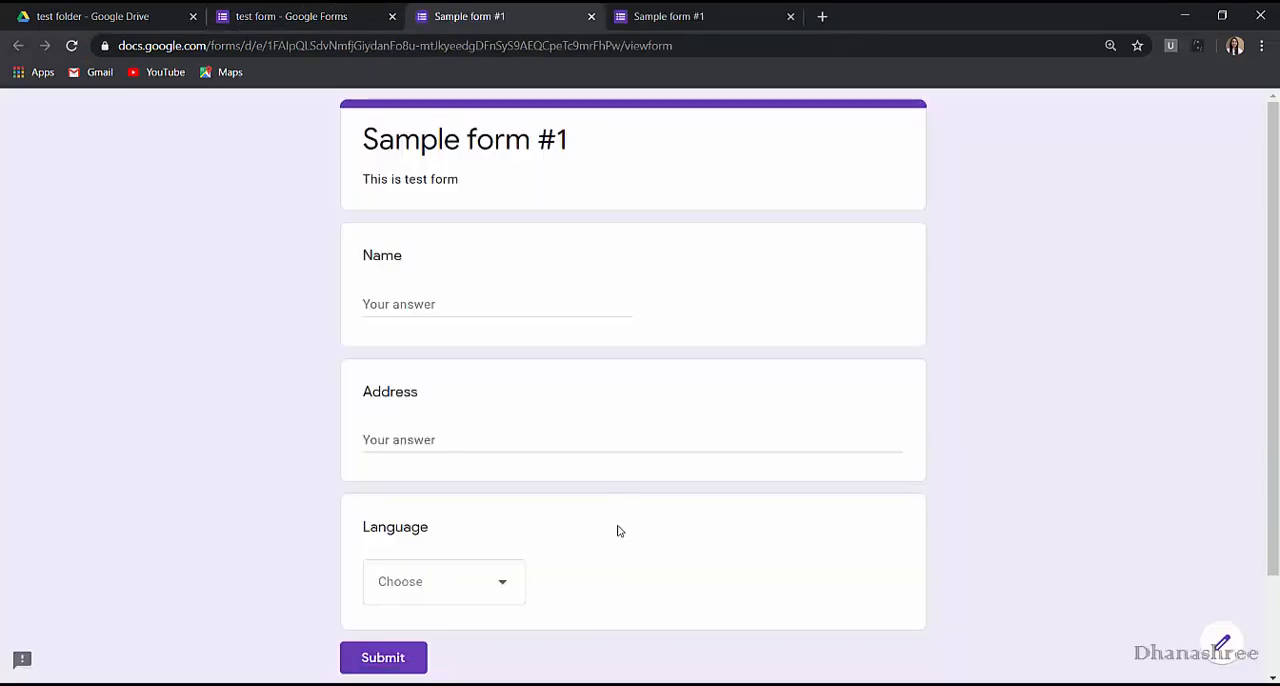
scroll(618, 531, down, 2)
click(505, 465)
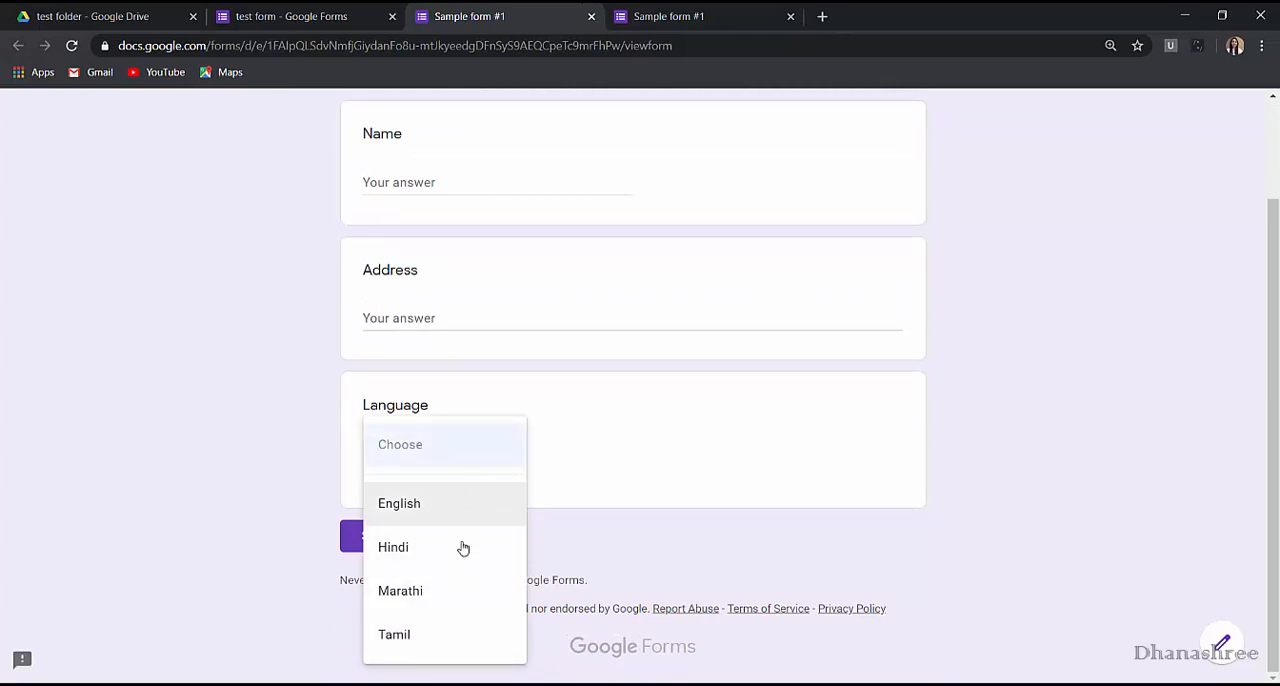
click(430, 640)
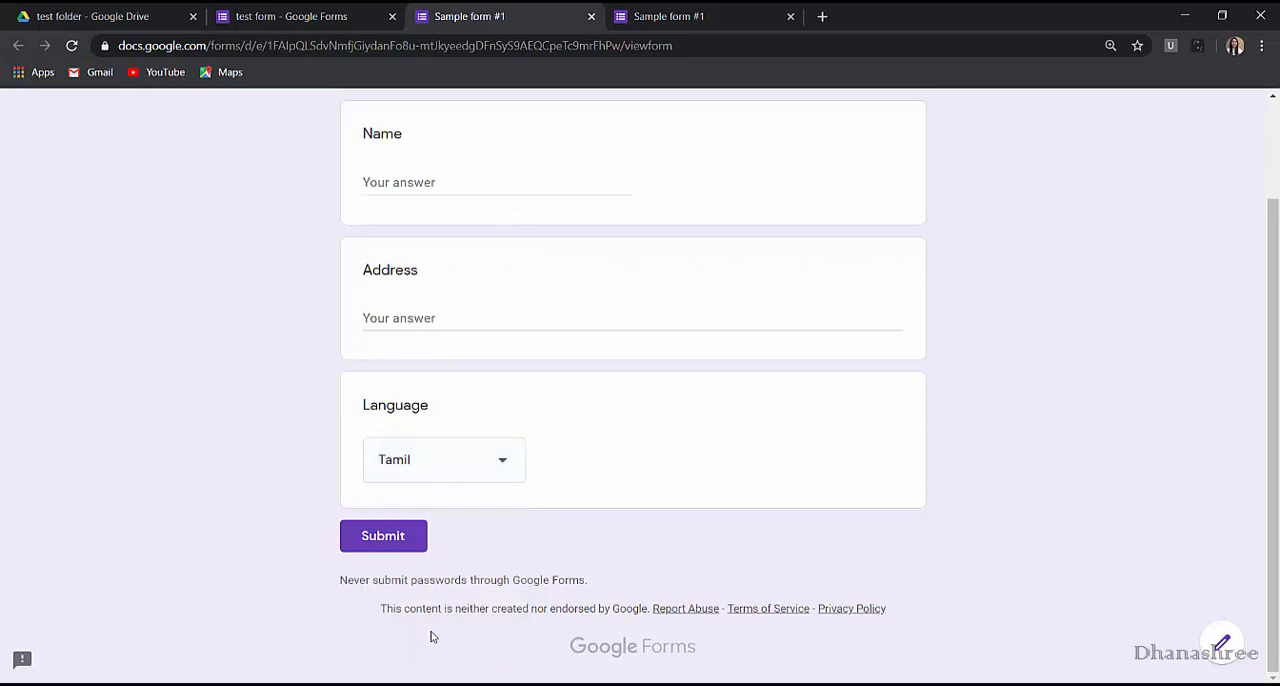
Return to the form editor and change the Language question's type to Checkboxes.
click(372, 10)
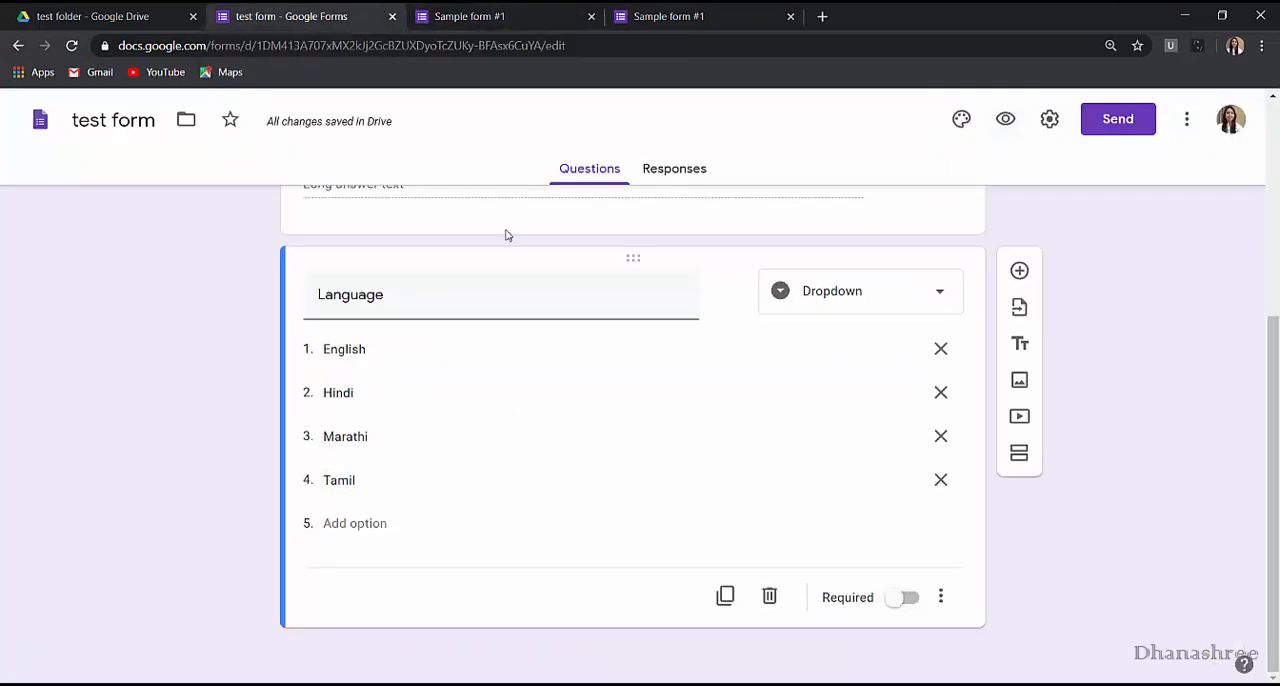
click(934, 296)
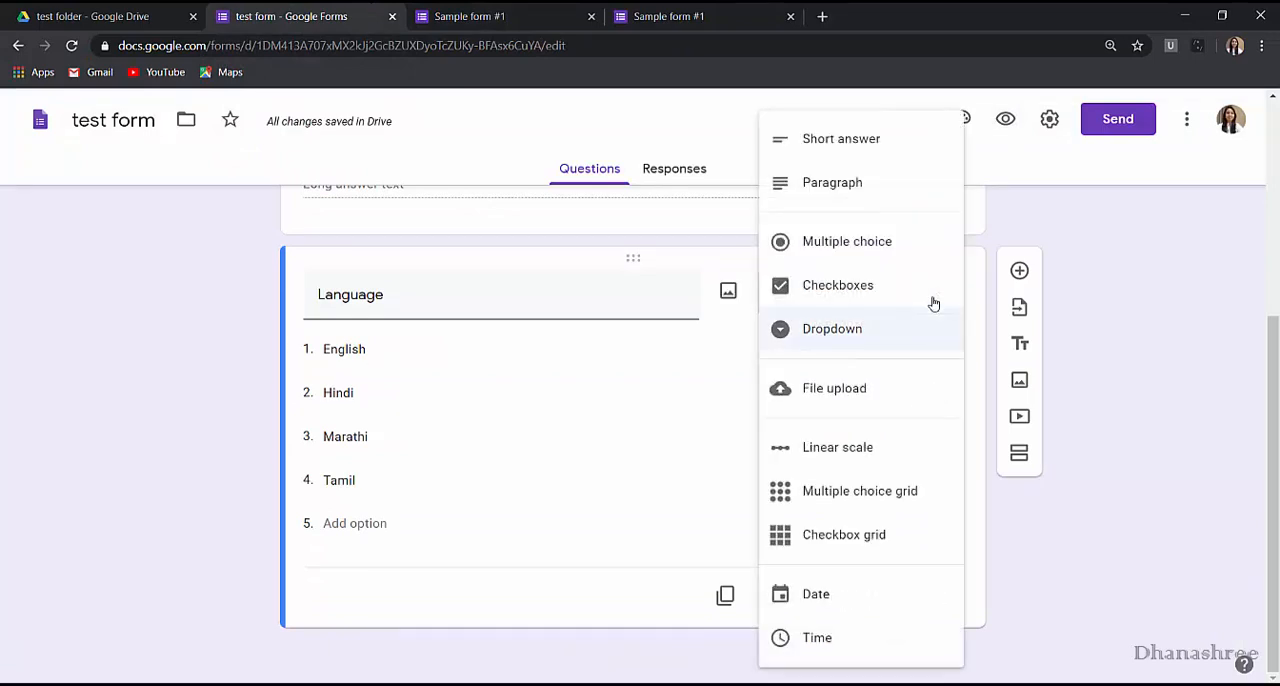
click(878, 292)
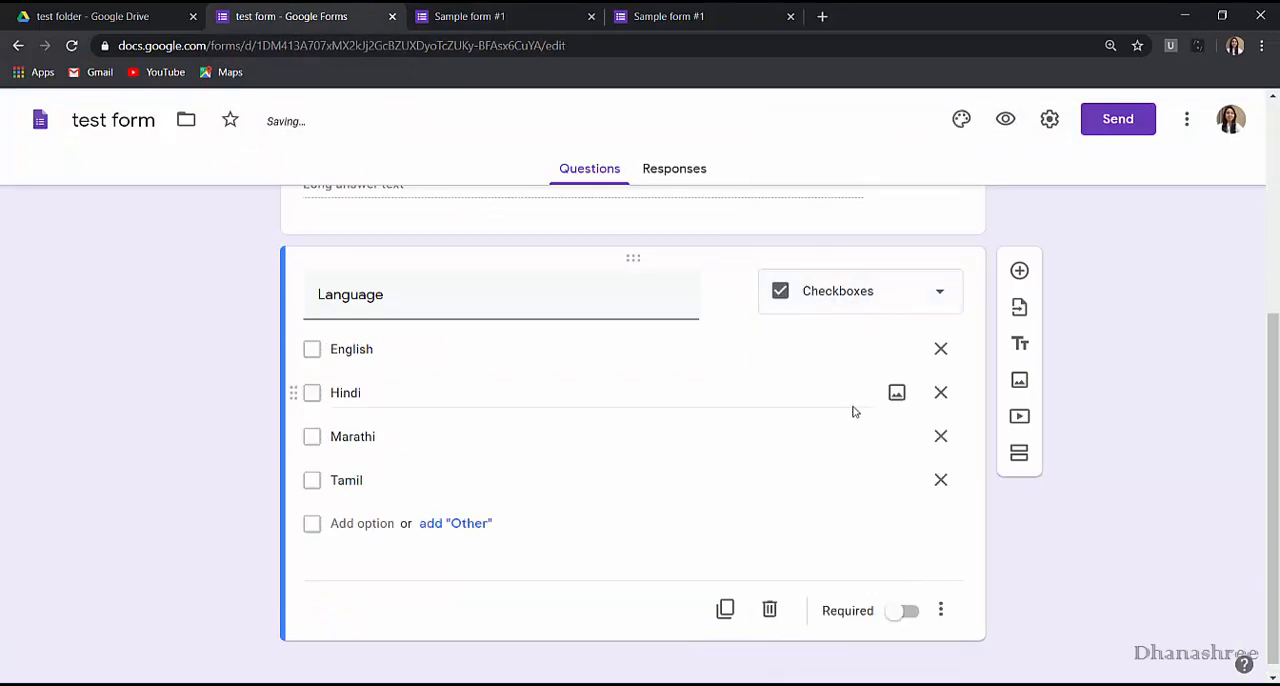
Preview the form with the checkbox version of the Language question and tick English and Marathi.
click(1005, 119)
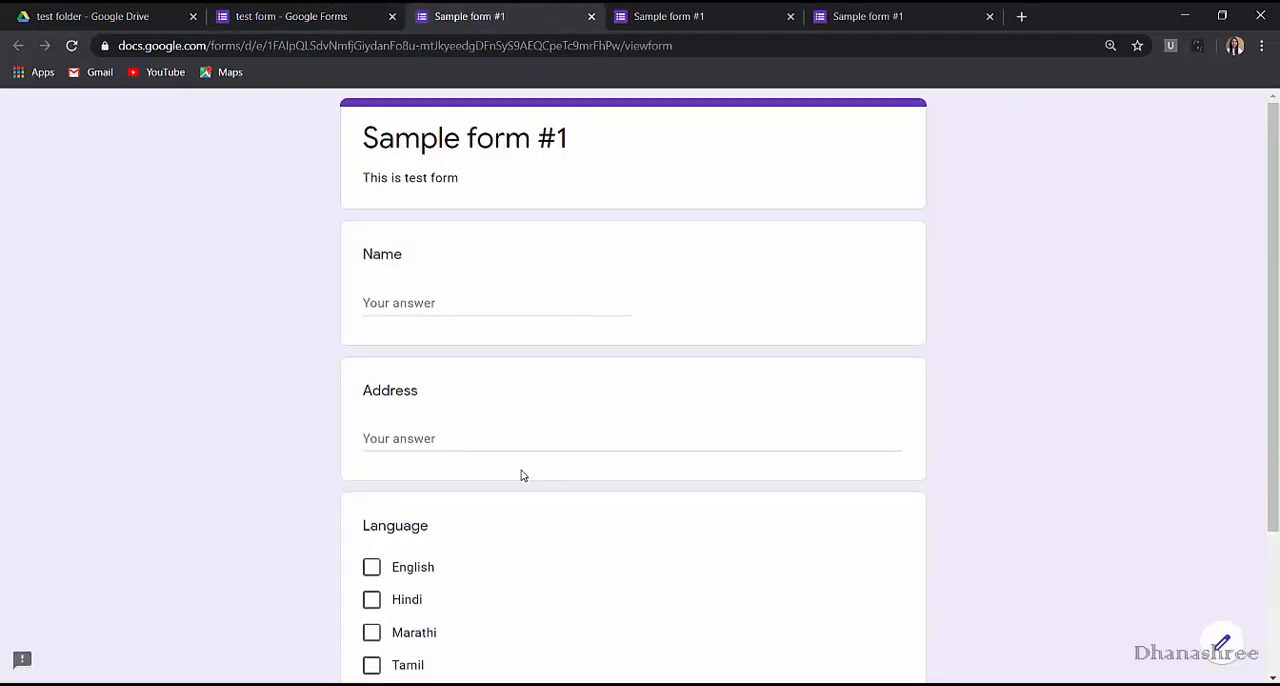
scroll(485, 455, down, 3)
click(372, 372)
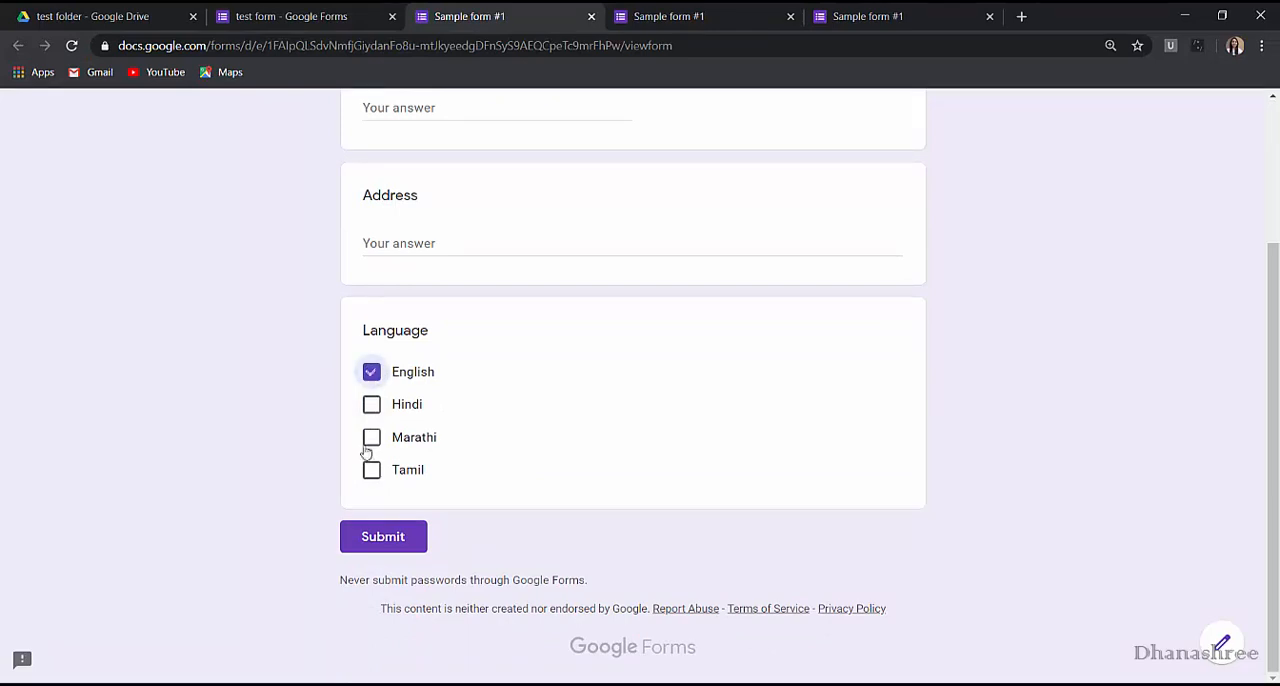
click(372, 438)
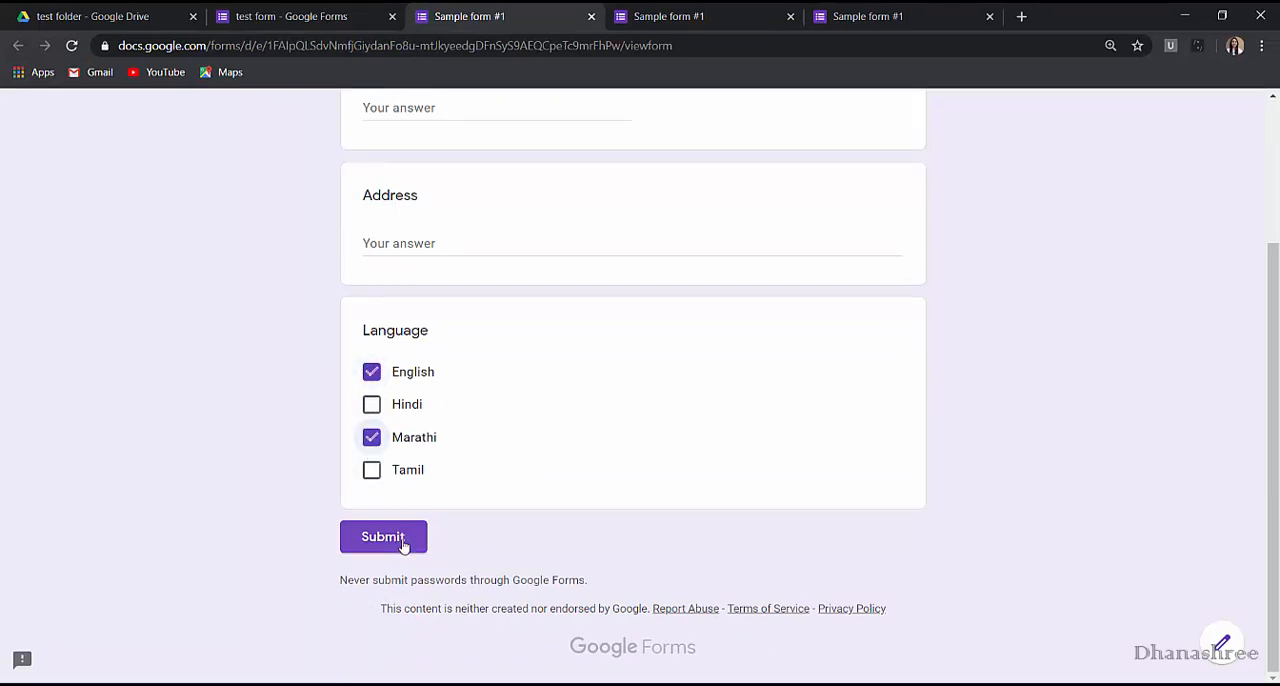
Compare the multiple-choice, dropdown and checkbox previews of the Language question, selecting English in the multiple-choice one, and review the question types in the editor.
click(881, 14)
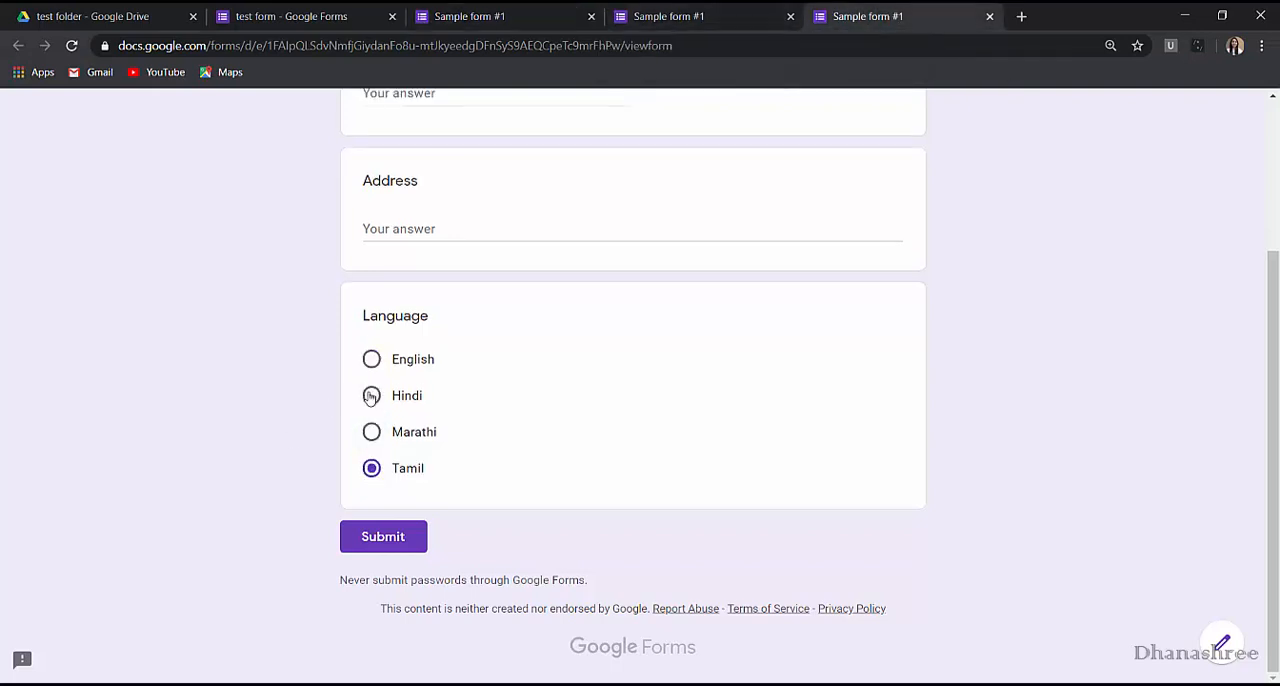
click(371, 395)
click(371, 359)
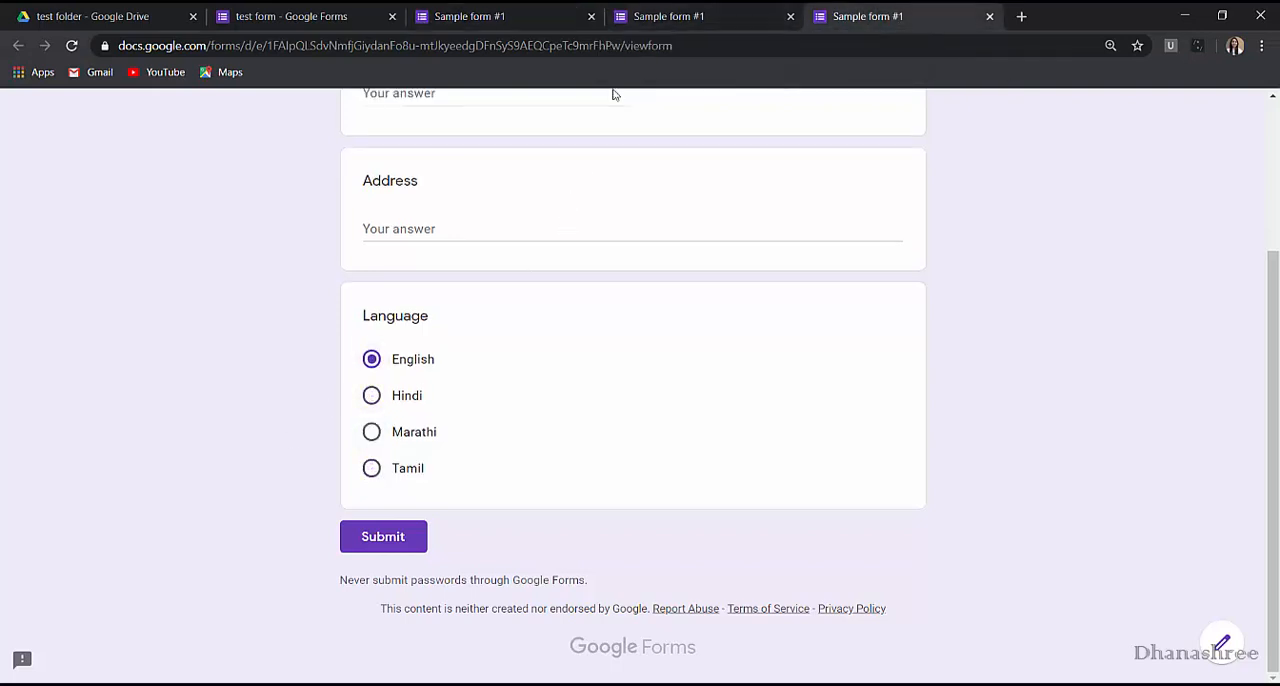
click(685, 14)
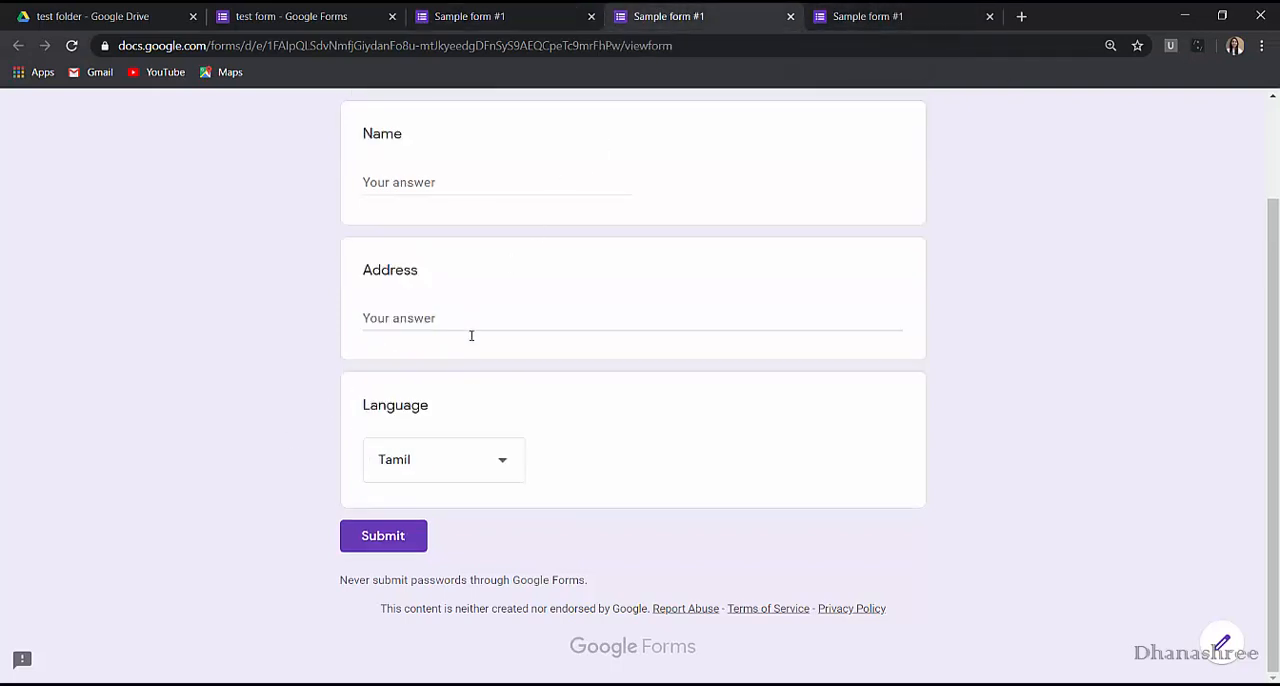
click(506, 462)
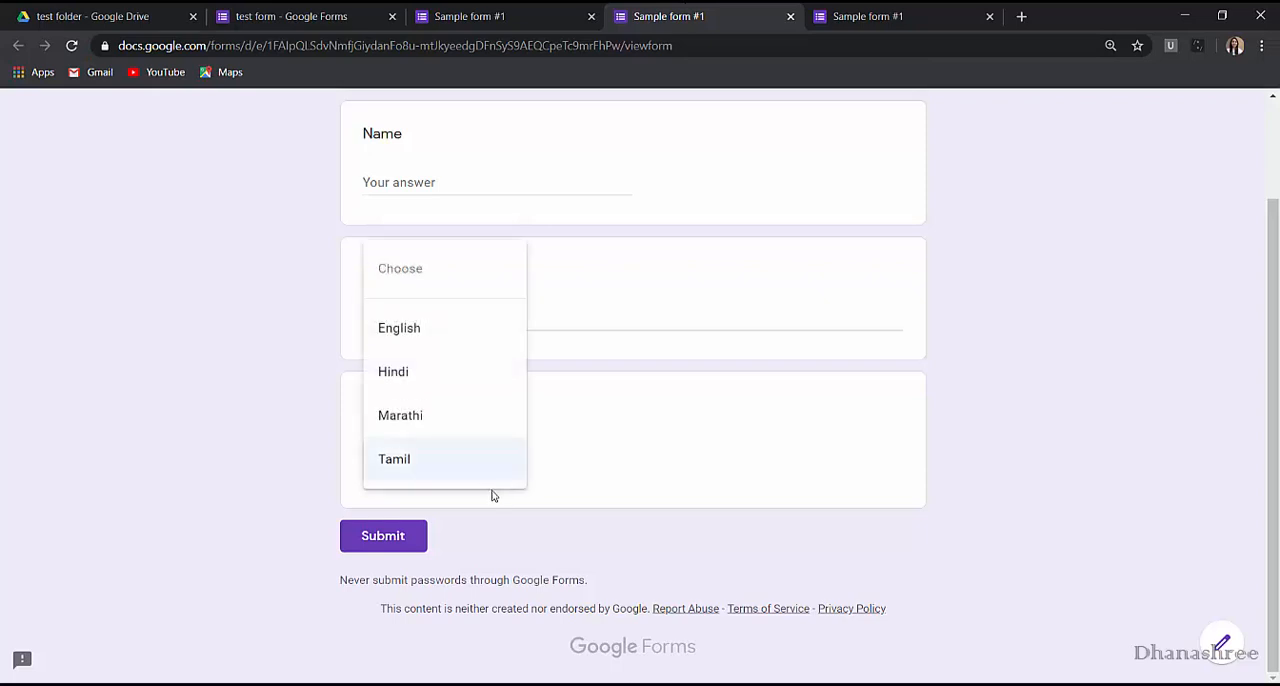
click(556, 12)
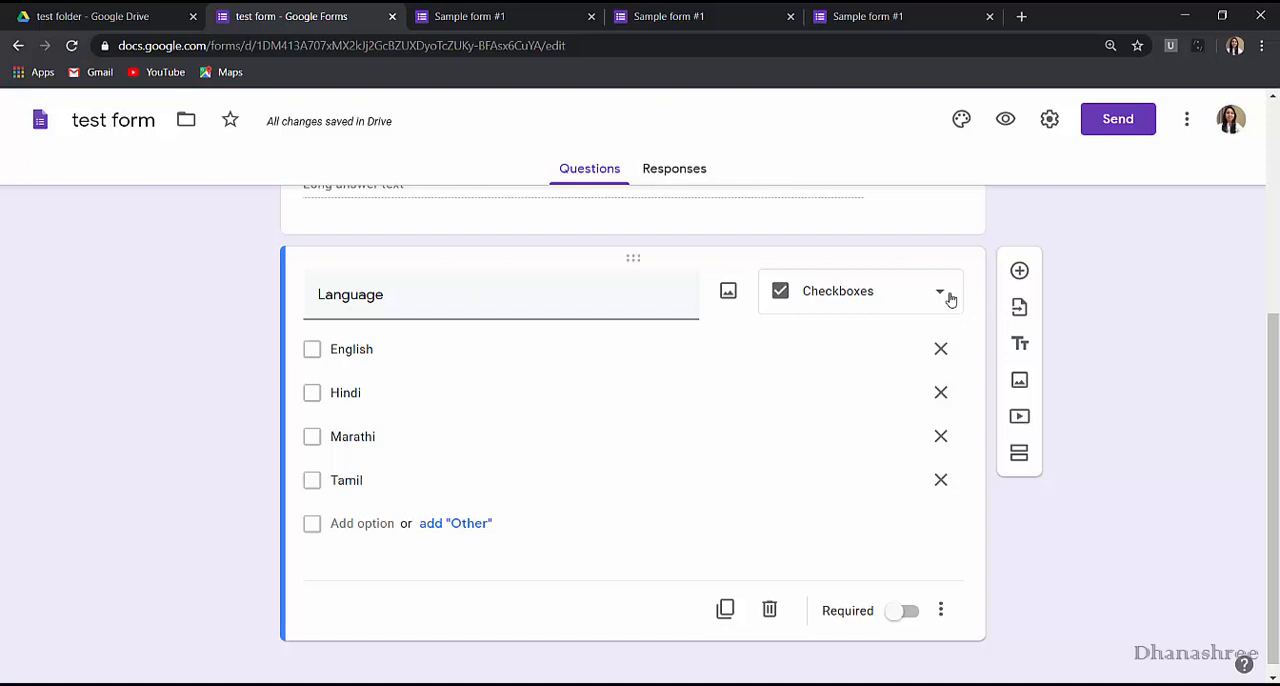
click(950, 299)
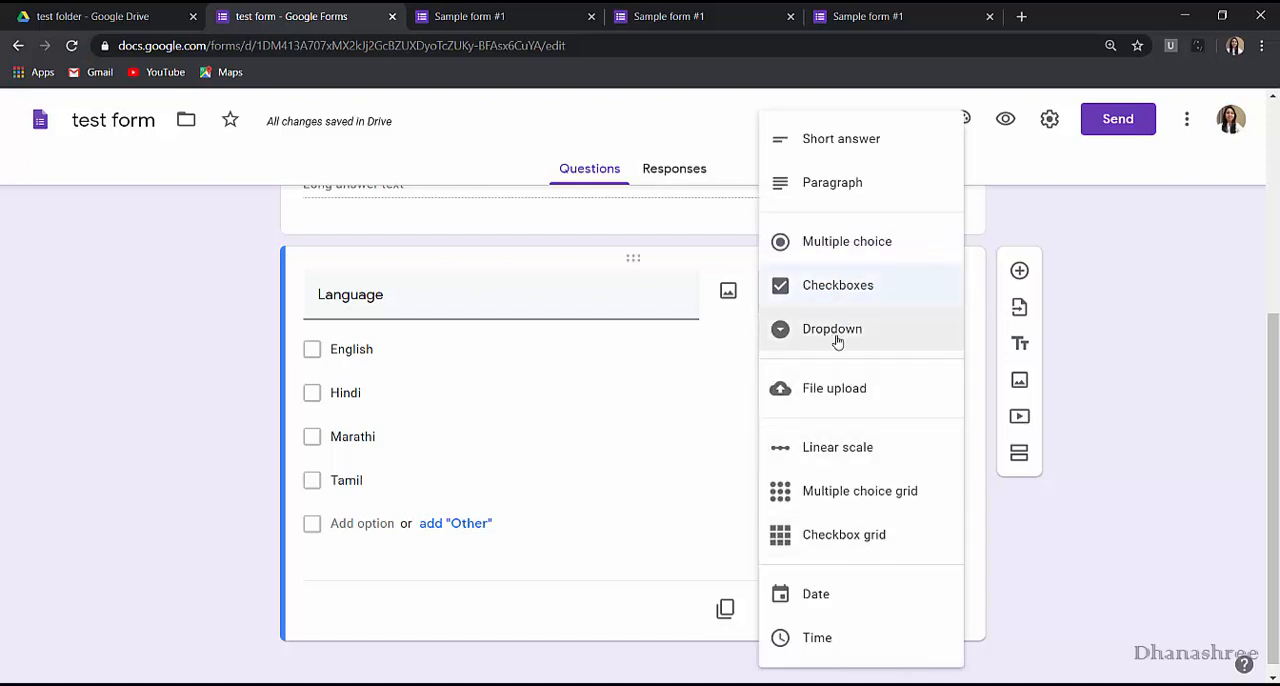
click(1207, 501)
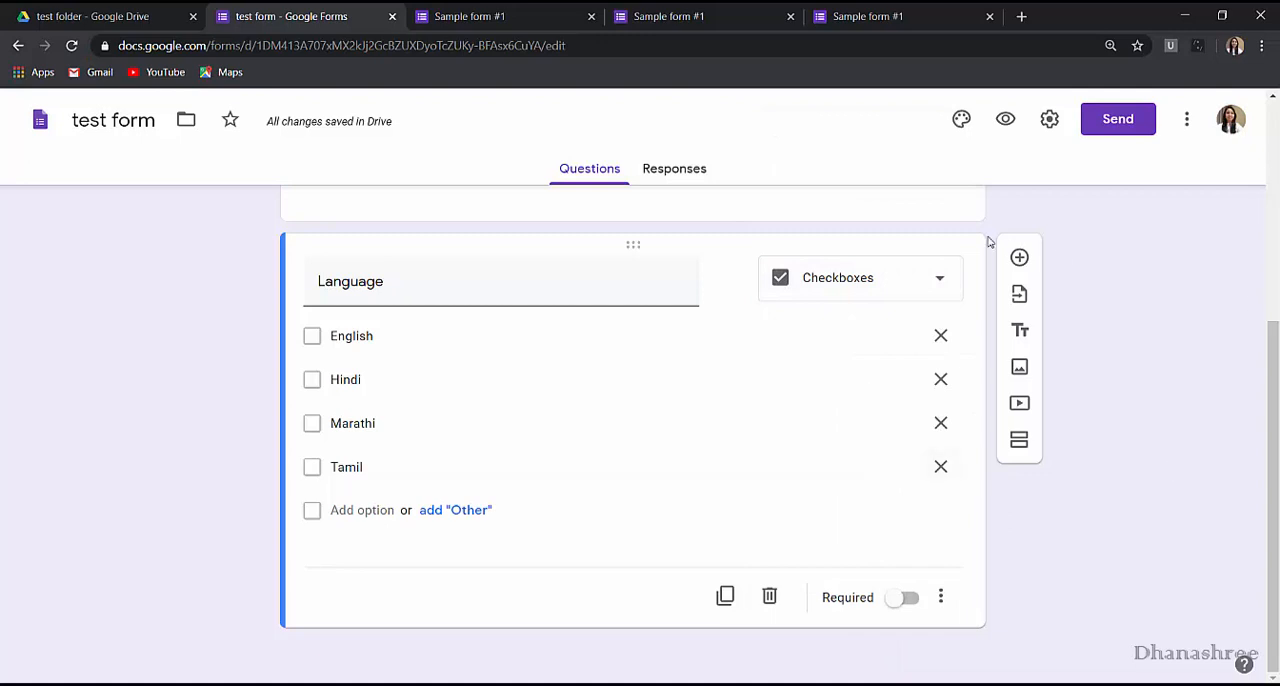
Add a question titled Proof with the File upload type and accept respondents uploading files to Drive.
click(1020, 258)
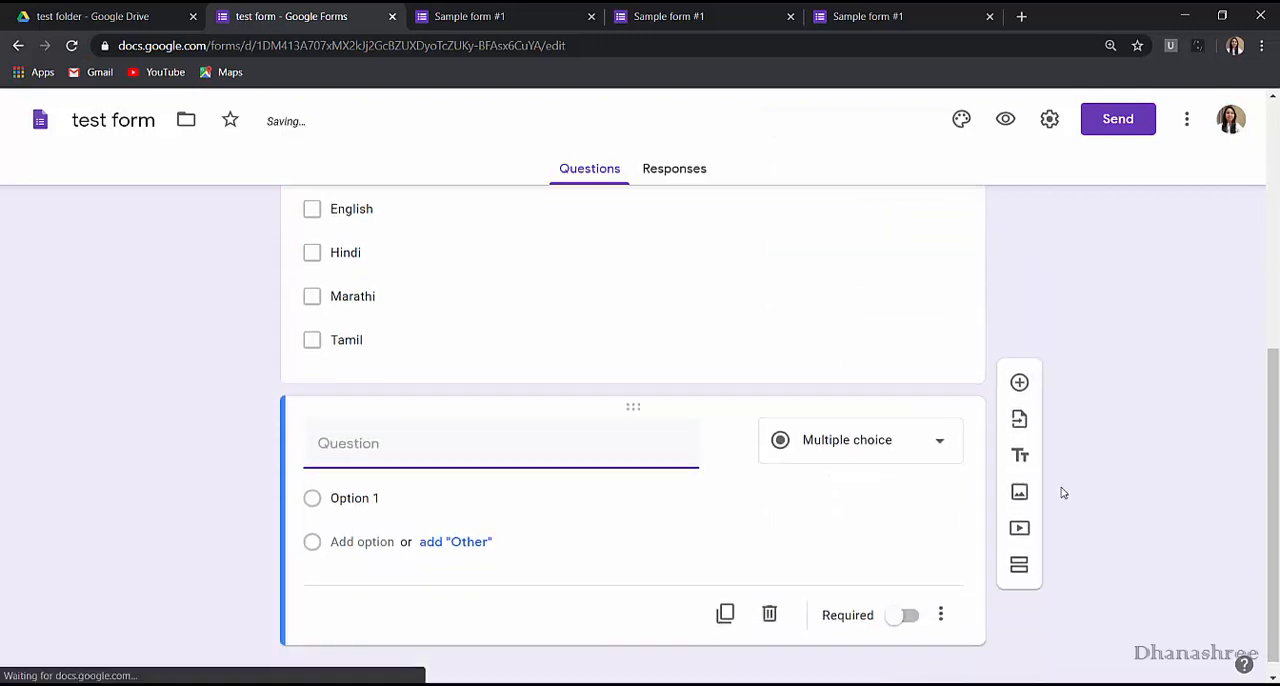
text(Proof)
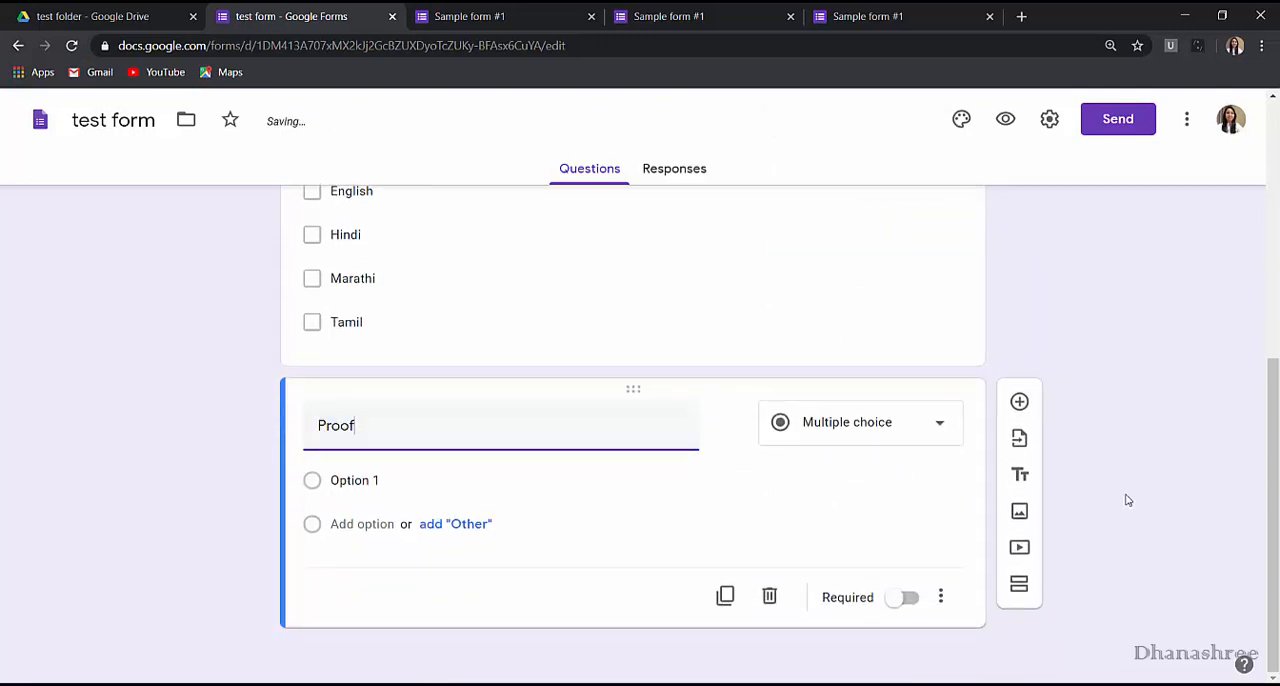
click(860, 424)
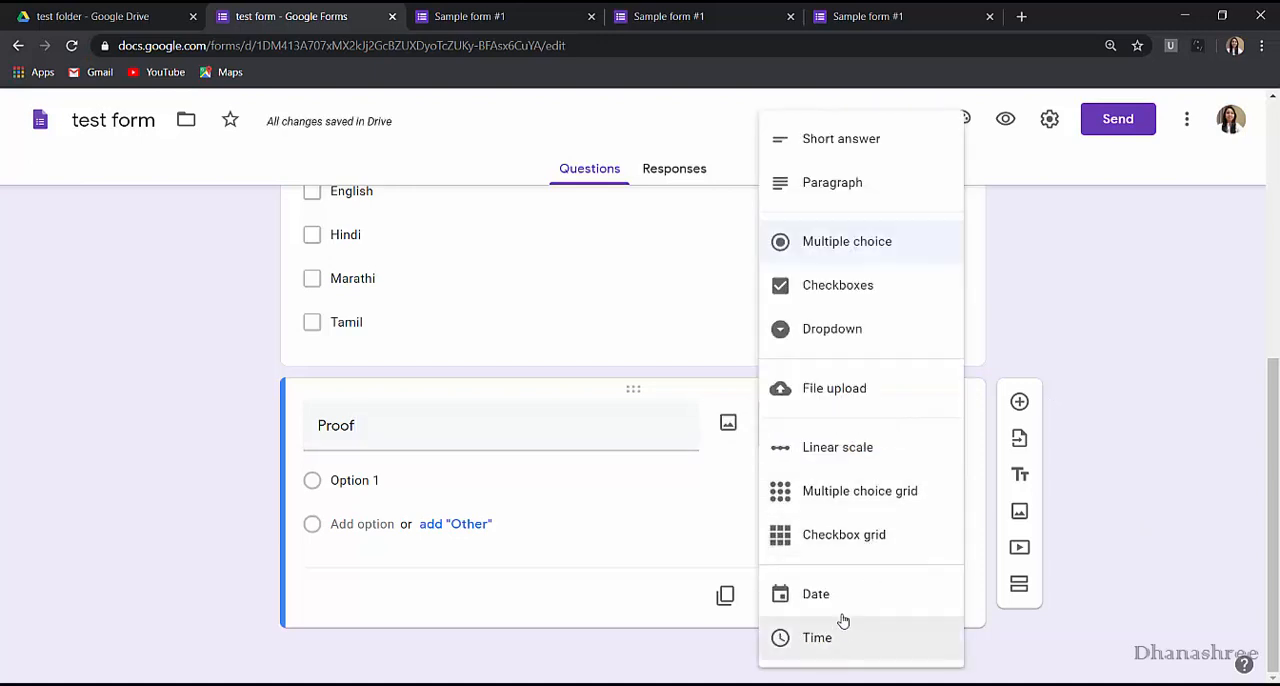
click(851, 407)
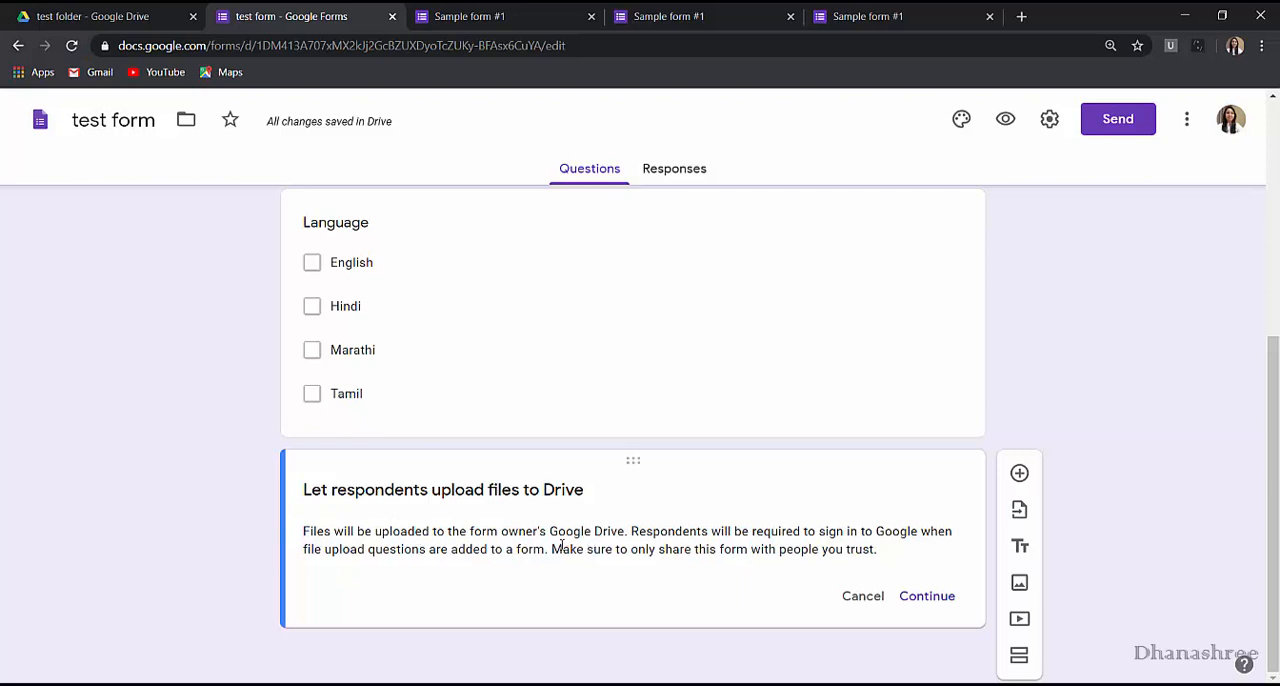
click(927, 596)
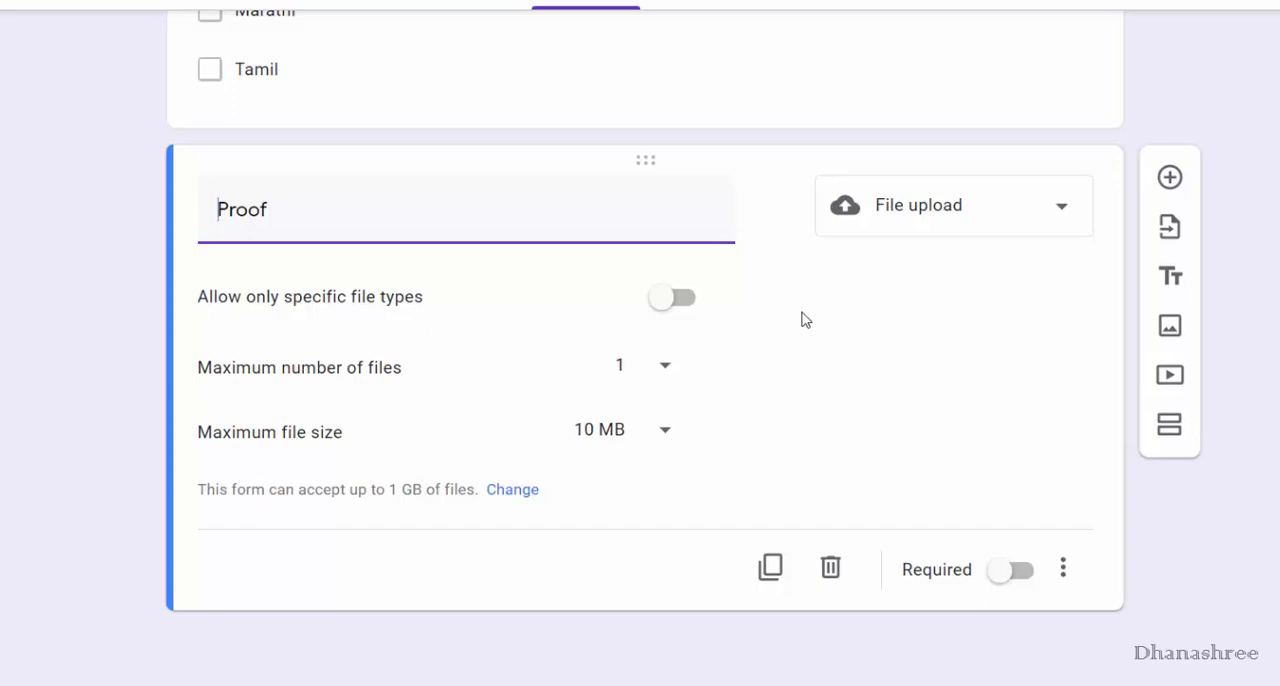
Restrict the Proof question's uploads to specific file types, allowing only PDF and Image.
click(676, 300)
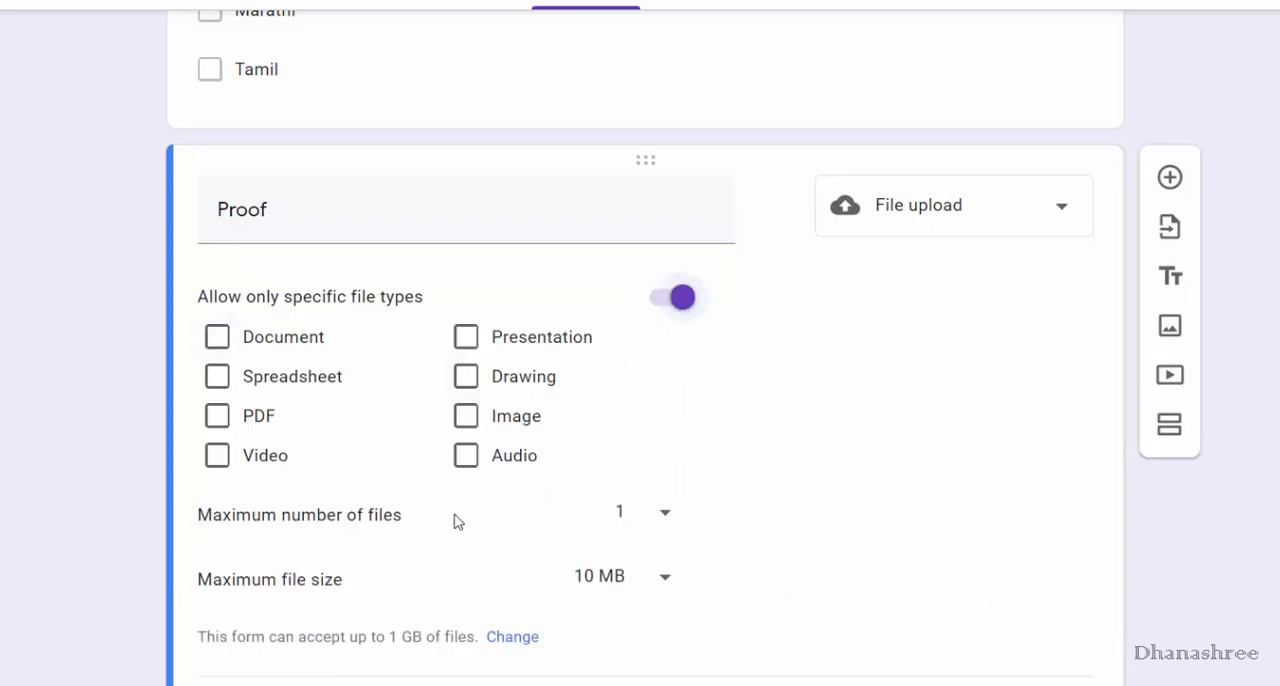
click(238, 442)
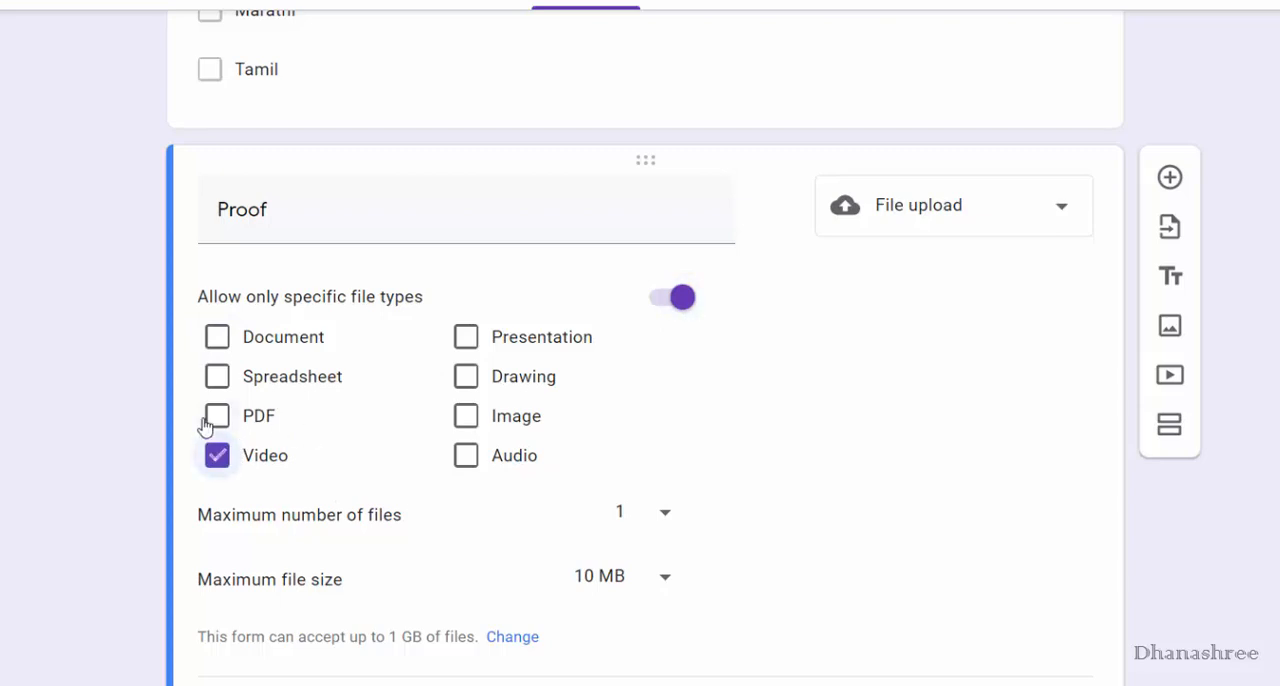
click(217, 416)
click(217, 455)
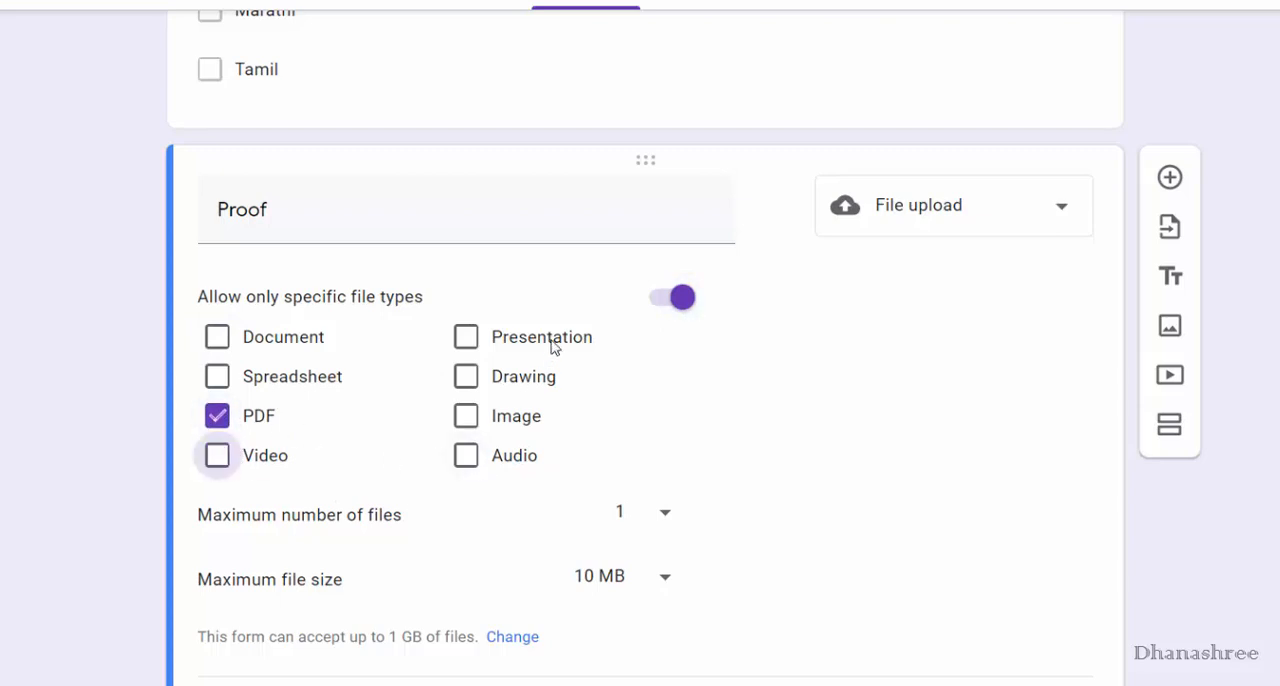
click(462, 416)
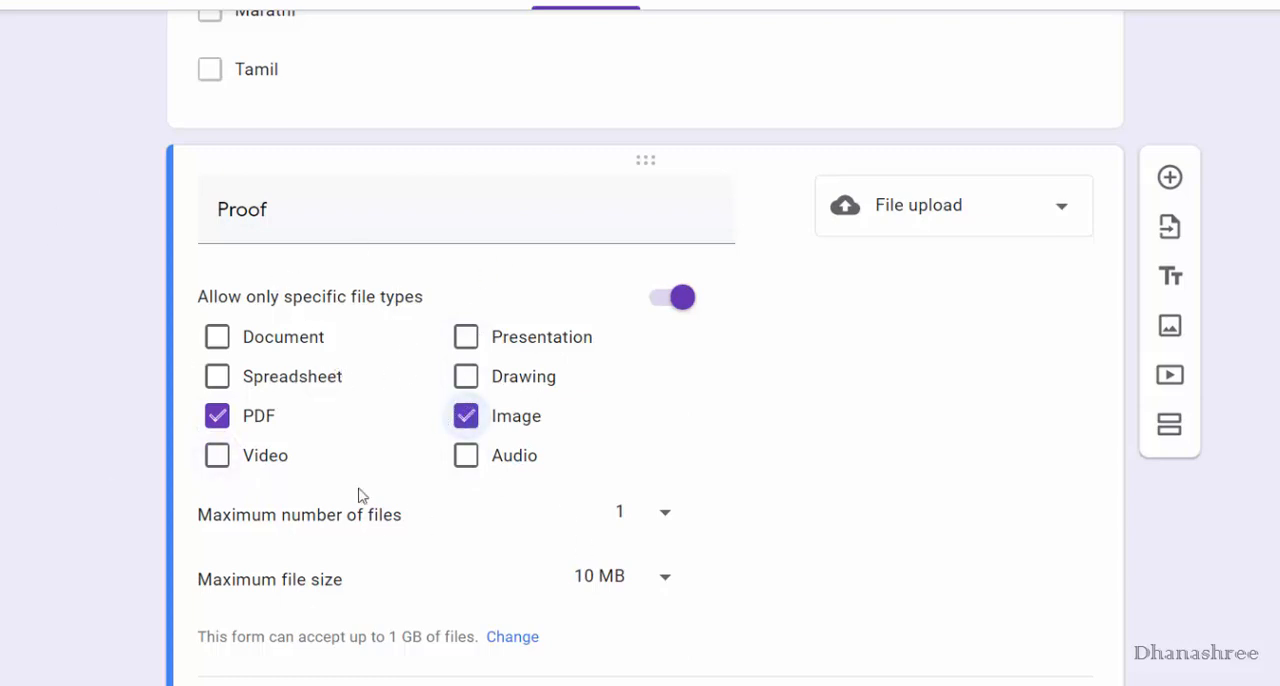
Try a maximum of 10 files for the Proof question, restore the limit to 1, and choose 10 MB as the maximum file size.
scroll(220, 432, down, 1)
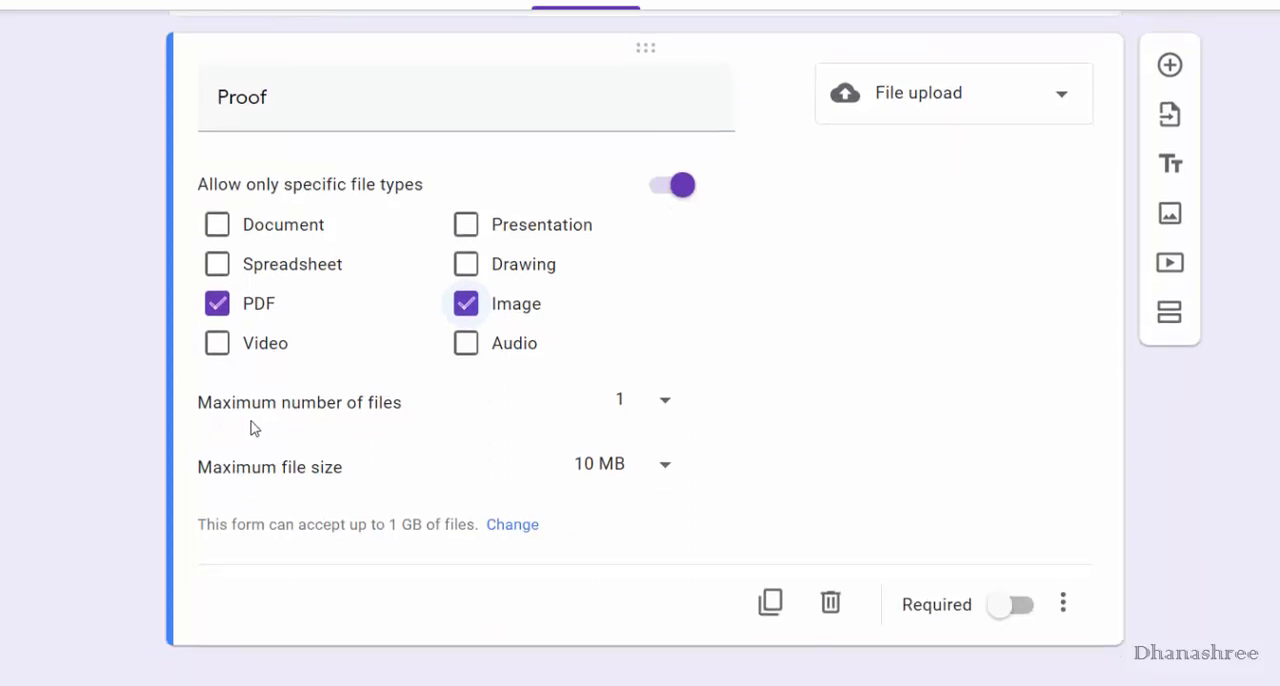
scroll(690, 430, down, 1)
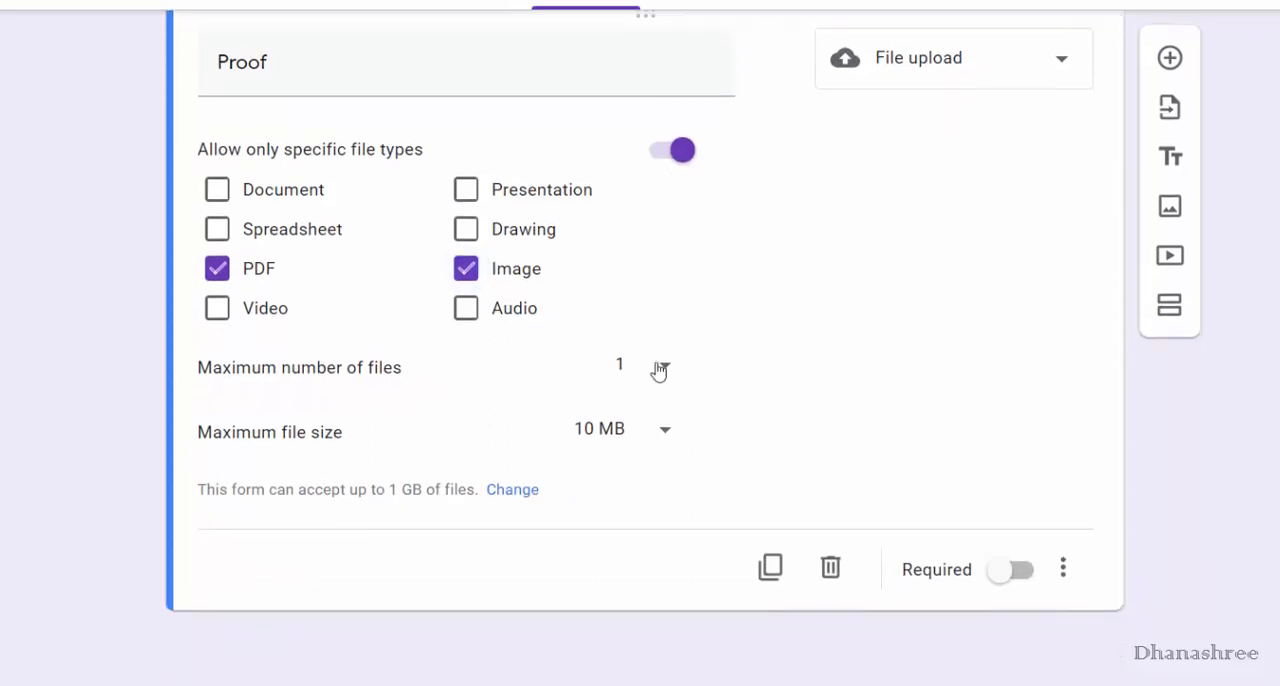
click(655, 366)
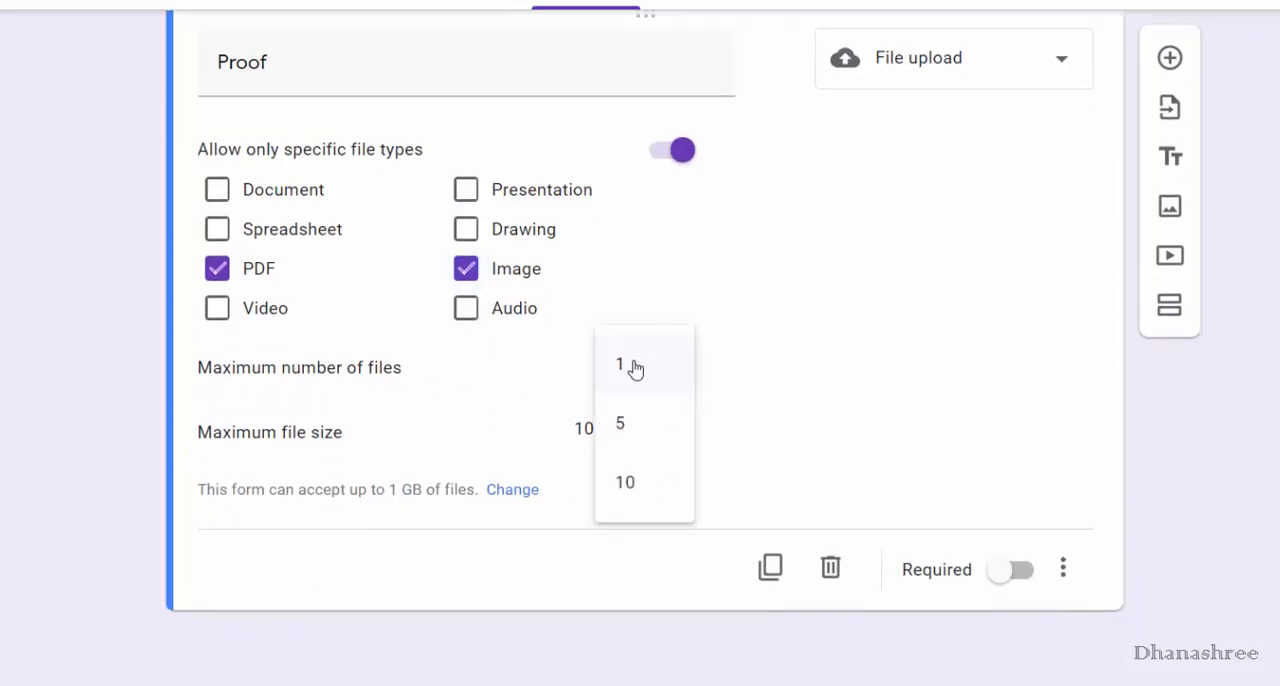
click(648, 477)
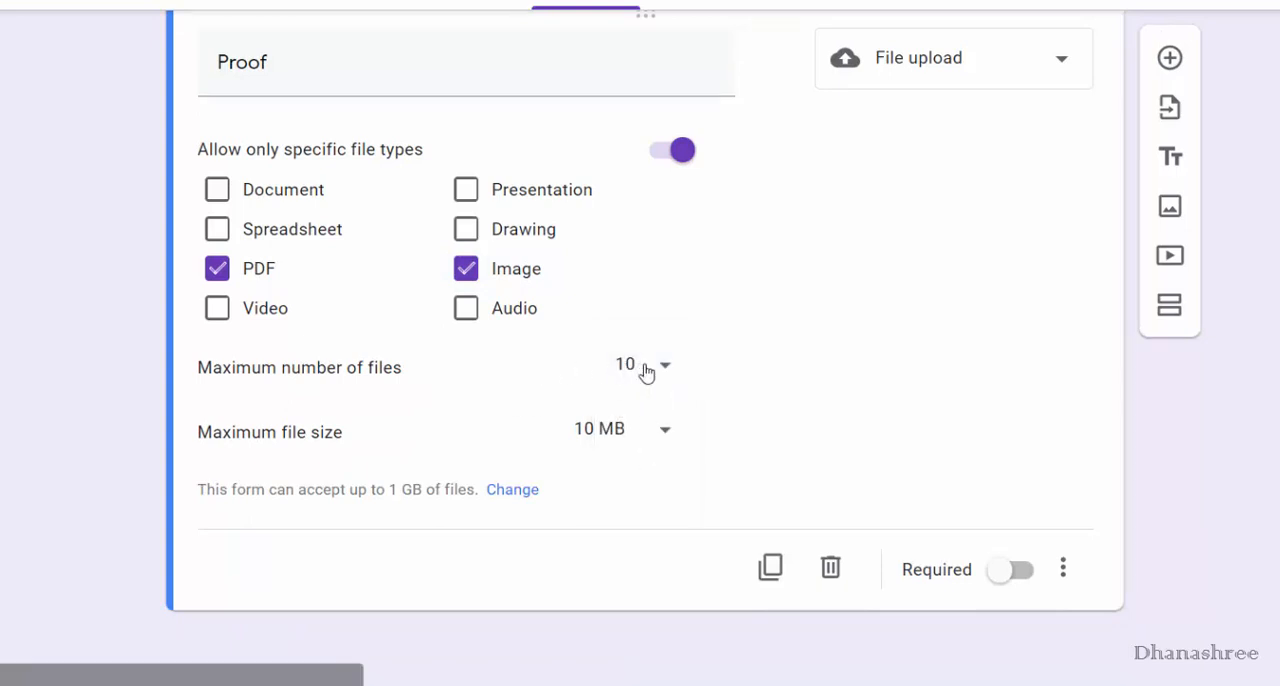
click(661, 371)
click(671, 277)
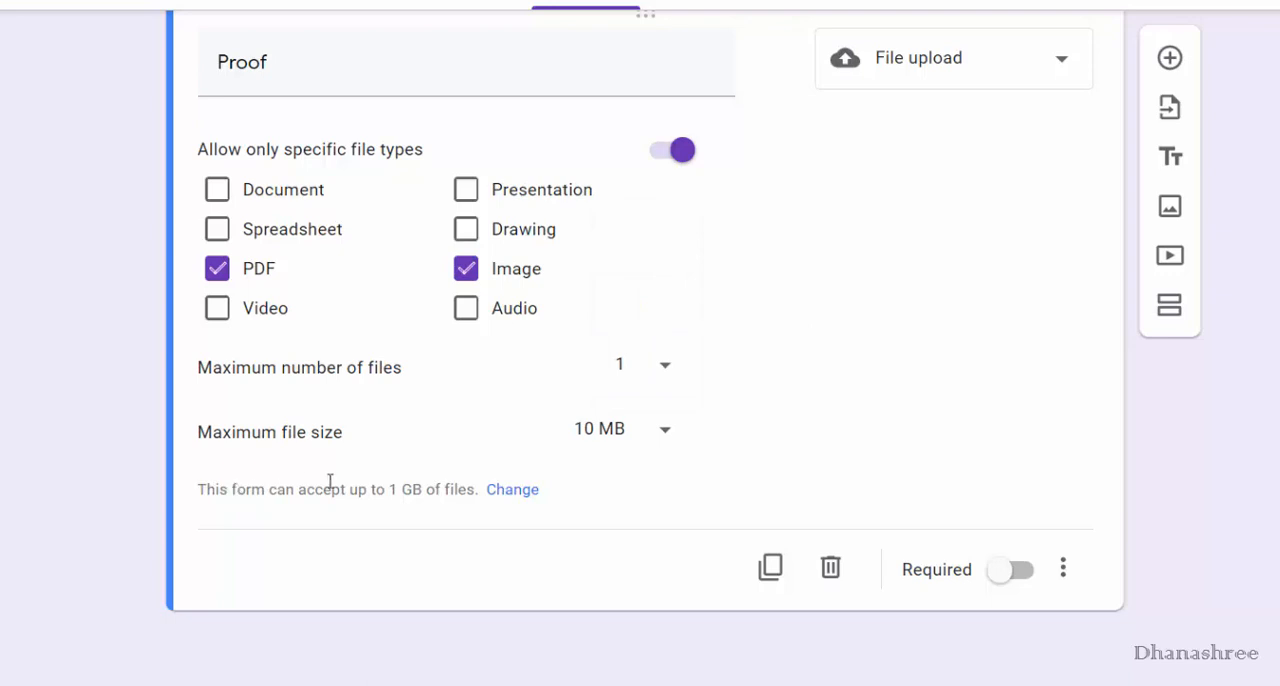
click(666, 436)
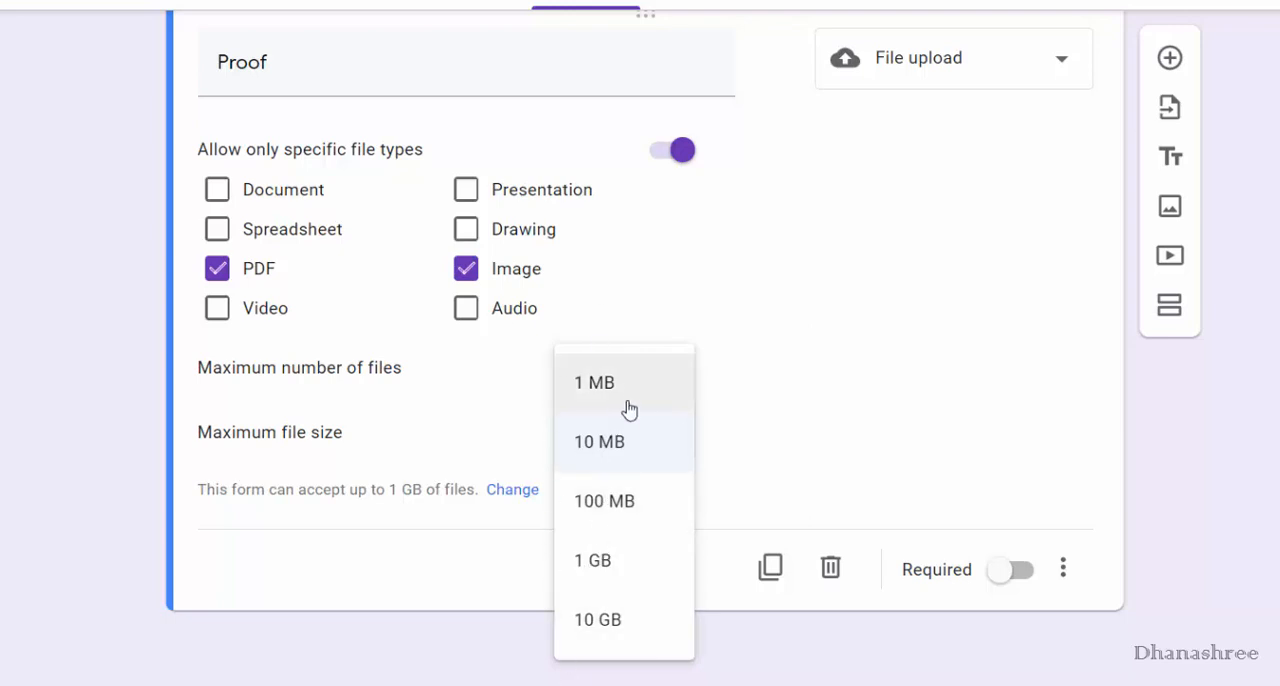
click(620, 460)
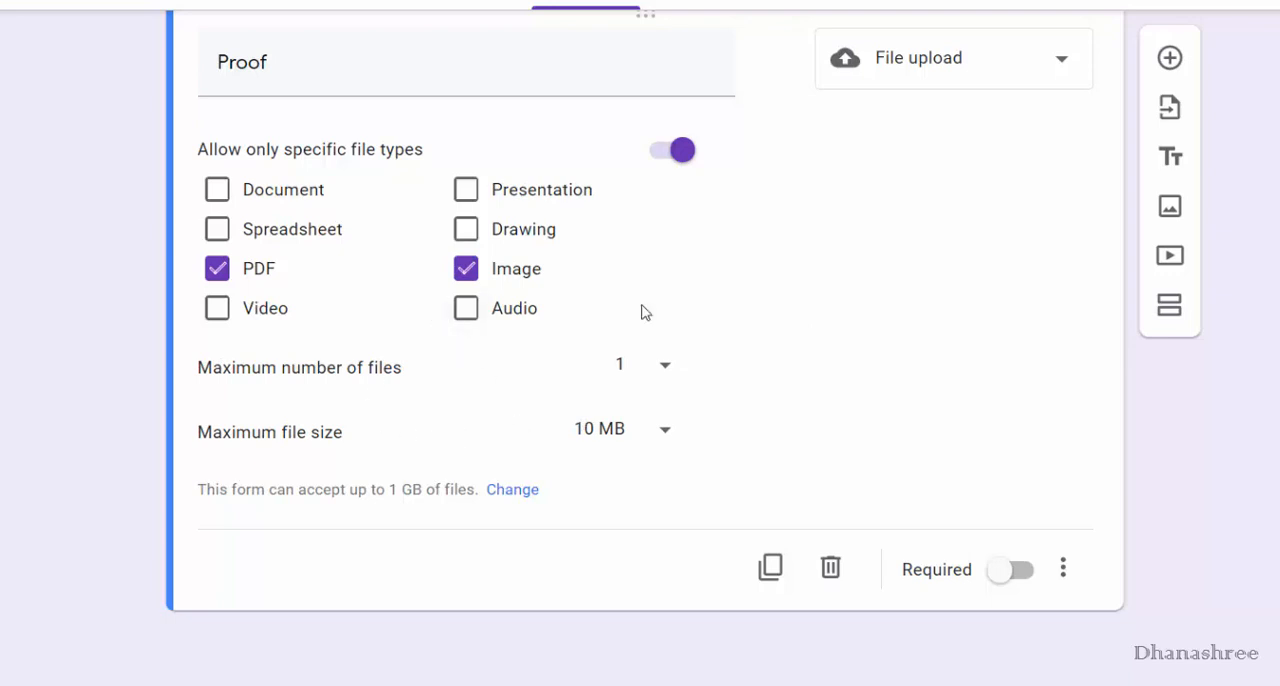
scroll(1252, 397, up, 1)
scroll(1252, 397, down, 1)
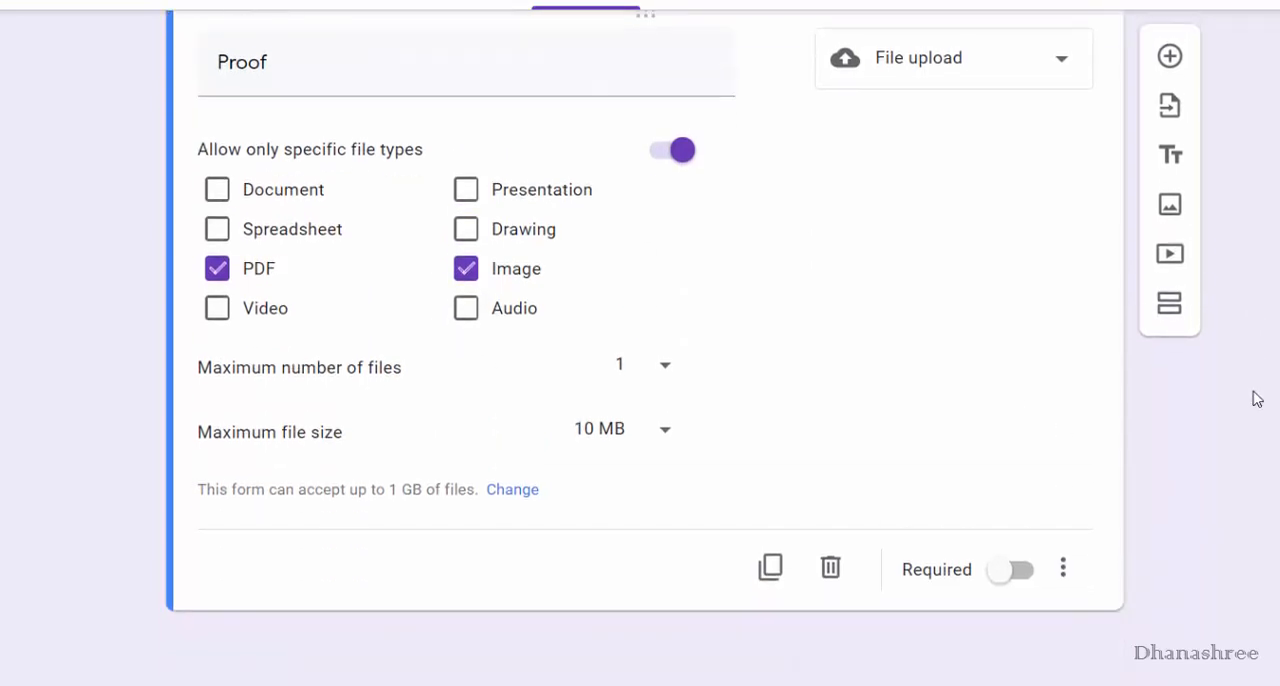
Add a question titled "How was the experience?" with the Linear scale type.
click(1169, 57)
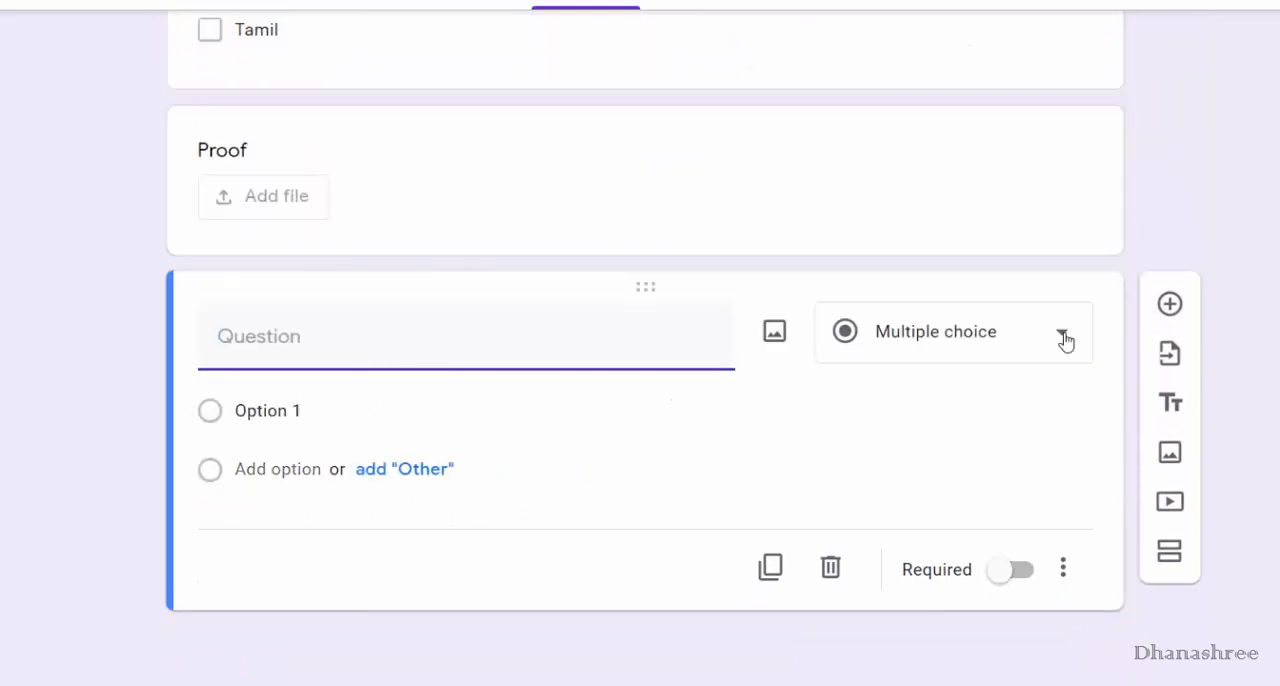
text(How w)
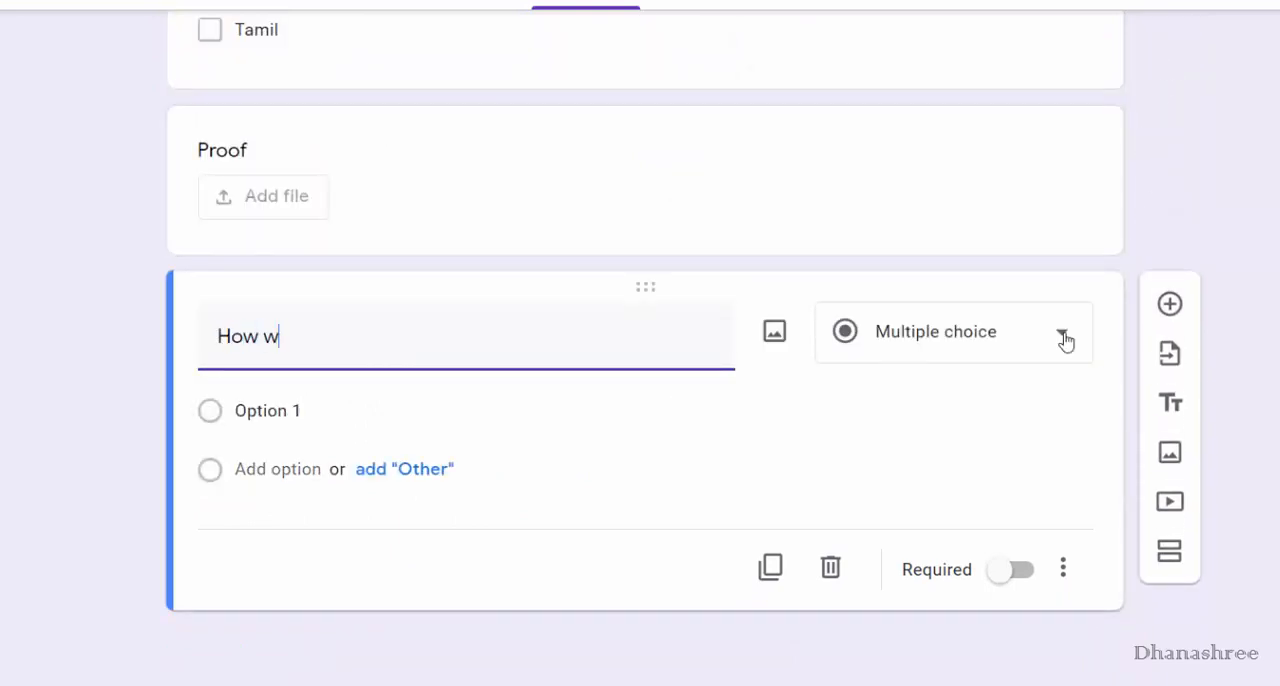
text(as the experie)
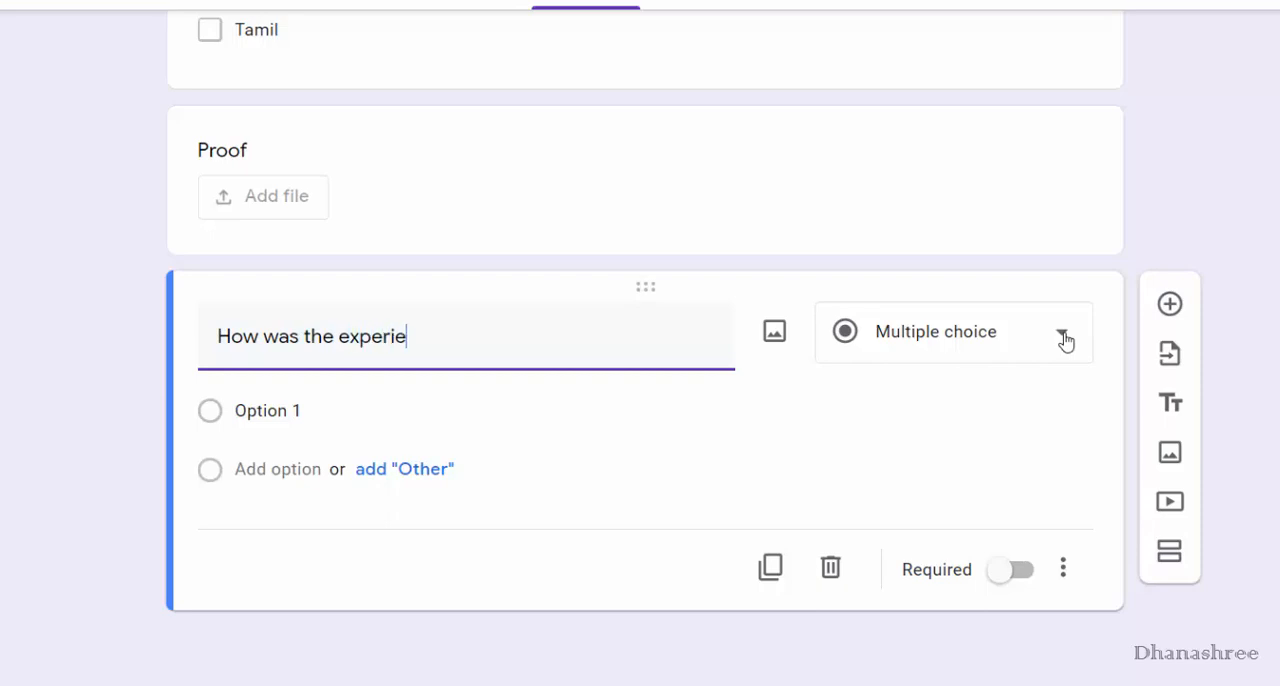
text(nce>)
key(BackSpace)
text(?)
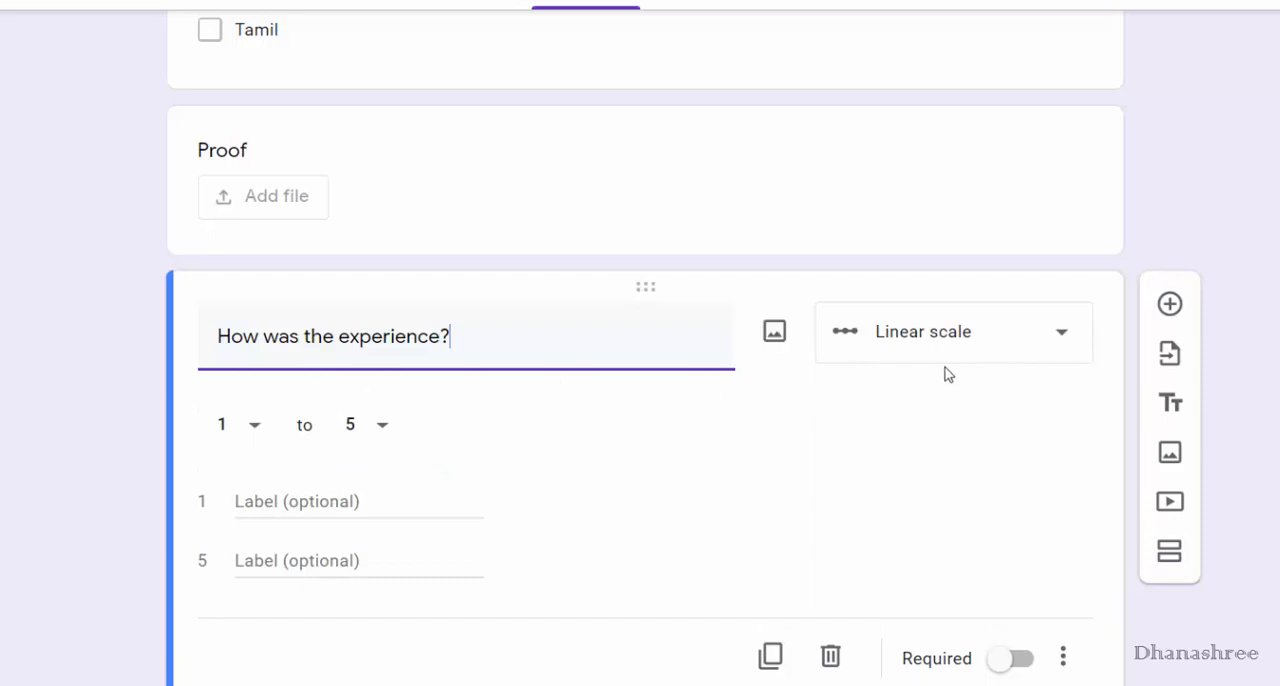
Set the linear scale of the experience question to run from 1 to 4.
click(255, 429)
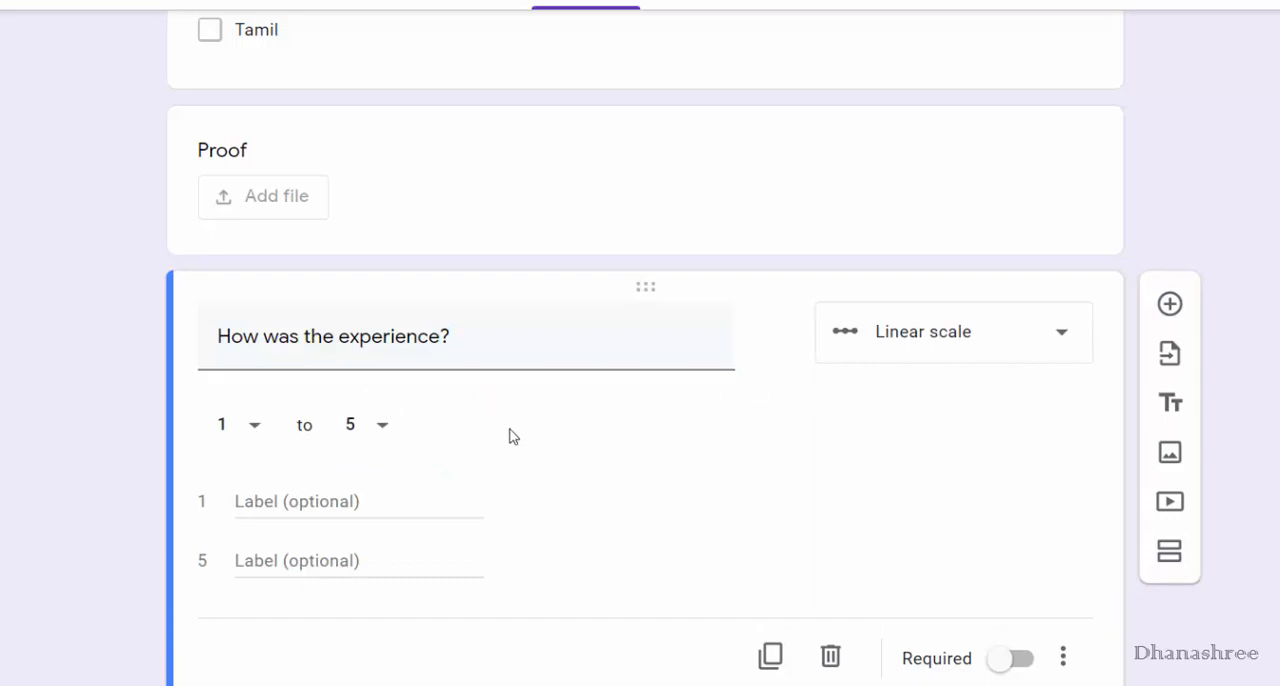
click(381, 434)
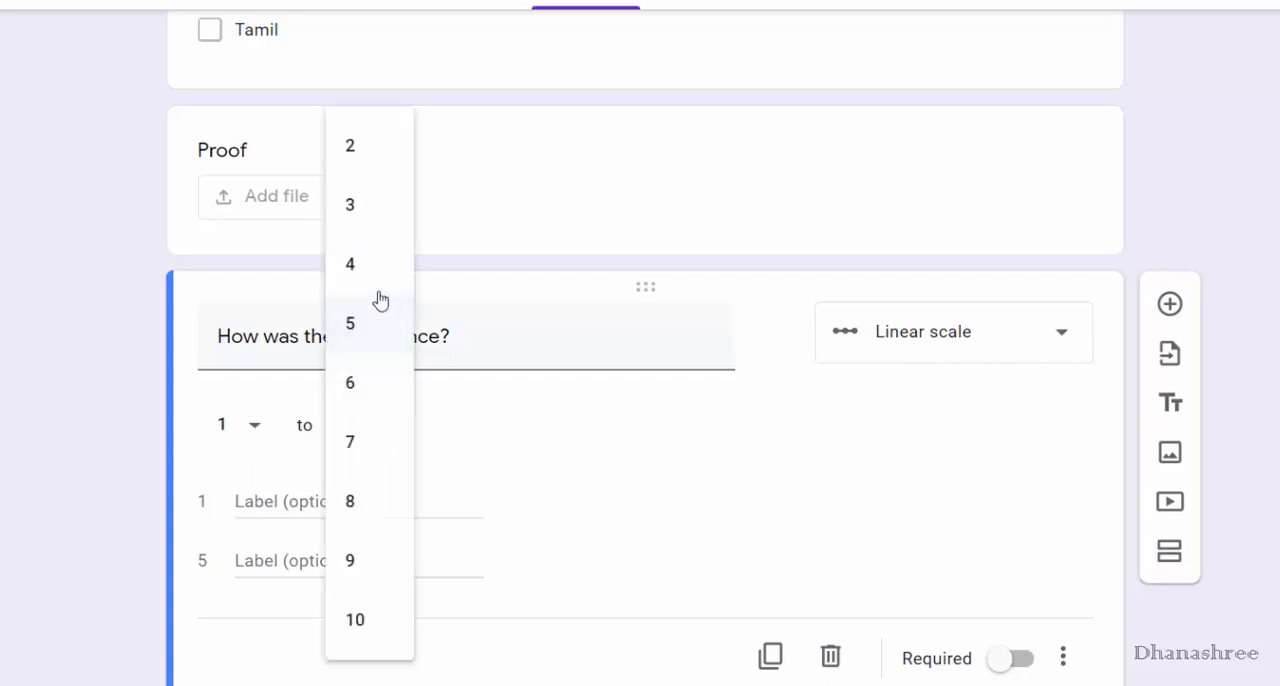
click(368, 264)
click(267, 425)
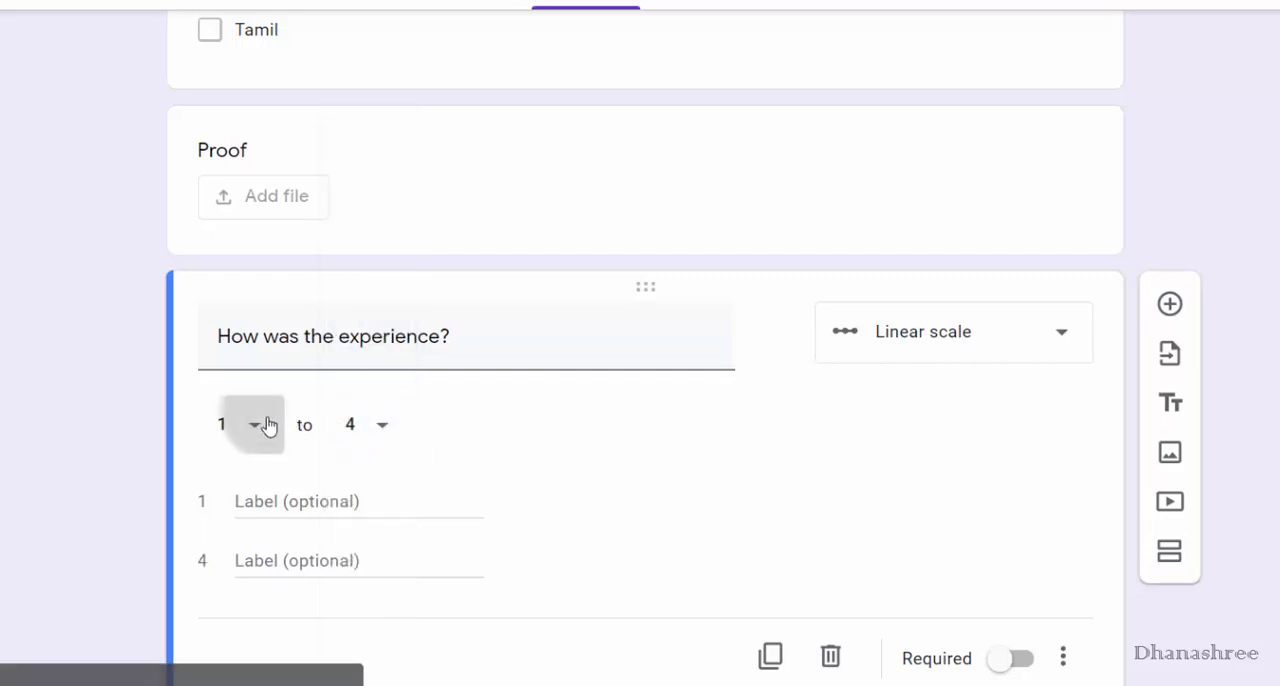
click(458, 446)
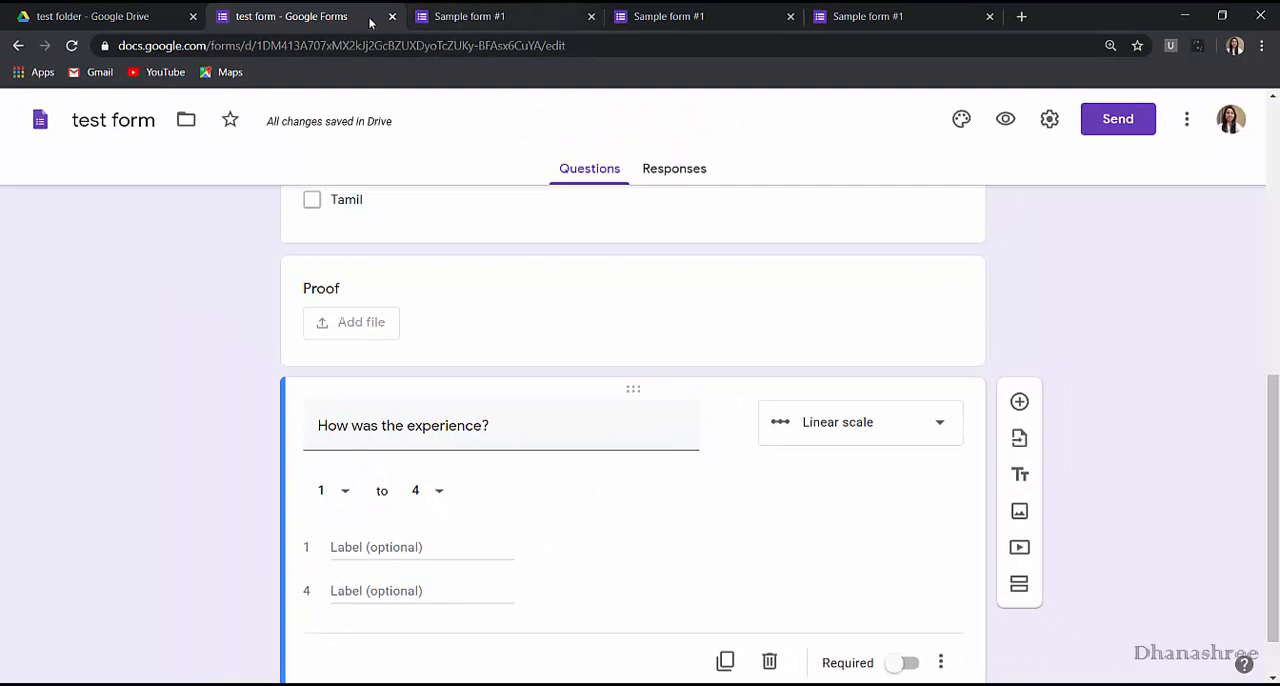
Preview the form to check the Proof upload and the experience scale, and return to the form editor.
click(1008, 119)
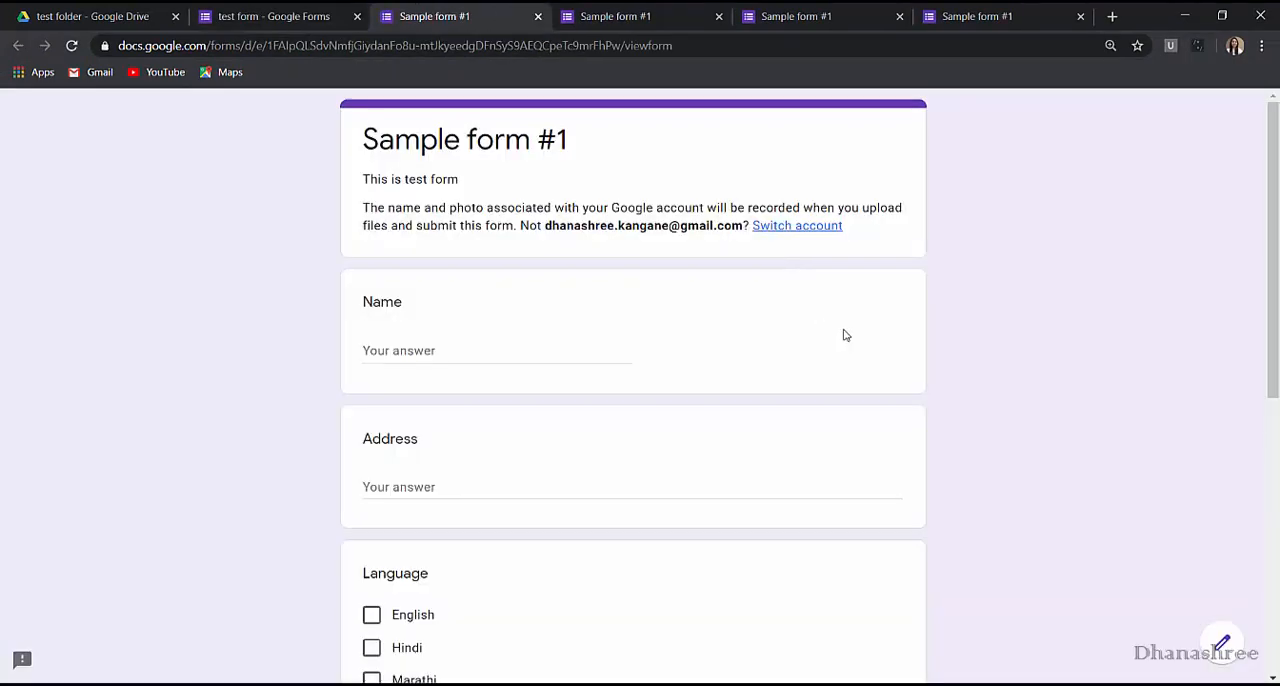
scroll(843, 335, down, 5)
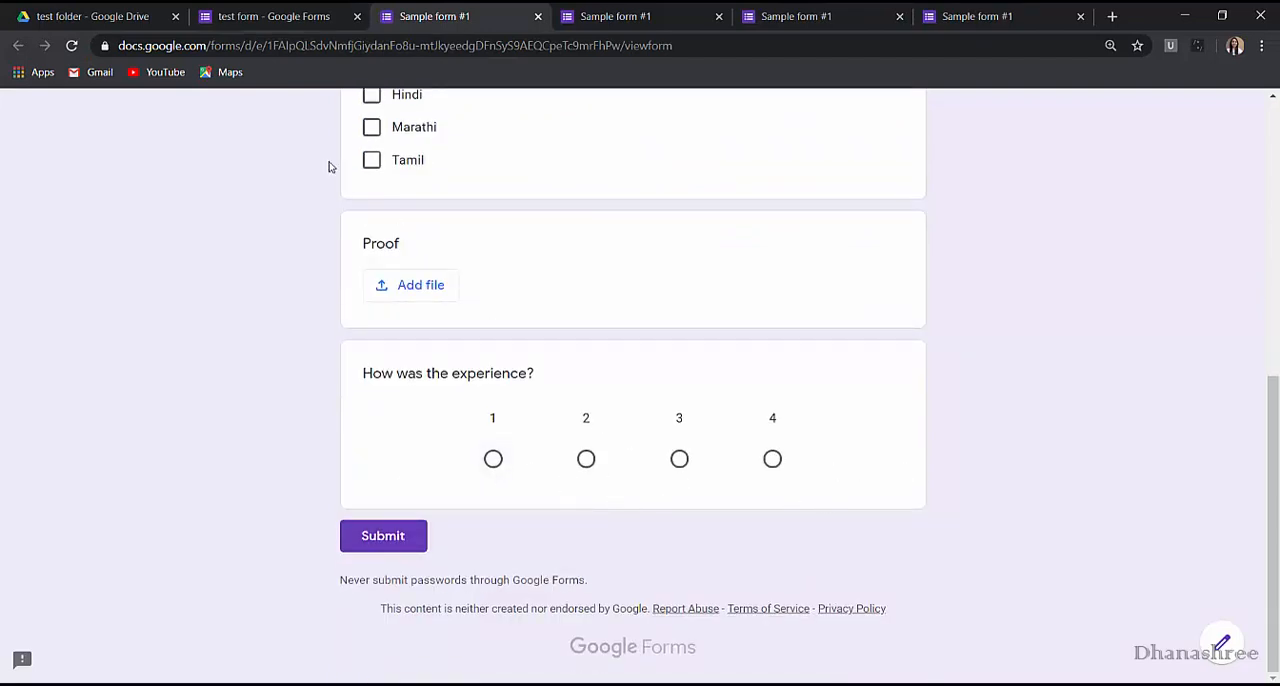
click(305, 18)
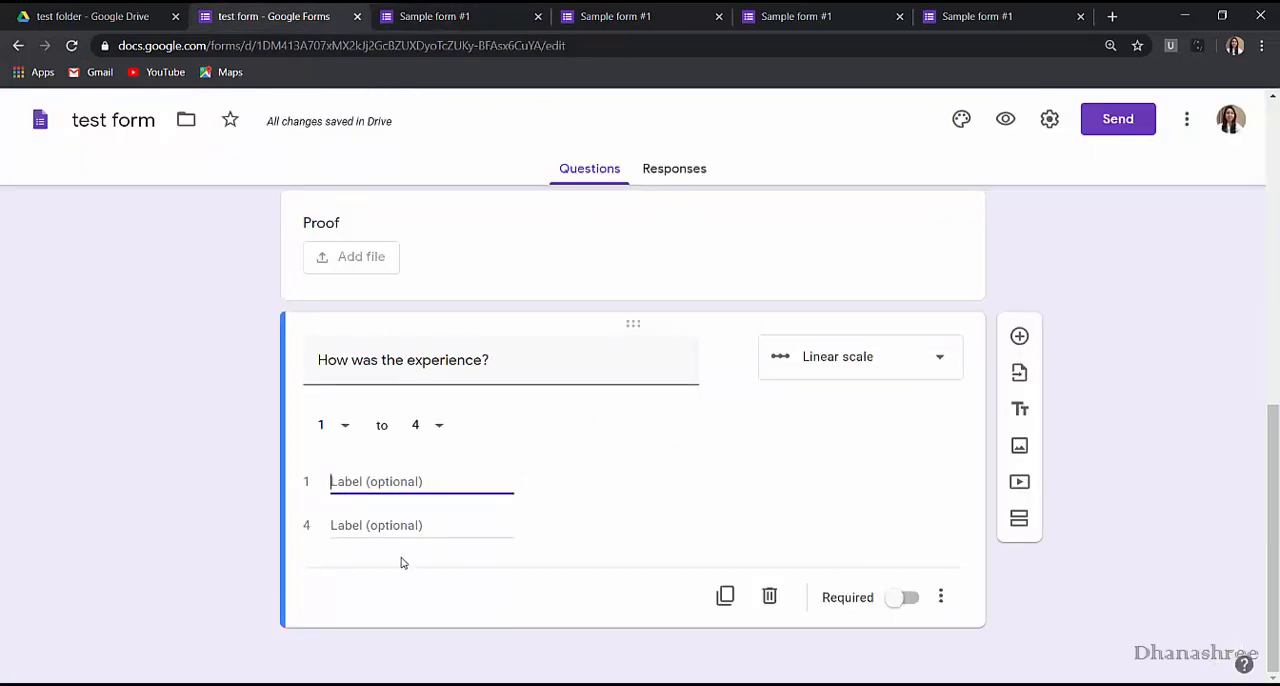
Label 1 as Worst and 4 as Best on the experience scale, and preview the labelled form.
text(Worst)
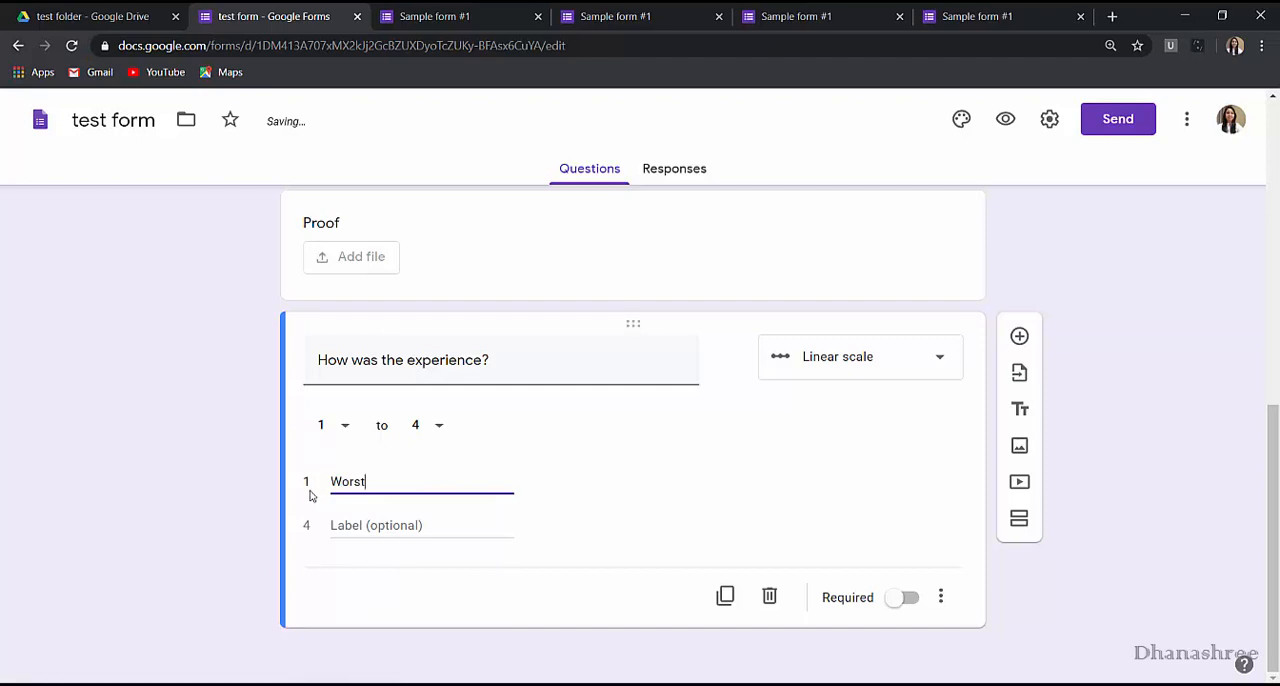
click(361, 534)
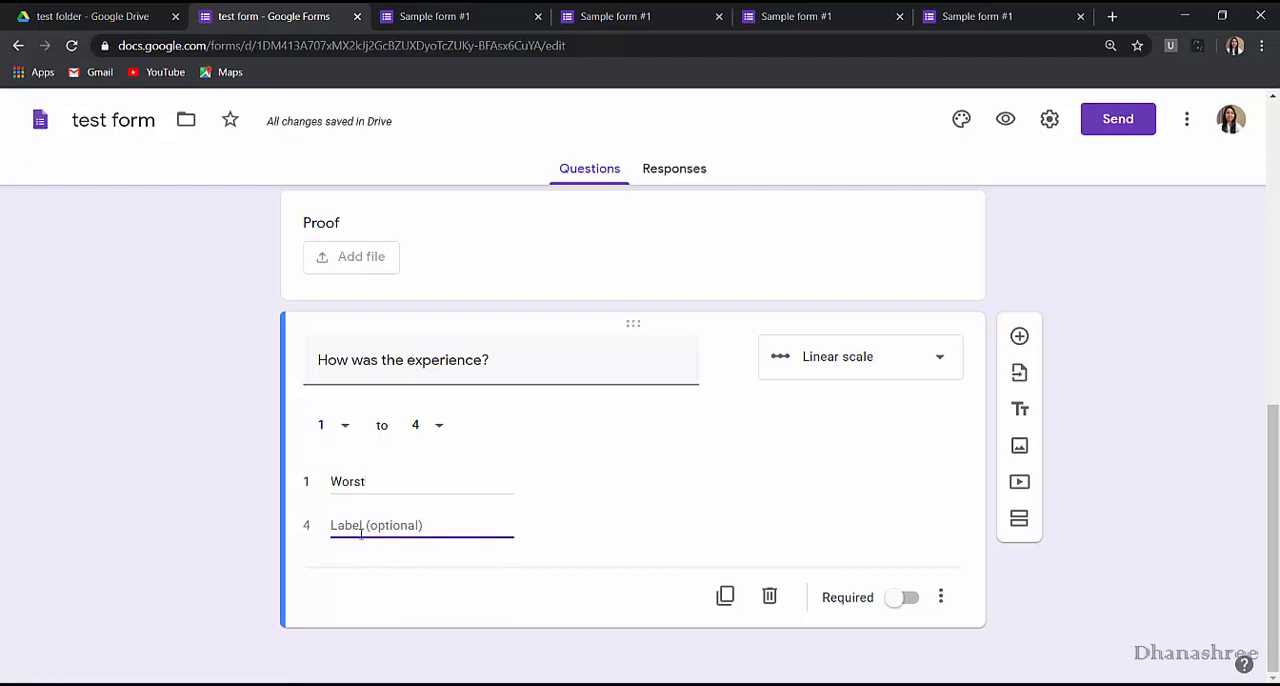
text(Best)
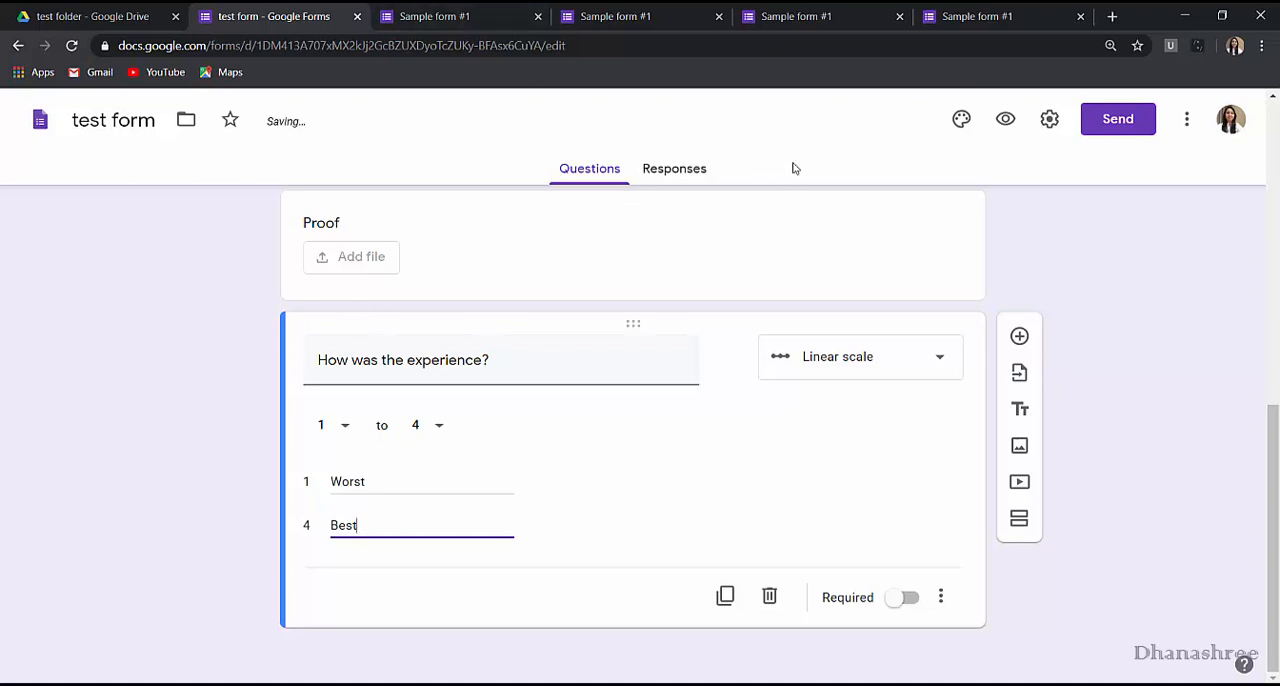
click(1012, 120)
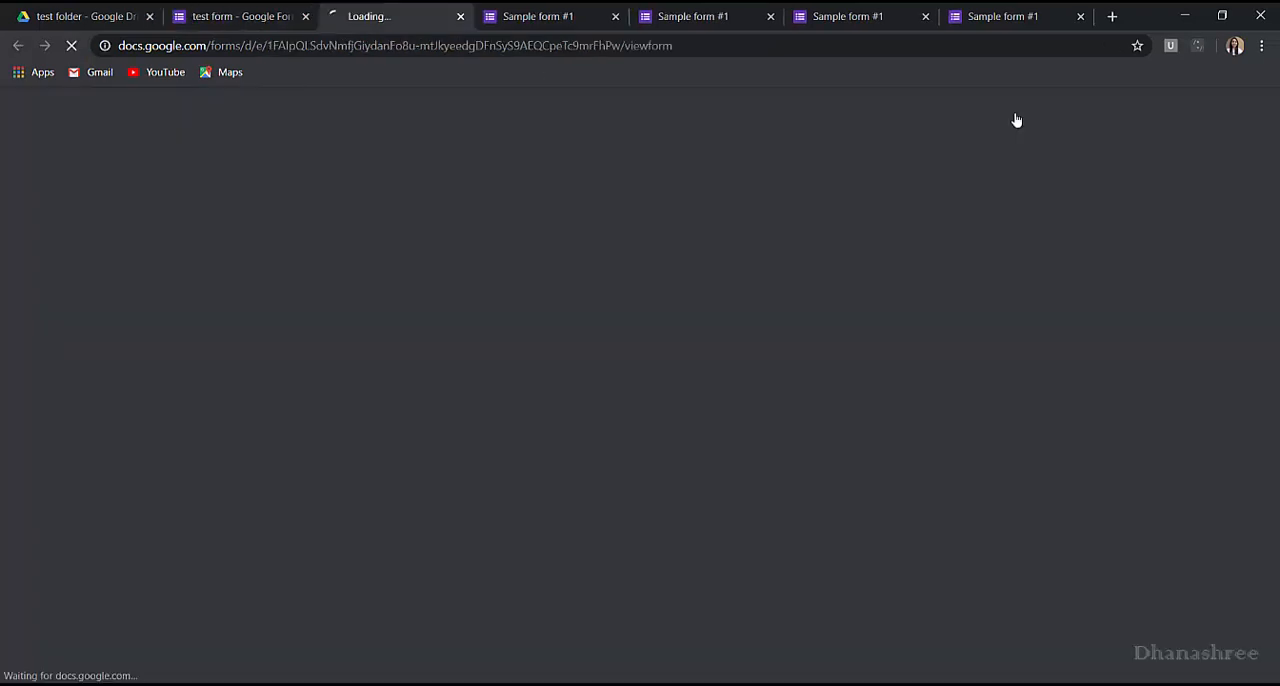
scroll(786, 163, down, 5)
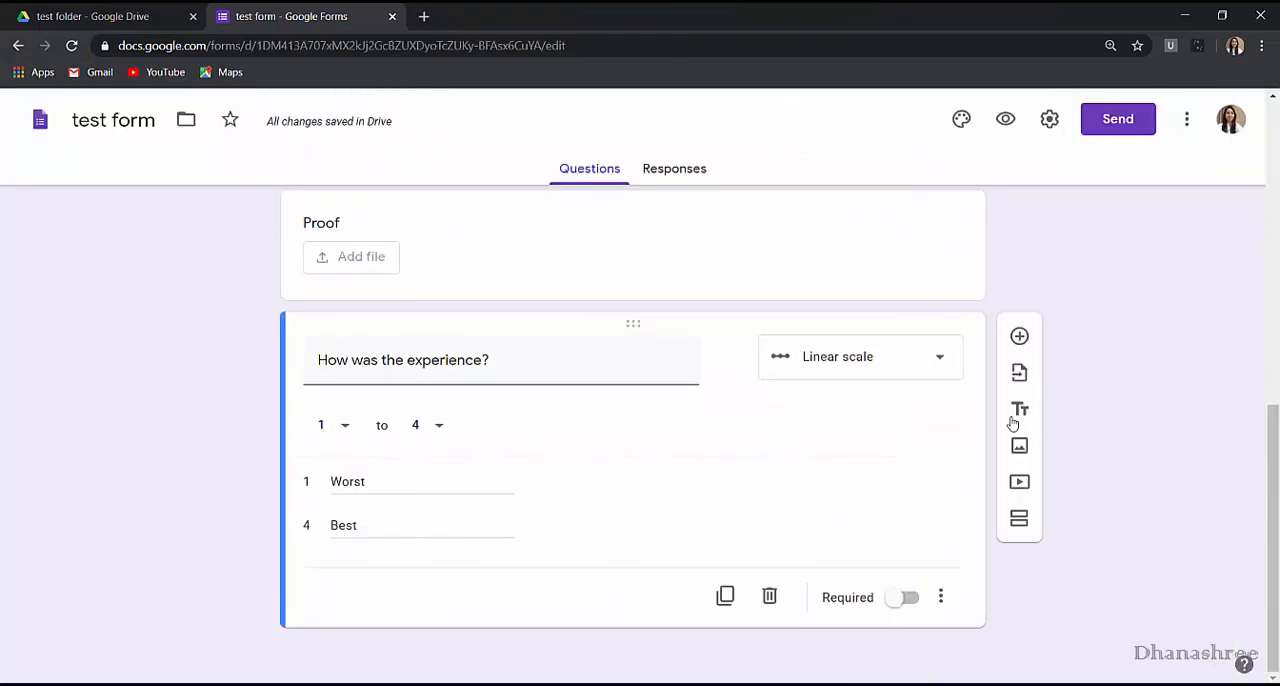
Change the experience question to a Multiple choice grid with columns good and bad plus a third column left at its default name.
click(953, 373)
click(878, 491)
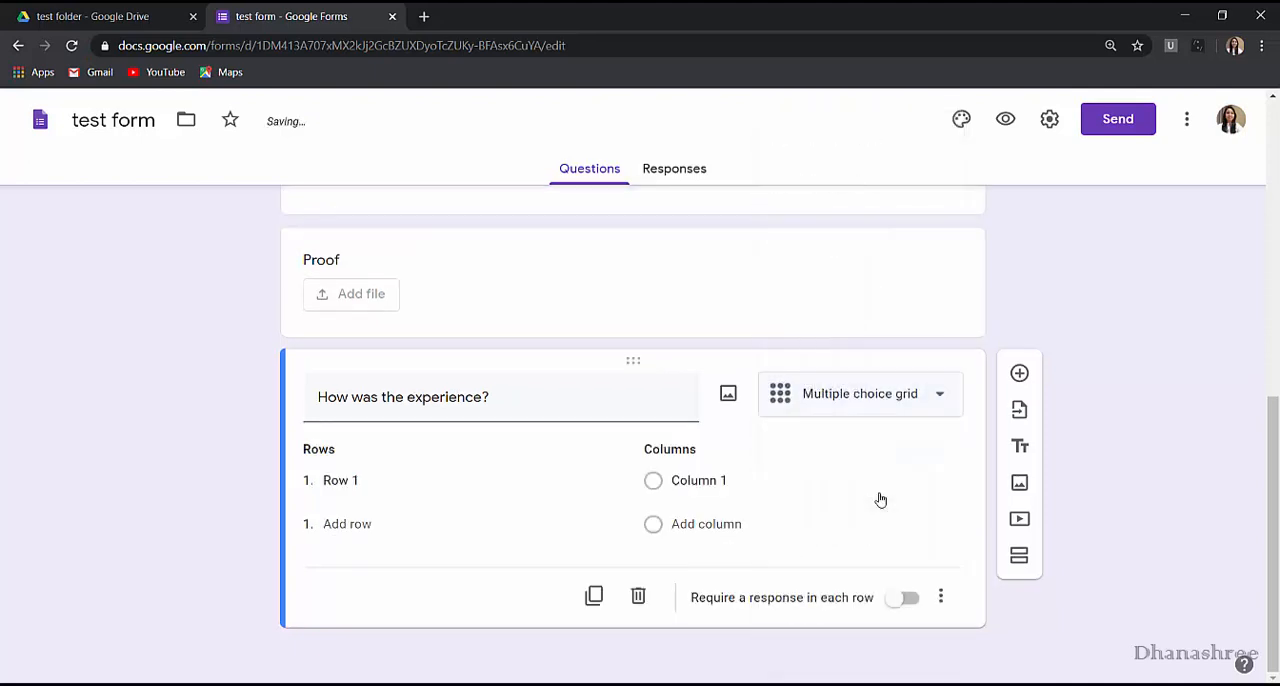
click(690, 479)
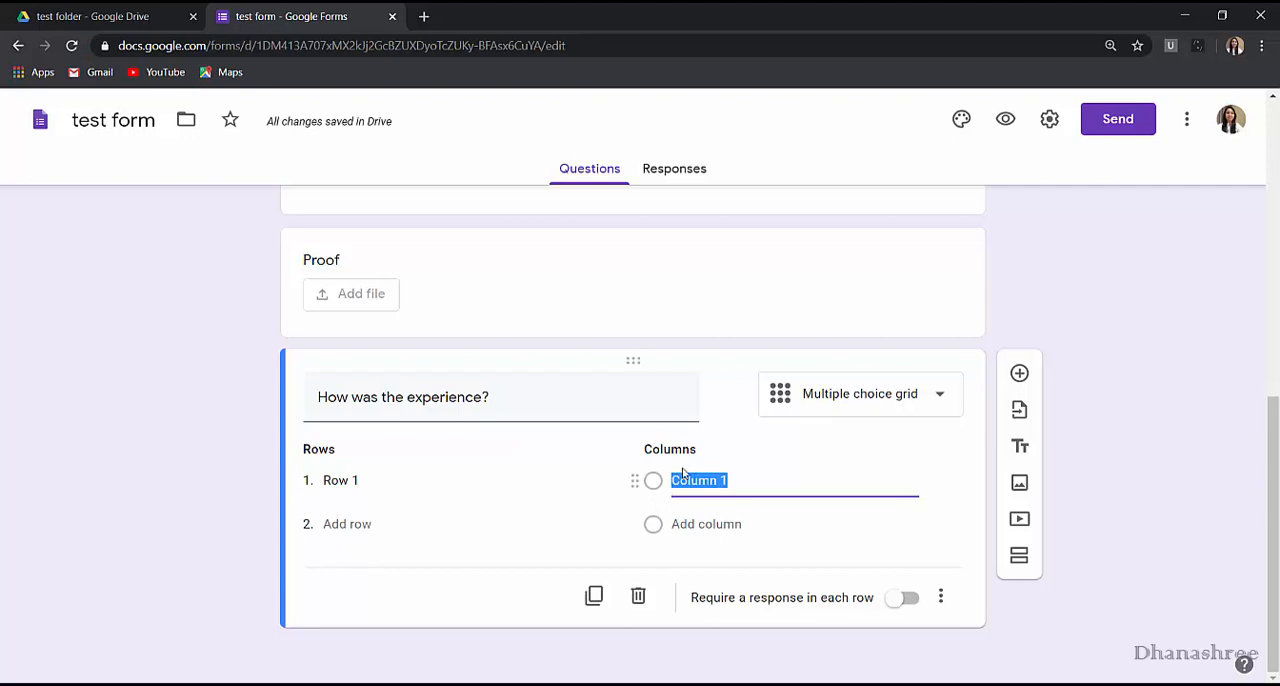
text(good)
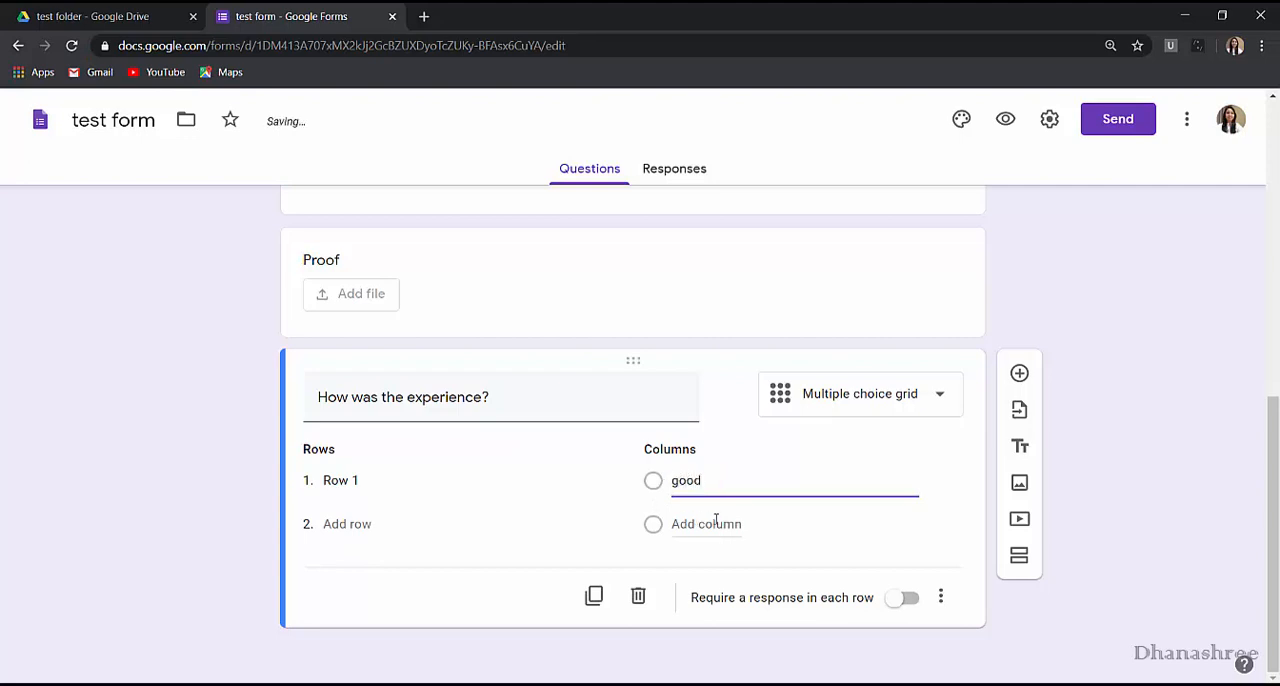
click(714, 524)
text(bad)
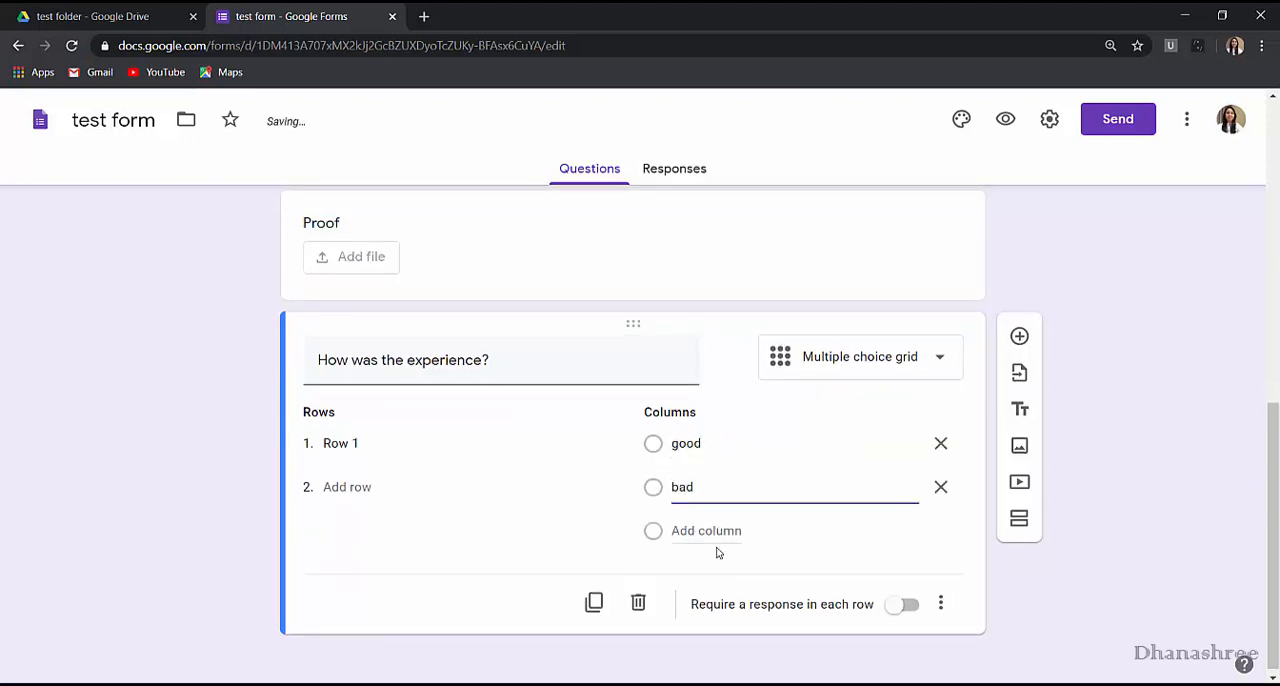
click(714, 530)
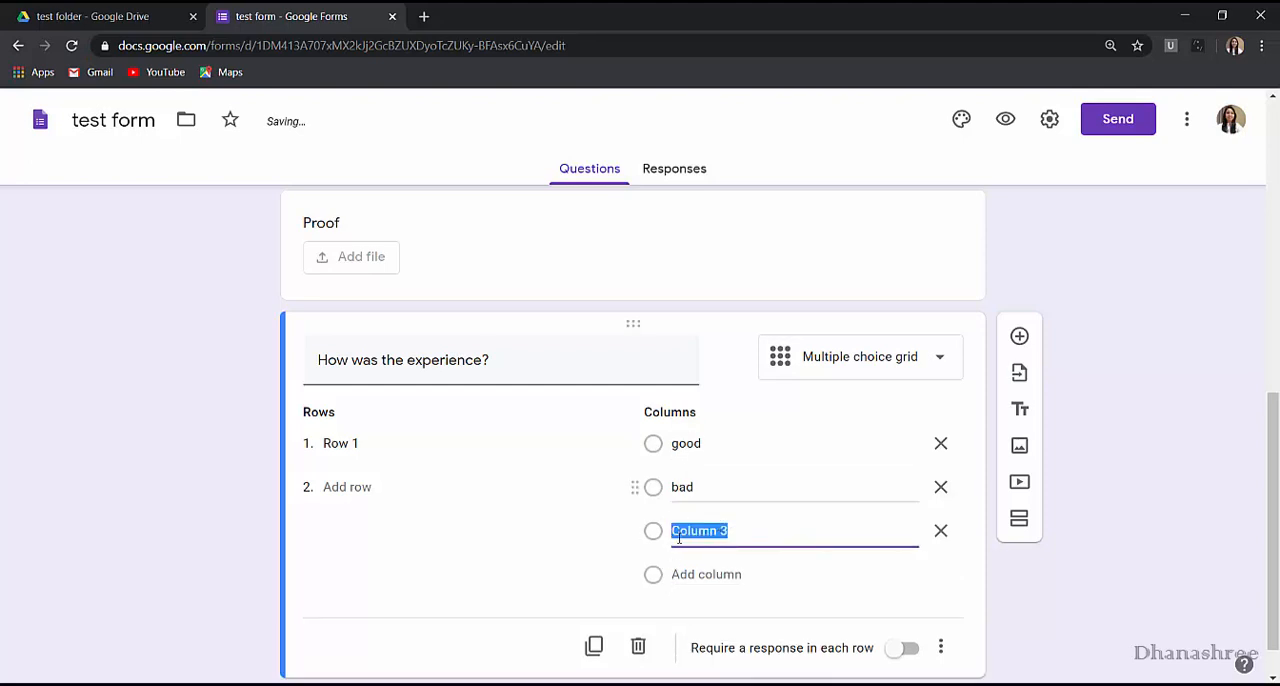
Switch the experience question's type to Checkbox grid.
click(917, 370)
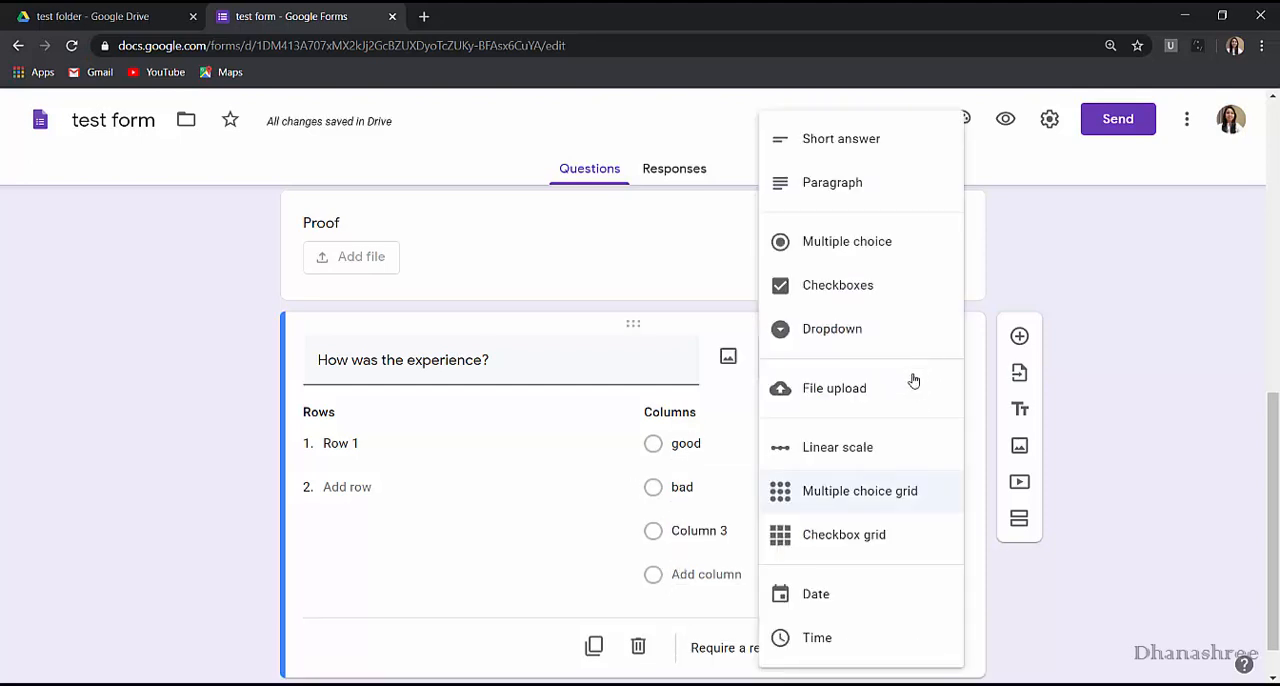
click(866, 537)
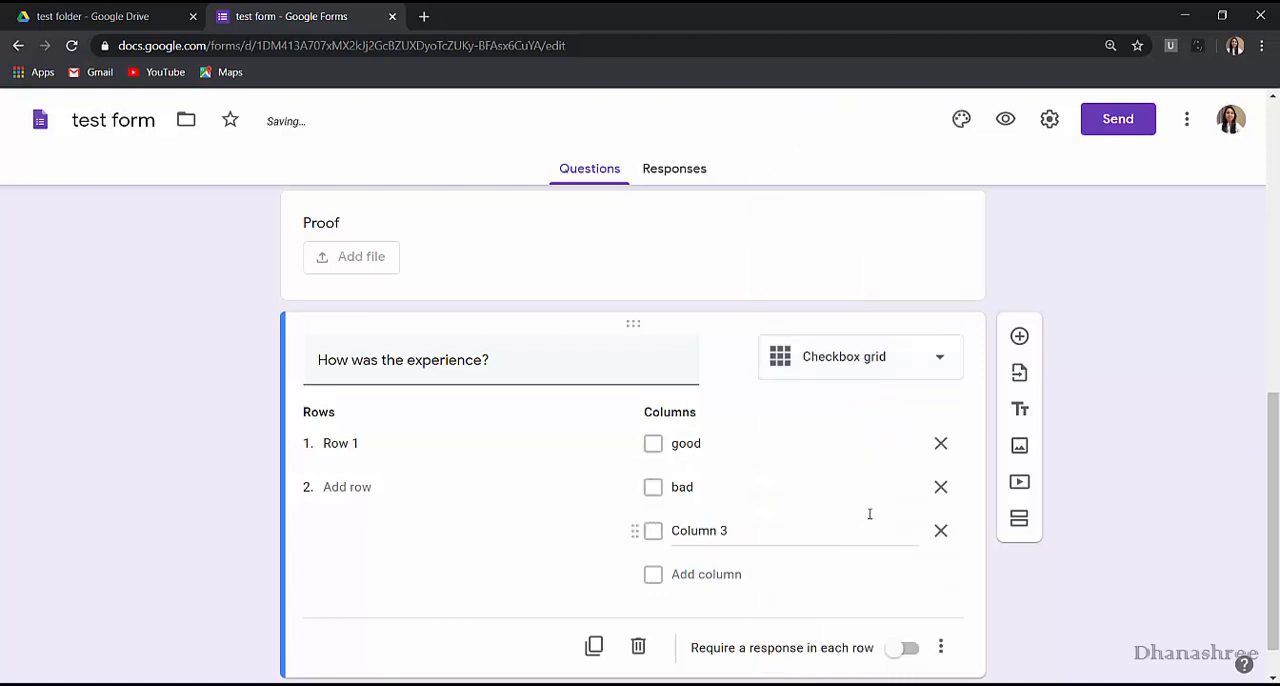
click(871, 360)
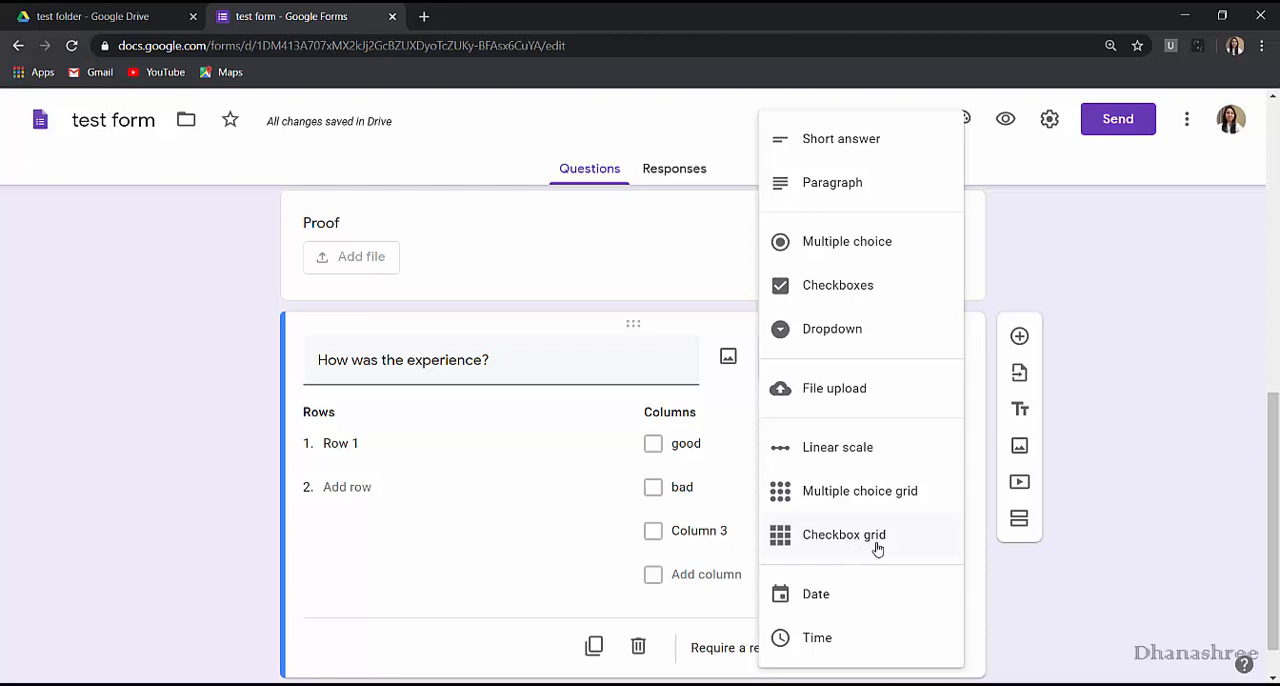
click(1075, 578)
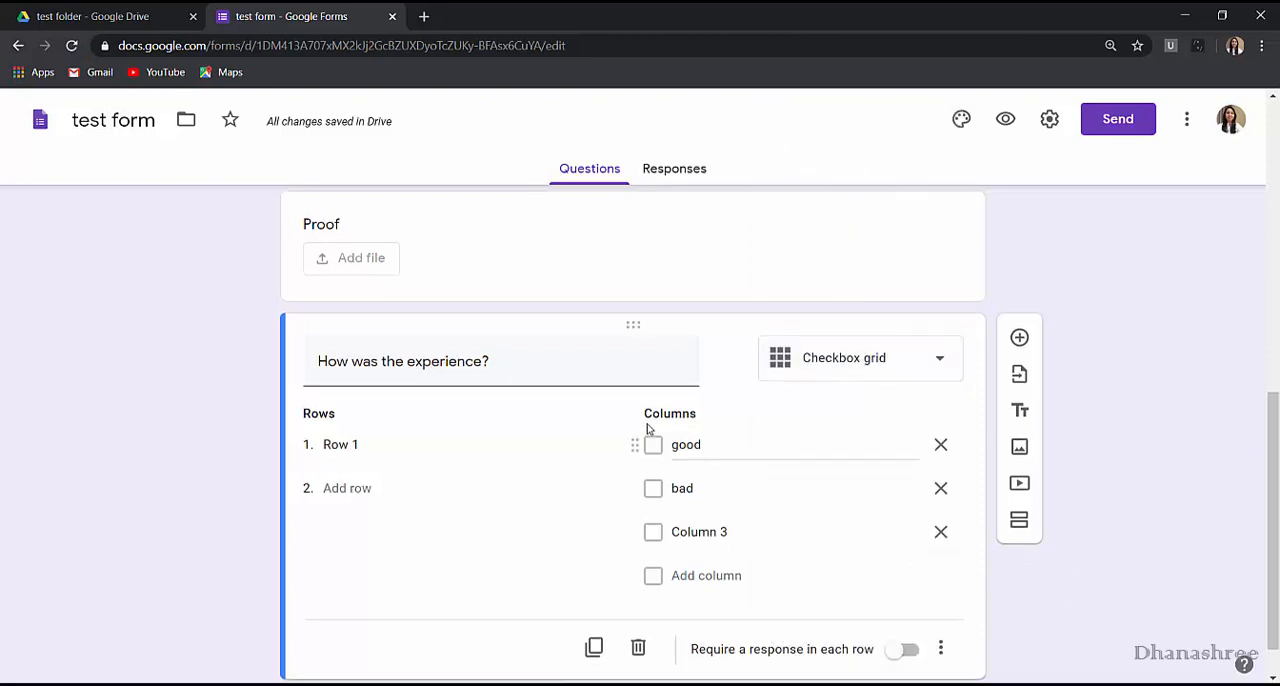
Make the Name question required.
scroll(647, 425, up, 3)
scroll(505, 232, up, 4)
click(505, 232)
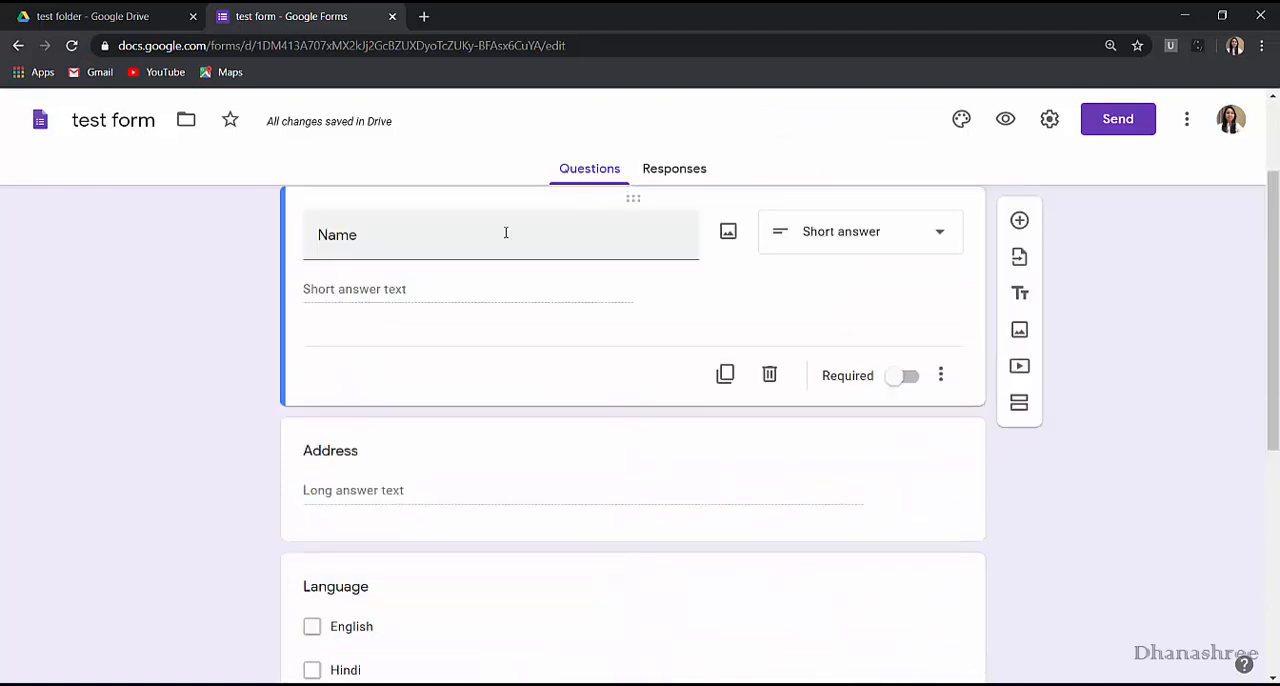
click(910, 380)
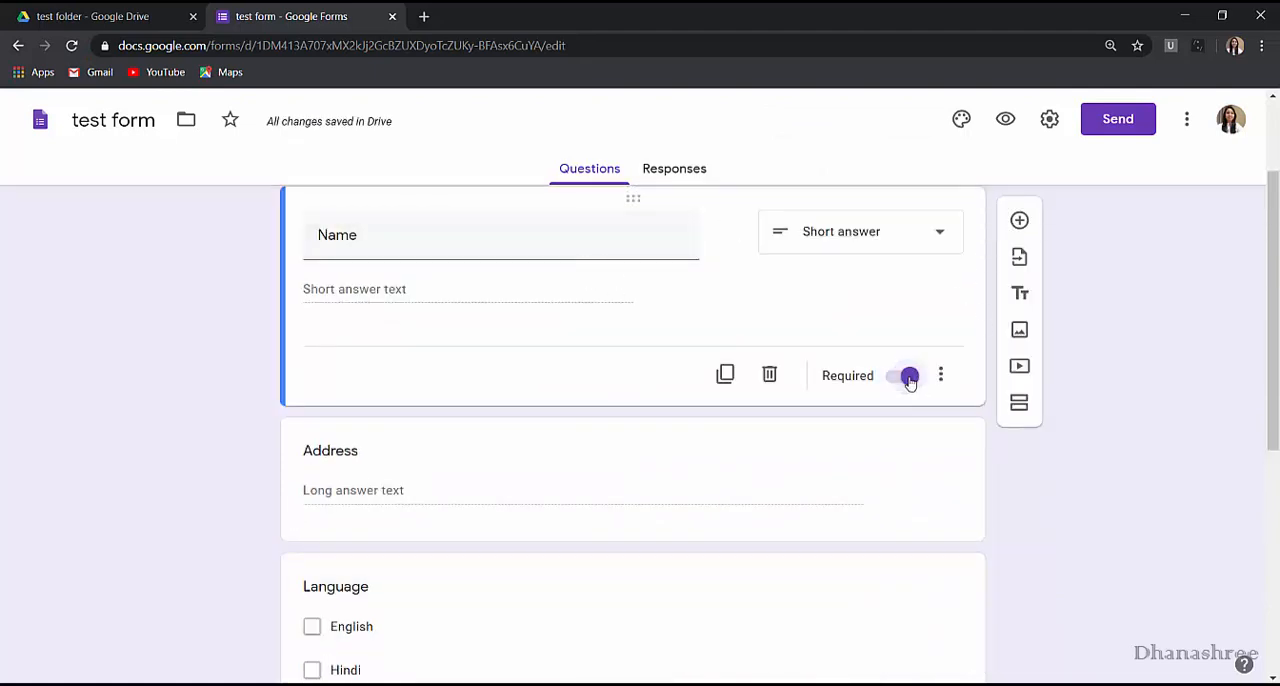
Preview the form, try to submit it with Name left empty, and return to the form editor.
click(1007, 119)
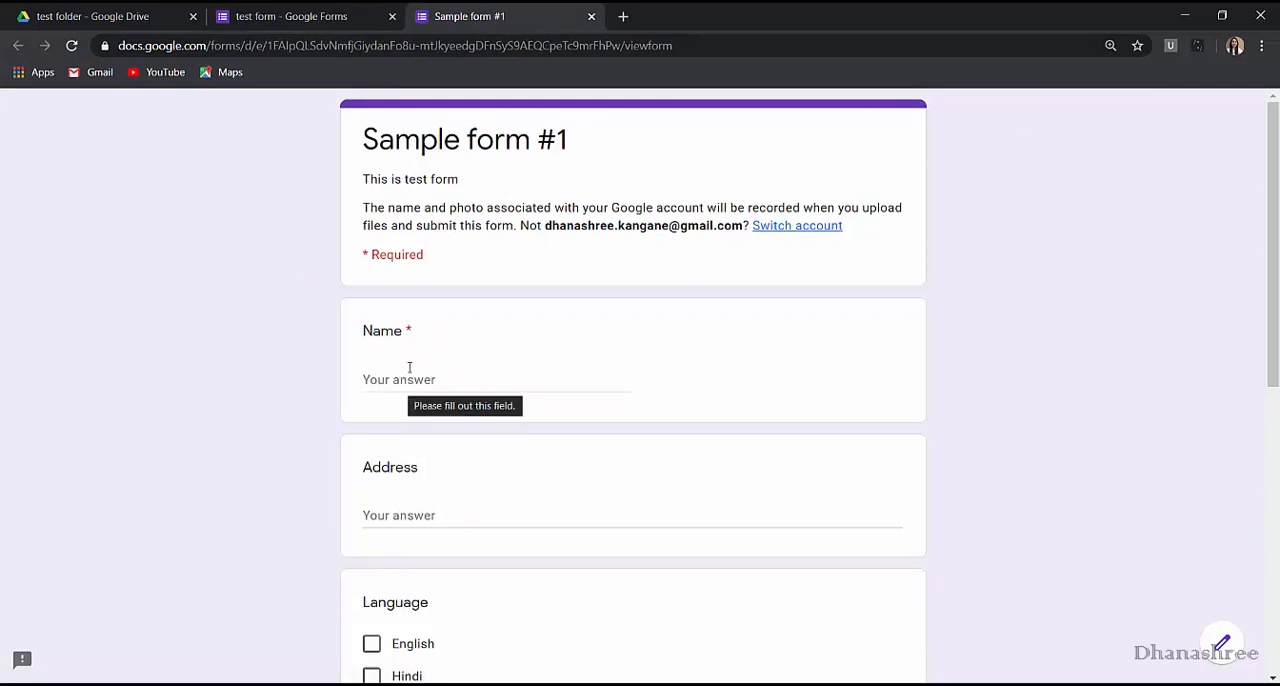
scroll(534, 520, down, 6)
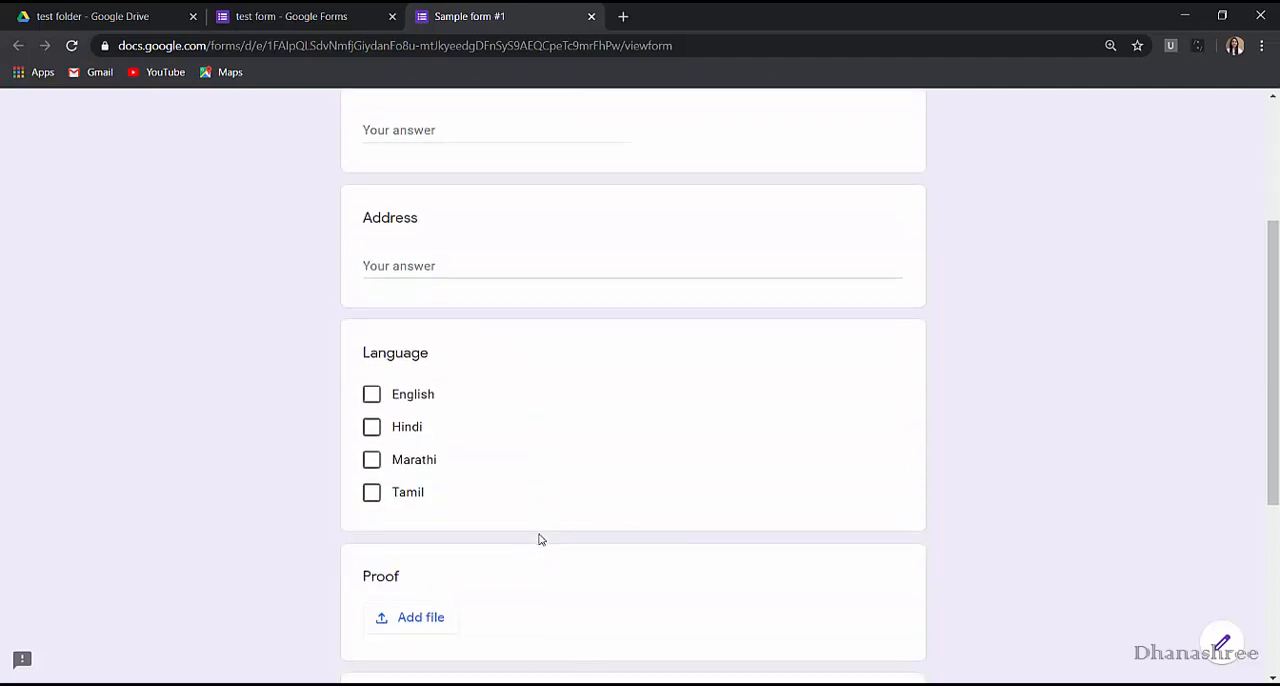
click(424, 537)
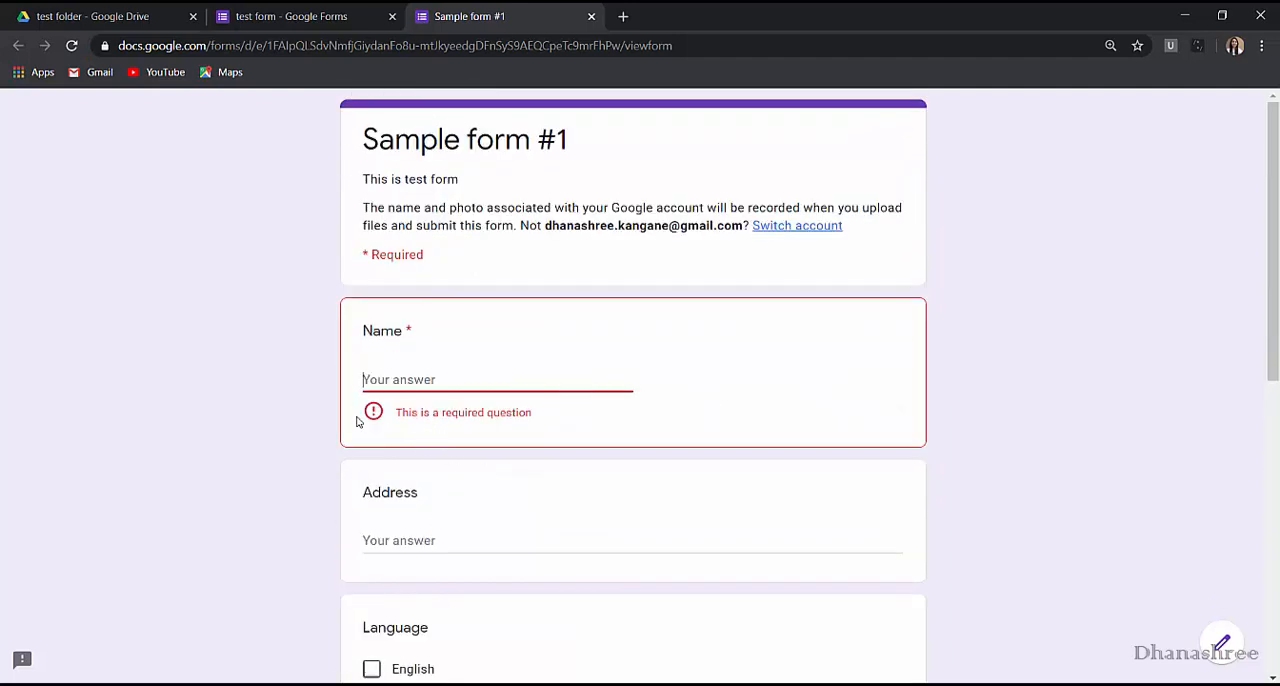
click(296, 14)
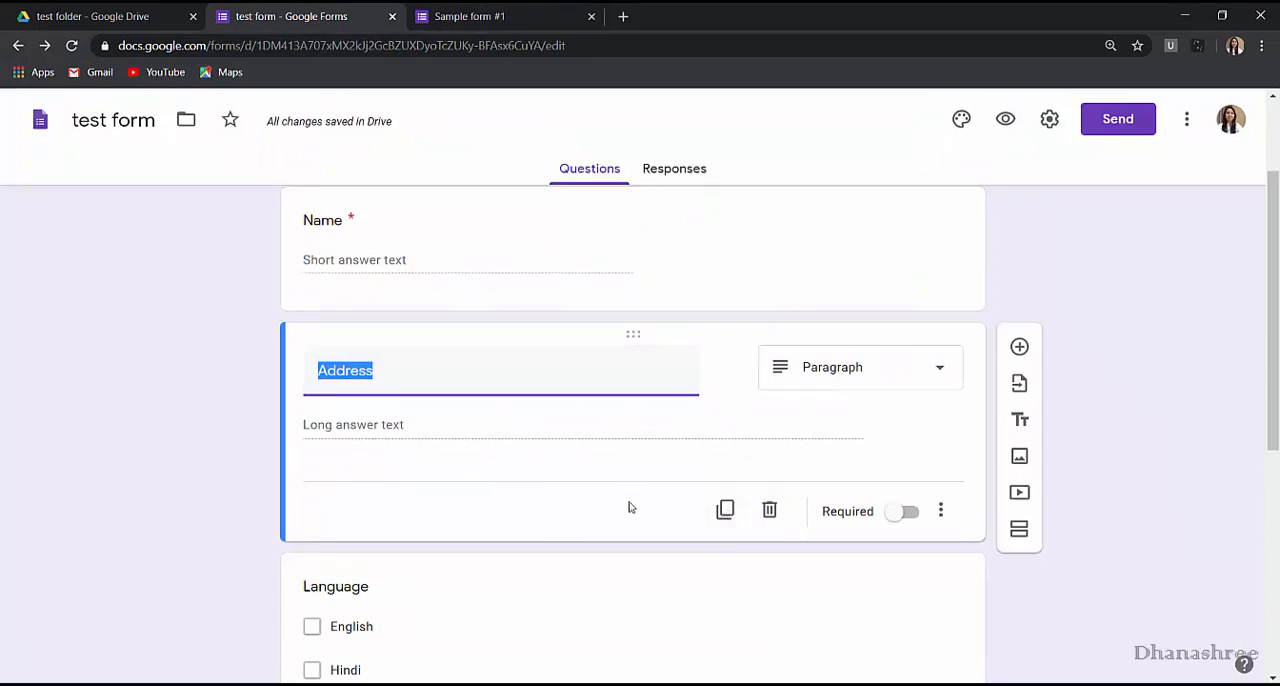
Duplicate the Address question and make the original Address question required.
click(725, 510)
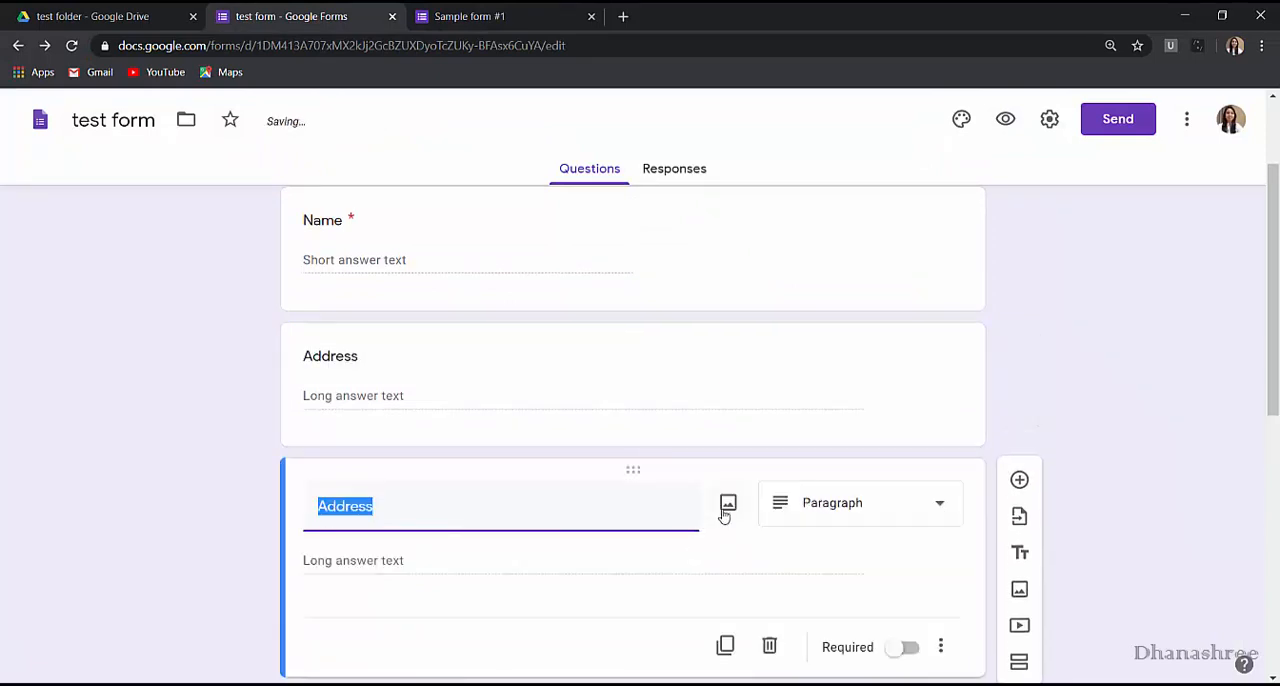
click(430, 507)
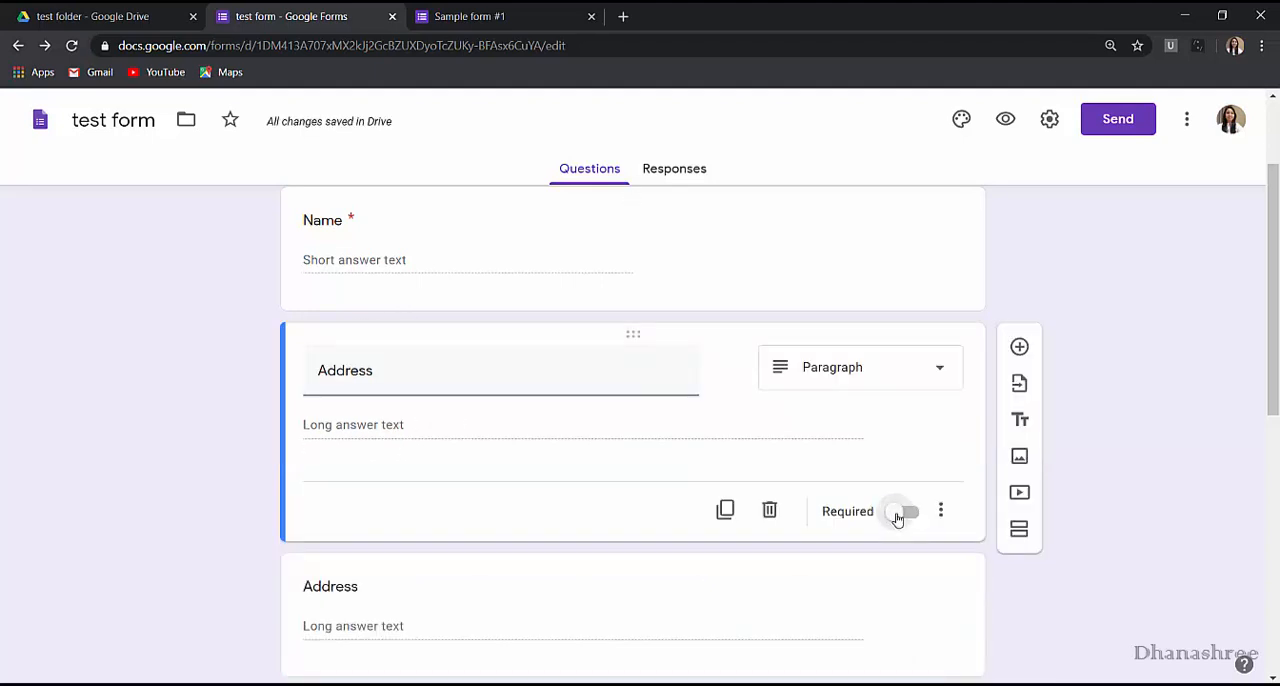
click(892, 514)
Duplicate the required Address question as a Short answer question titled Address 2, and delete that copy.
click(725, 511)
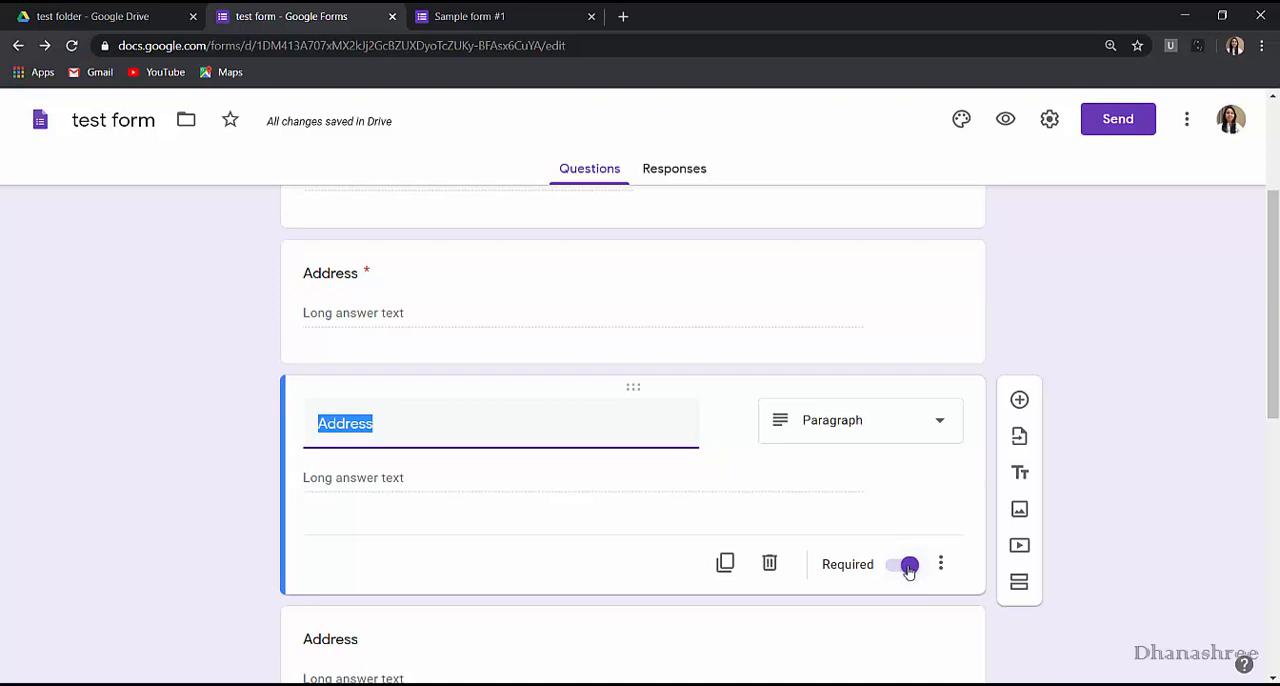
click(438, 440)
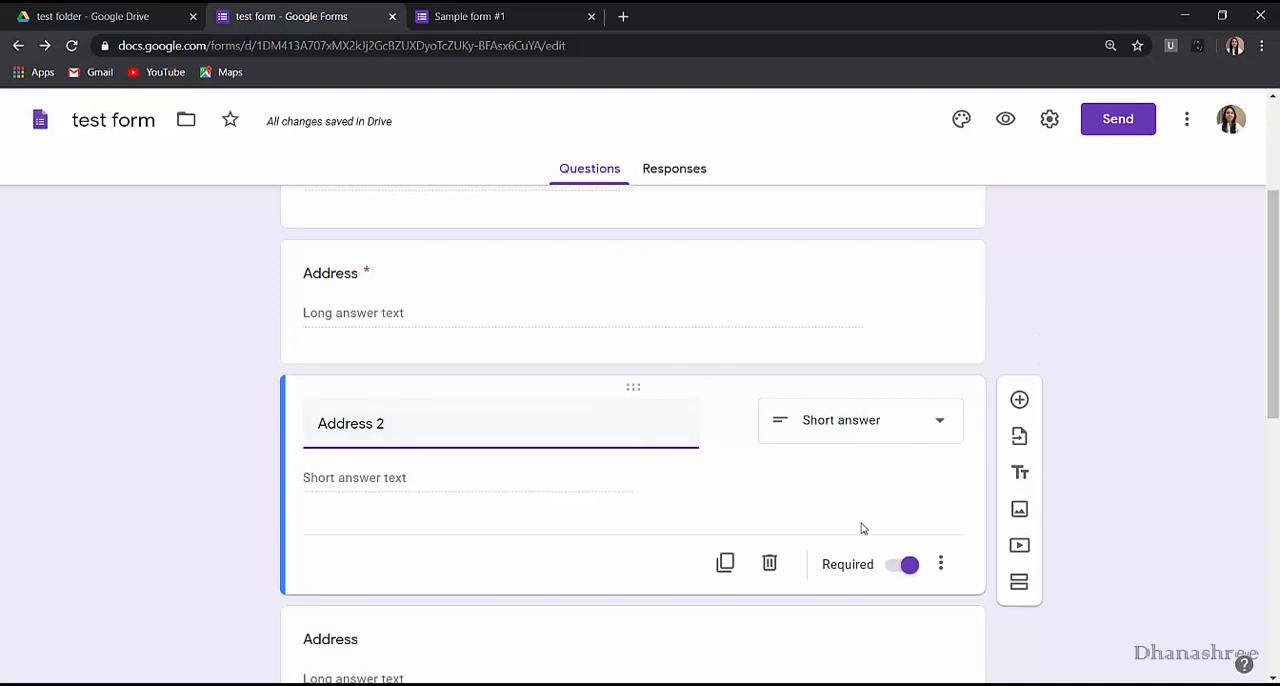
click(765, 570)
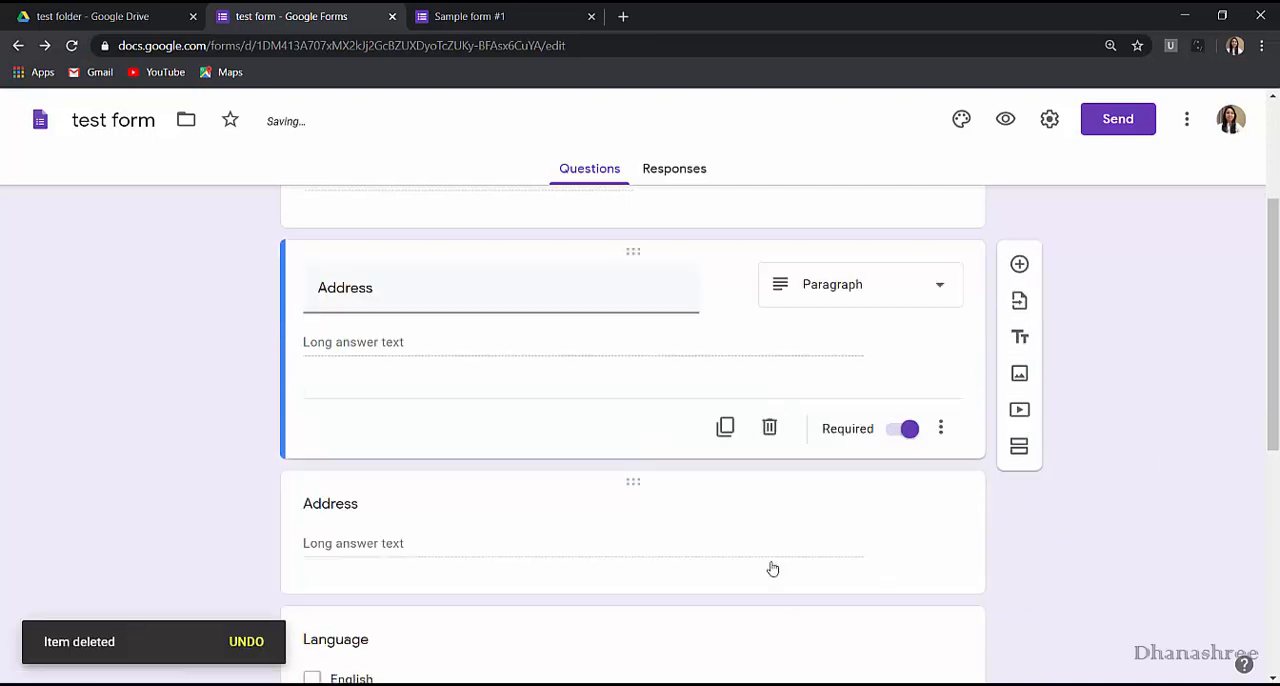
Retitle the required Address question as Address 2 and set its type to Short answer.
click(770, 567)
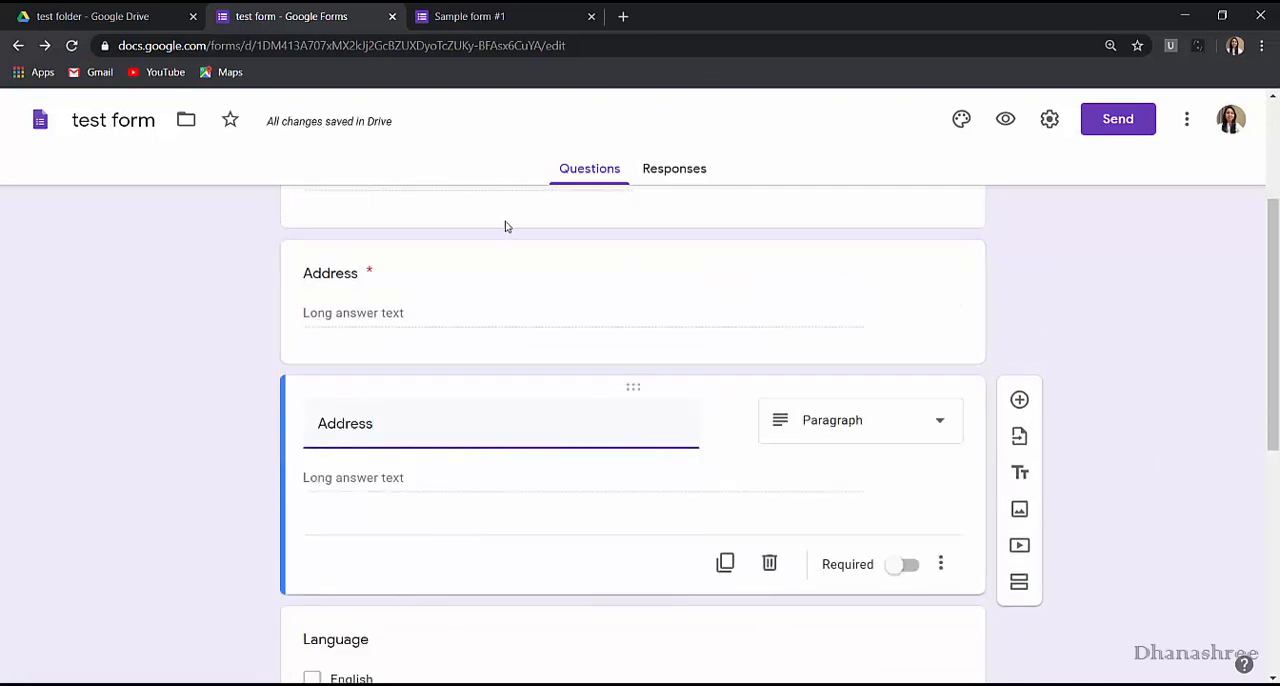
click(474, 257)
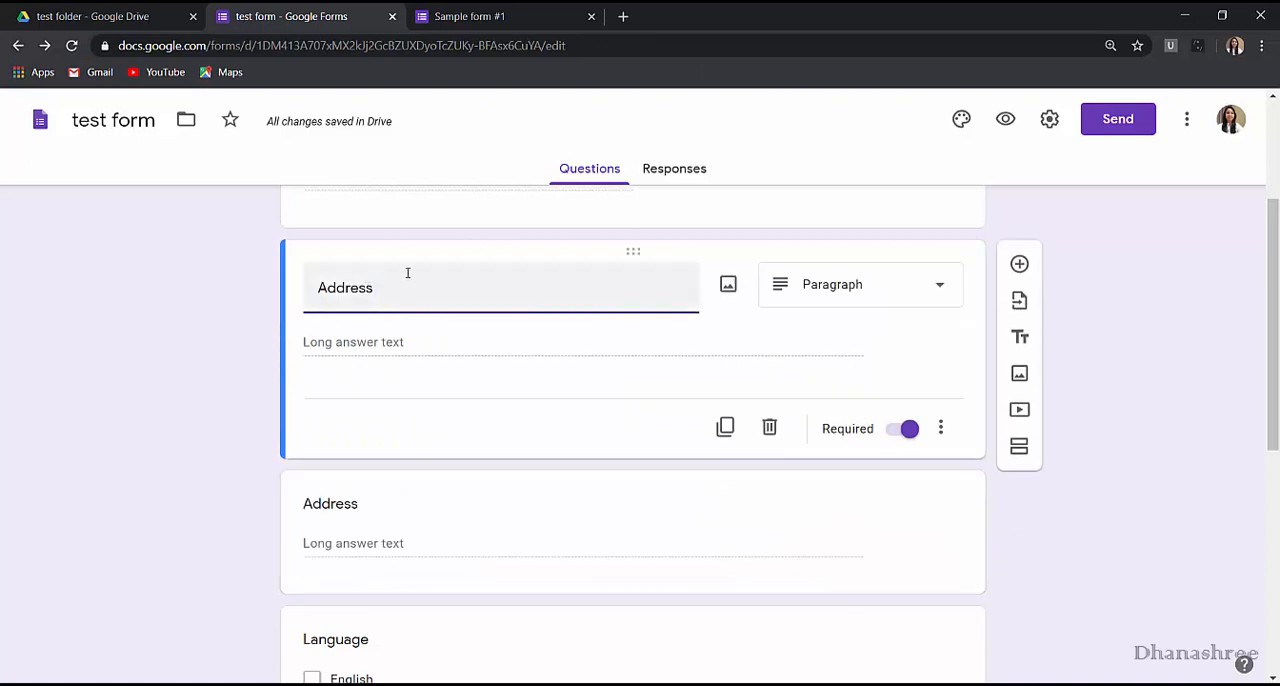
scroll(657, 473, down, 1)
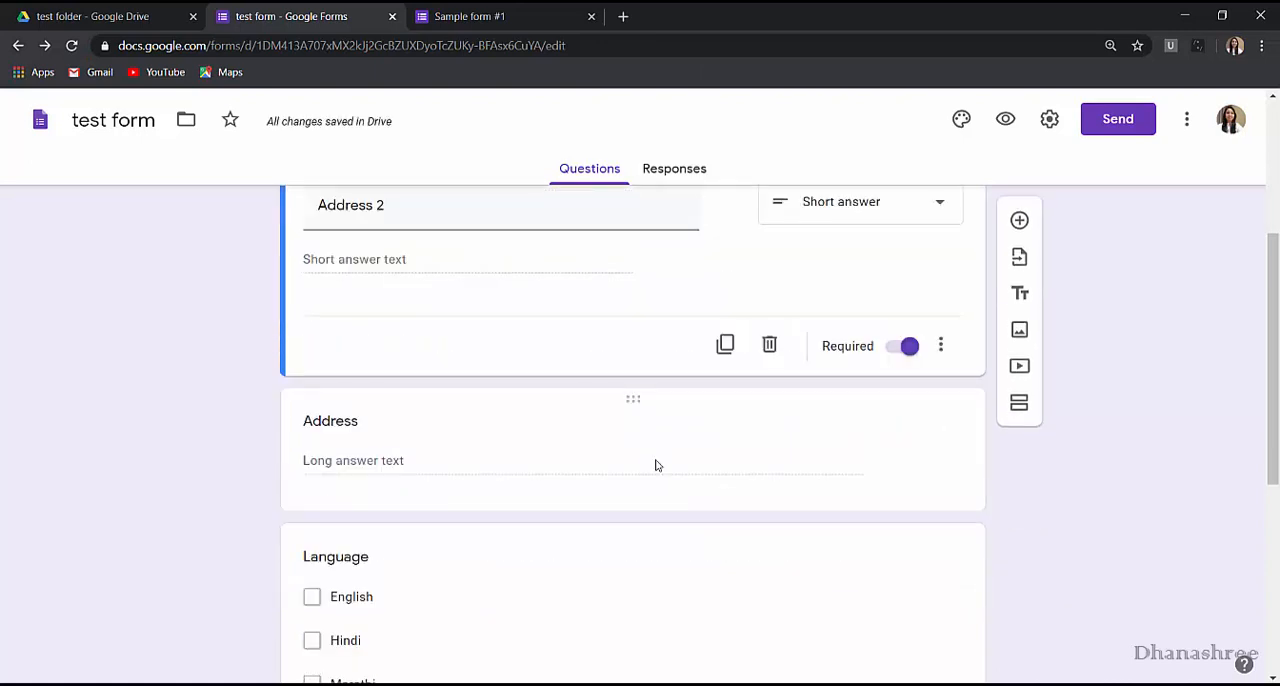
scroll(657, 465, up, 1)
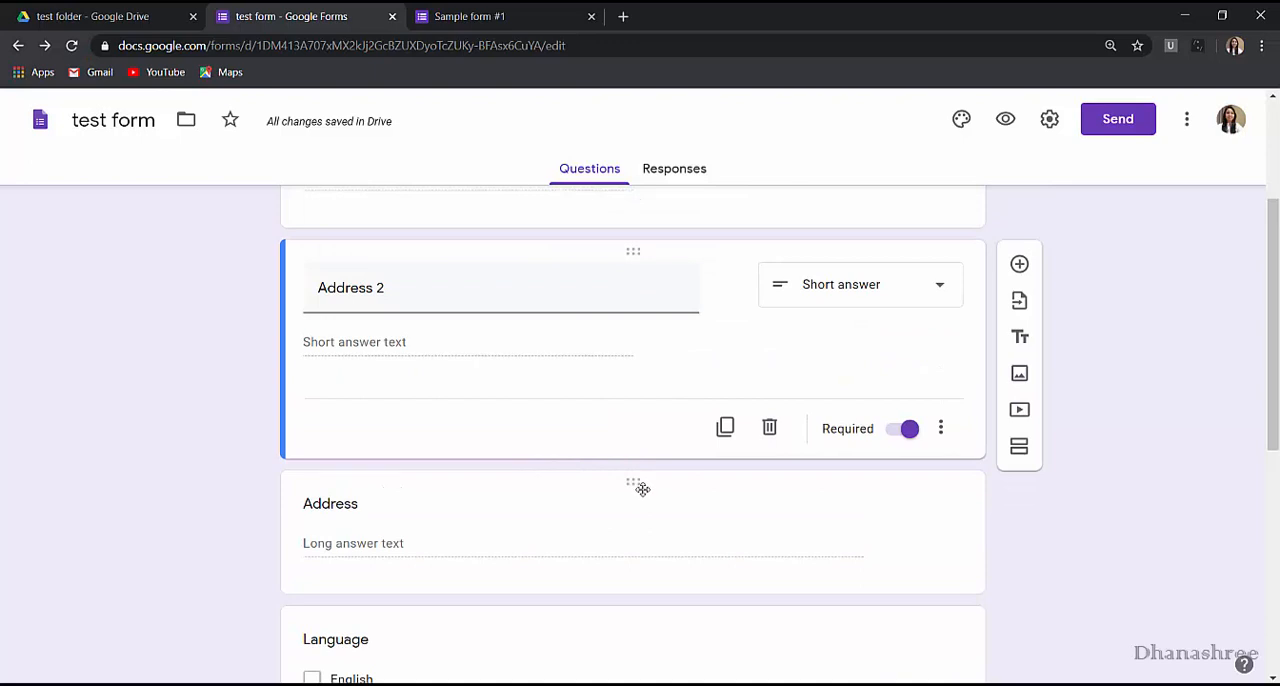
Reorder the questions so that the optional Address question and the Language question both come before Address 2.
drag(631, 483, 611, 329)
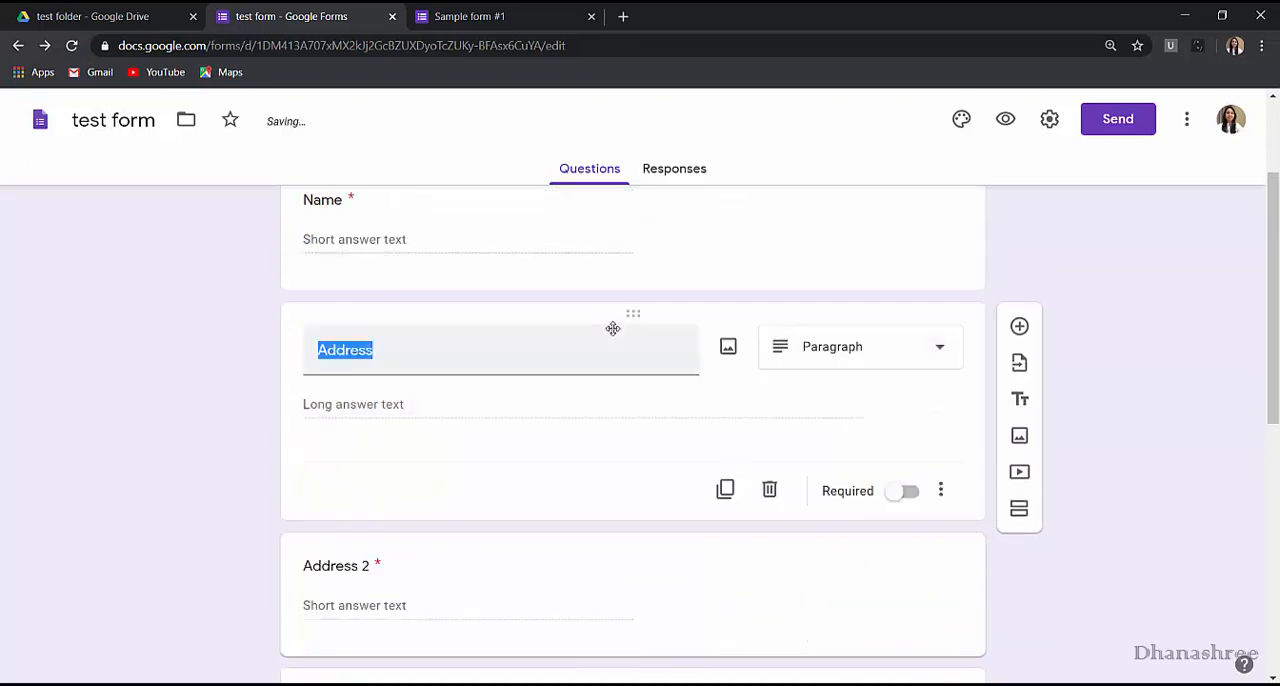
click(618, 222)
scroll(606, 460, down, 3)
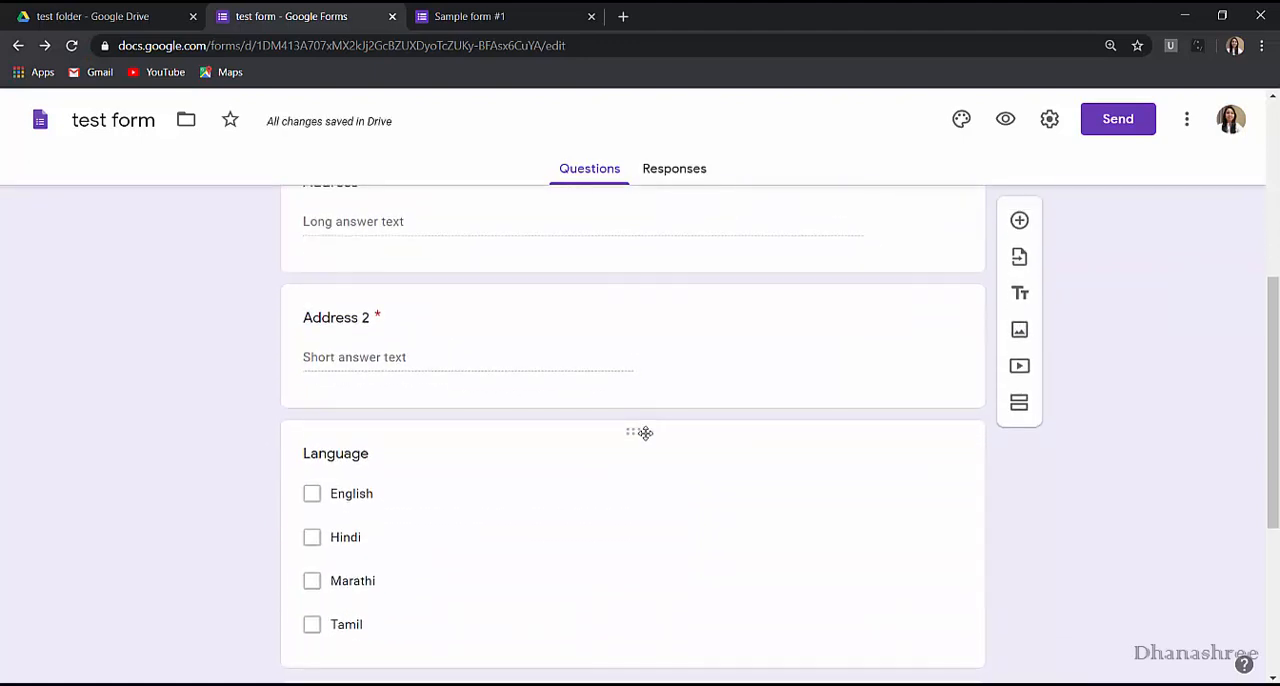
drag(646, 431, 656, 320)
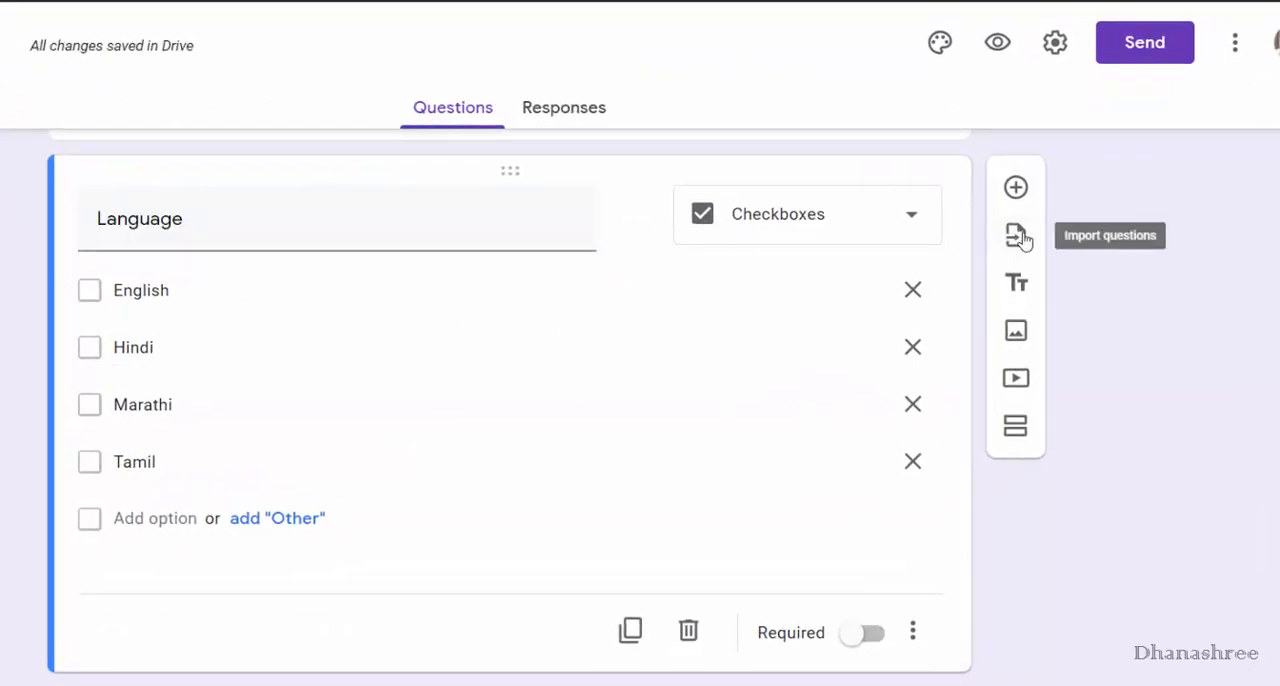
Import the Date of Birth question from the Information form.
click(1017, 237)
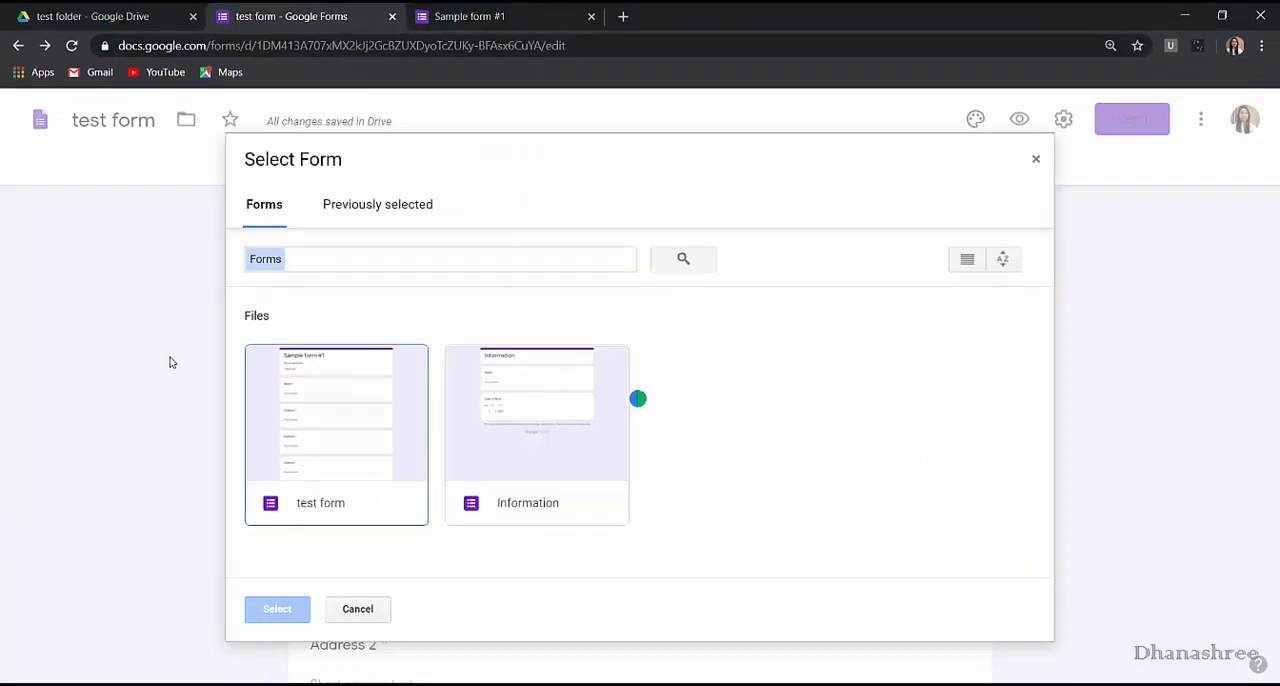
double_click(526, 443)
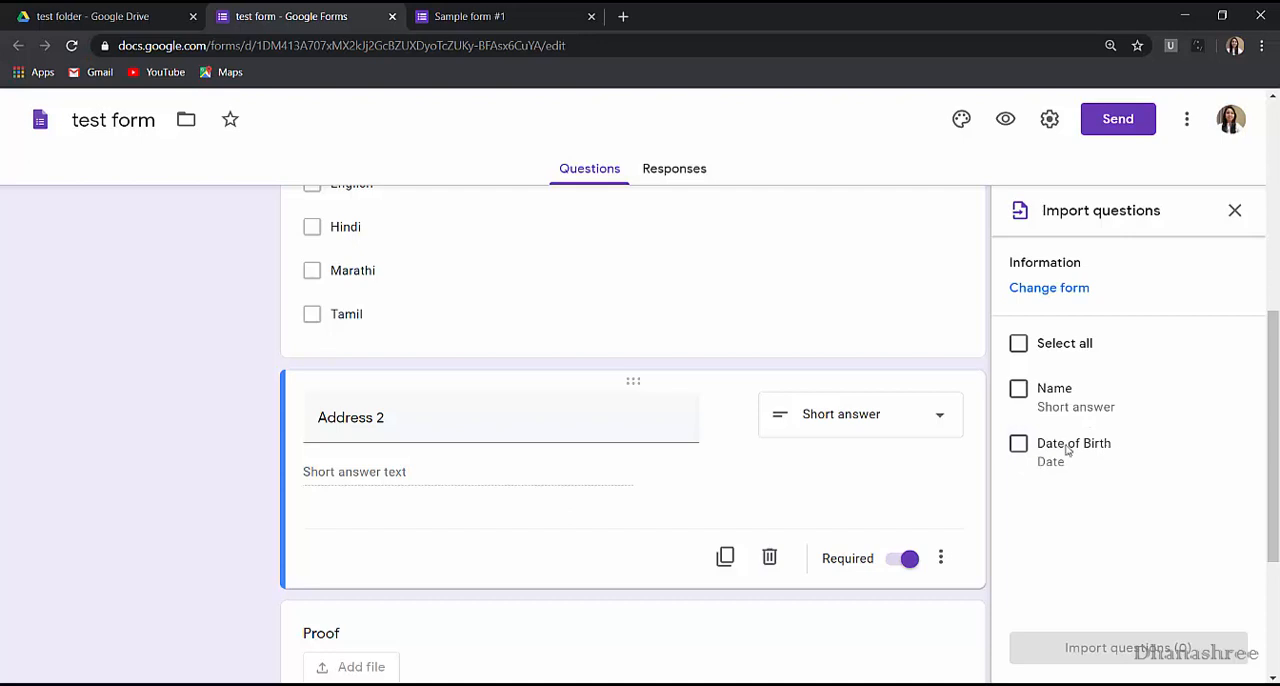
click(1019, 444)
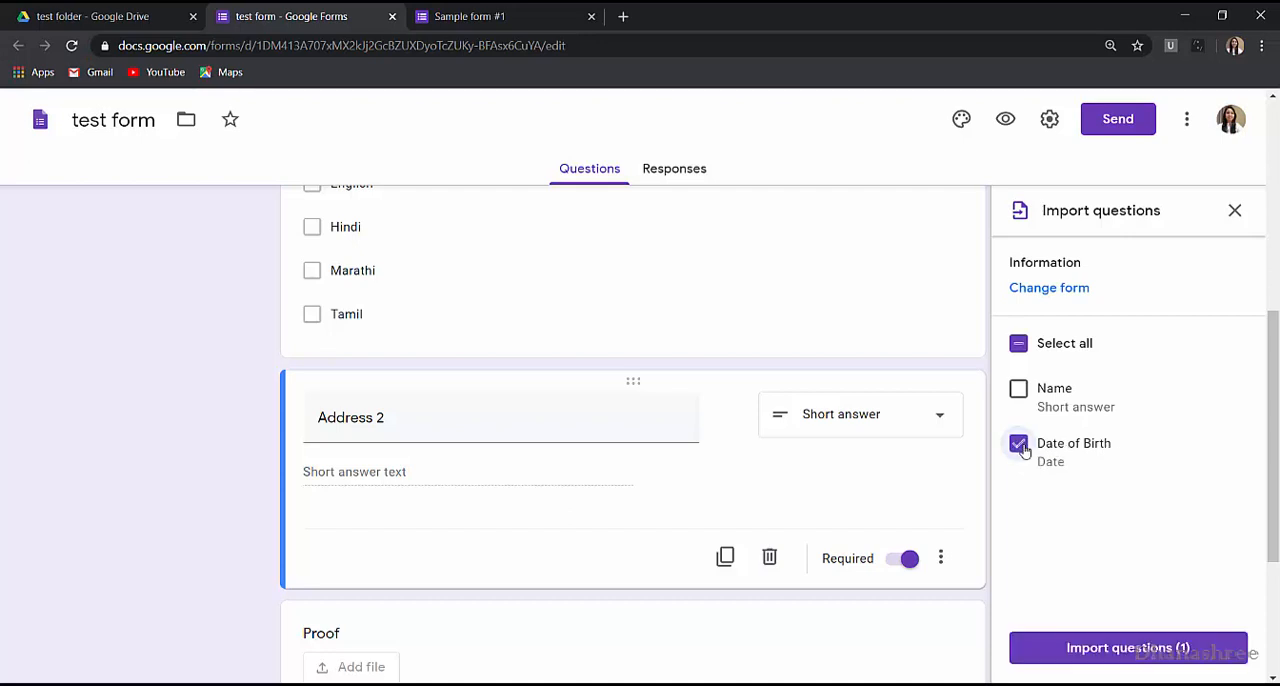
click(1140, 649)
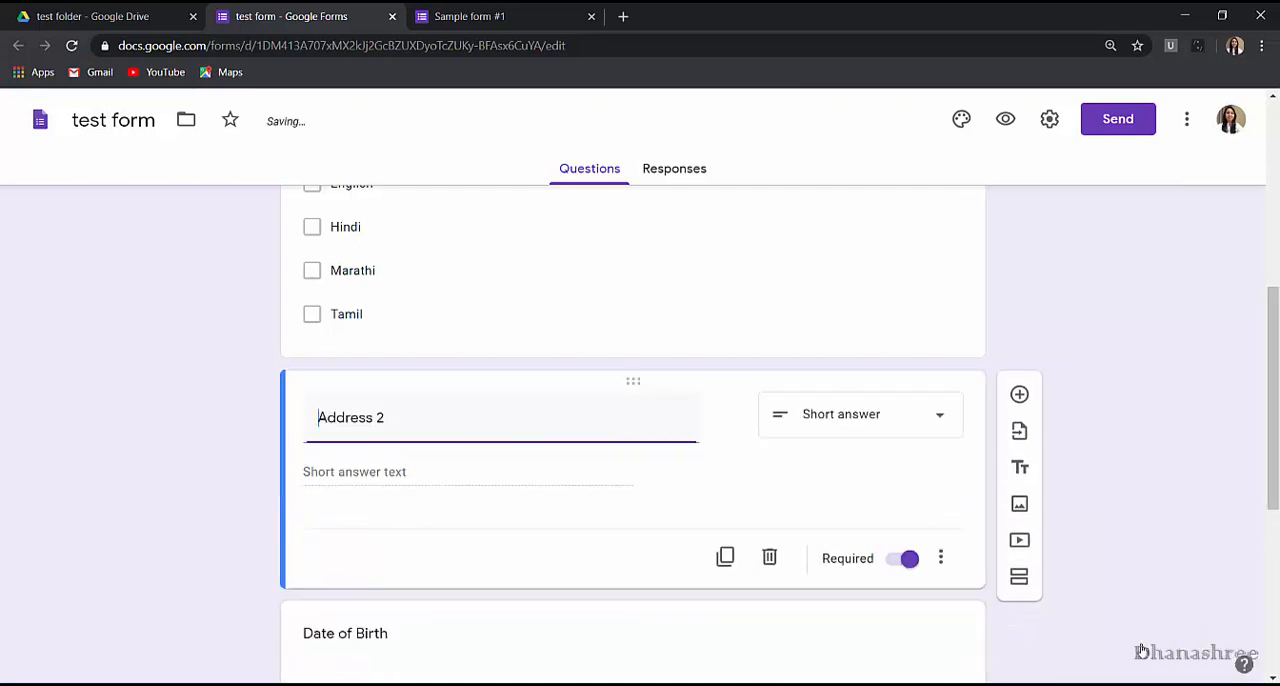
scroll(551, 517, down, 3)
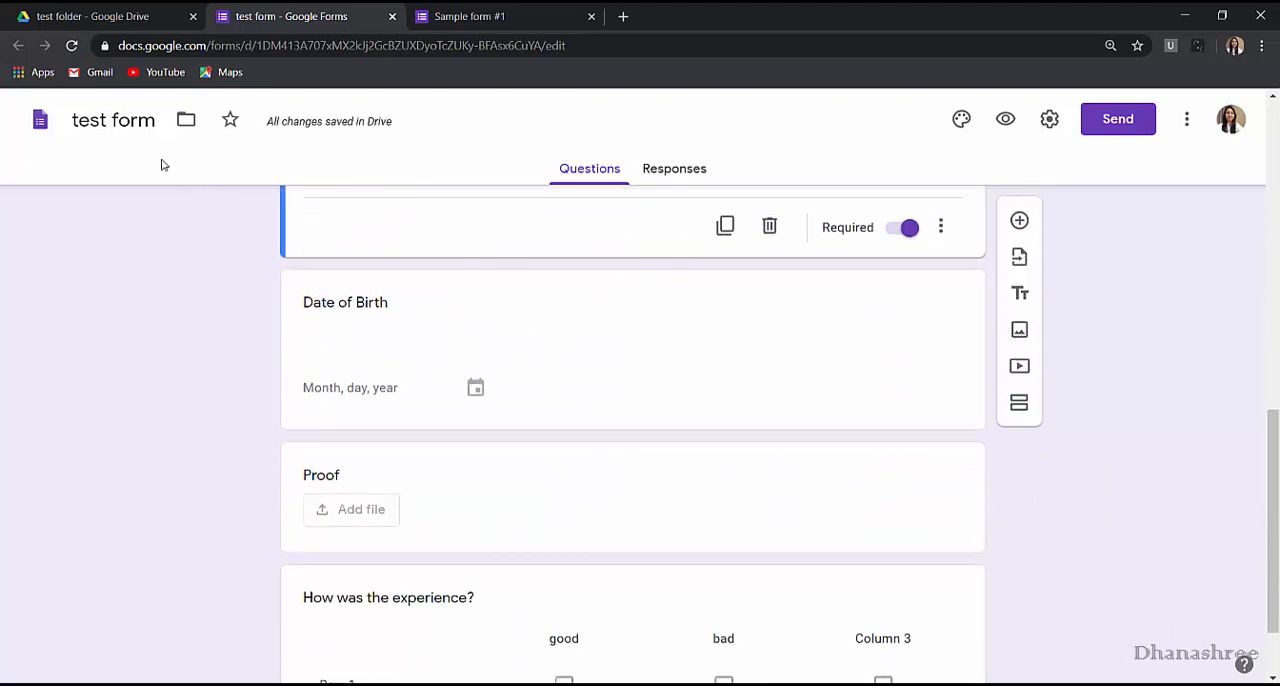
Select the imported Date of Birth question to inspect its type, and preview the form to check its date field.
click(350, 302)
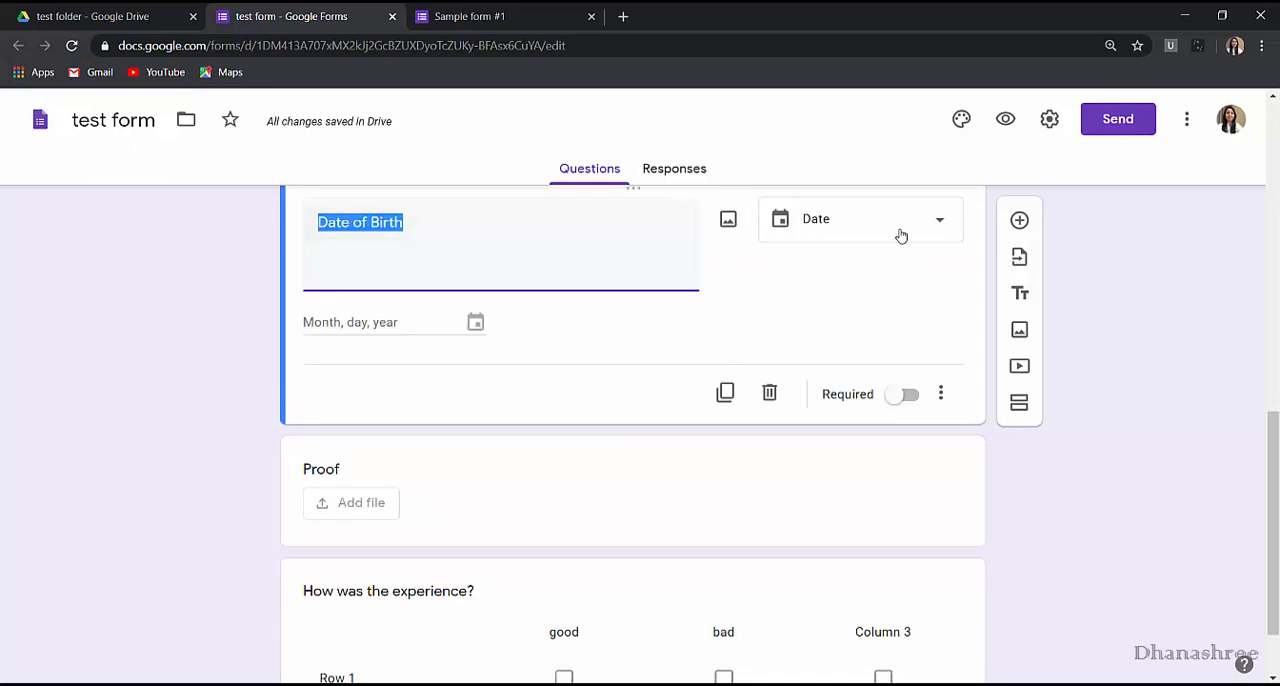
click(1005, 119)
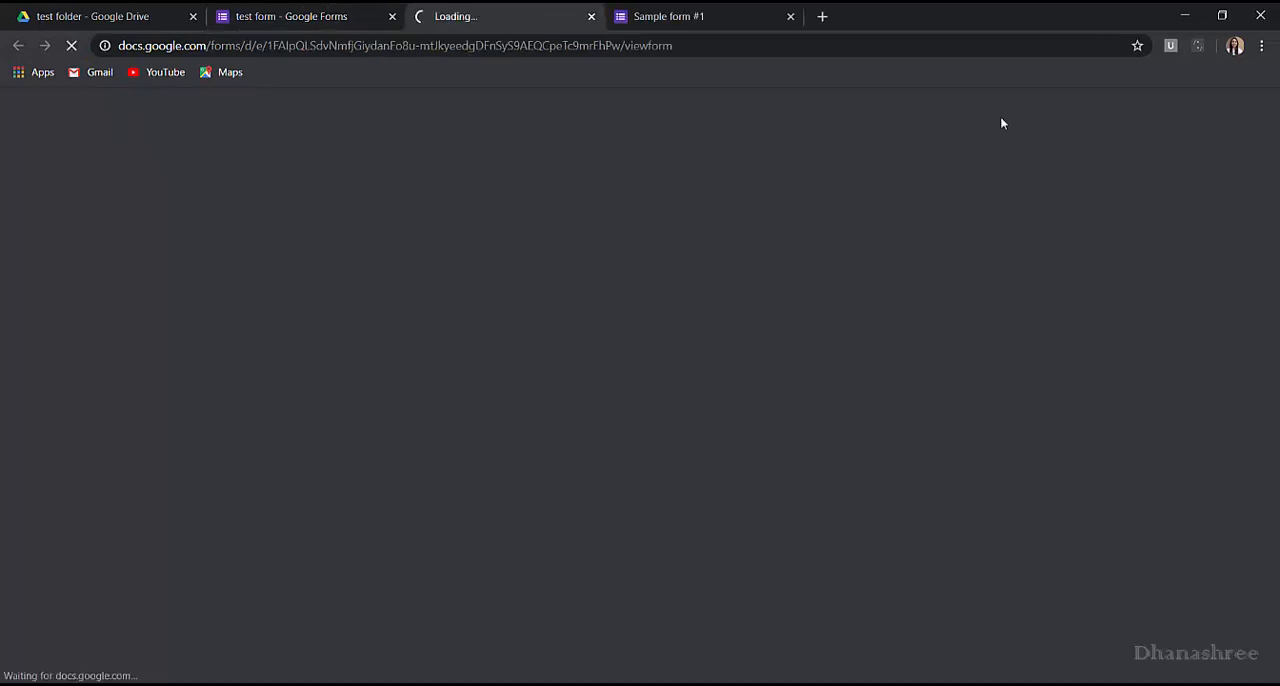
scroll(565, 410, down, 6)
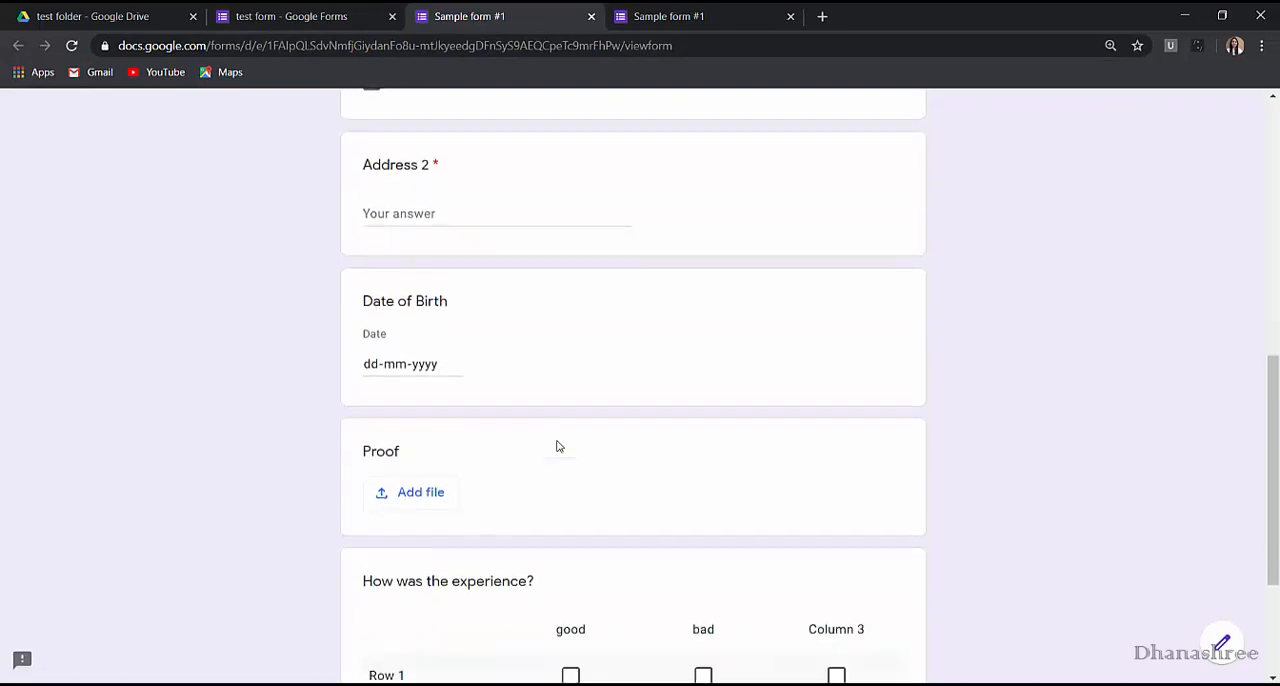
Choose a sample date from the calendar for the Date of Birth question in the form preview.
click(453, 364)
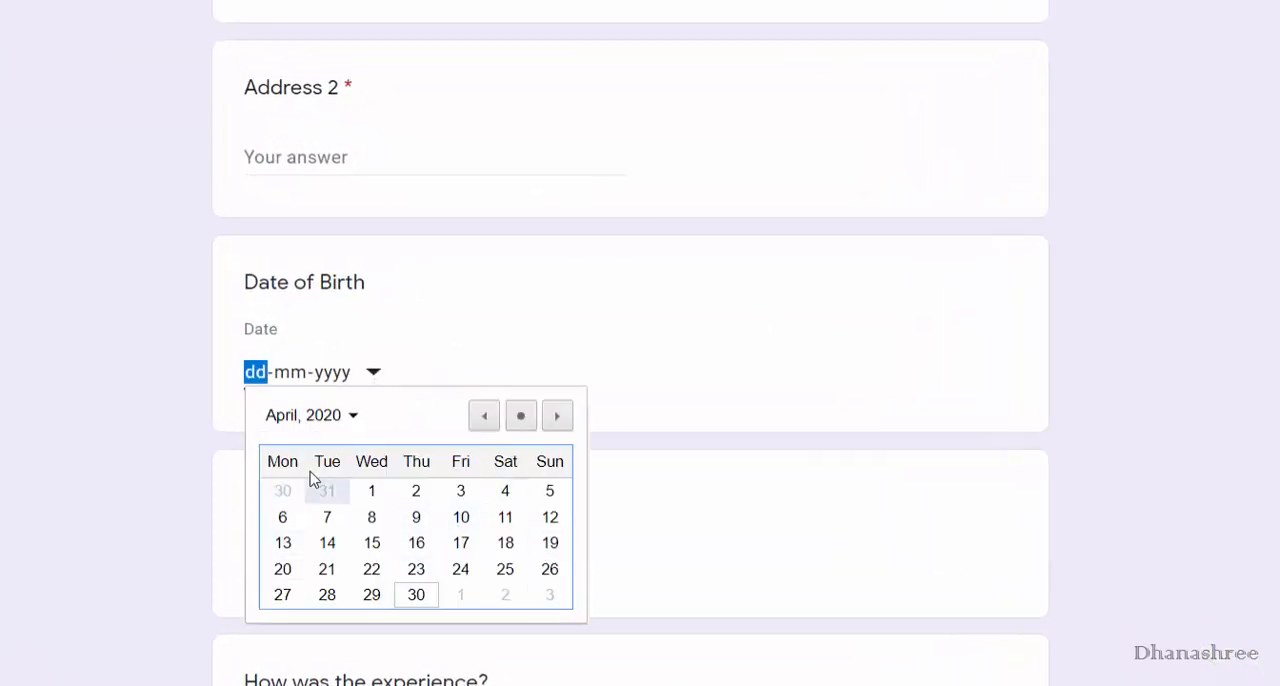
click(351, 420)
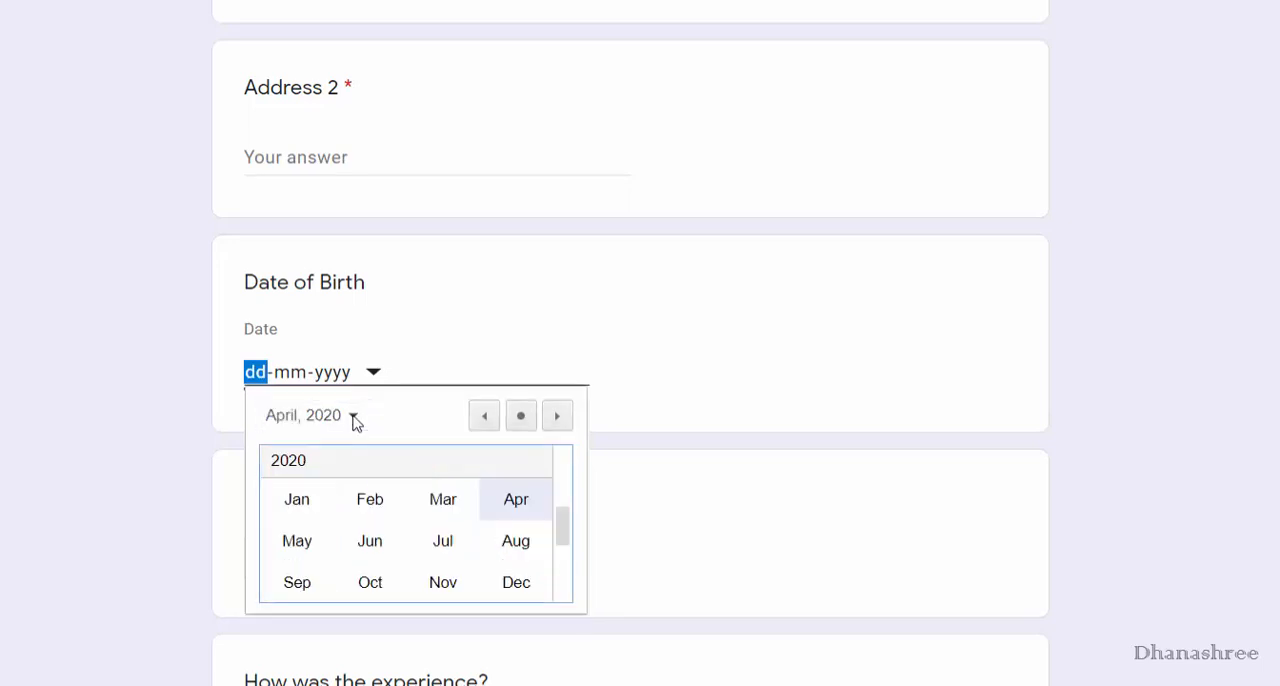
click(355, 515)
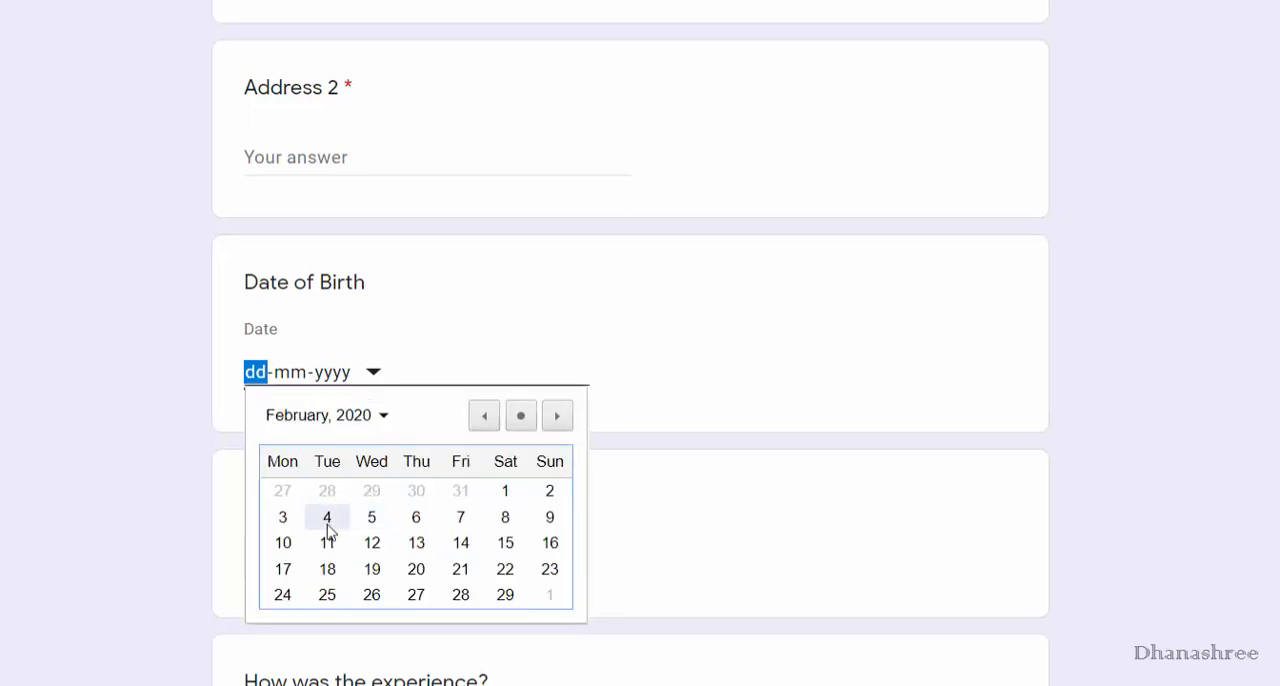
click(326, 517)
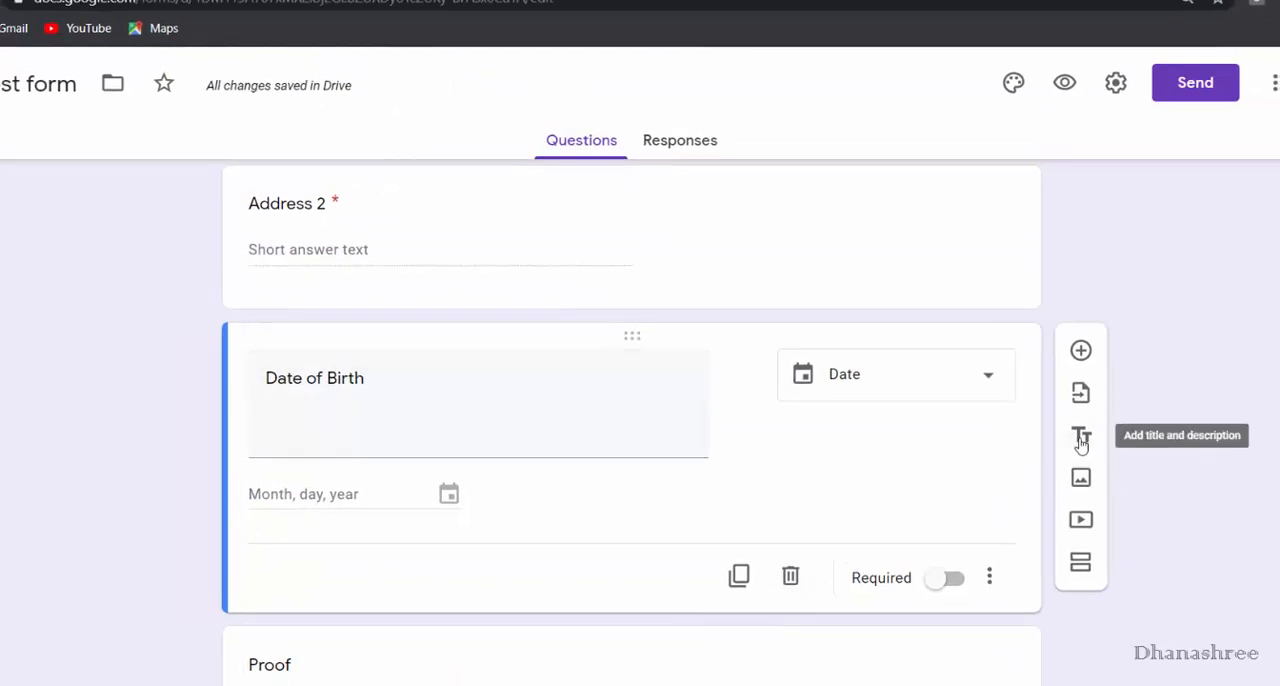
Add a title and description block titled "age validation" and move it above the Date of Birth question.
click(1081, 437)
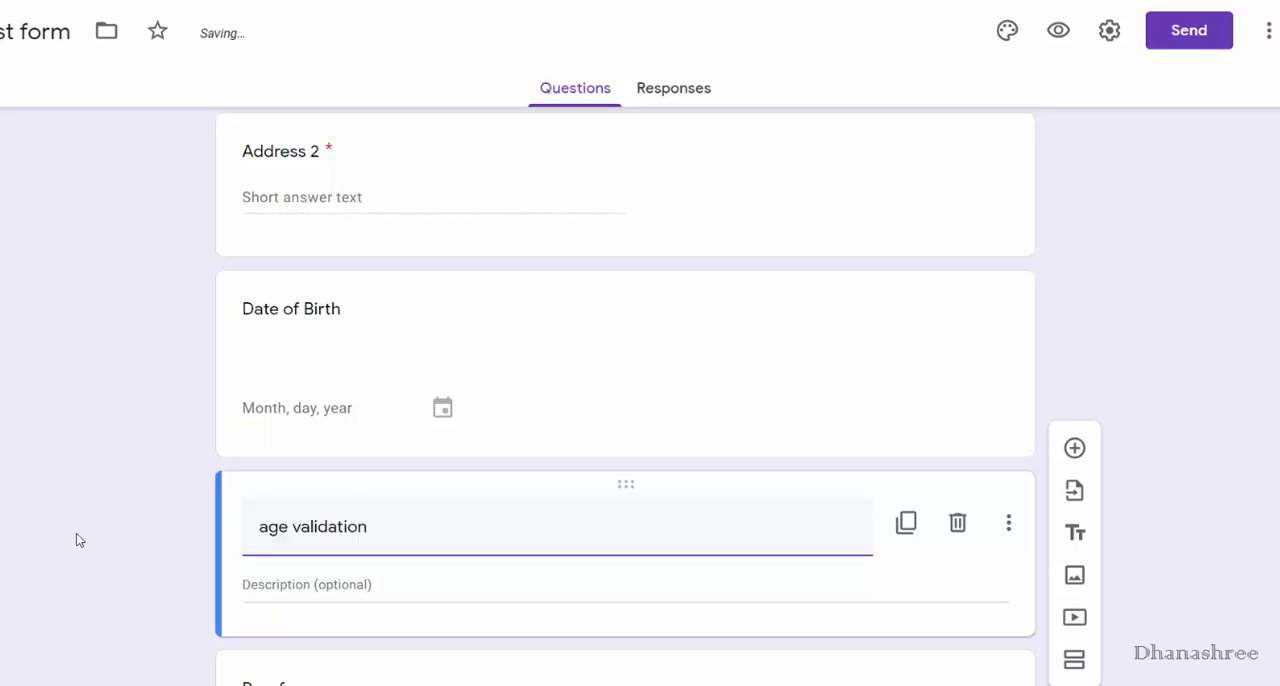
click(76, 533)
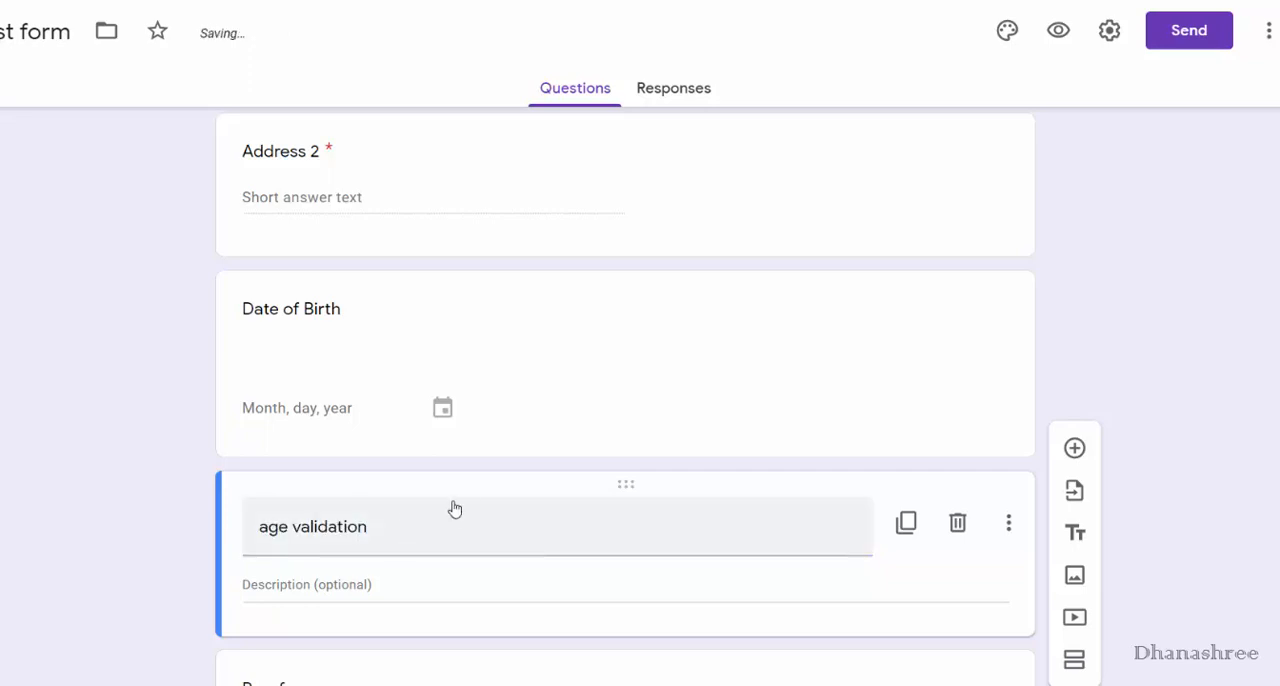
click(458, 507)
click(76, 500)
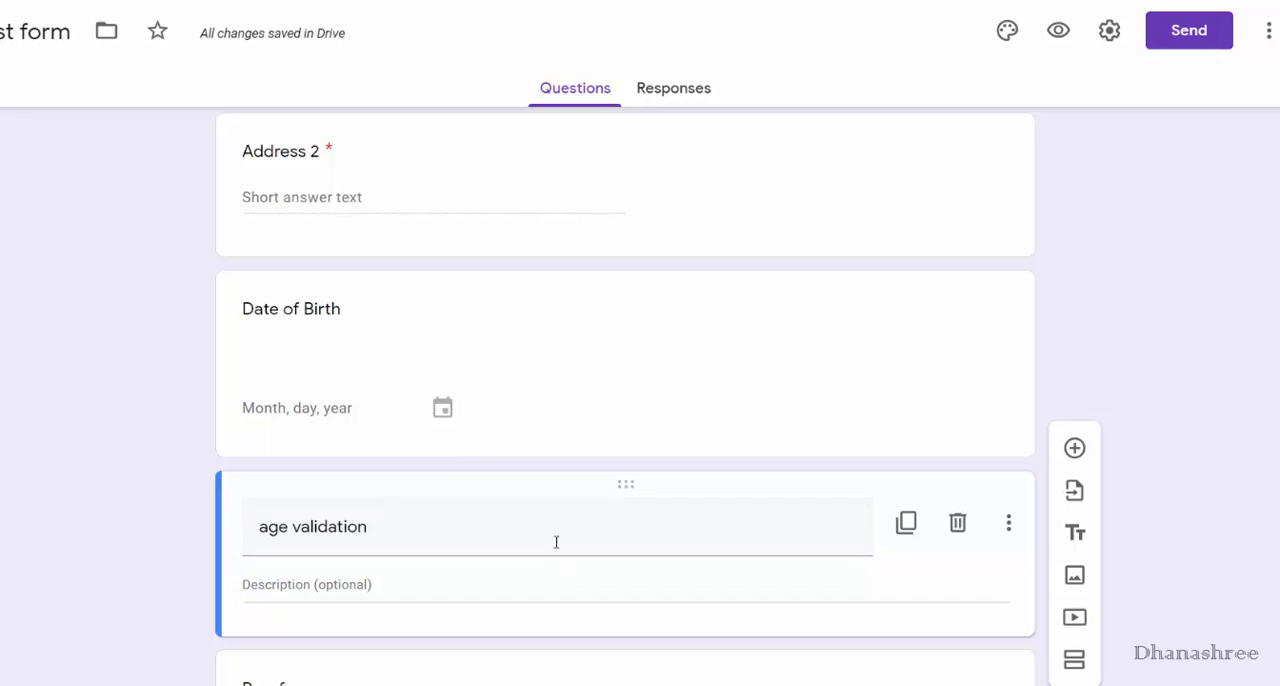
drag(625, 487, 589, 272)
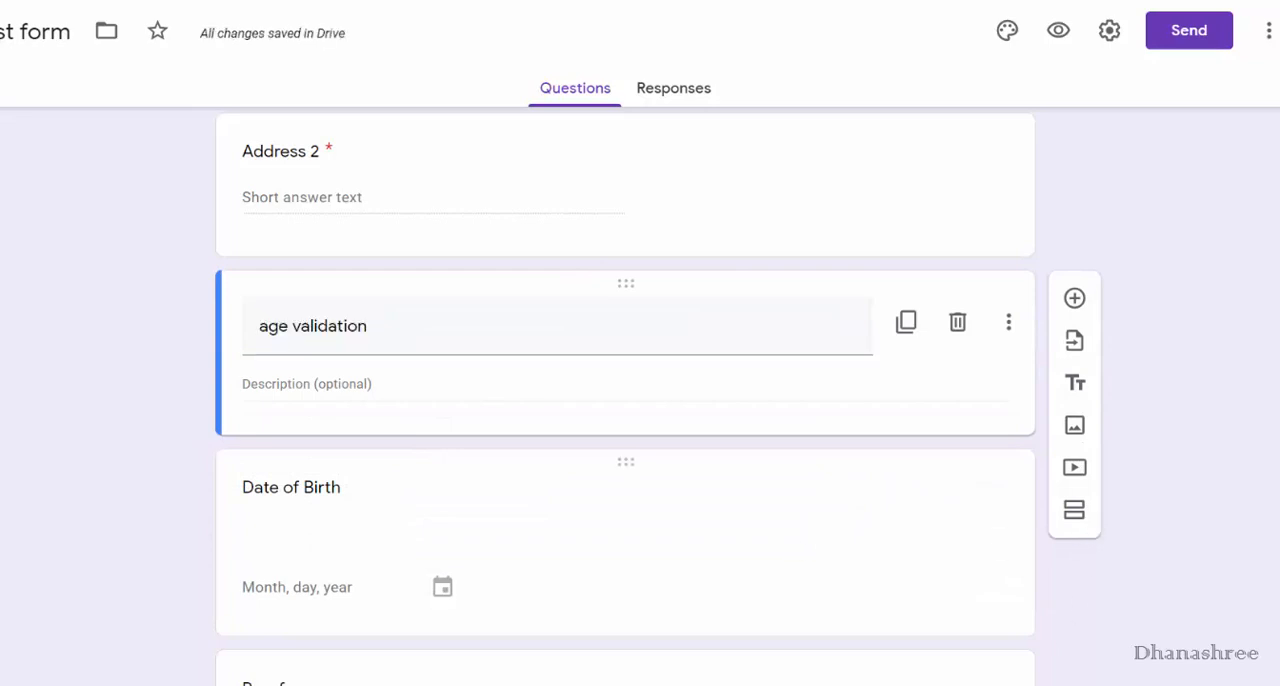
Insert the google-forms image from the You tube Videos folder below the age validation block.
click(1074, 430)
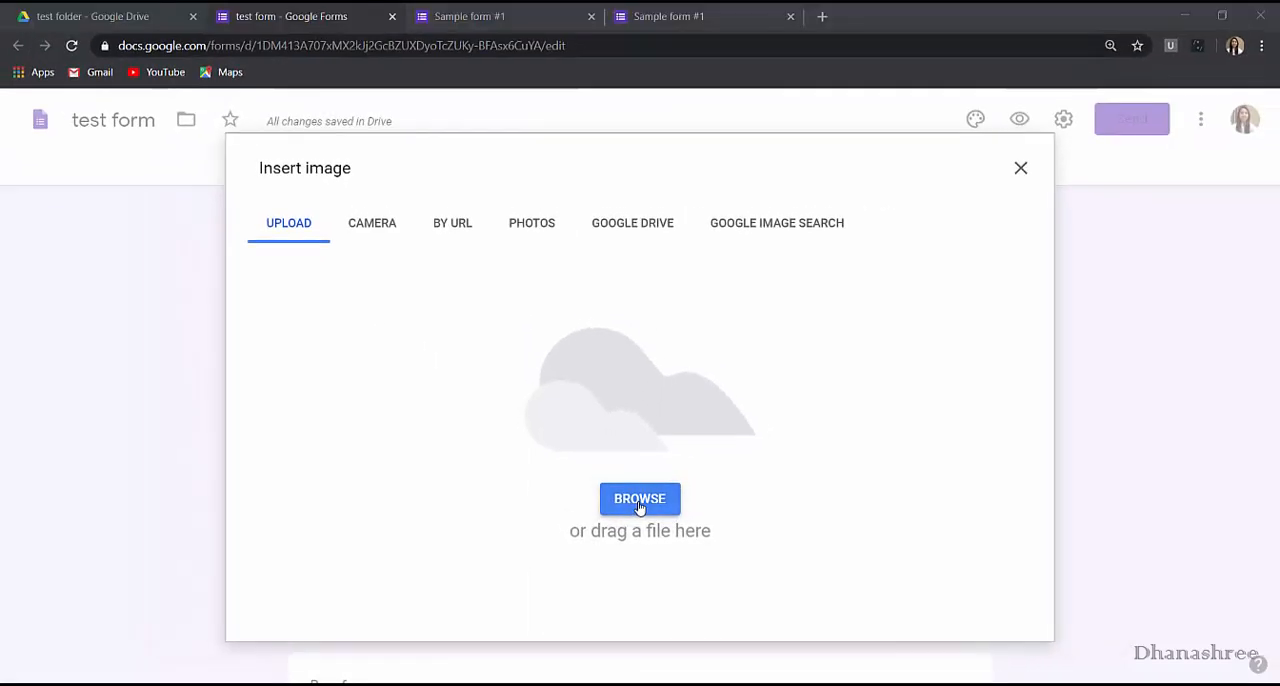
click(639, 499)
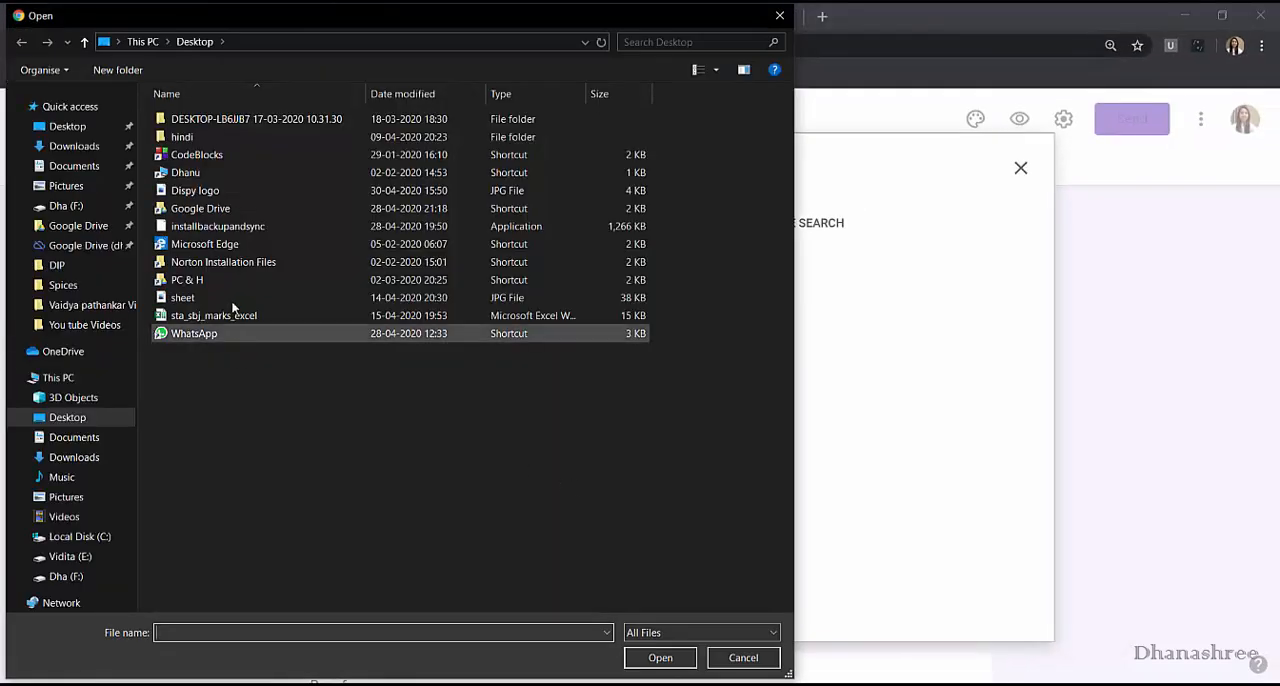
click(84, 325)
click(743, 170)
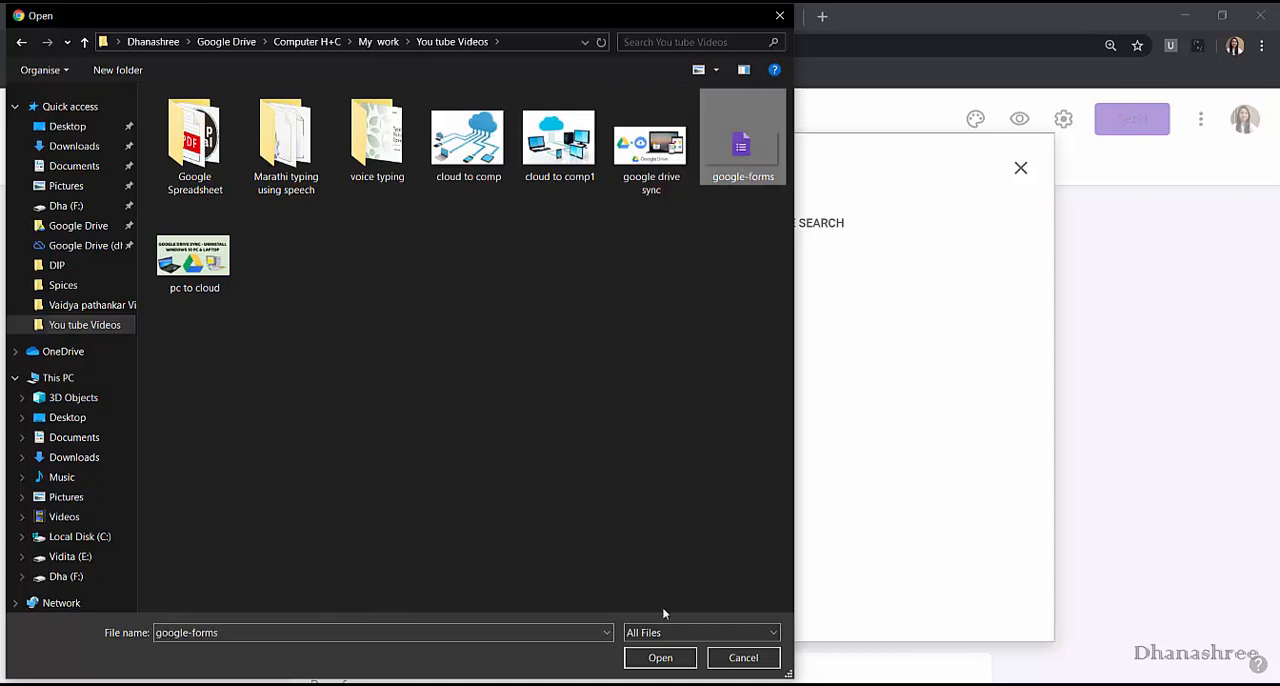
click(674, 658)
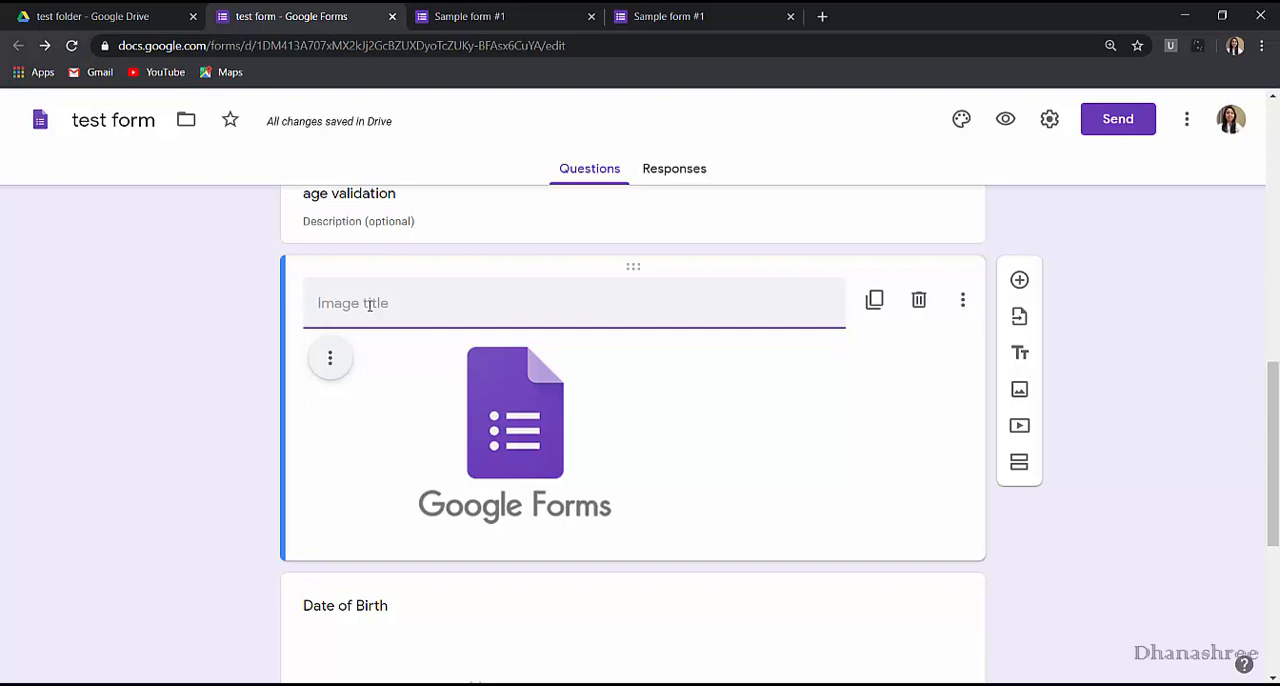
Title the inserted image "Simple form" and look at its alignment, change and remove options.
text(Simp)
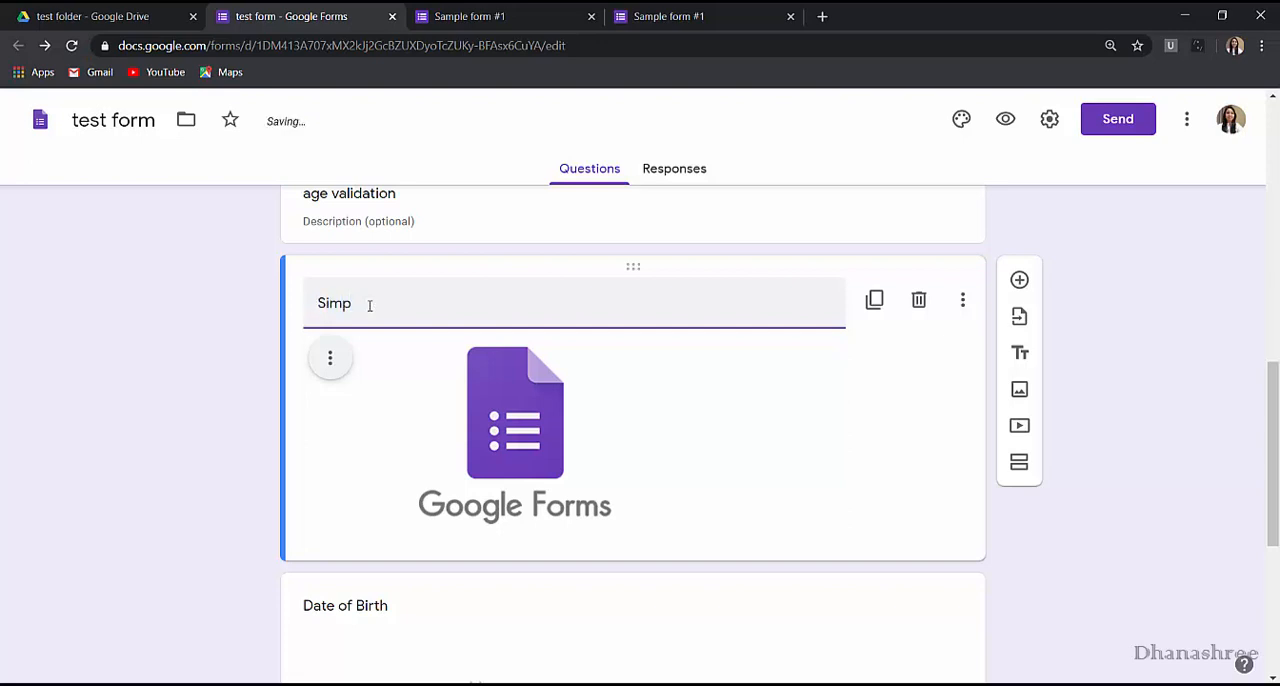
text(le form)
click(480, 421)
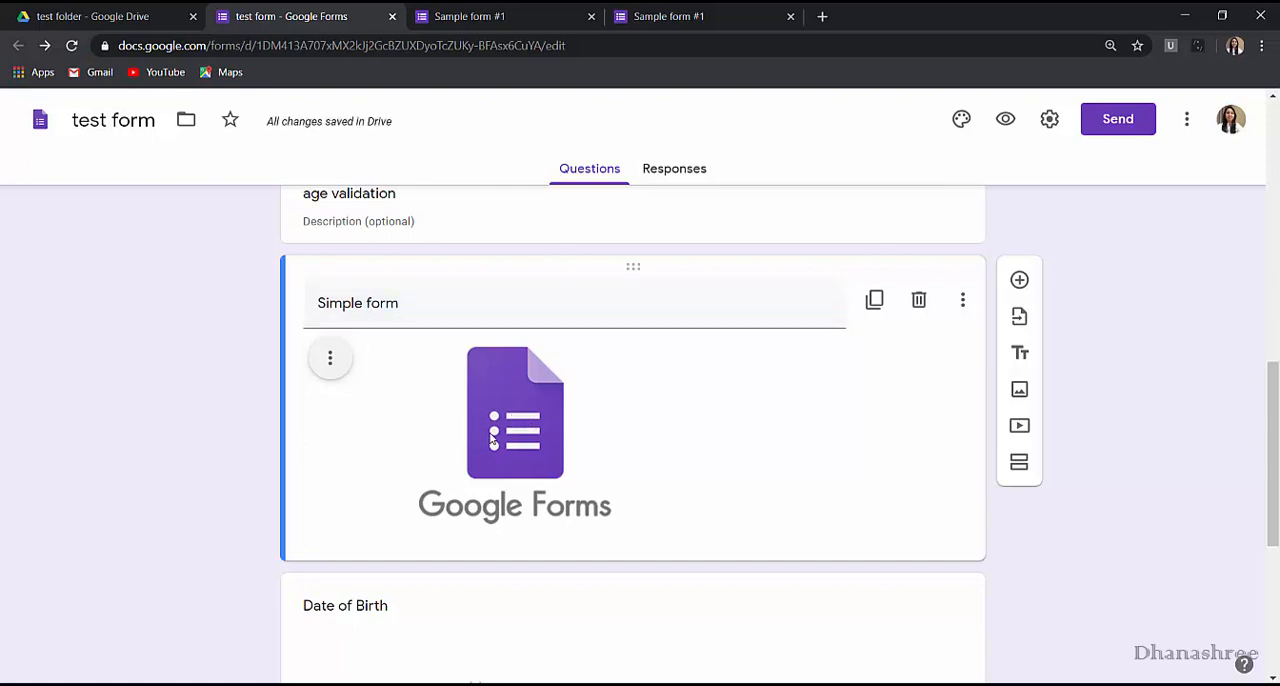
click(329, 360)
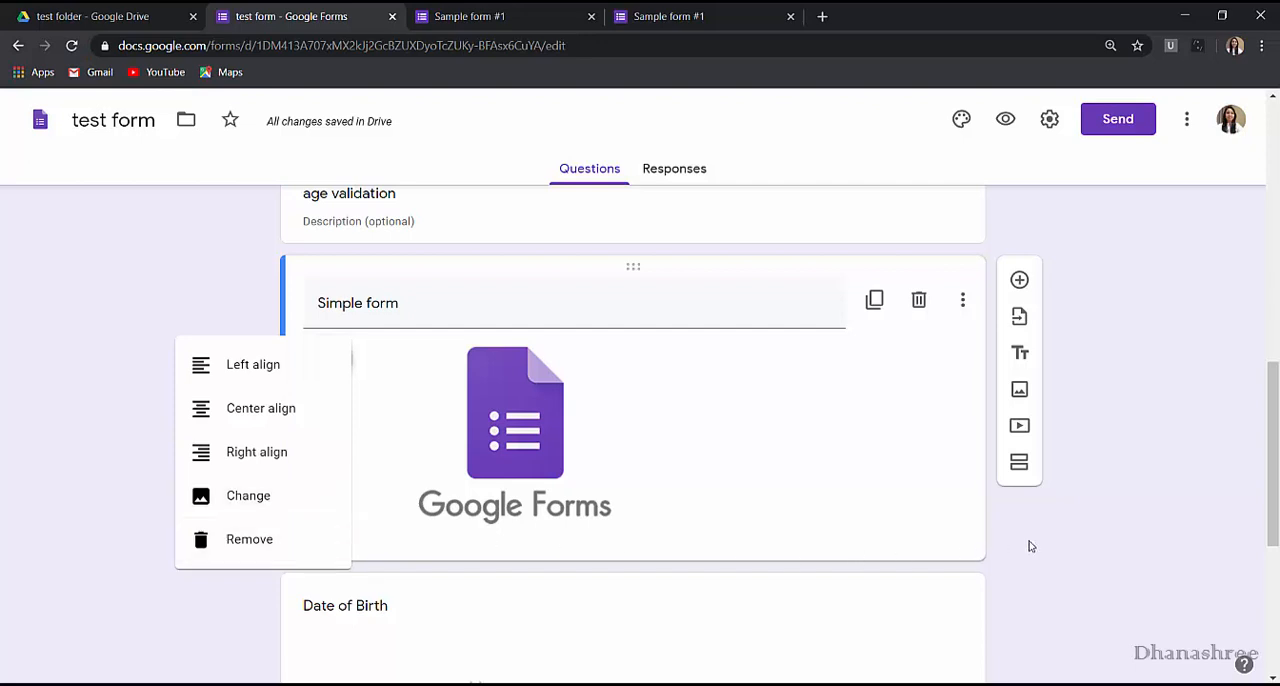
click(1163, 520)
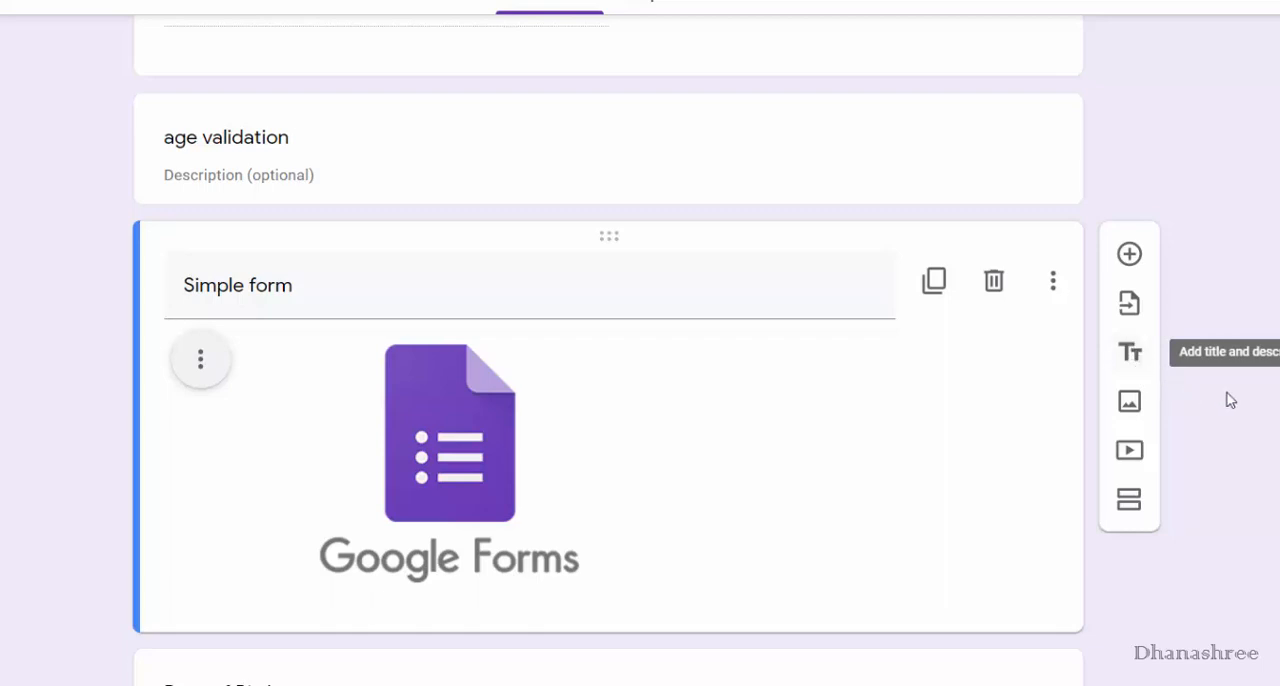
Add a new section after the Simple form image and review which items fall in each section.
scroll(1229, 400, down, 2)
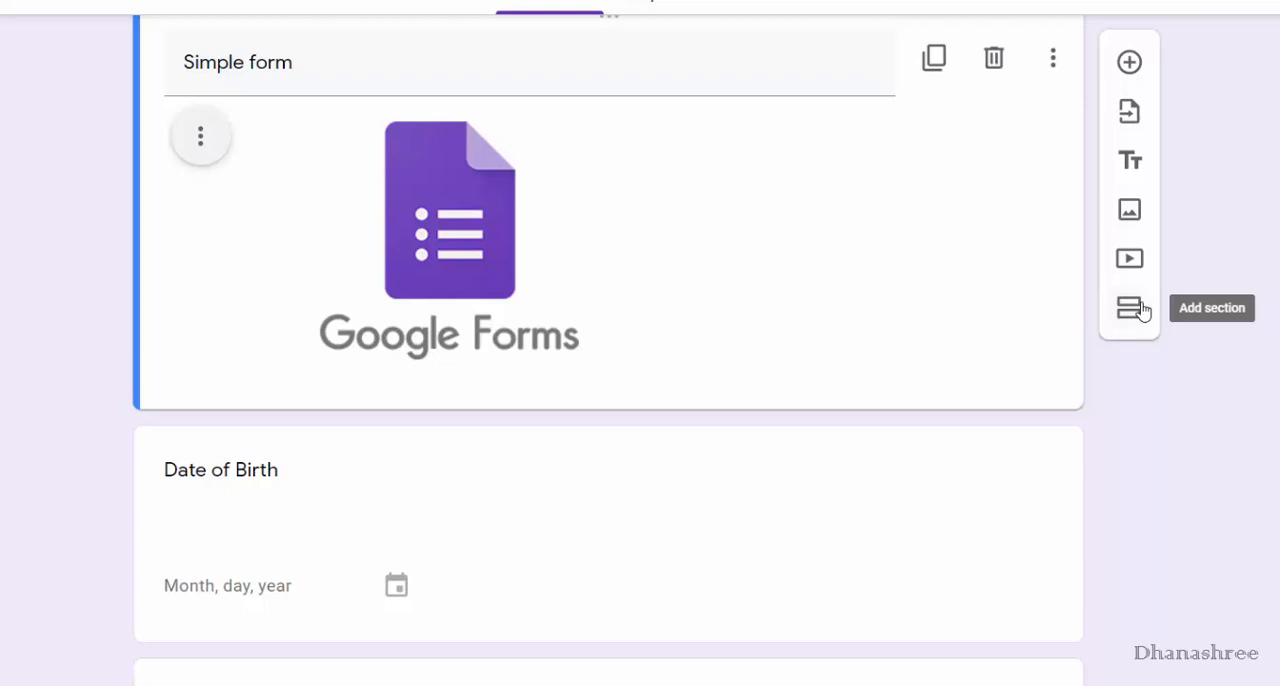
click(1141, 311)
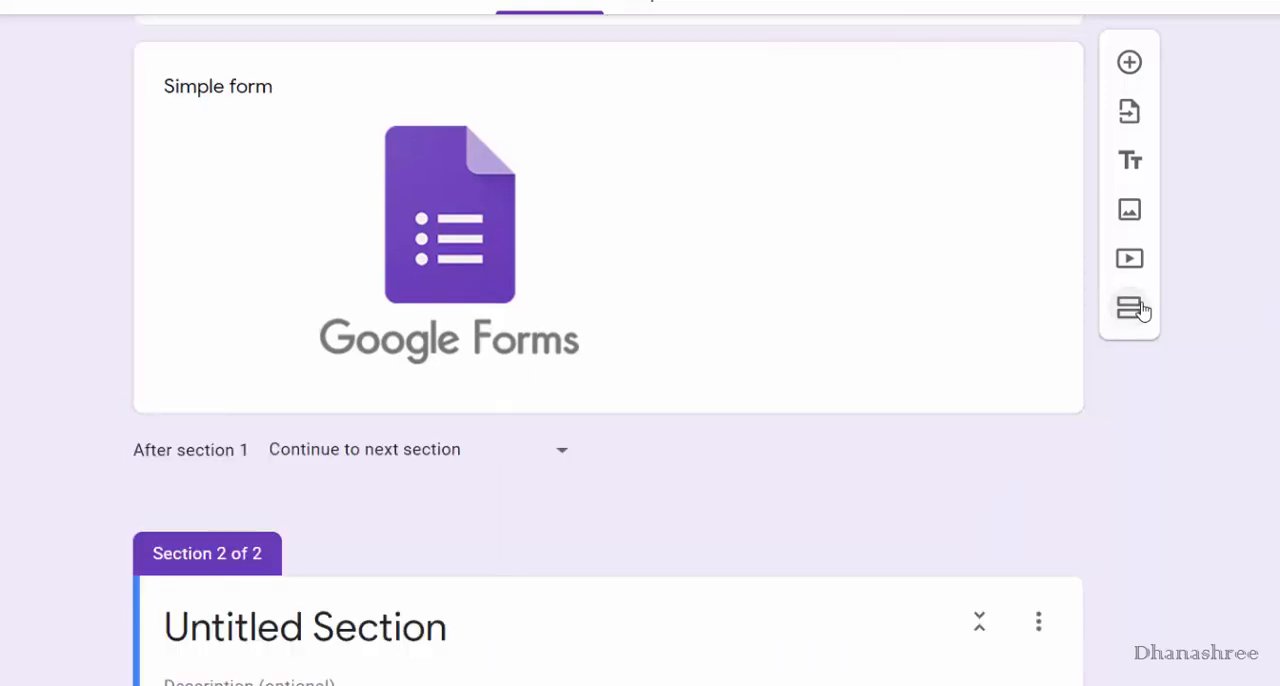
scroll(371, 286, up, 5)
scroll(371, 286, down, 3)
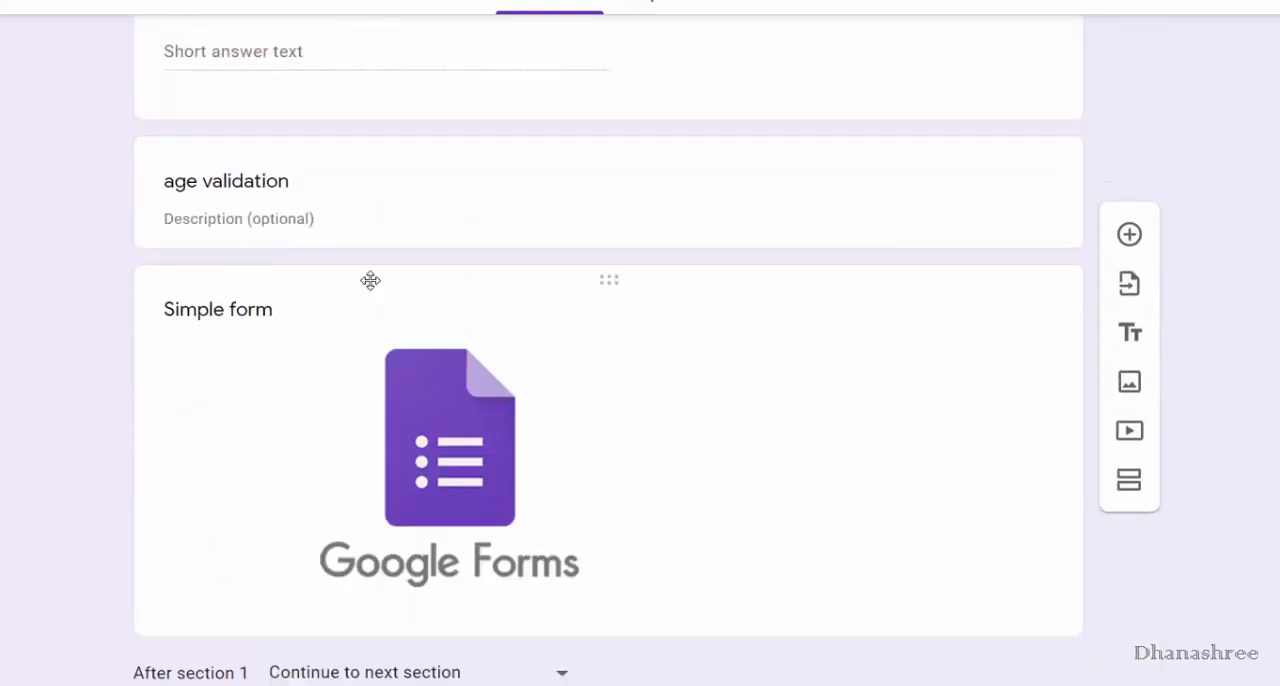
scroll(371, 281, down, 5)
scroll(371, 291, up, 3)
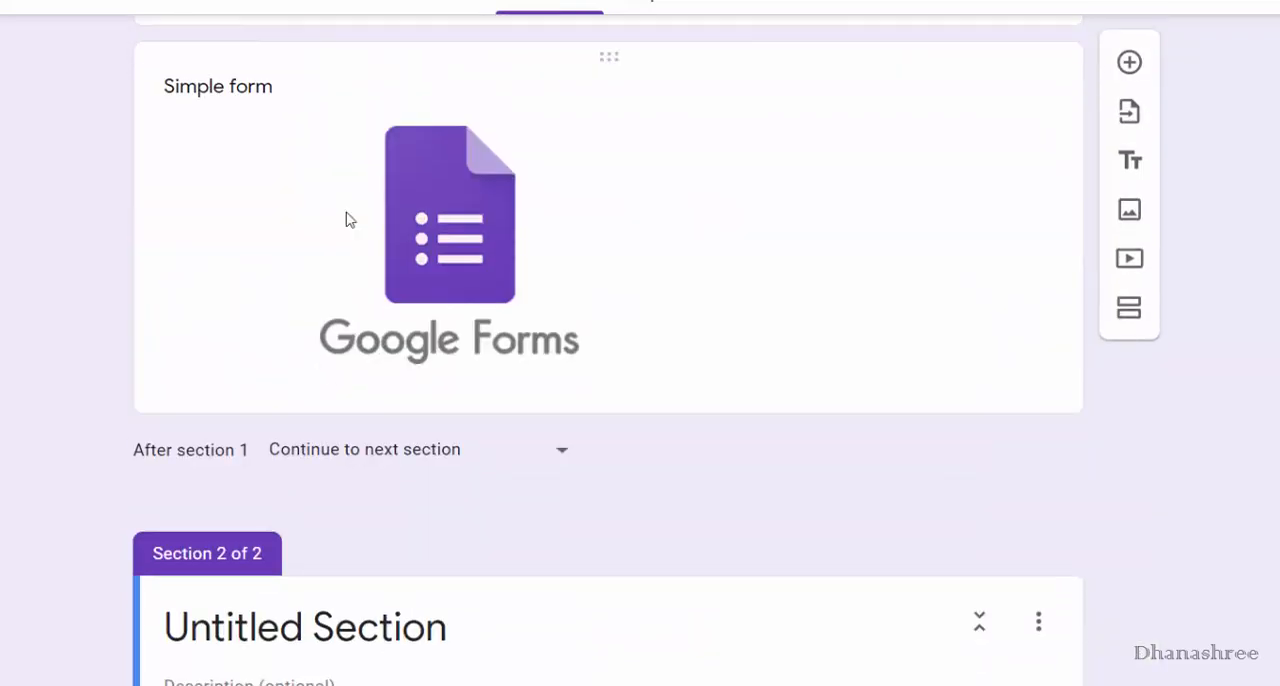
scroll(349, 219, down, 3)
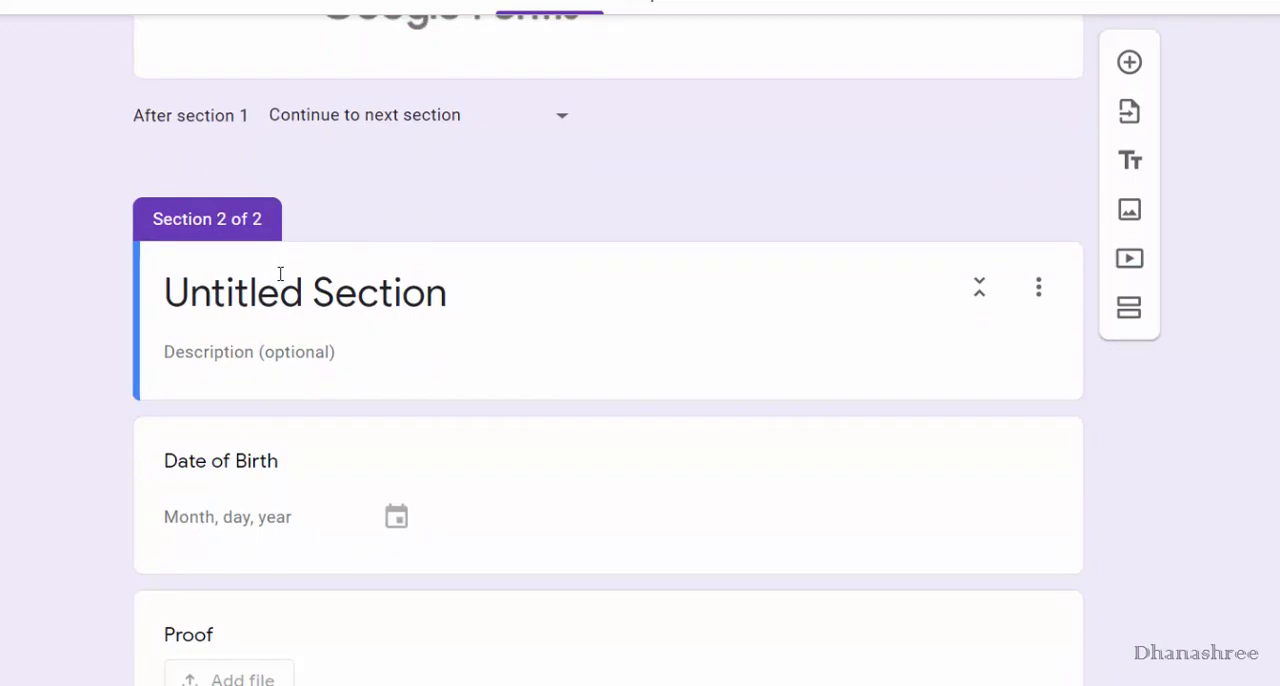
scroll(538, 291, down, 1)
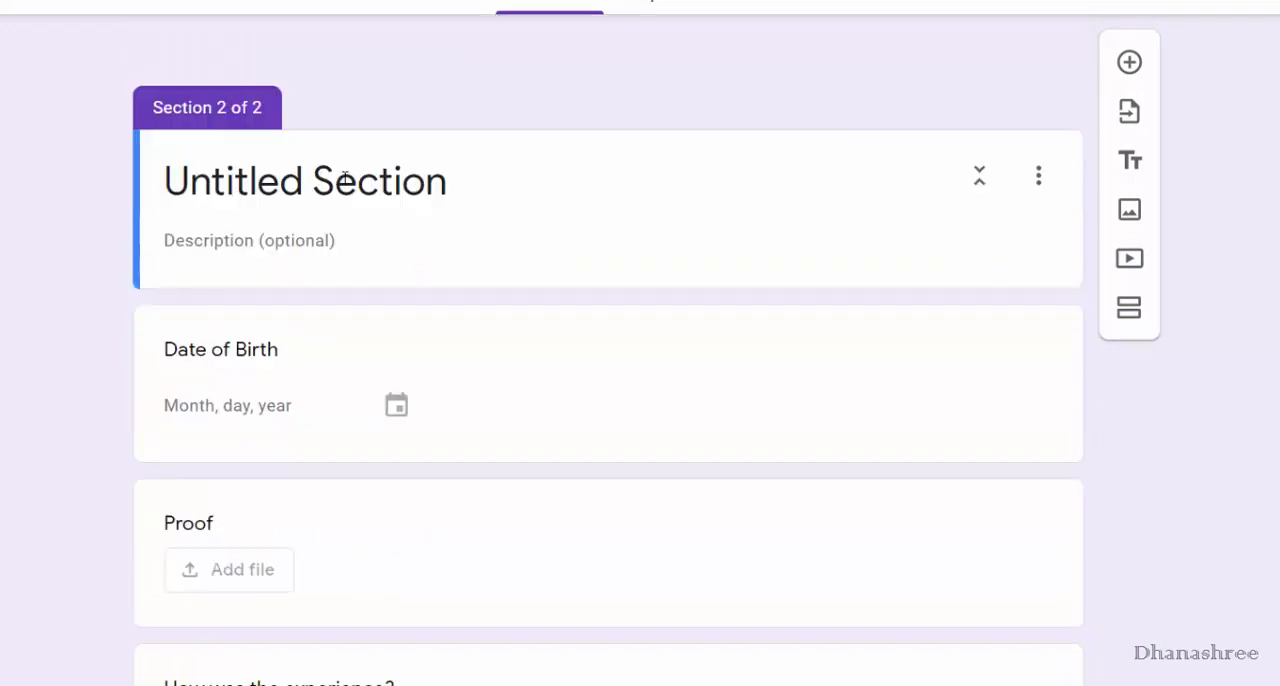
Title the new section "section 1" and look at its duplicate, move, delete and merge options.
click(346, 177)
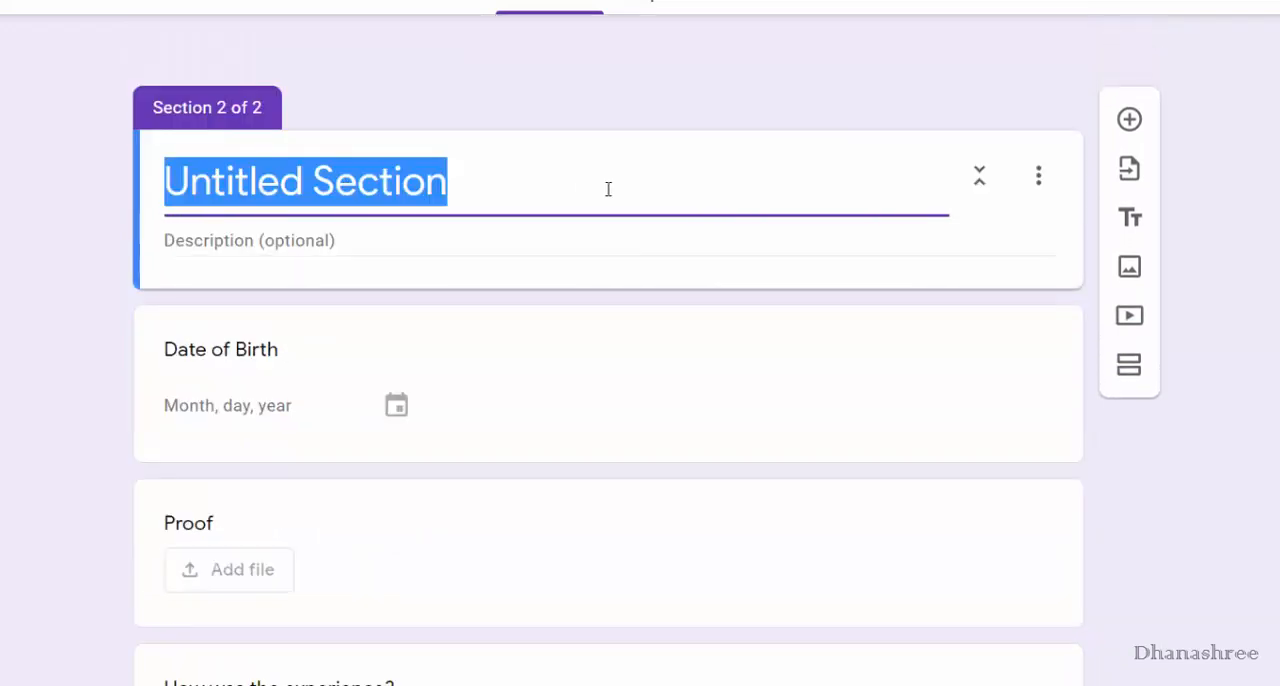
text(section )
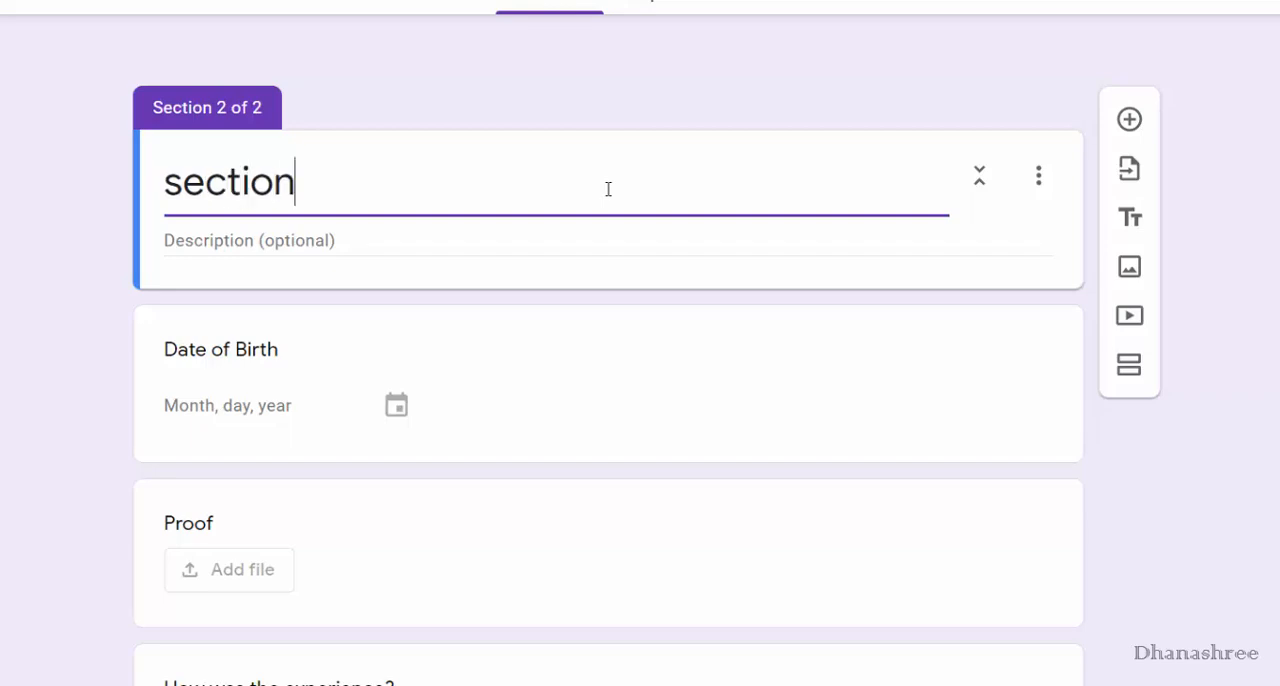
text(1)
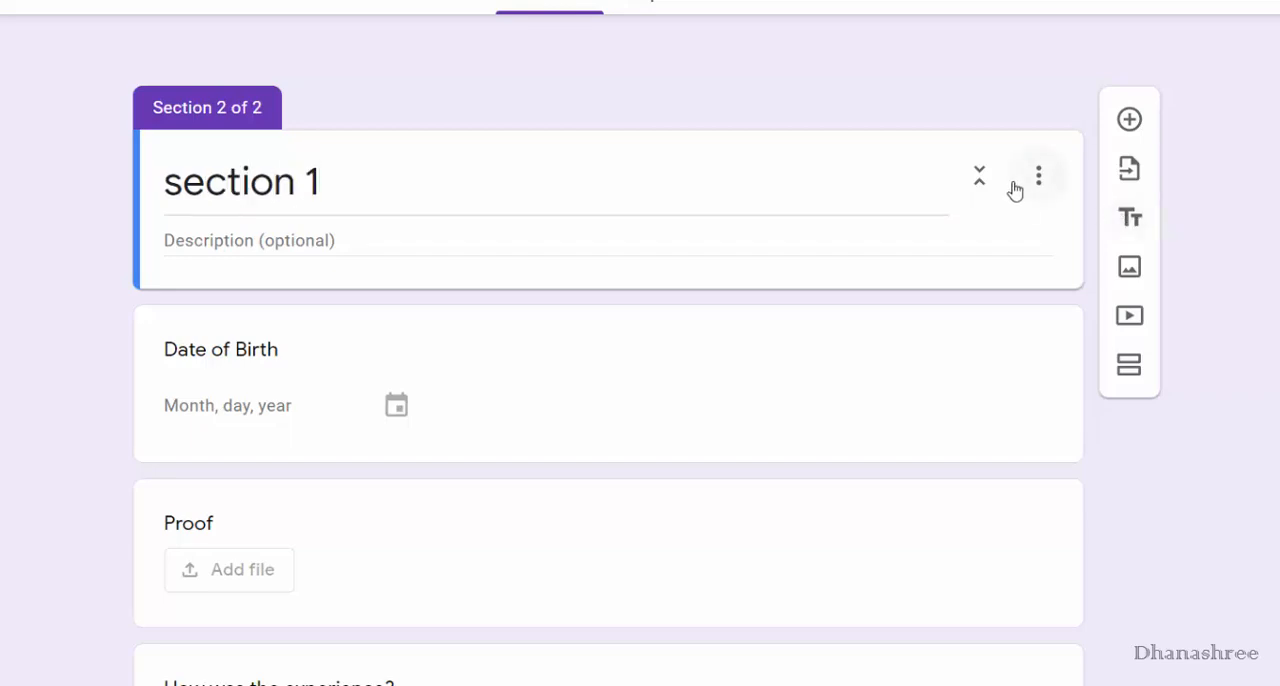
click(1014, 190)
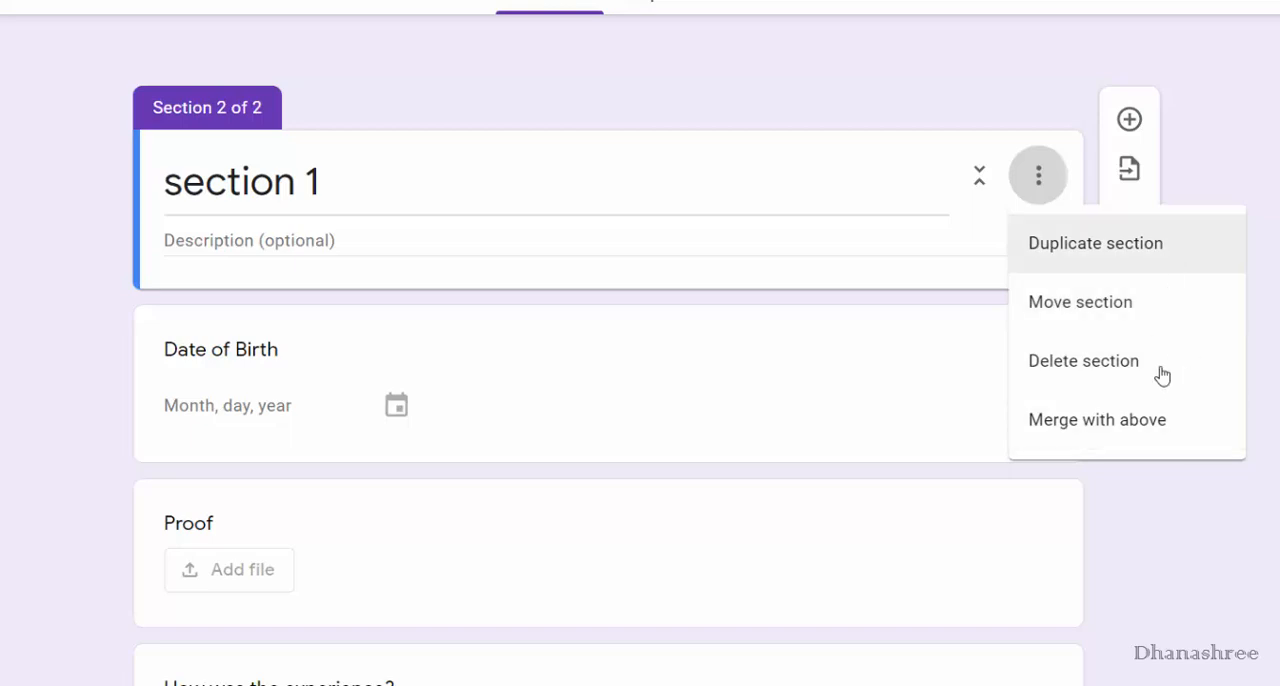
click(1169, 441)
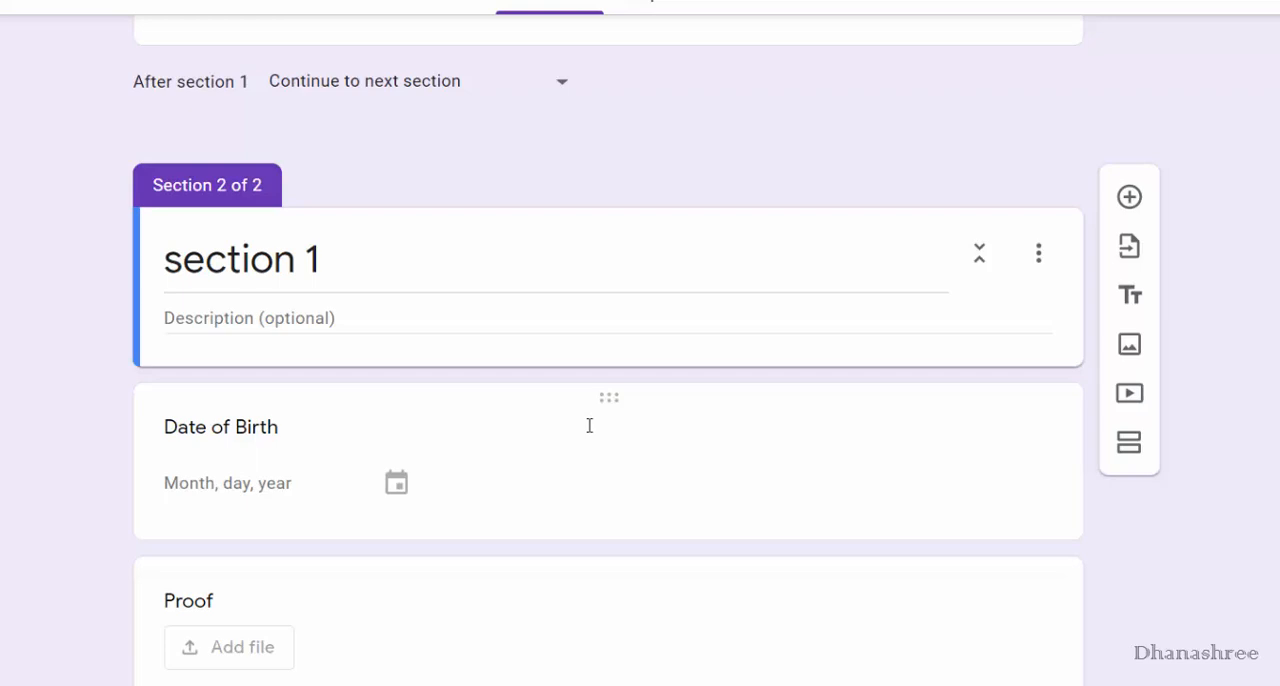
Select the Simple form image block, preview the form and try to continue past its first section.
scroll(541, 397, up, 5)
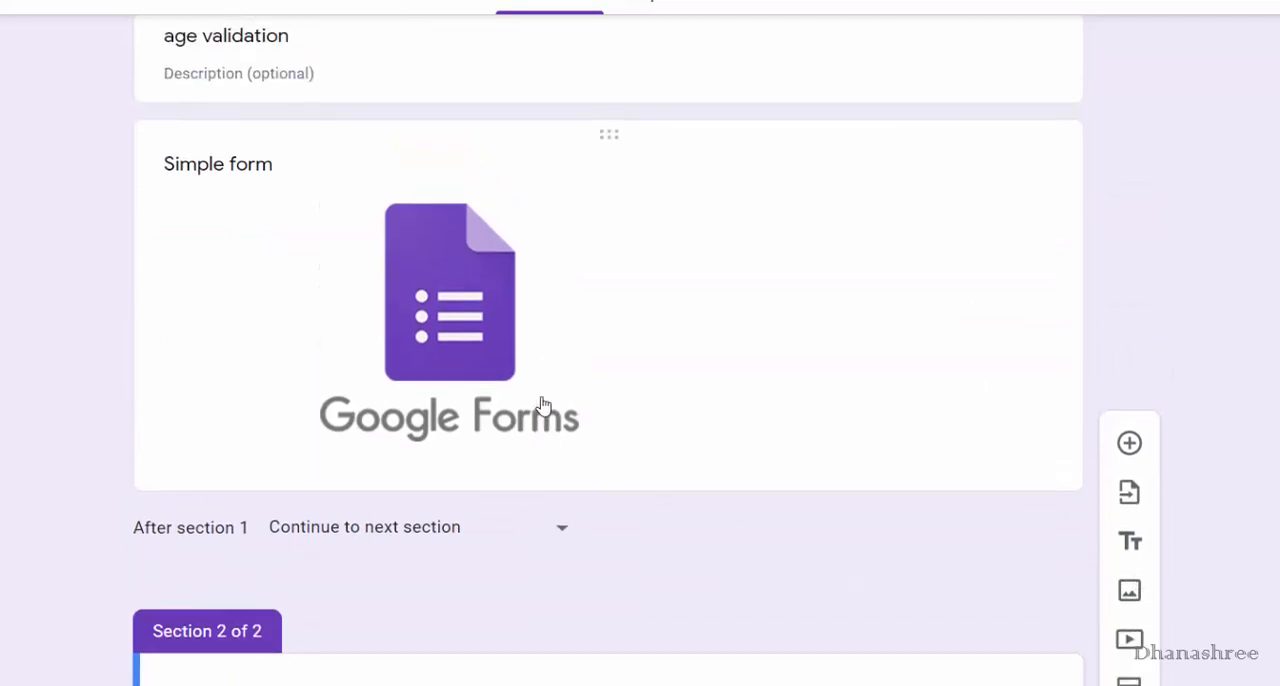
click(697, 297)
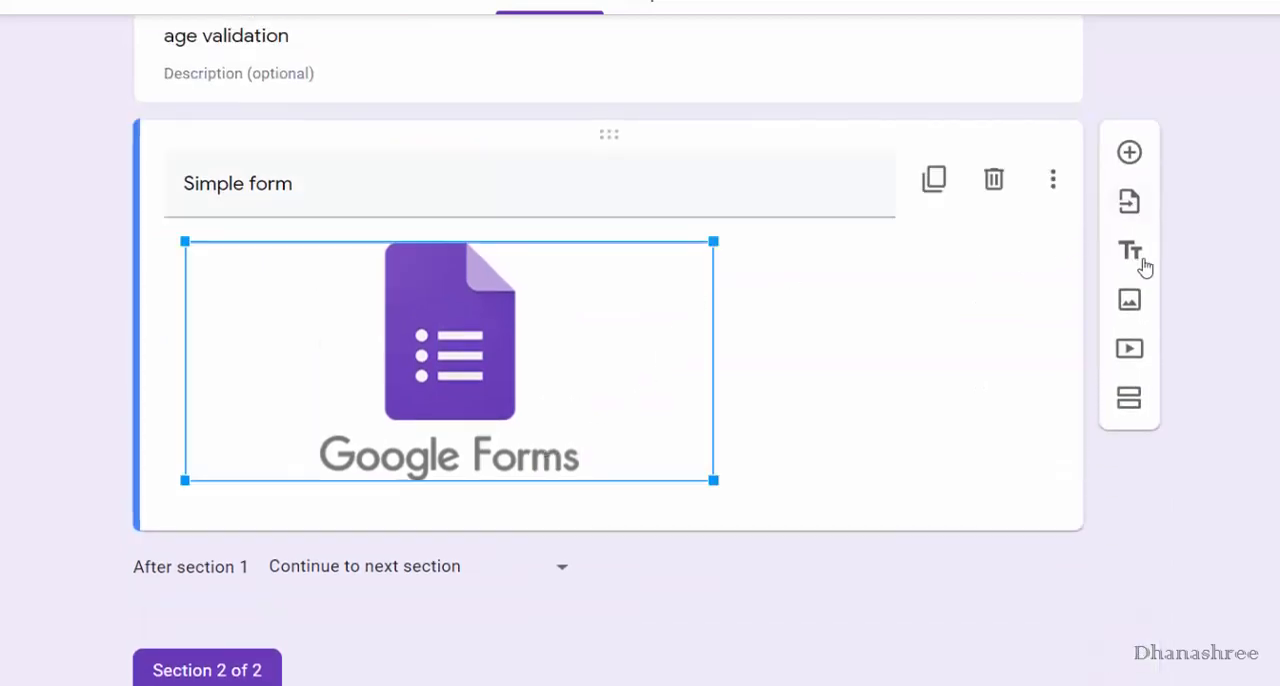
click(1131, 410)
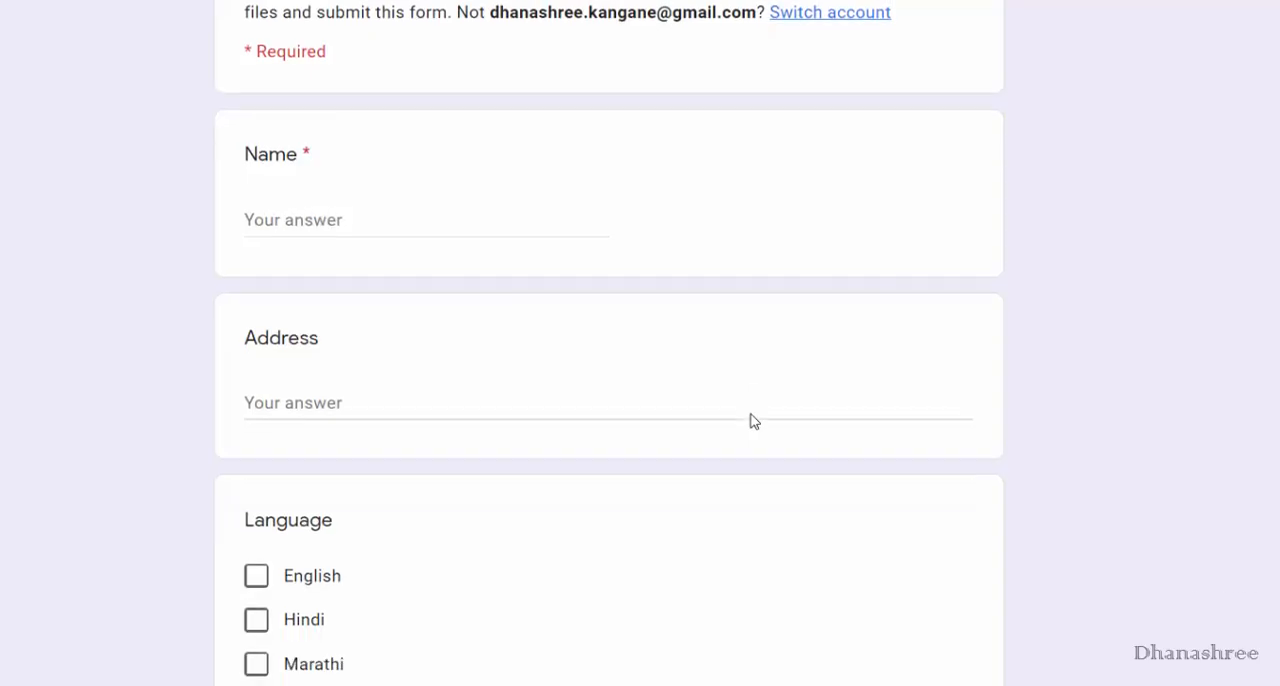
scroll(751, 420, down, 10)
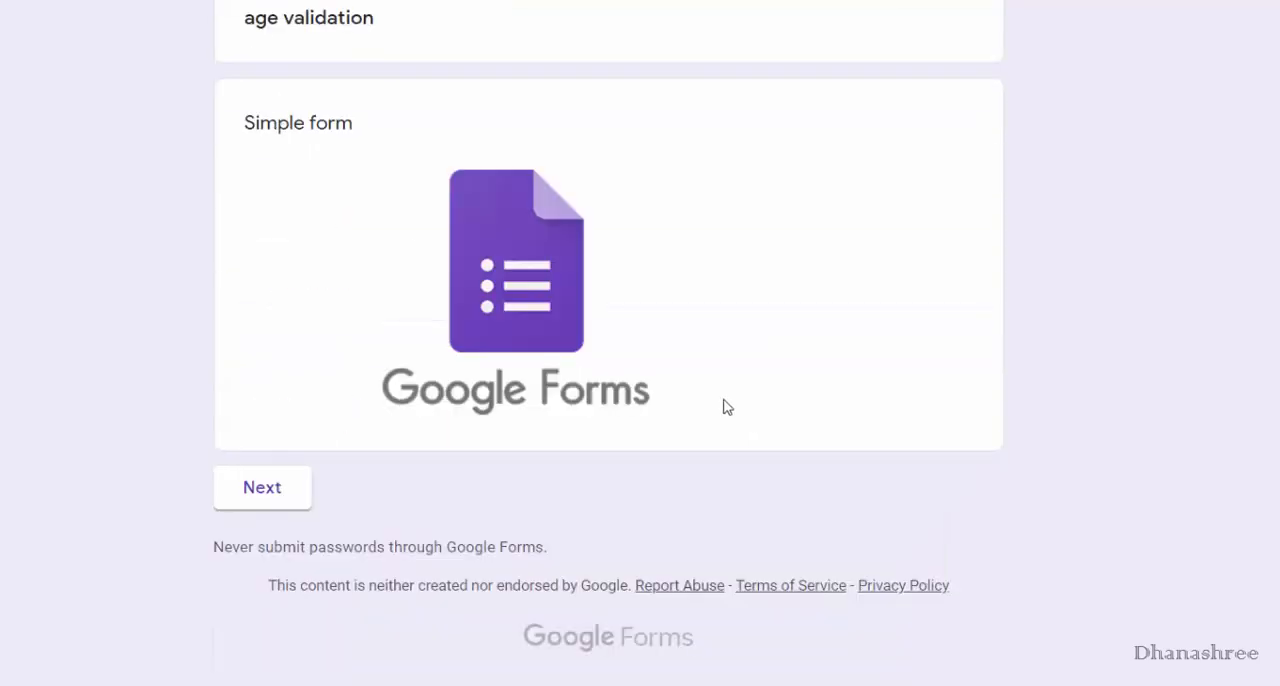
click(280, 500)
Answer the required questions in the preview with "xyz" for Name and "abc" for Address 2.
text(x)
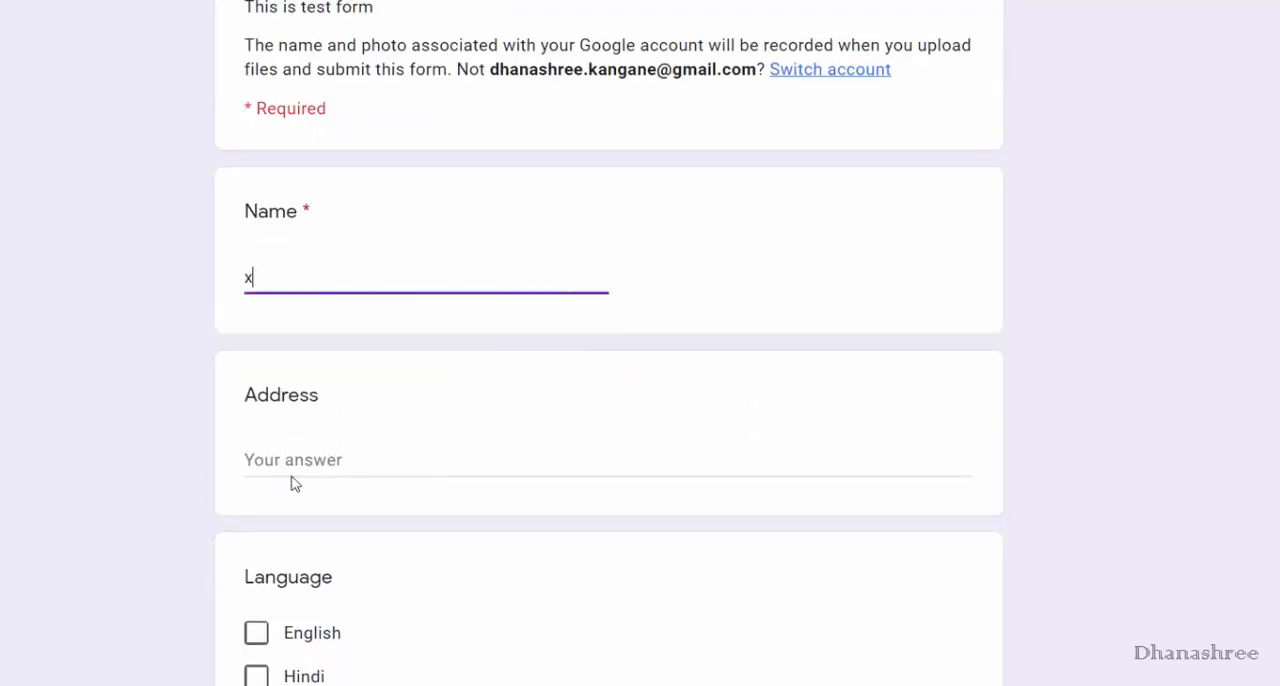
text(yz)
scroll(586, 465, down, 8)
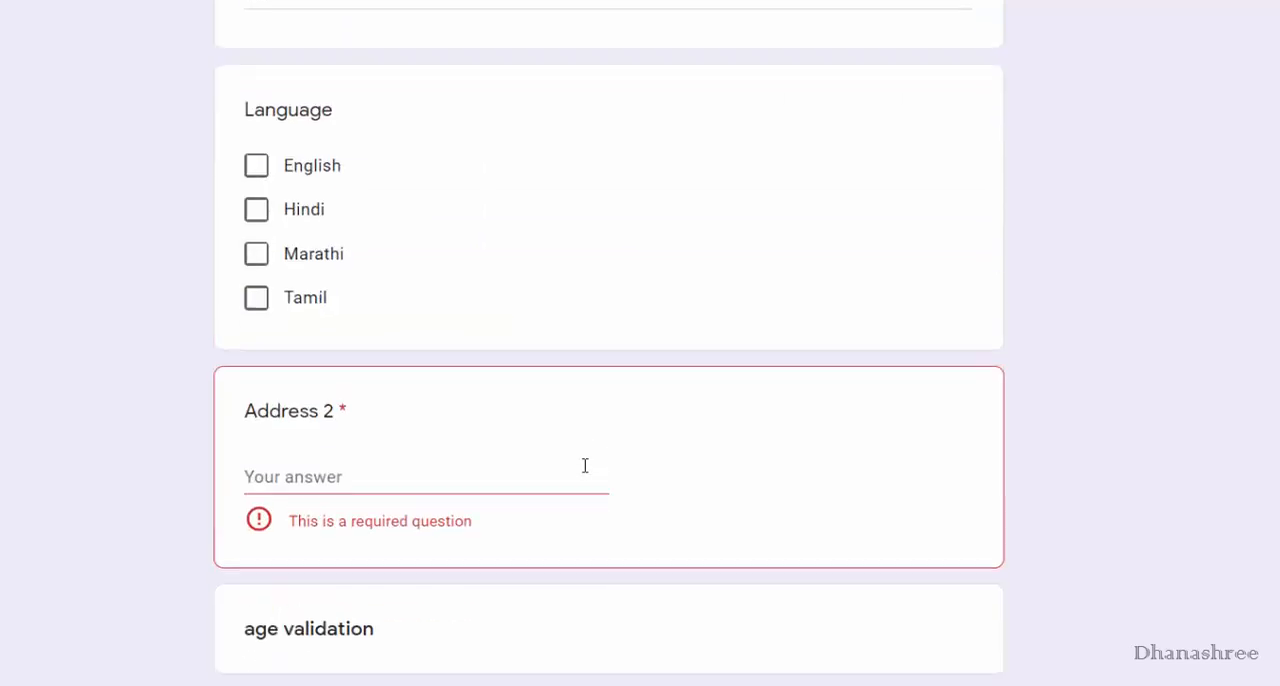
click(432, 173)
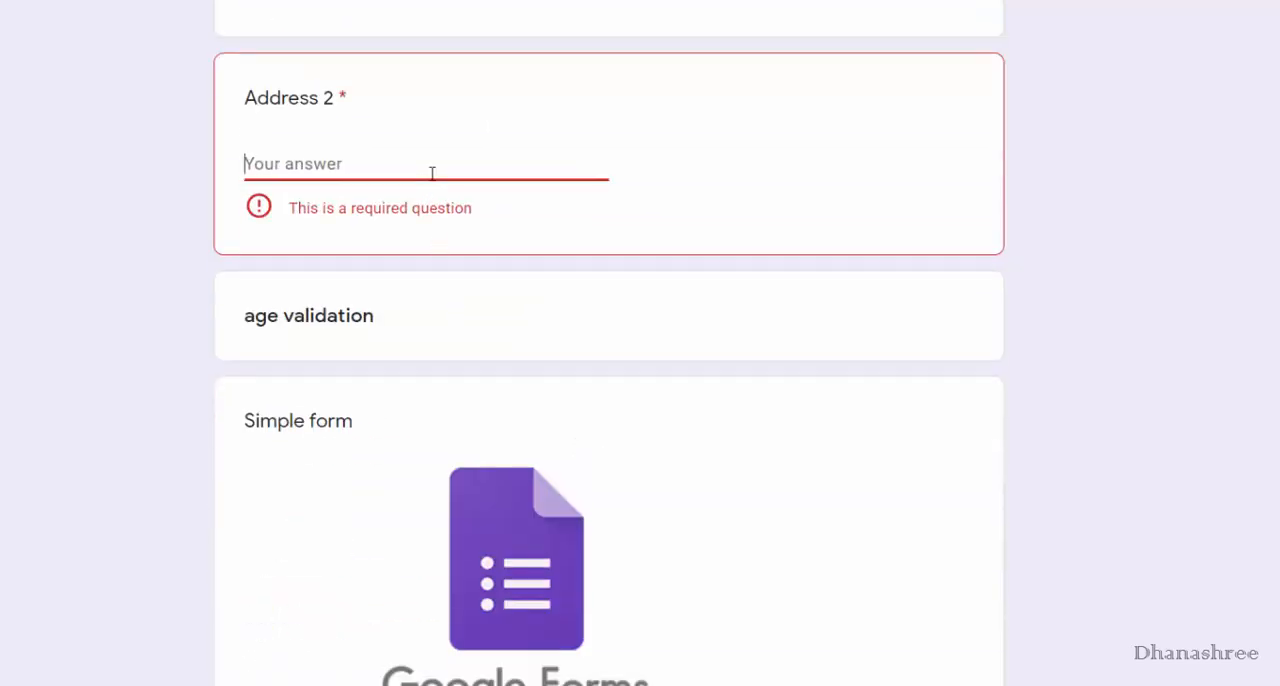
text(abc)
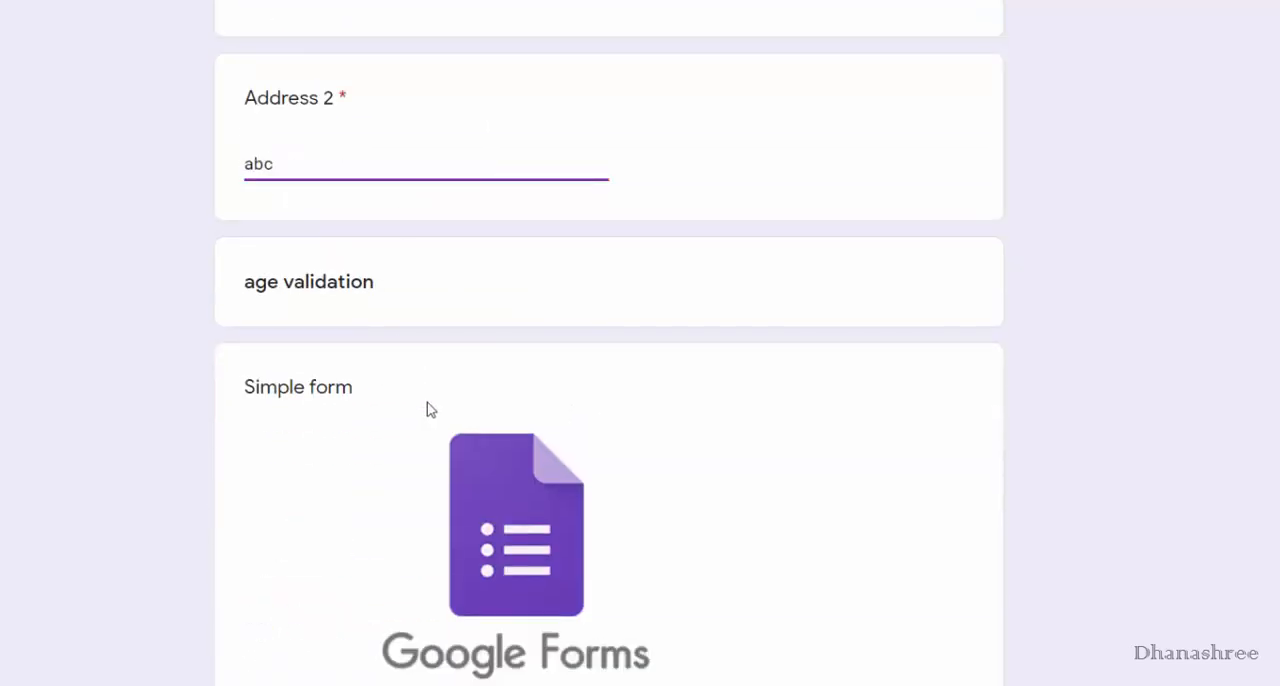
Continue through the preview's untitled section to section 1 and look over its date, file upload and experience grid questions.
scroll(429, 409, down, 3)
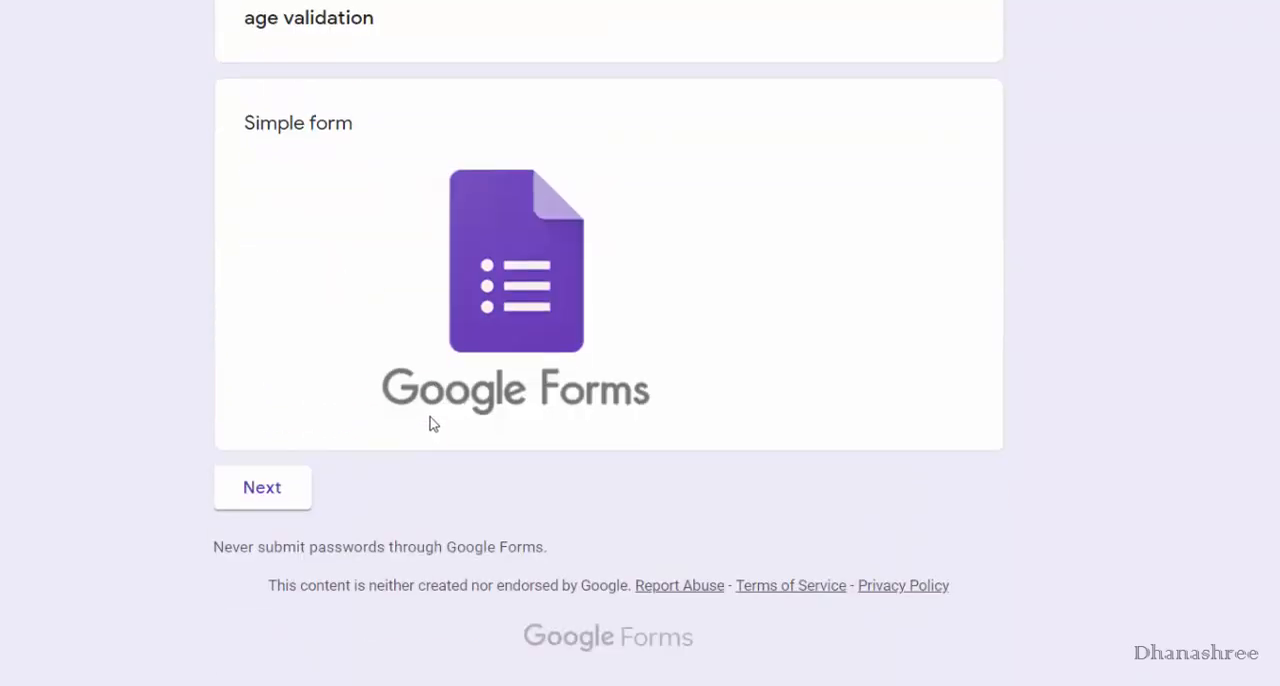
click(240, 494)
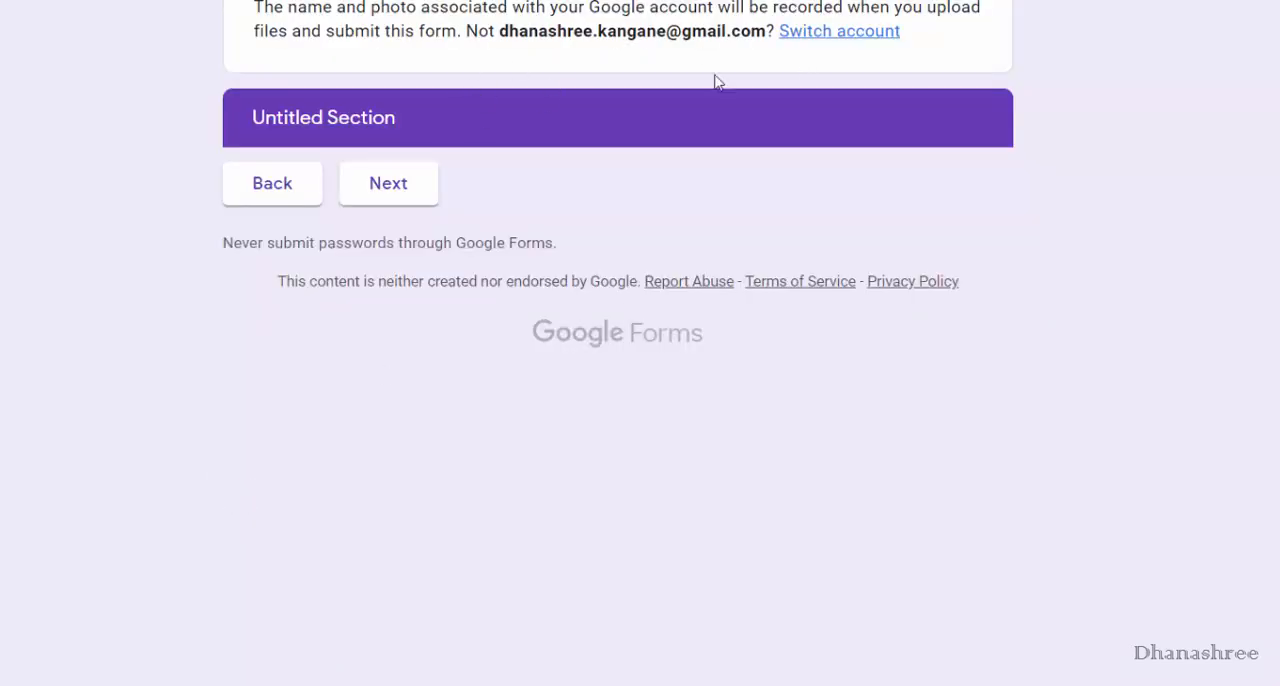
click(383, 186)
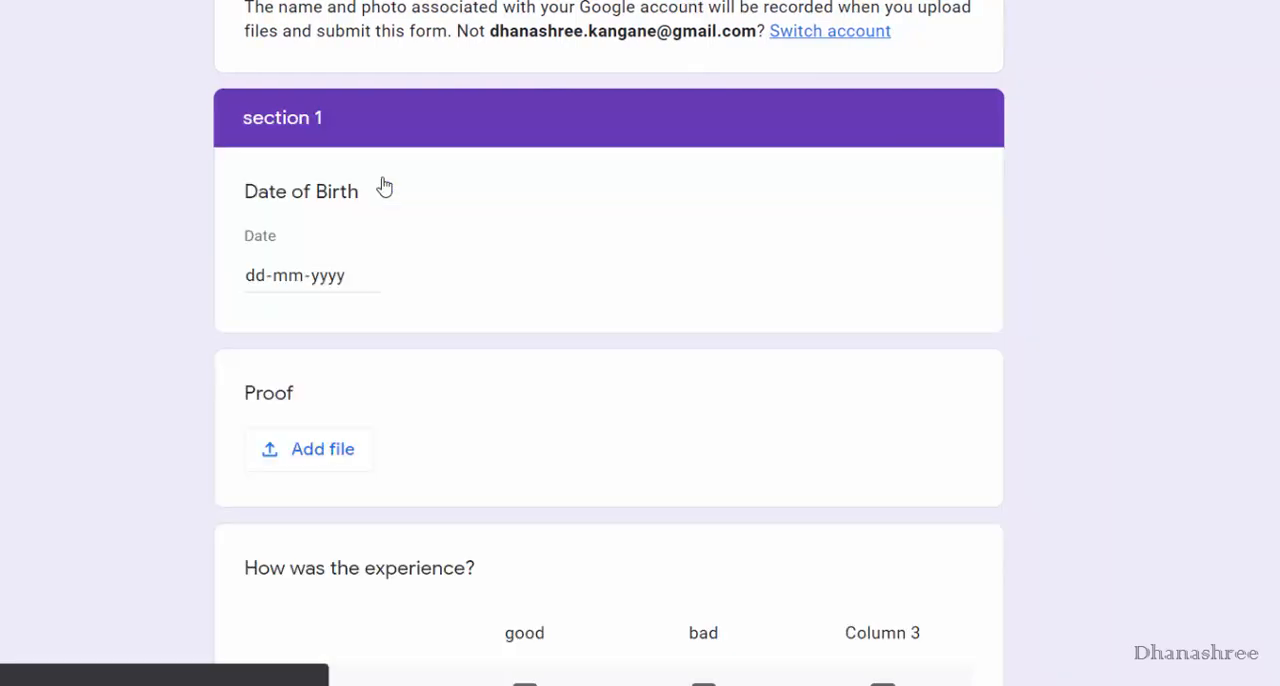
scroll(480, 440, down, 3)
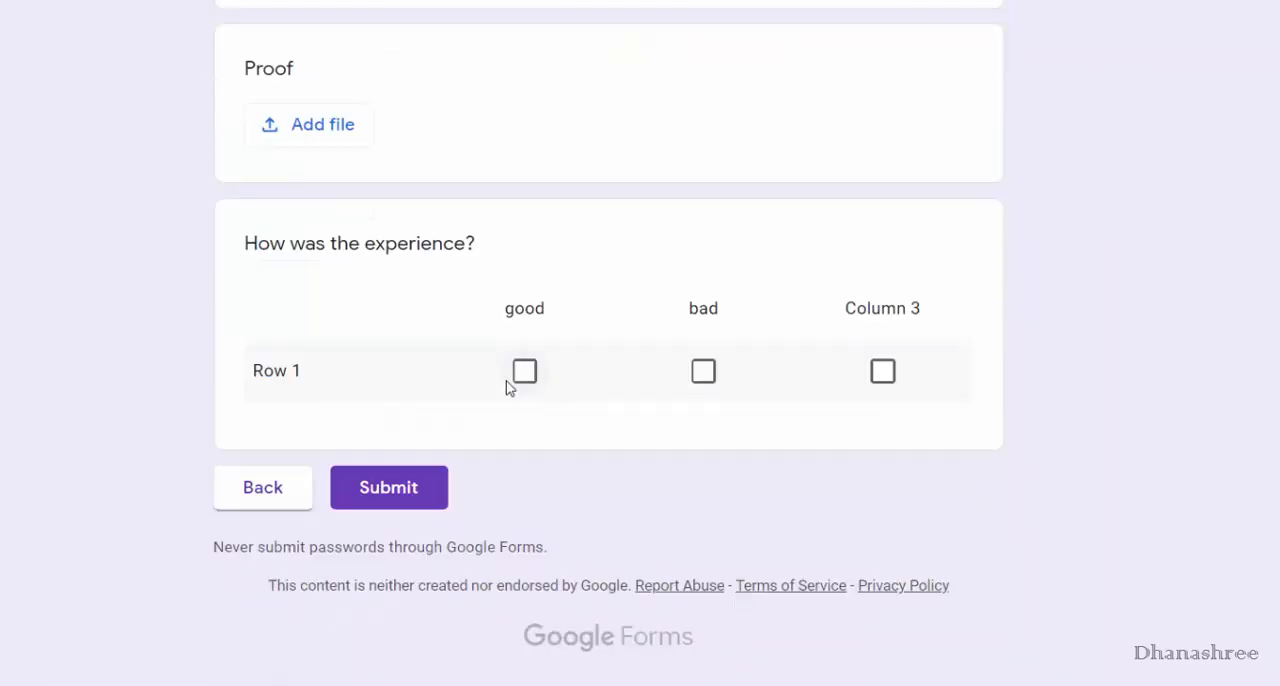
scroll(508, 388, up, 3)
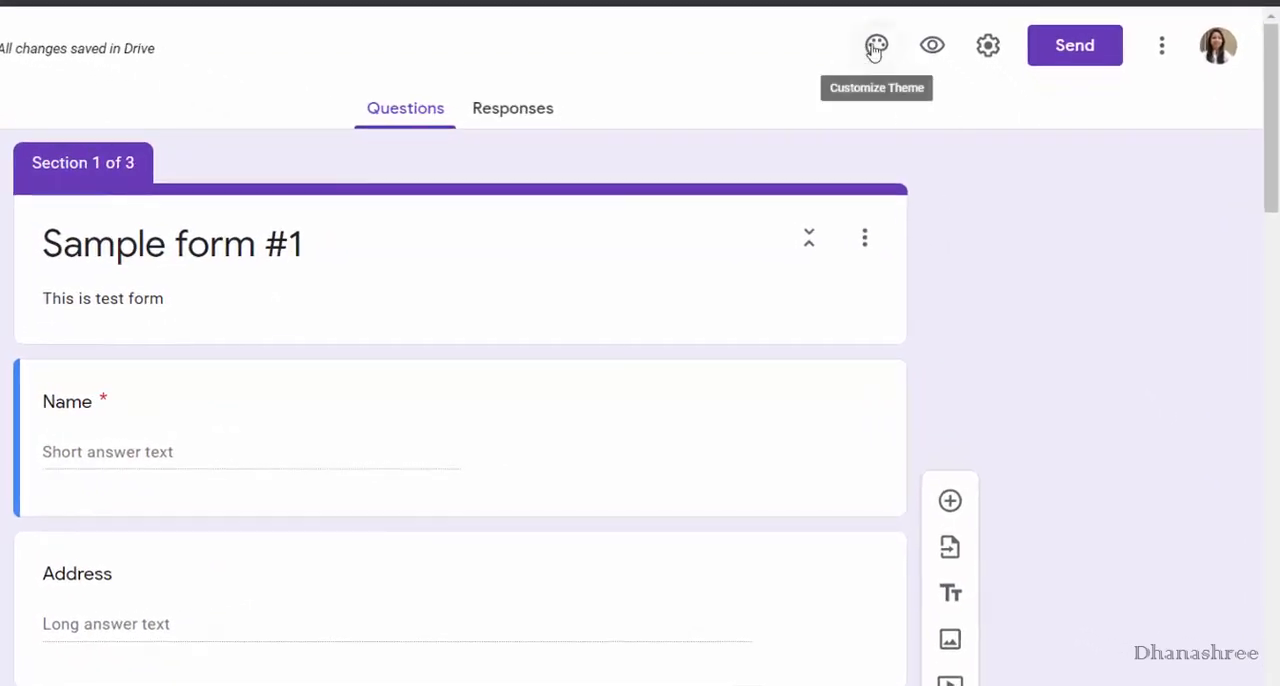
Set the form's theme color to the orange-red swatch and its background color to the darkest matching shade.
click(874, 48)
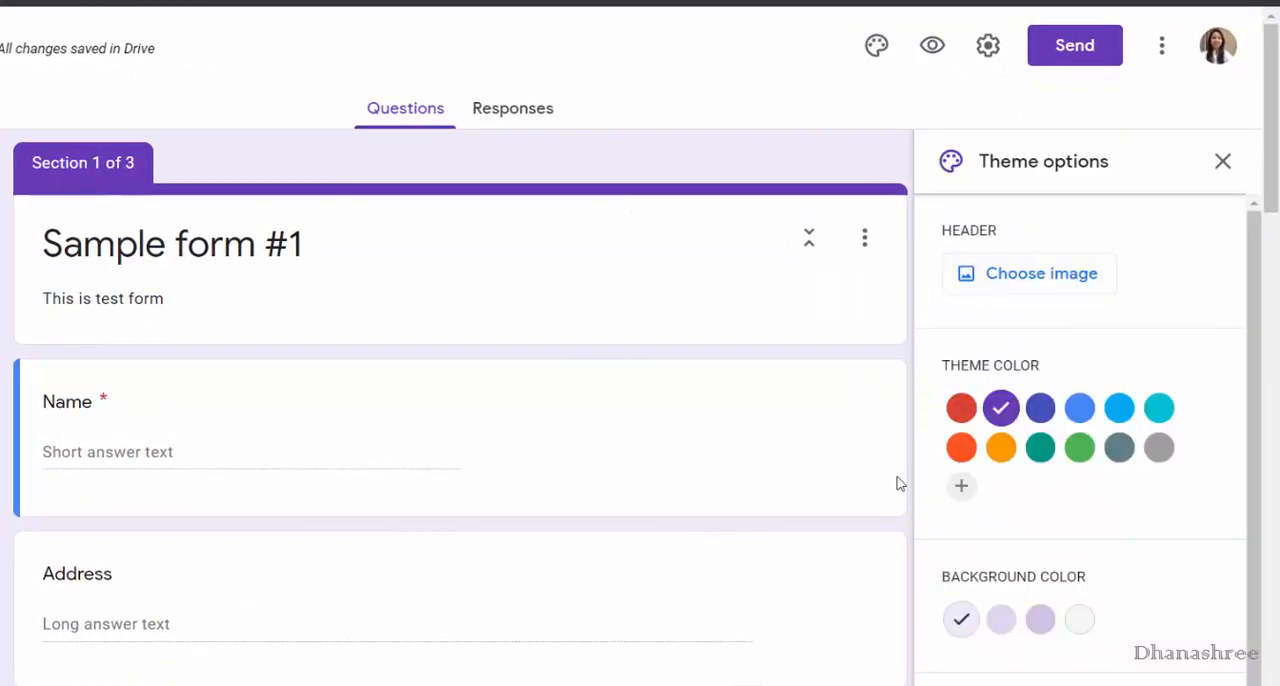
click(961, 449)
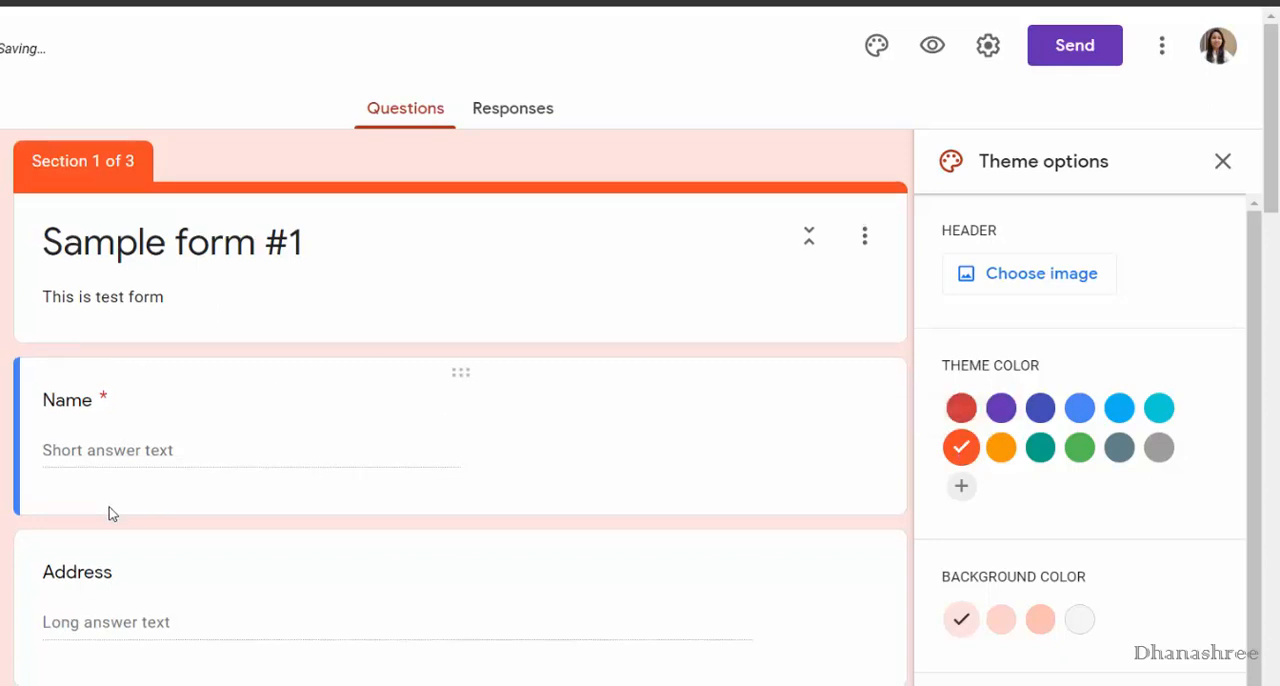
scroll(109, 512, down, 4)
scroll(109, 508, down, 2)
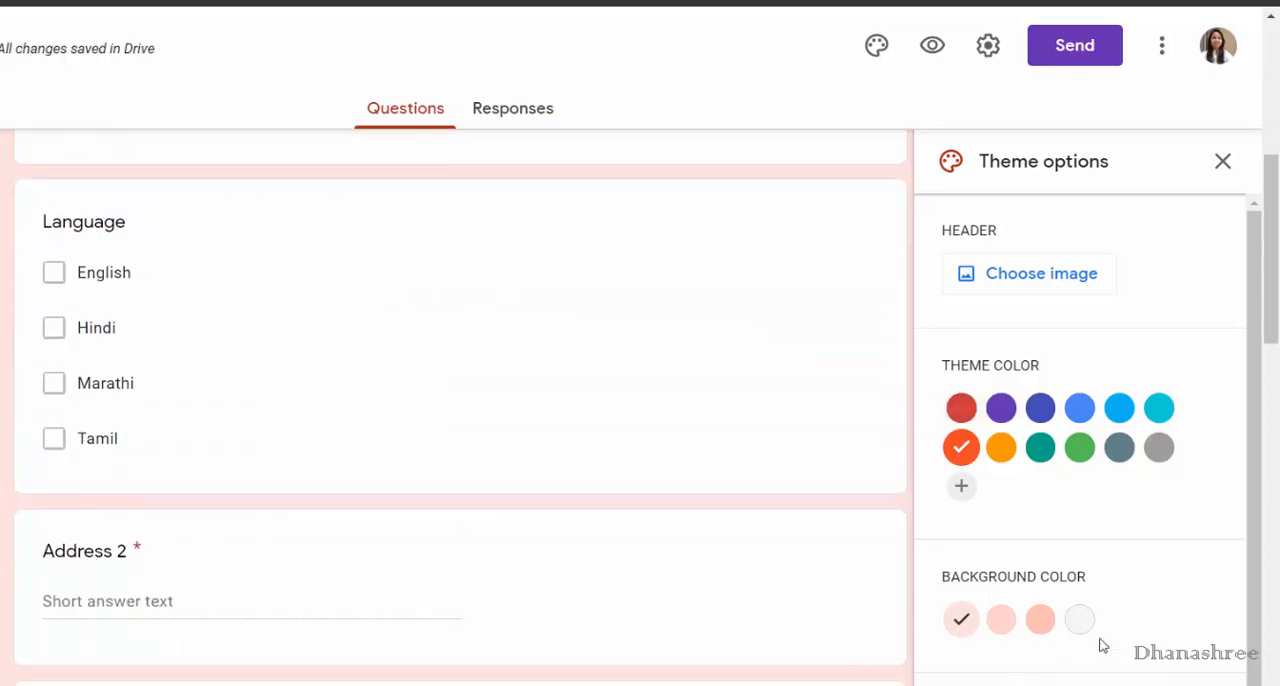
click(1040, 620)
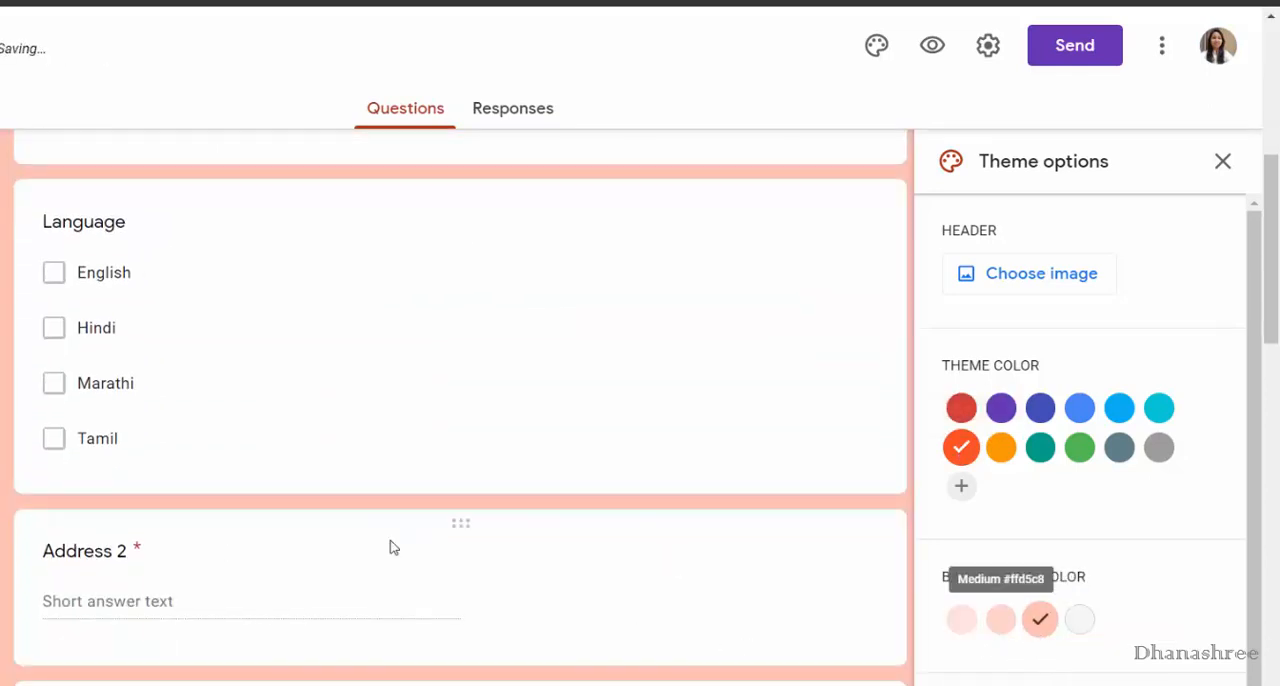
scroll(391, 543, up, 6)
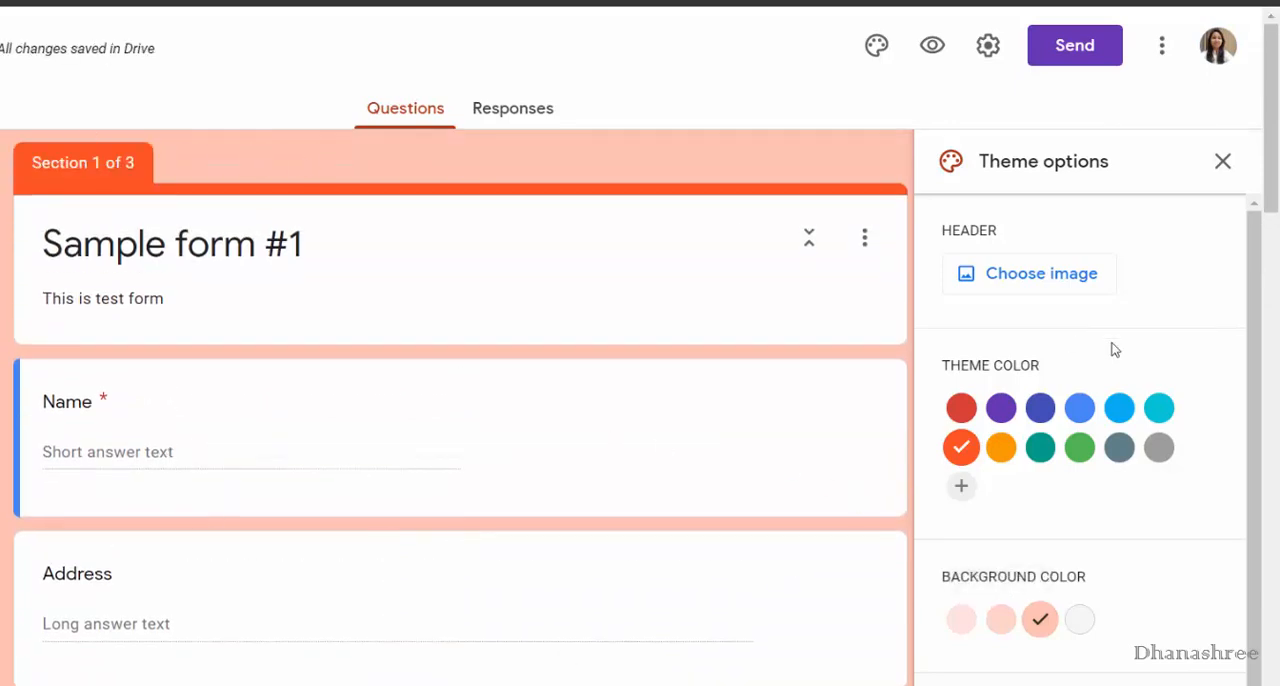
Insert the butterfly picture from the Work and School themes as the form header and choose the lightest background color.
click(1040, 281)
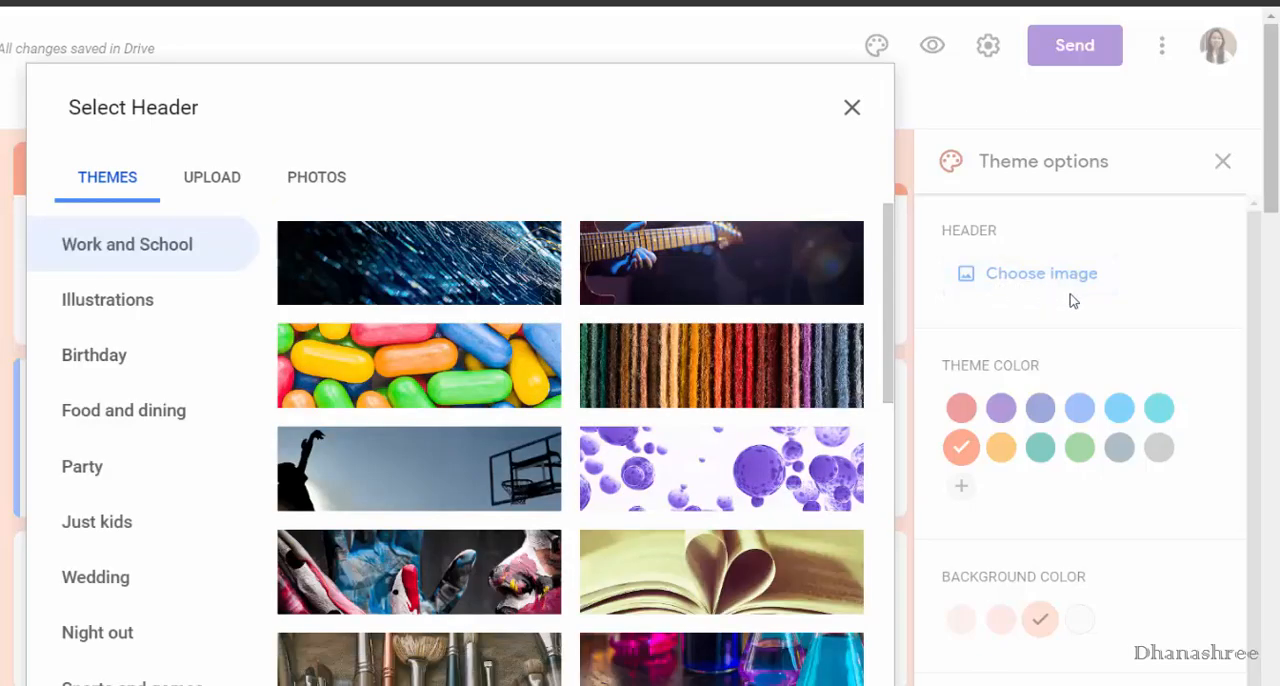
scroll(449, 608, down, 4)
scroll(449, 608, up, 4)
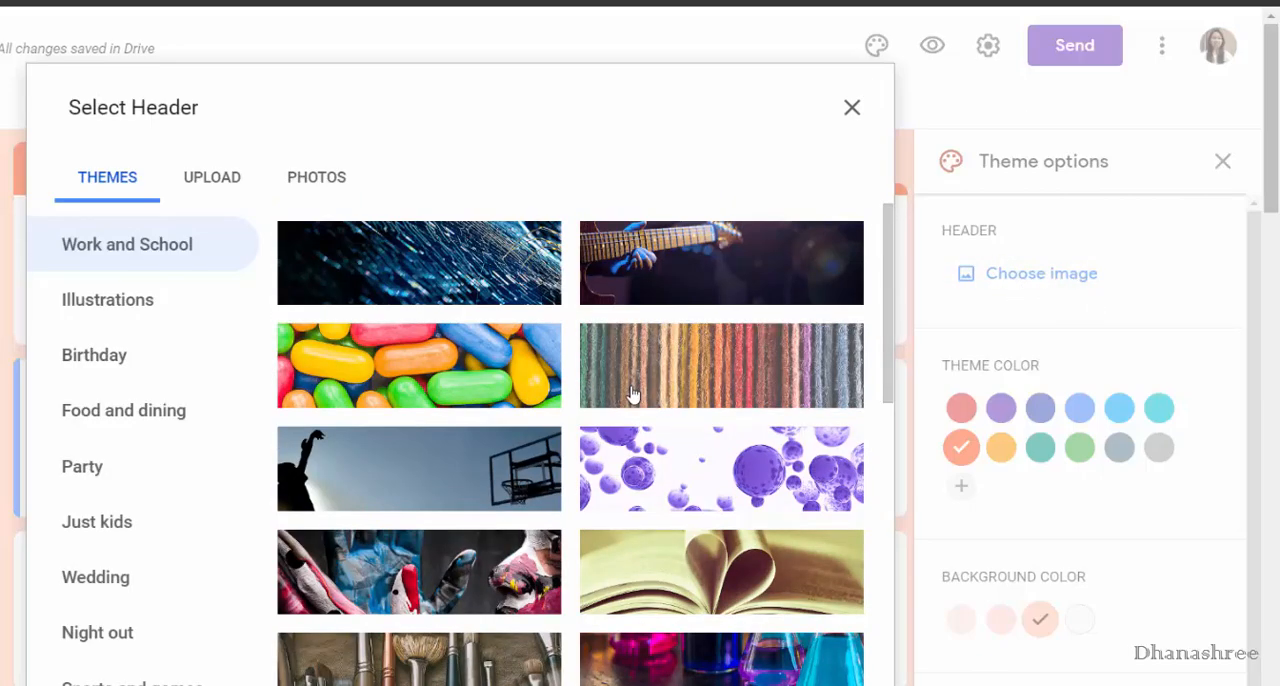
scroll(620, 440, down, 10)
scroll(620, 440, down, 2)
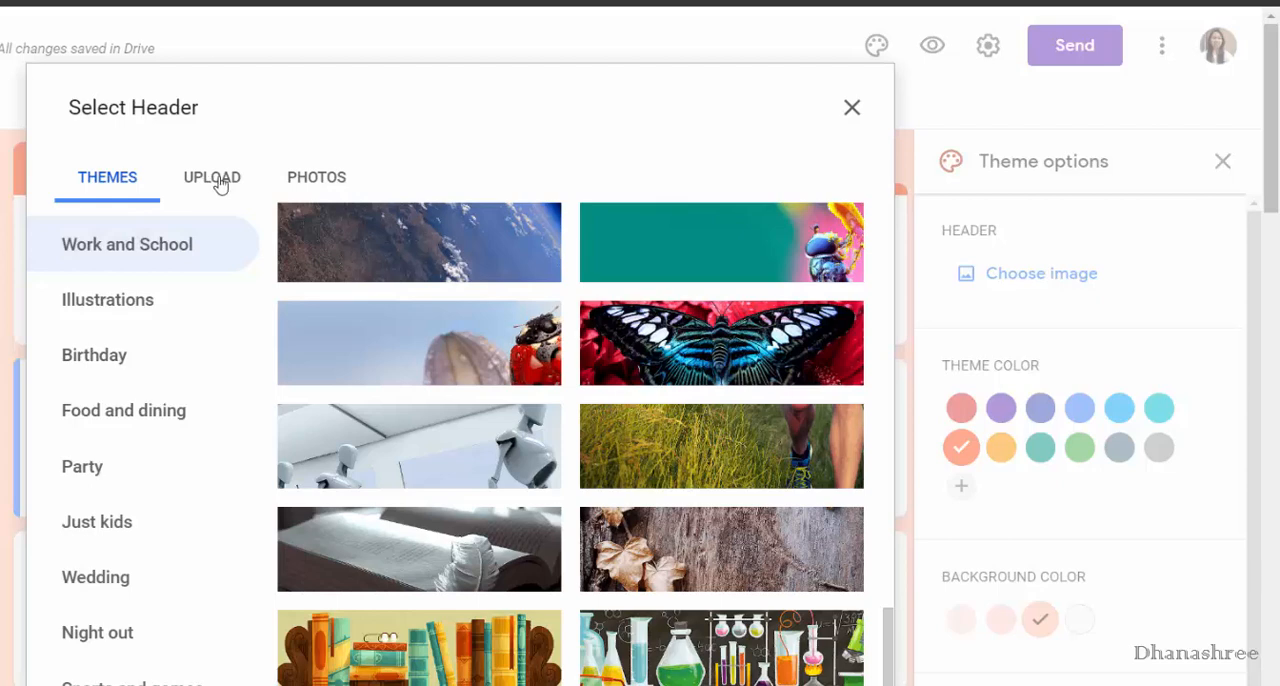
click(617, 314)
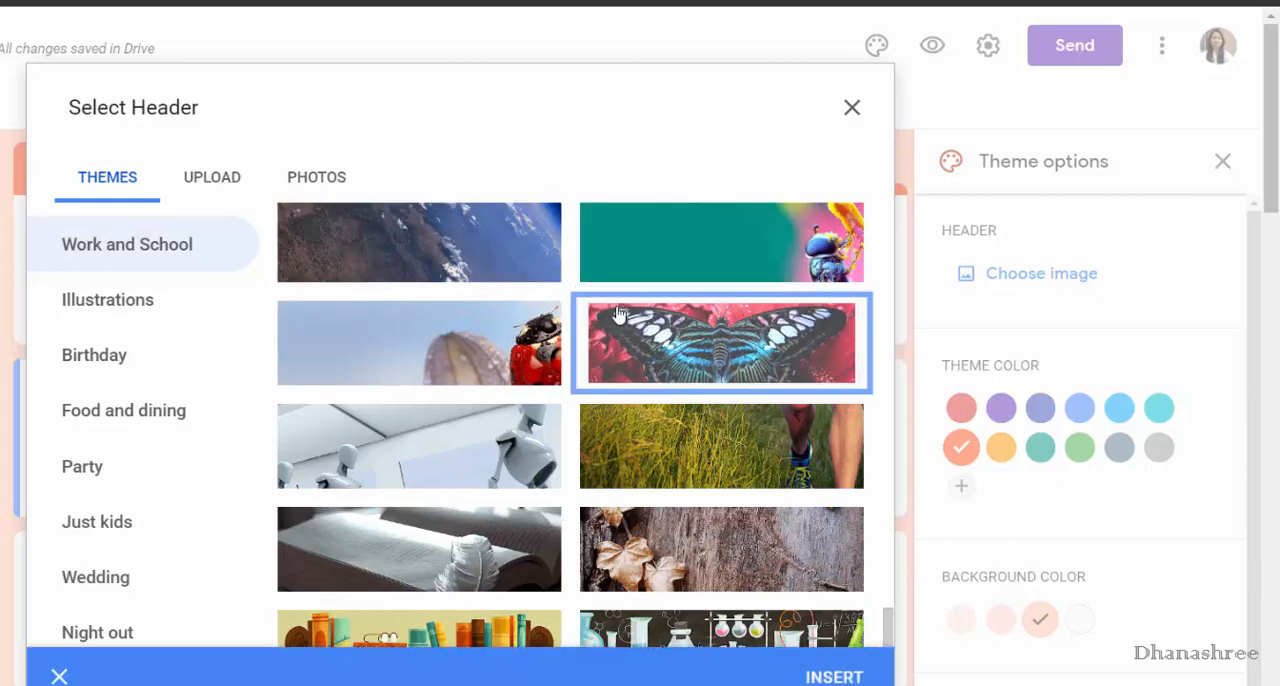
click(835, 677)
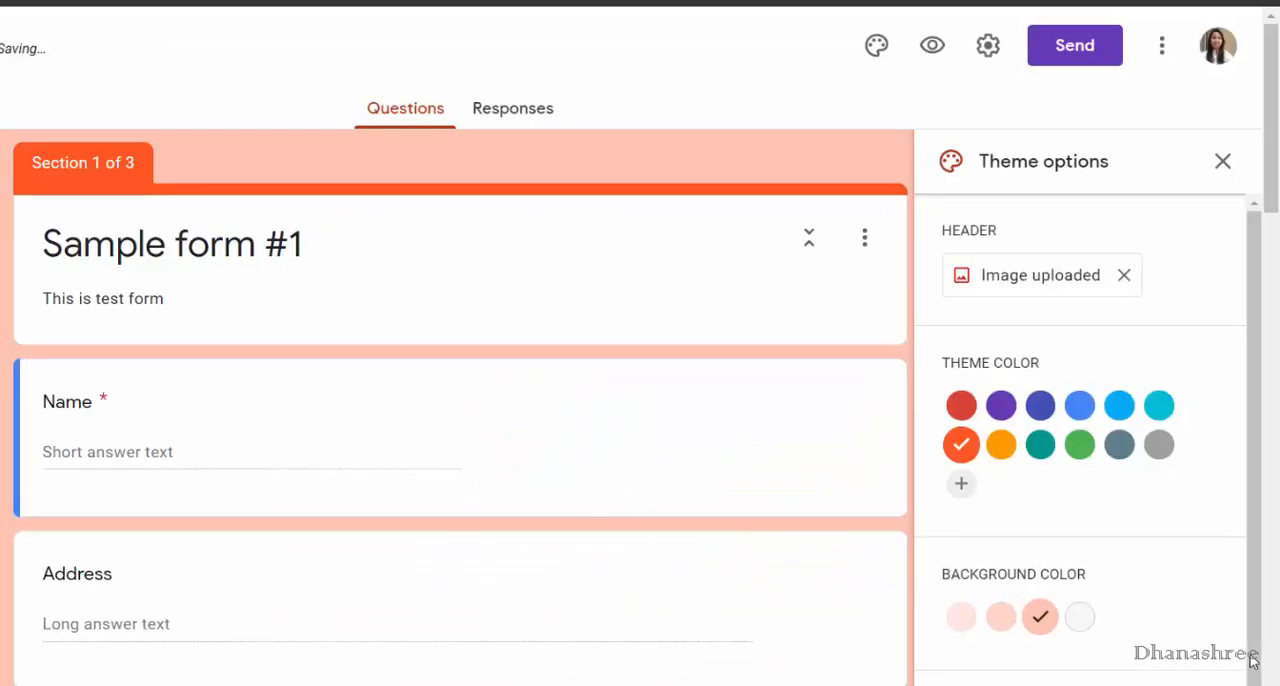
click(958, 616)
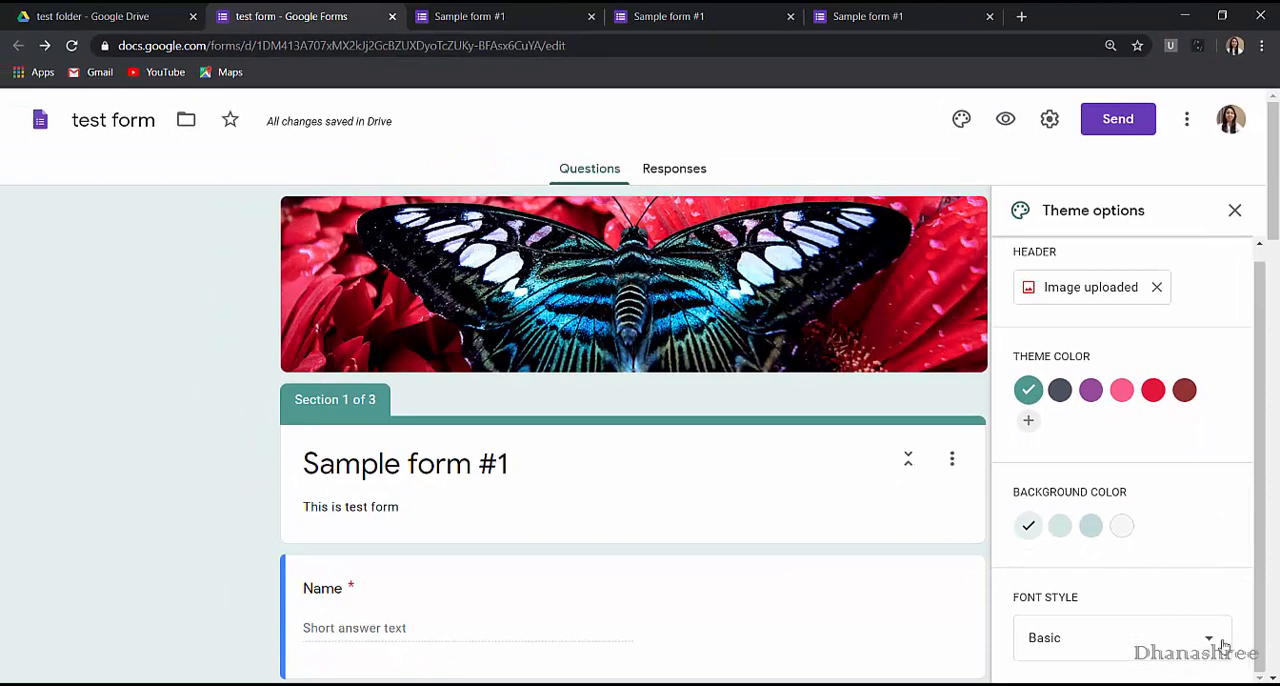
Open a preview of the themed form, return to the editor, and close the theme options.
click(1005, 119)
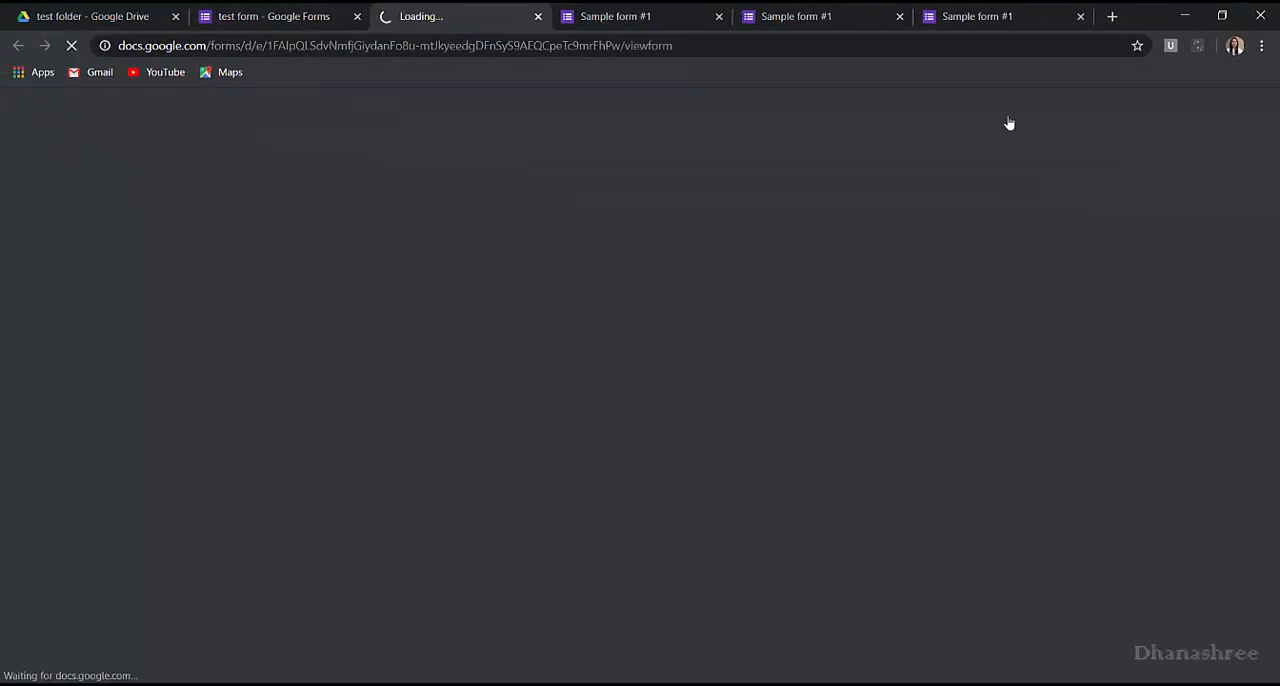
key(ctrl+shift+Tab)
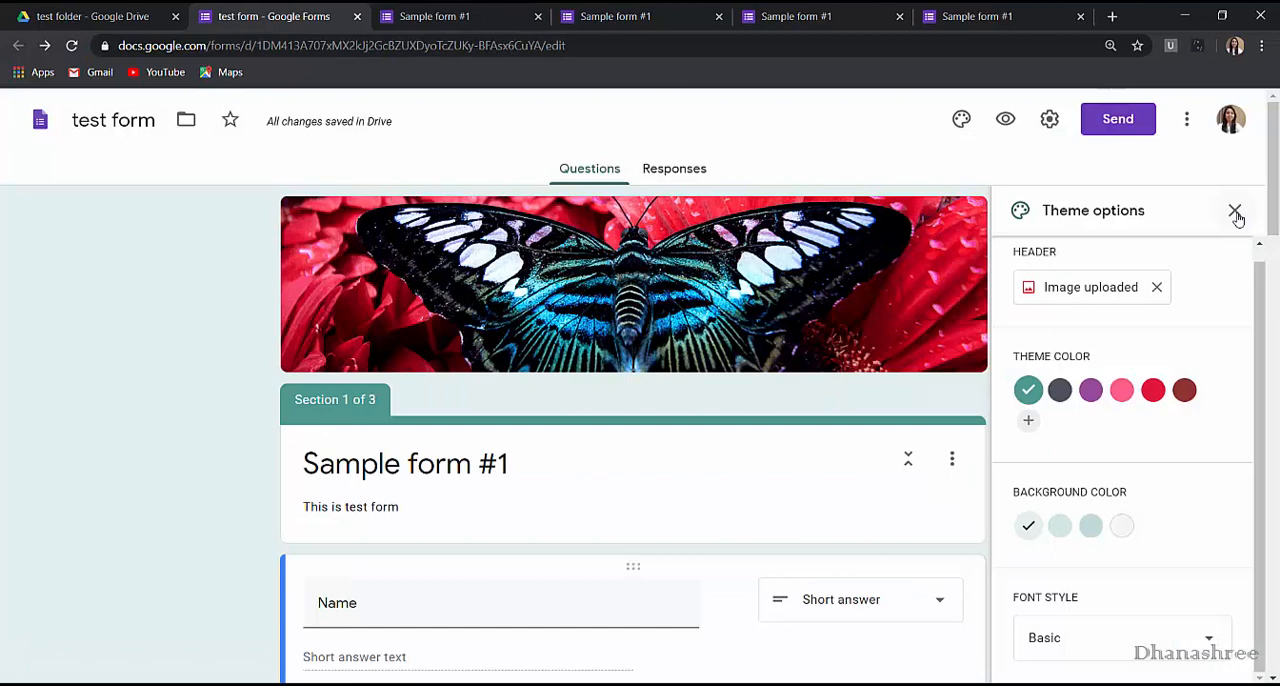
click(1235, 212)
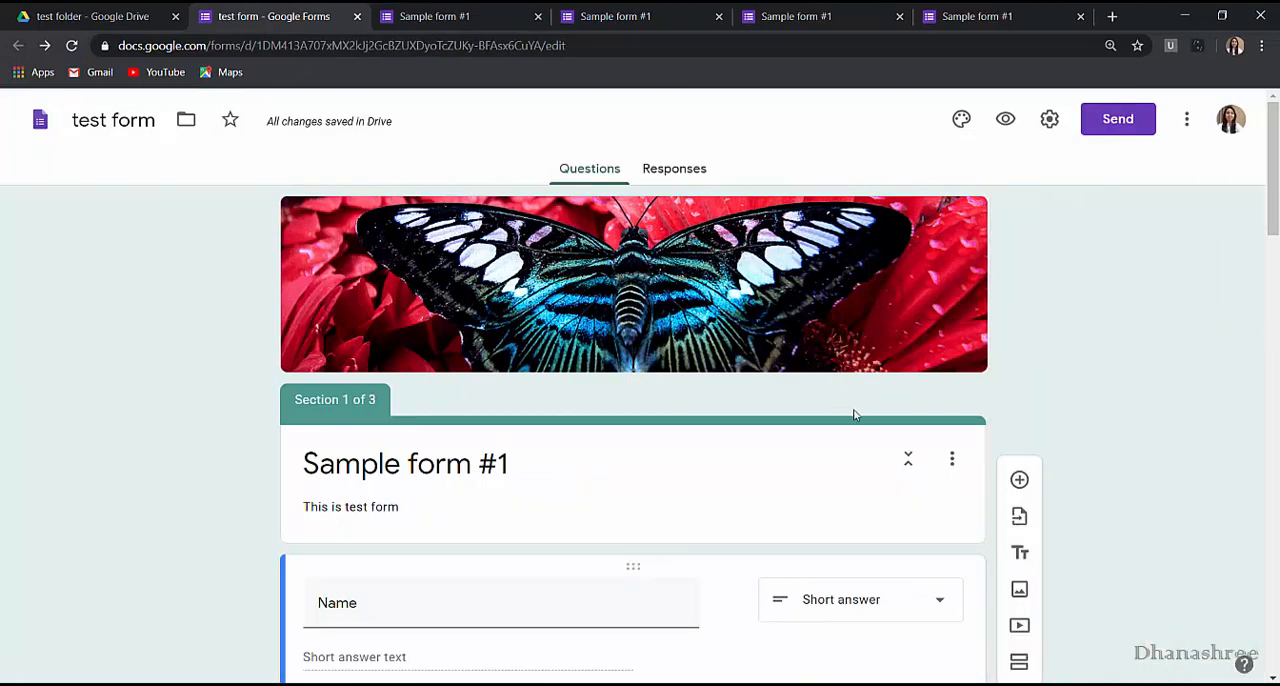
scroll(854, 415, down, 2)
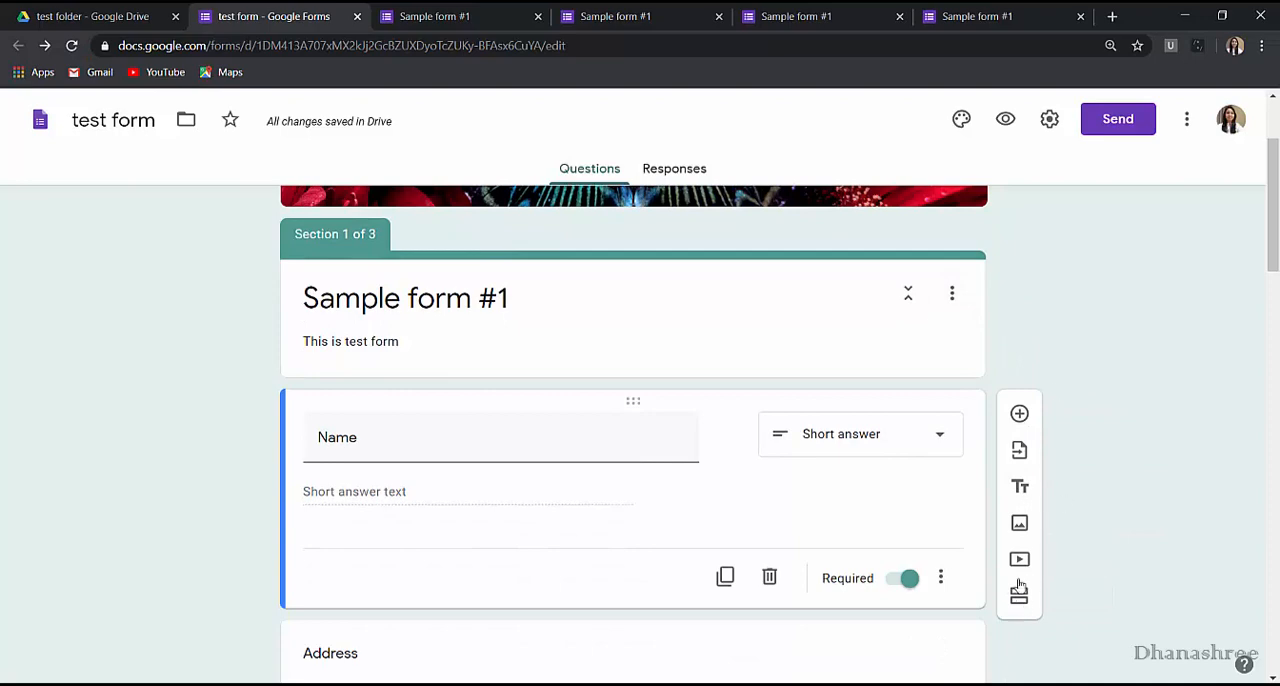
scroll(857, 600, up, 2)
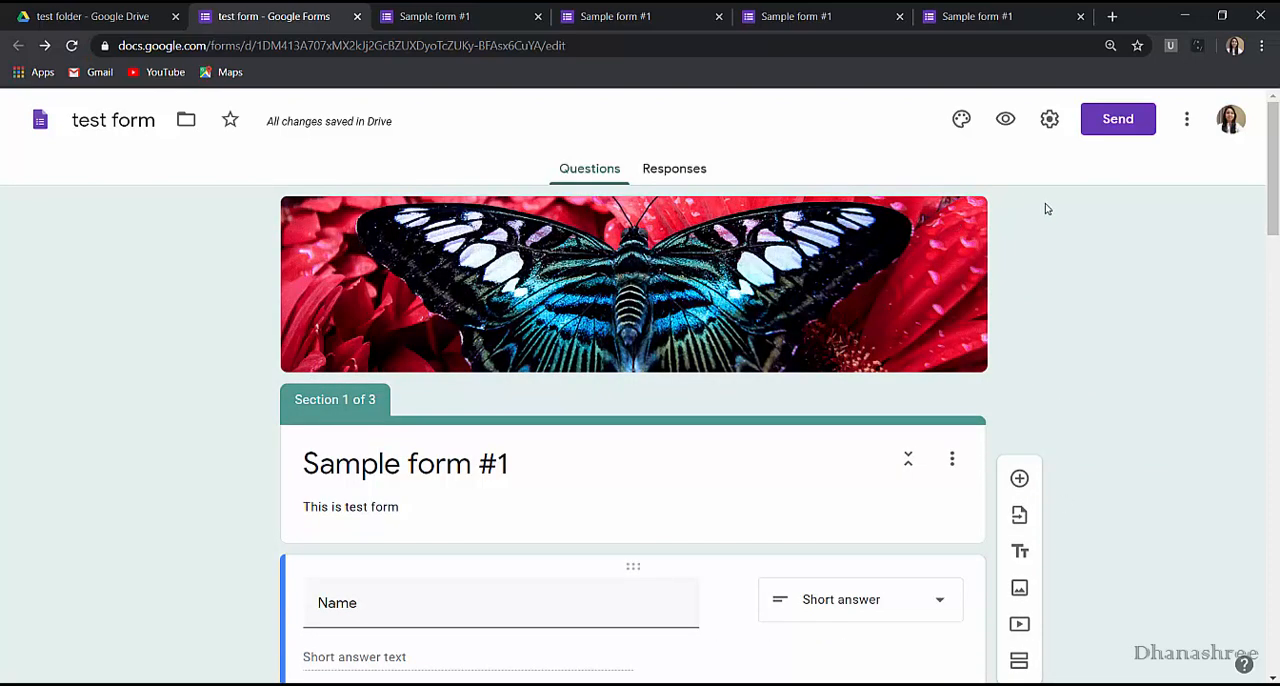
Enable Collect email addresses and Edit after submit in the form's general settings, trying Limit to 1 response and clearing it again.
click(1050, 121)
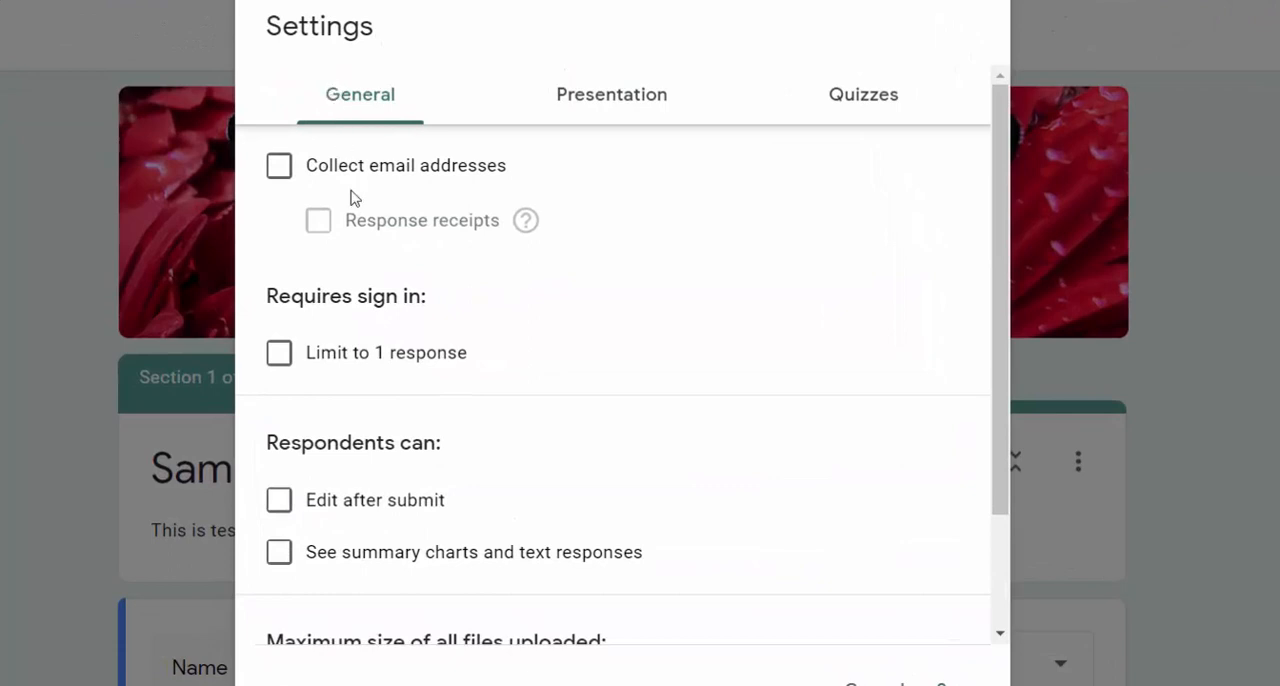
click(278, 166)
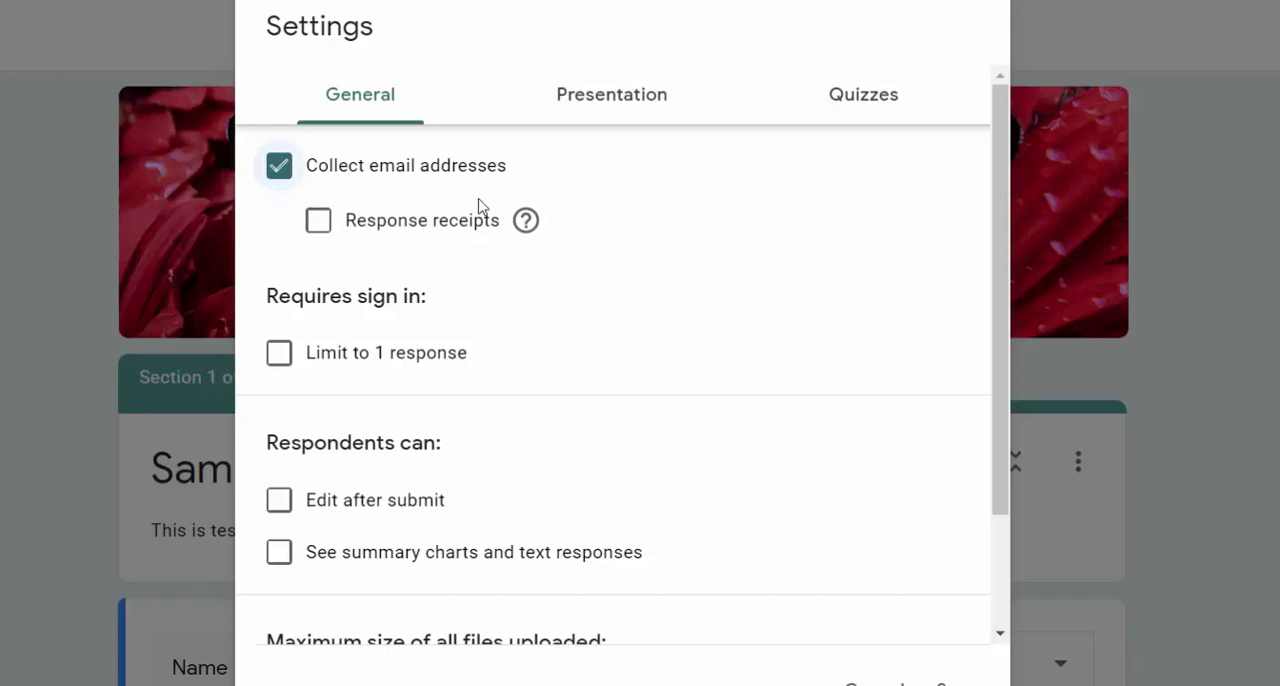
key(Tab)
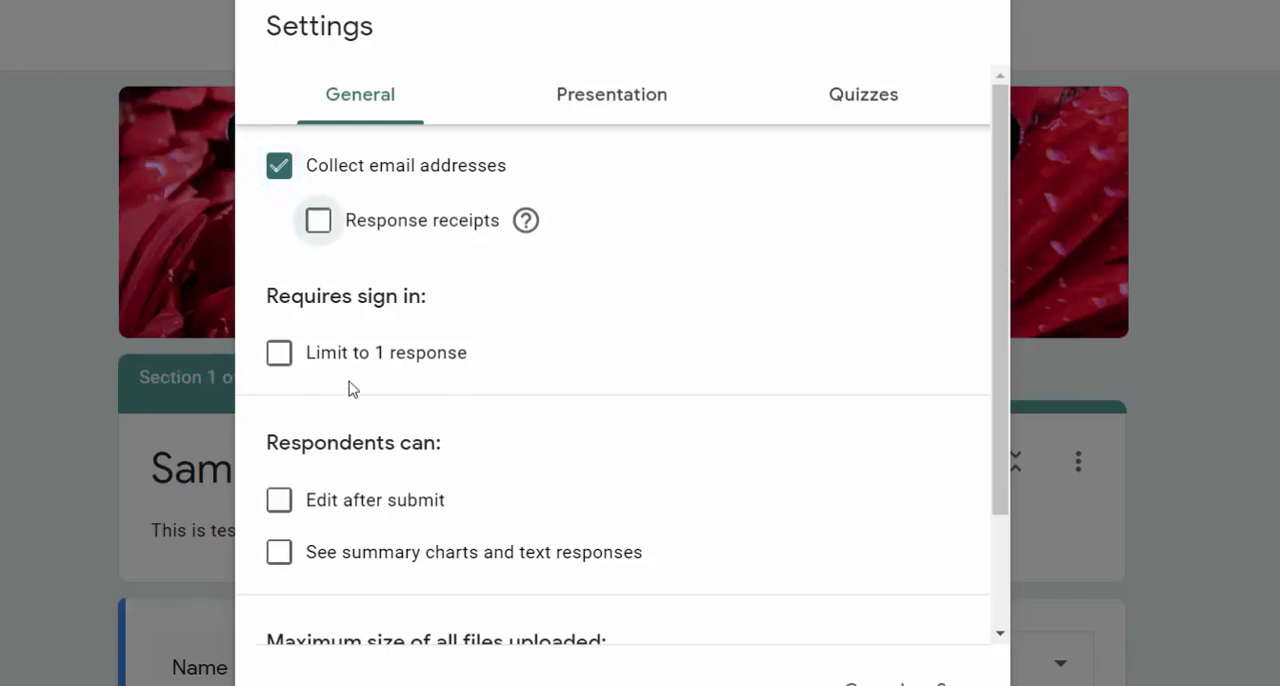
click(280, 355)
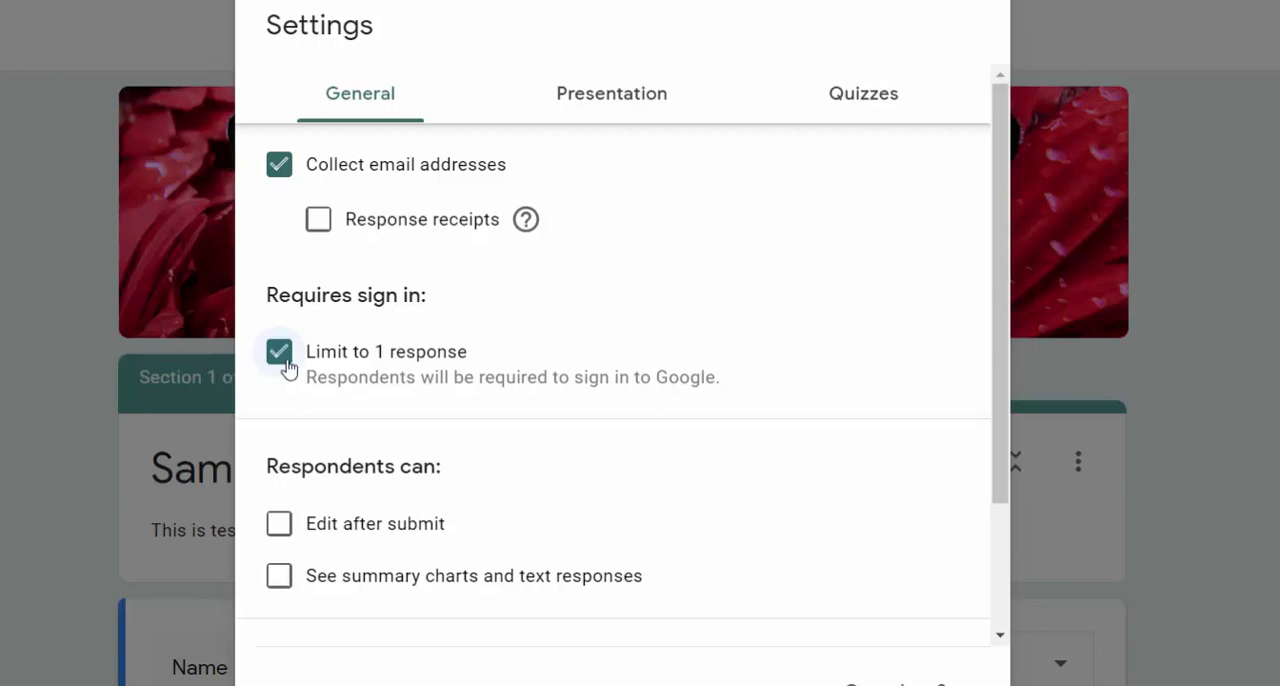
click(284, 360)
scroll(548, 534, down, 1)
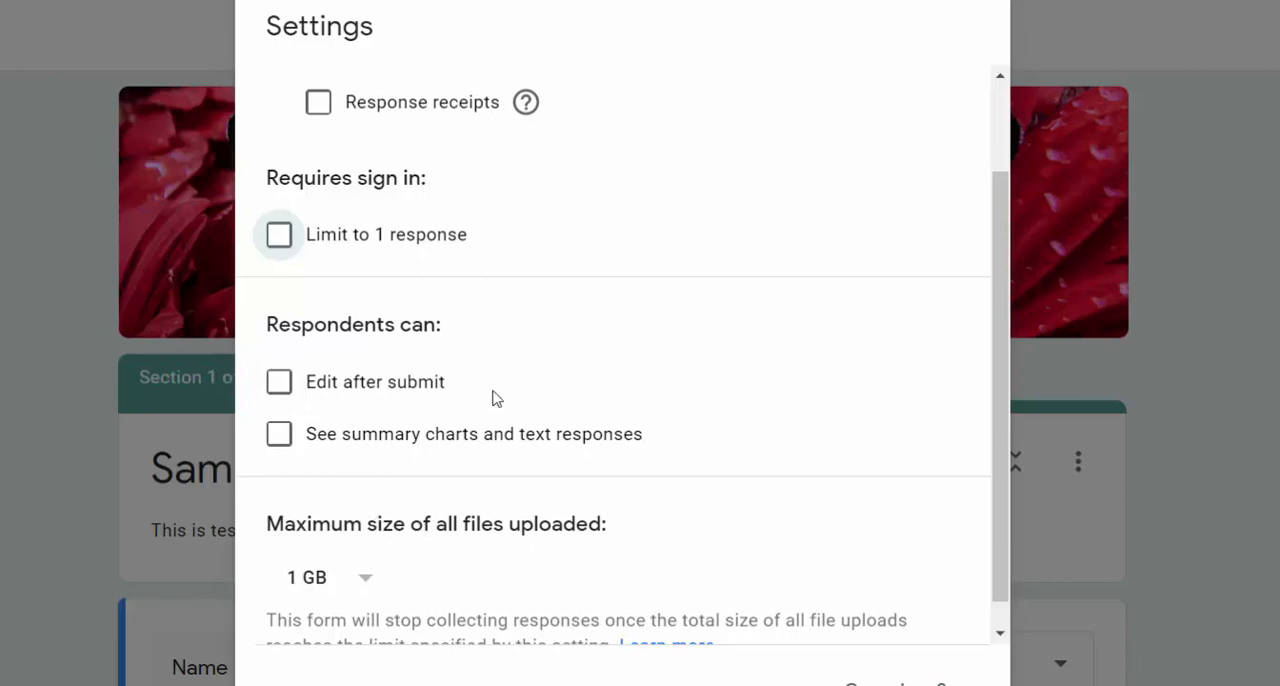
scroll(282, 510, up, 1)
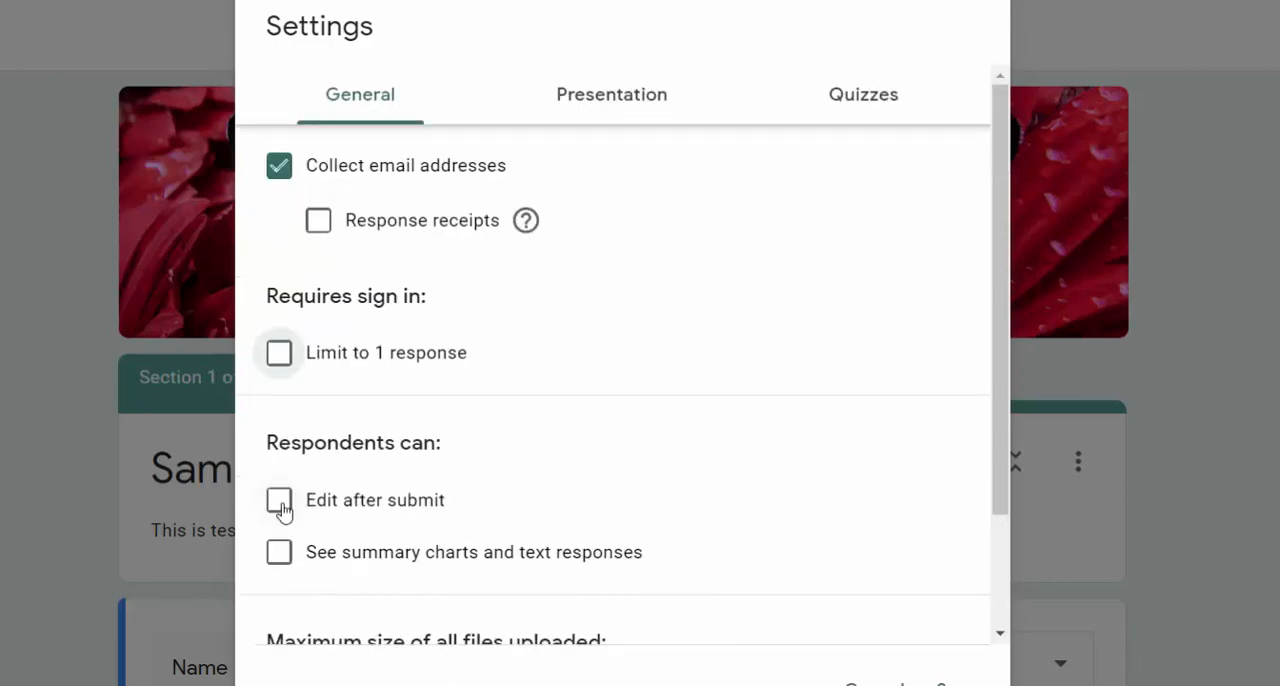
click(280, 503)
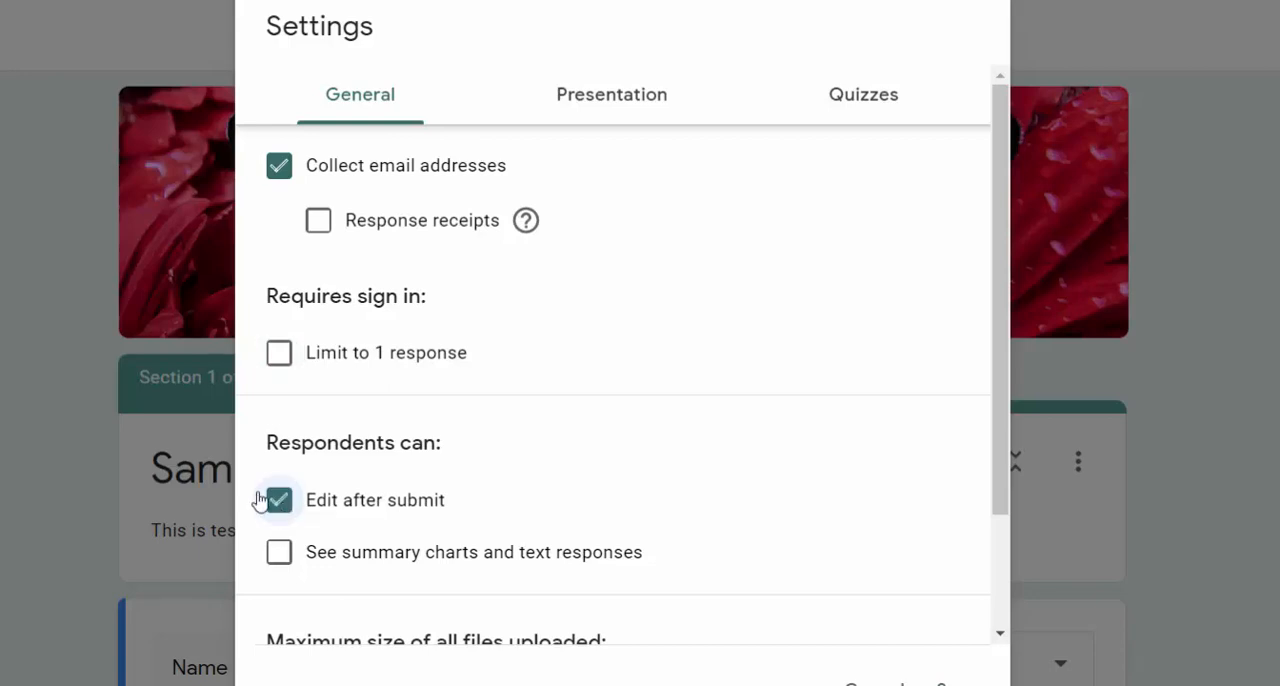
Set the confirmation message in the form's presentation settings to "Thanks for reponse".
click(649, 115)
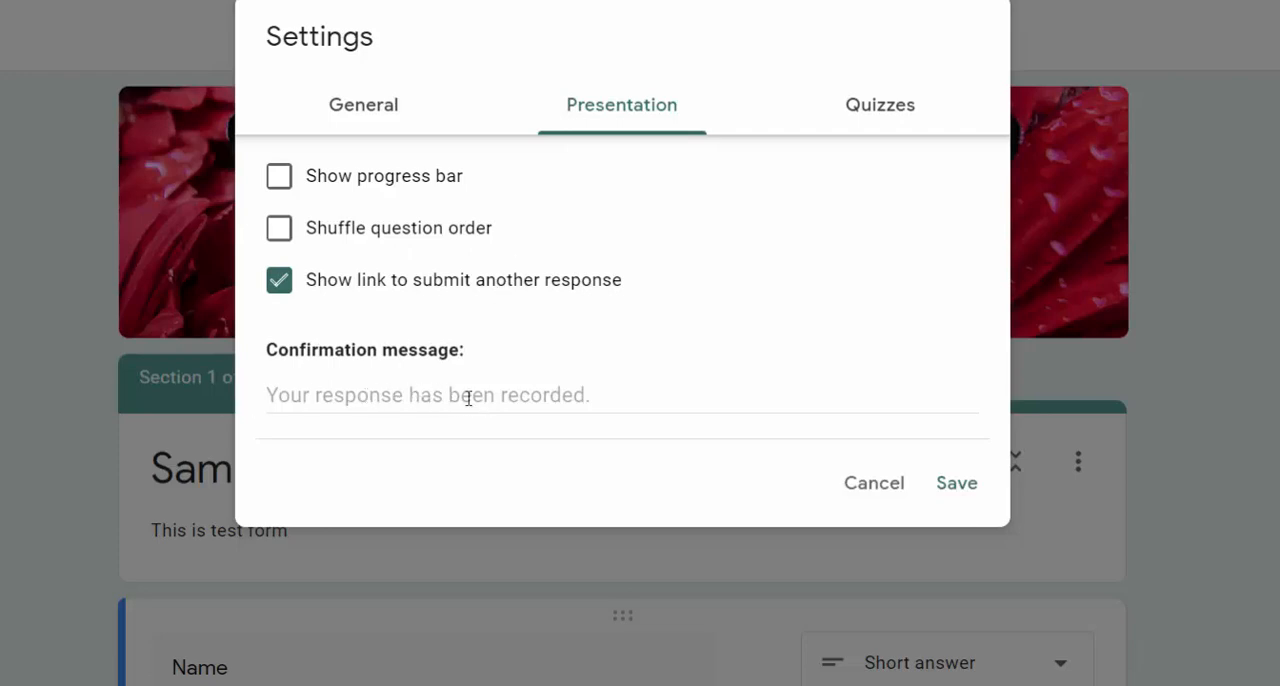
click(293, 397)
text(hank)
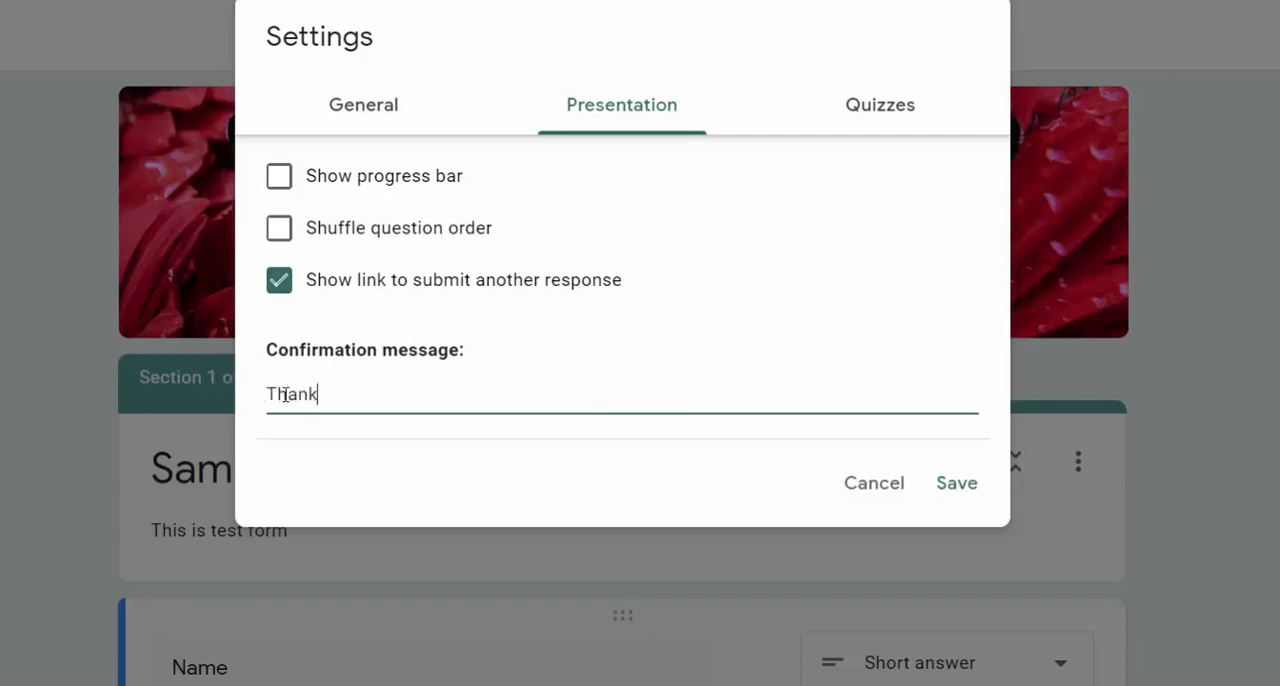
text(s for reponse)
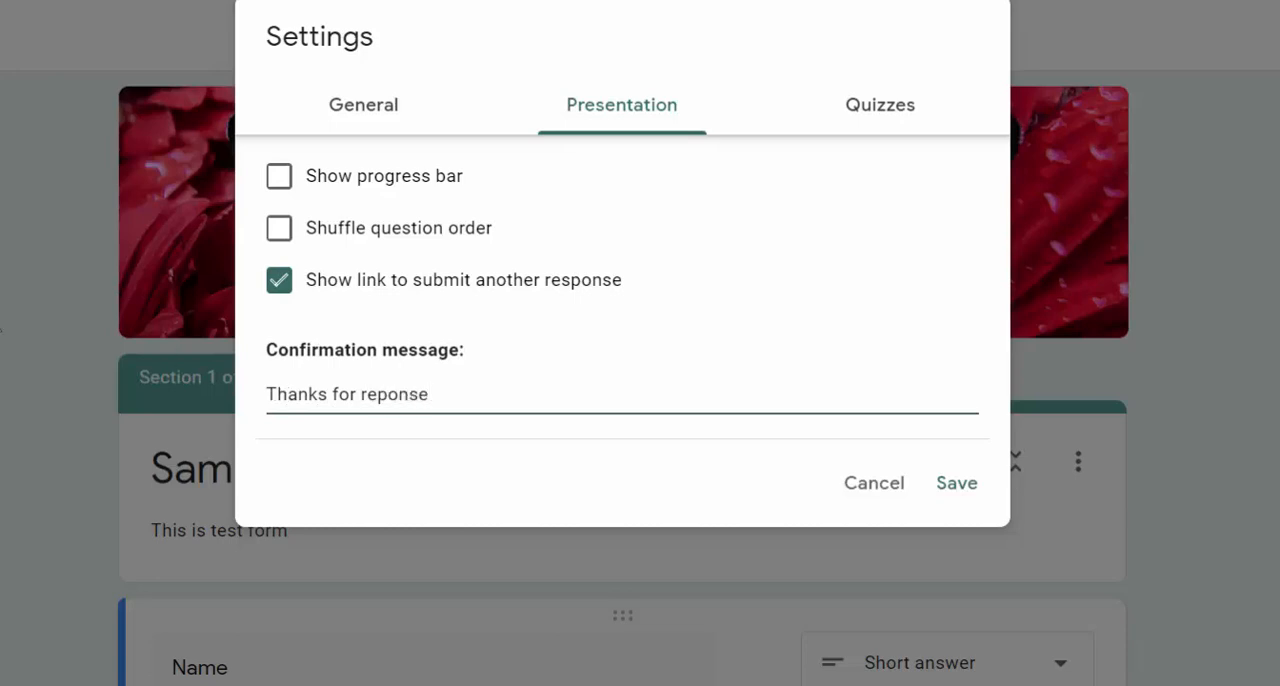
text(s)
Make the form a quiz, check the general settings again, and save the form settings.
click(869, 121)
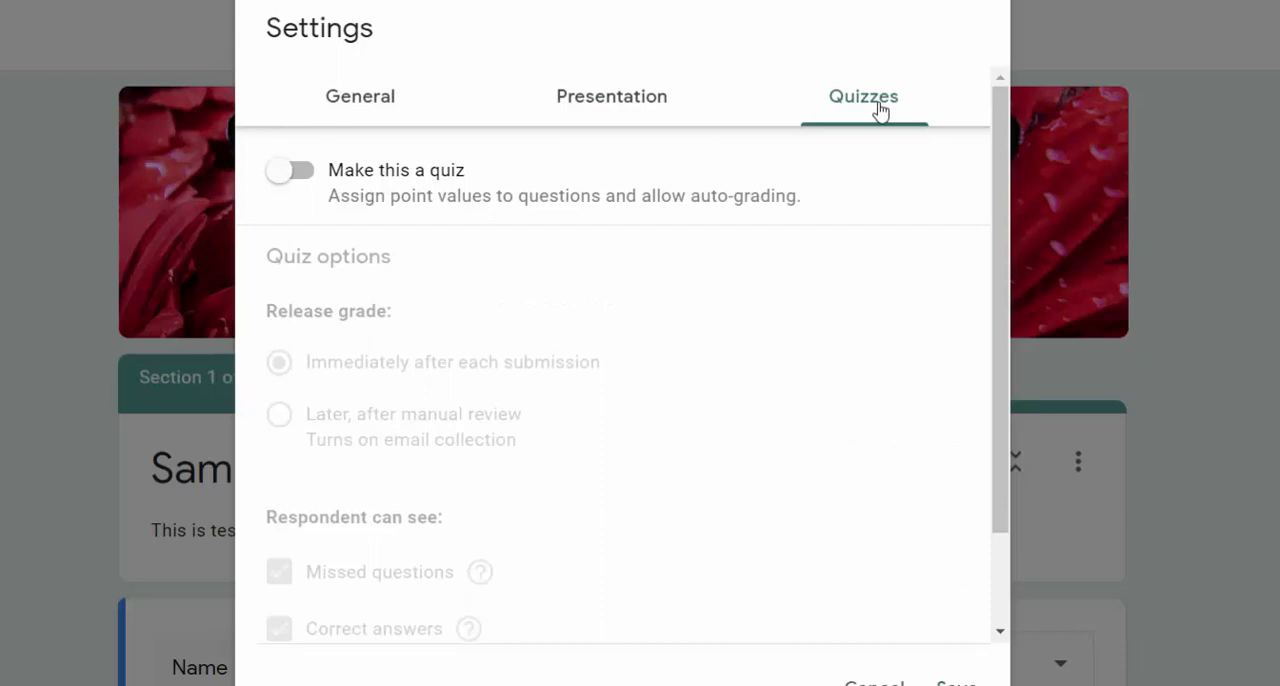
click(291, 175)
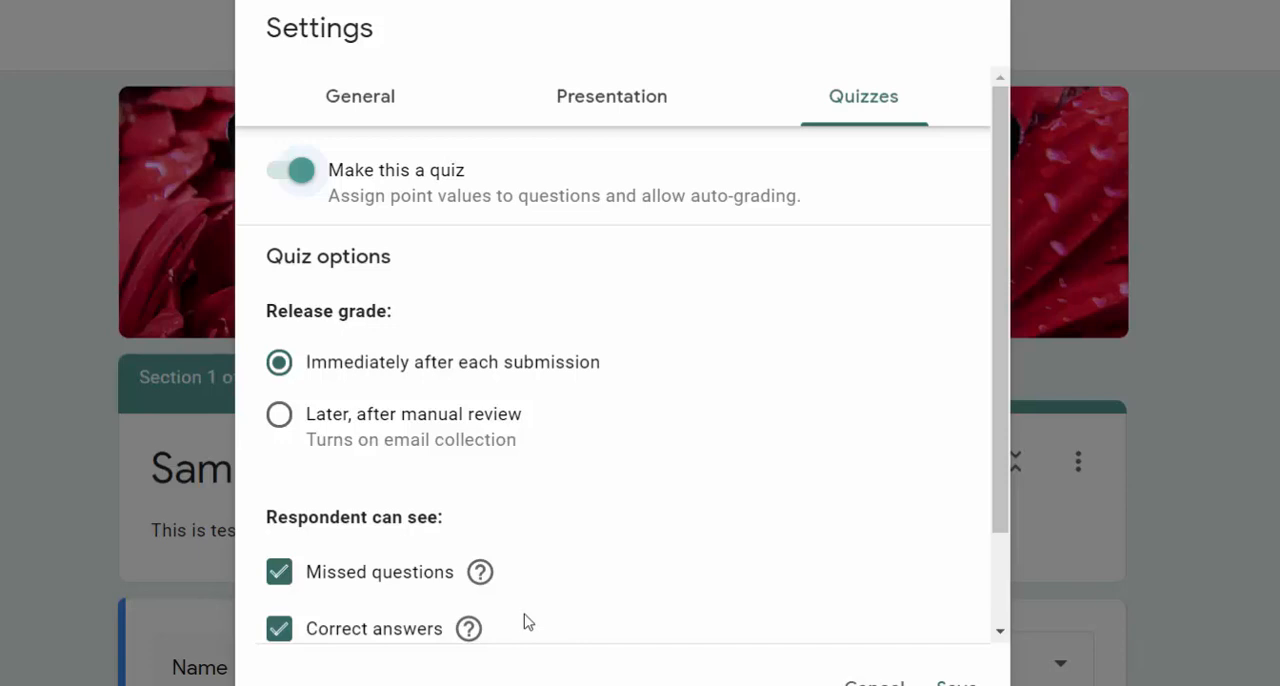
click(389, 108)
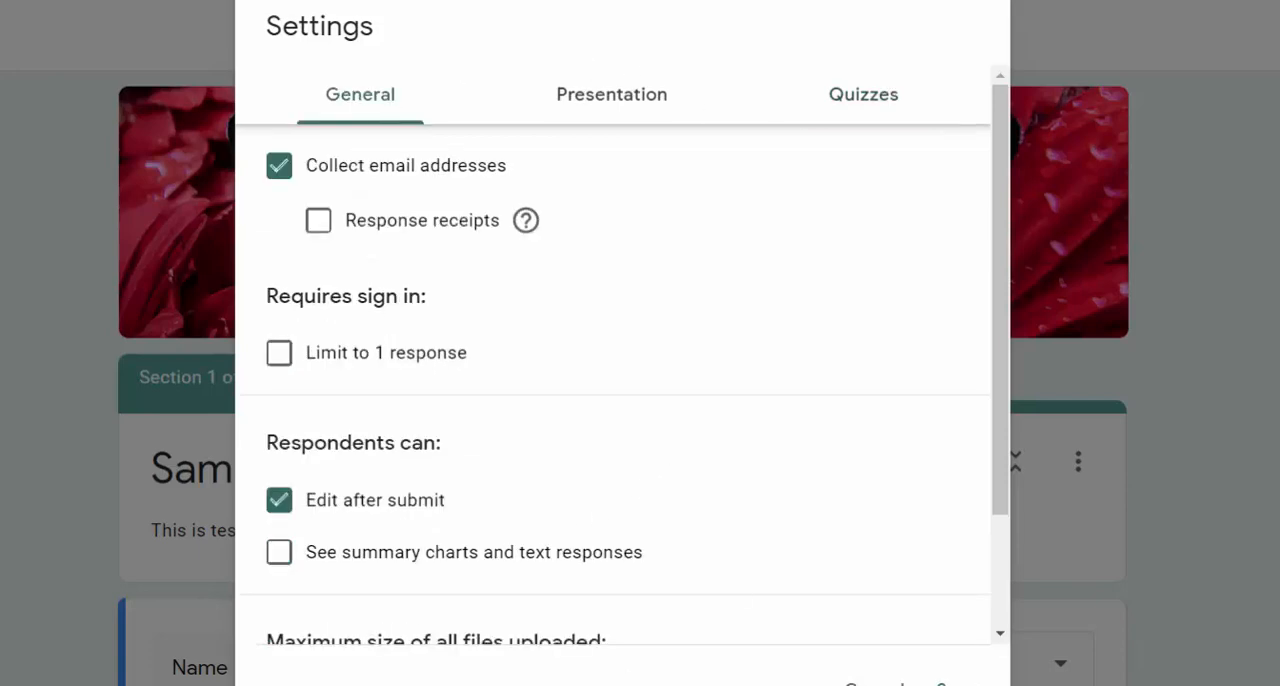
click(953, 682)
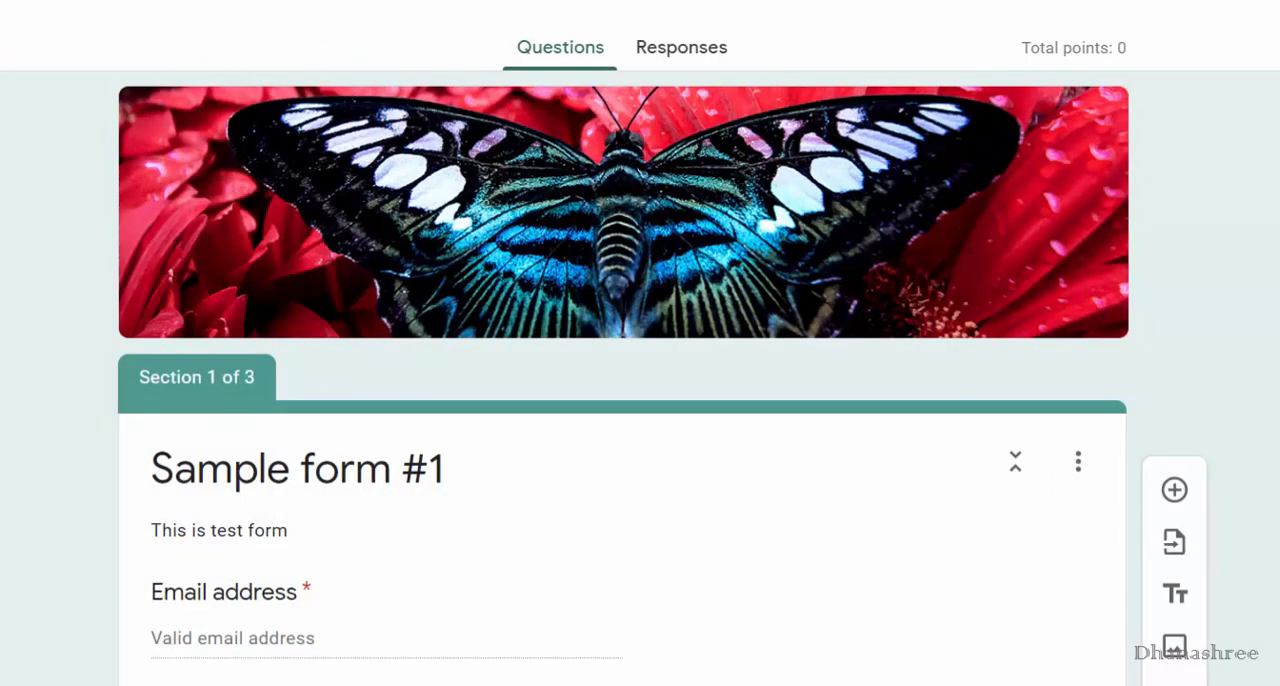
Start a copy of the form and name it "test form 2".
scroll(676, 677, down, 5)
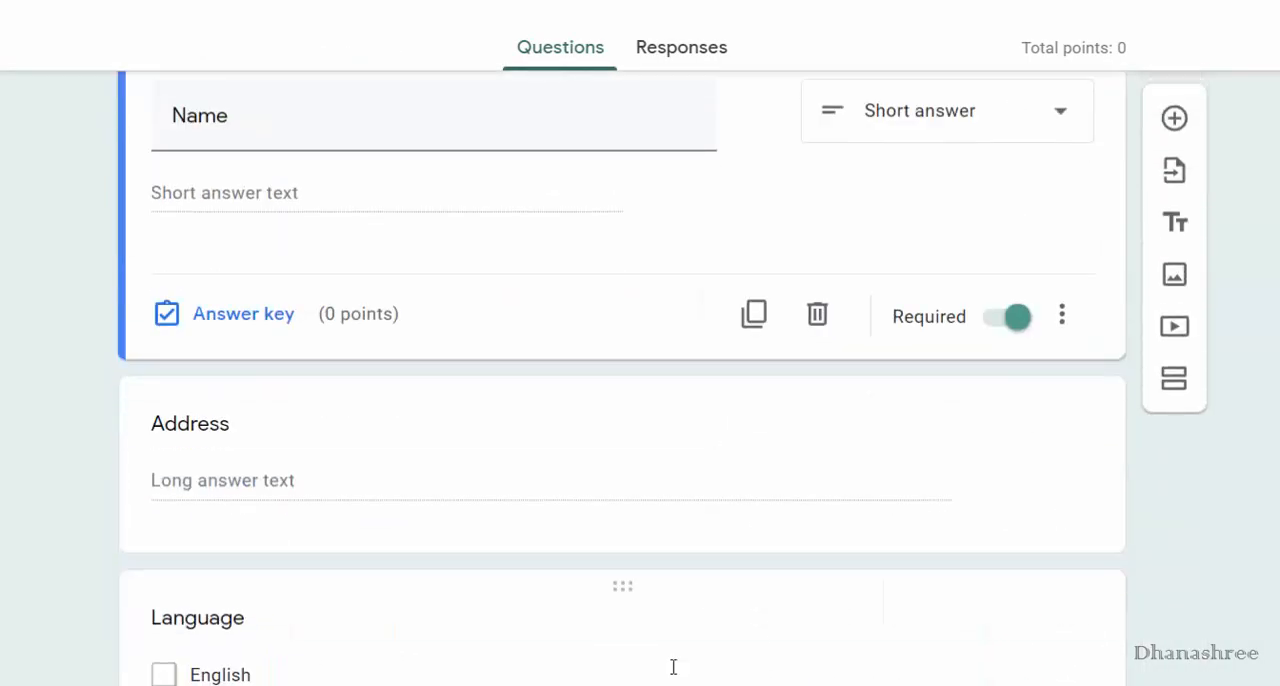
scroll(673, 667, up, 4)
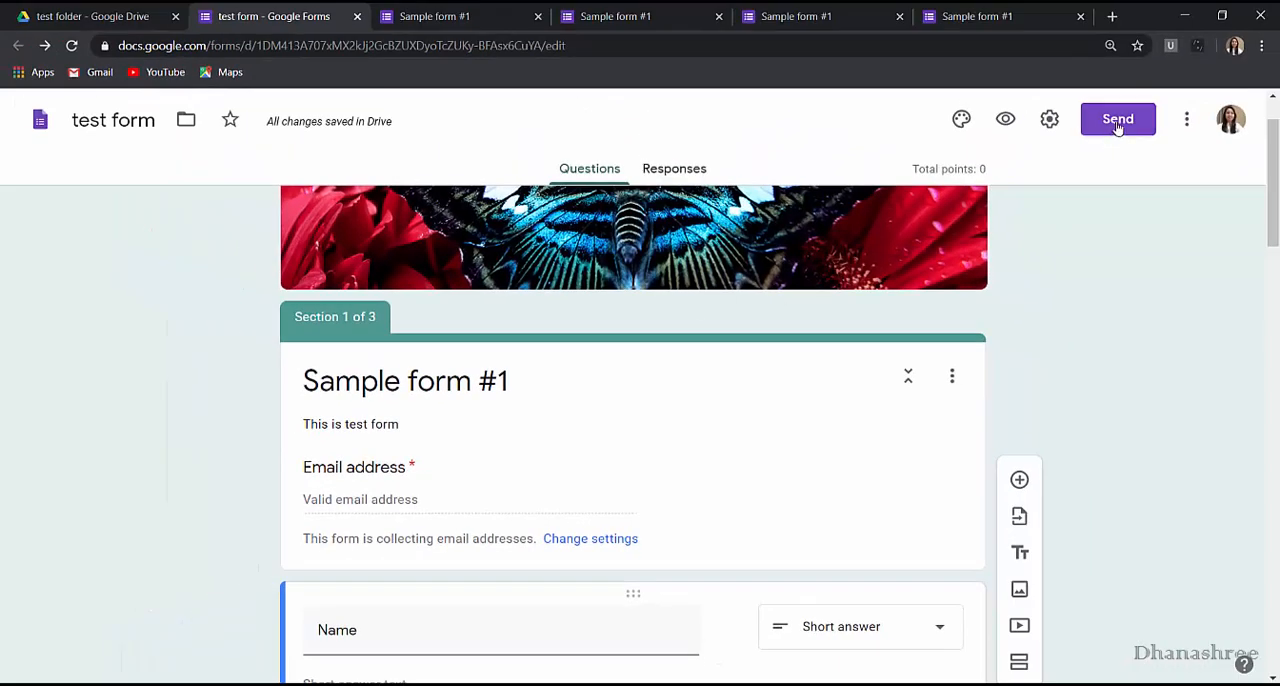
click(1188, 120)
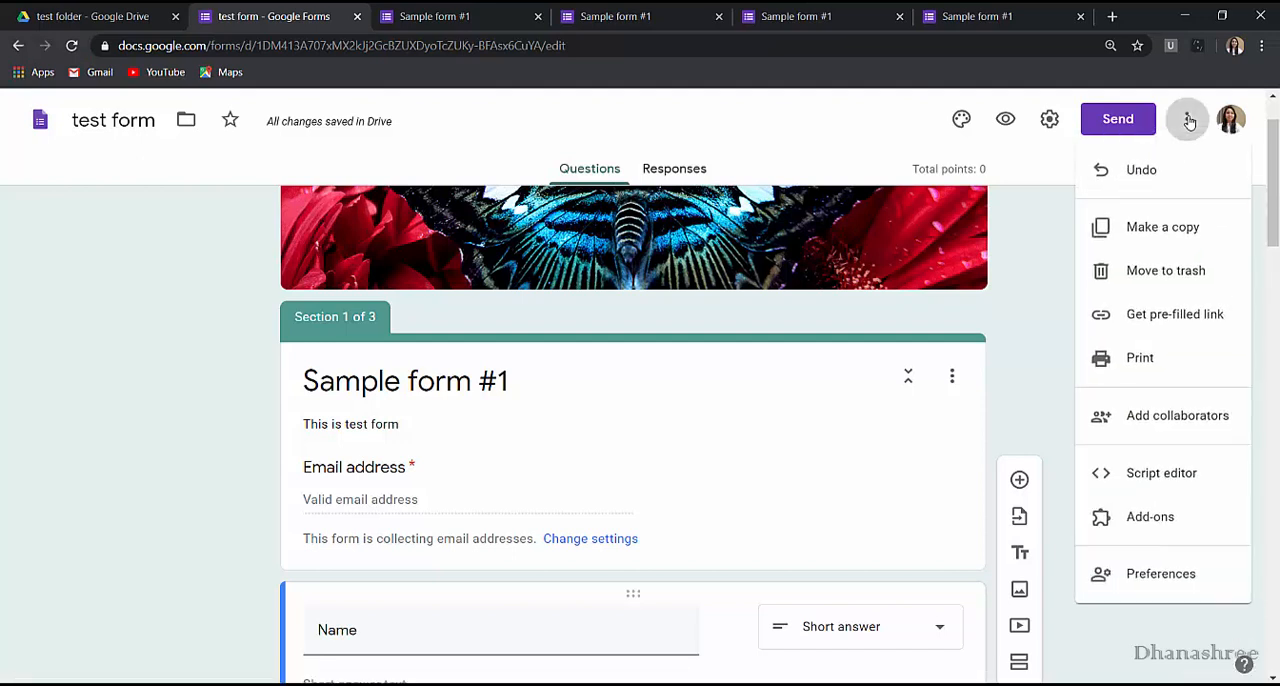
click(1150, 247)
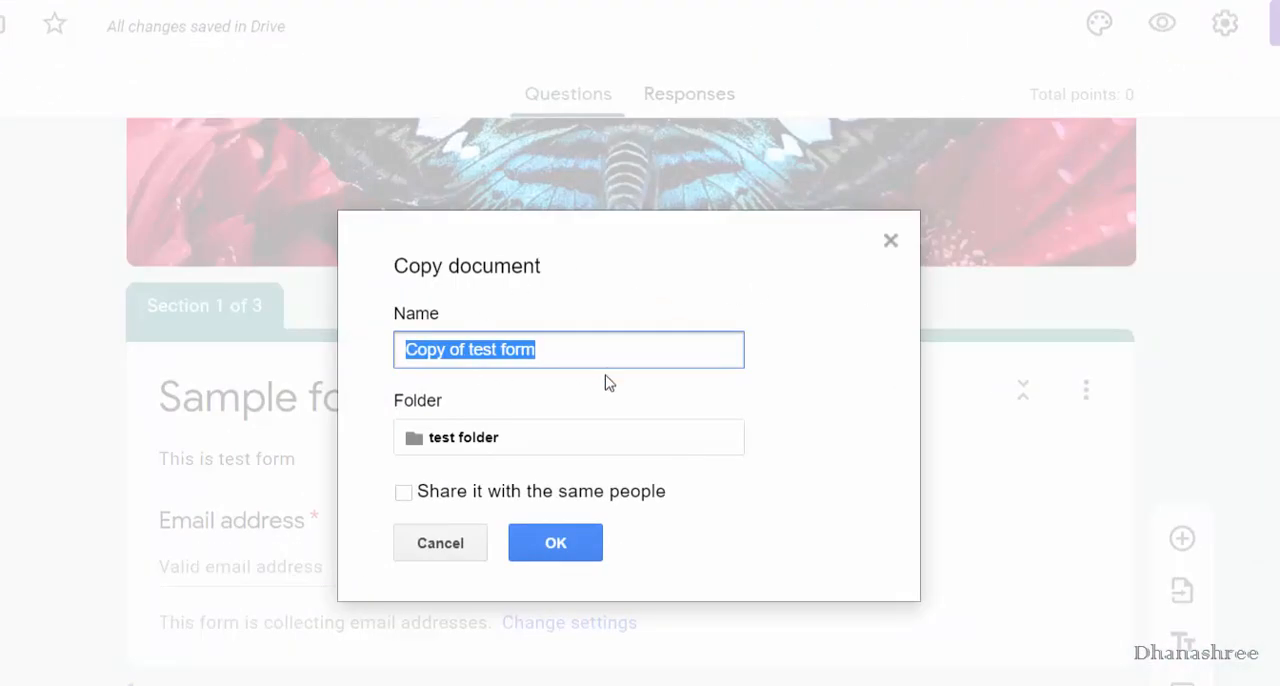
text(test)
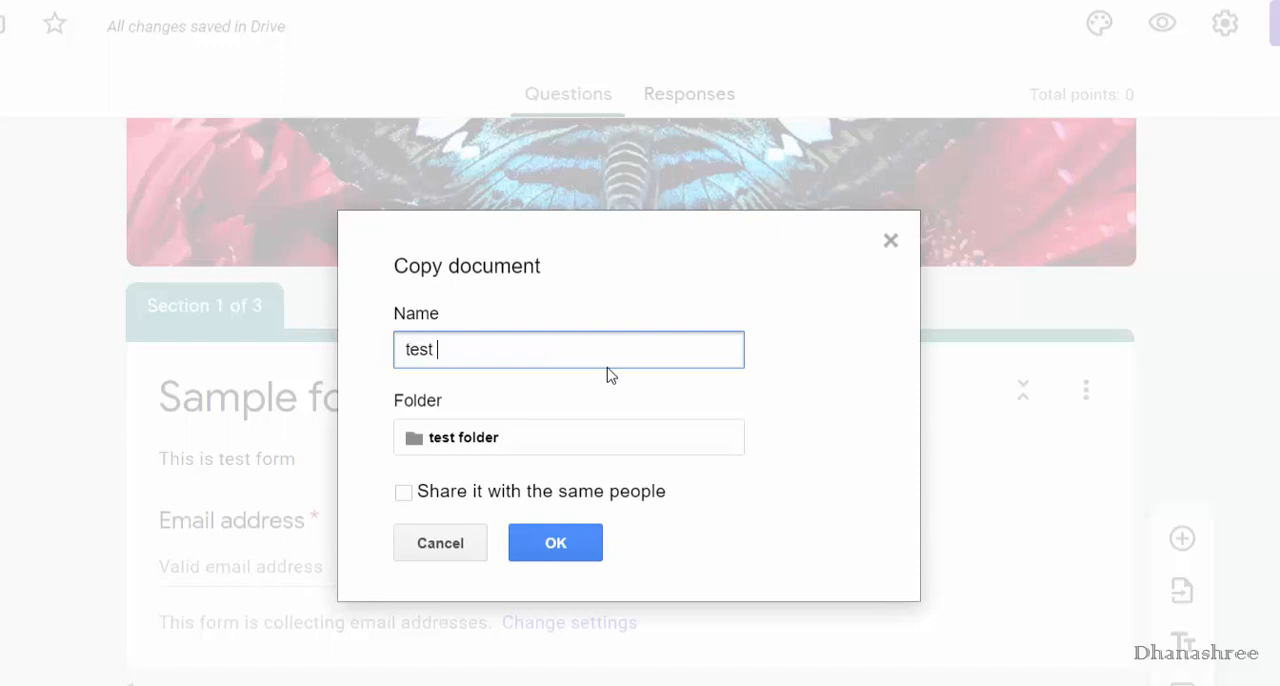
text( form 2)
Set the copy's destination to the temp folder inside test folder in My Drive, and create the copy.
click(605, 448)
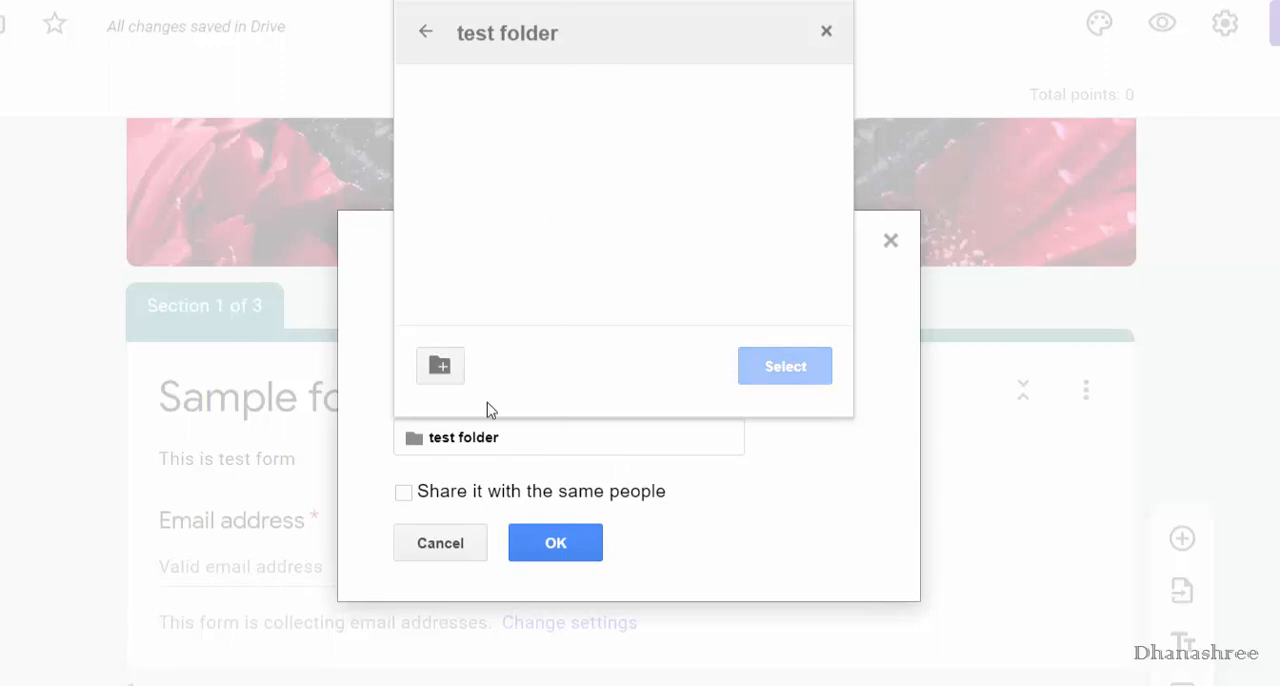
click(427, 35)
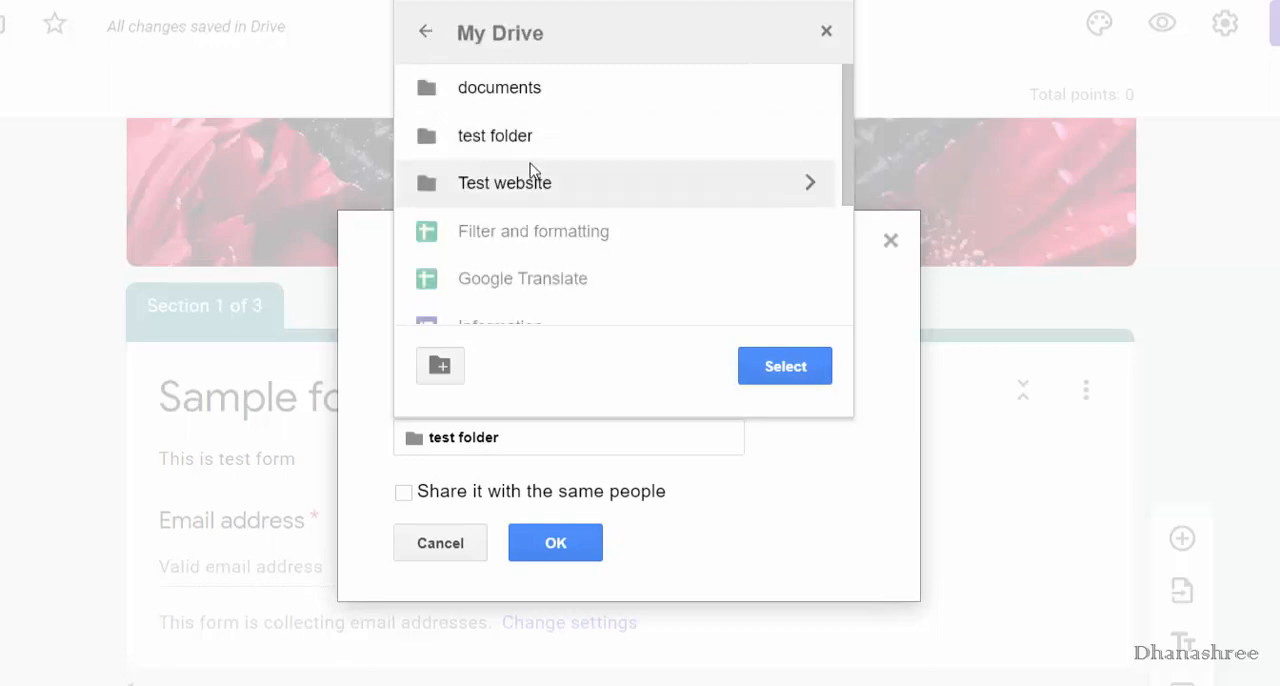
click(726, 148)
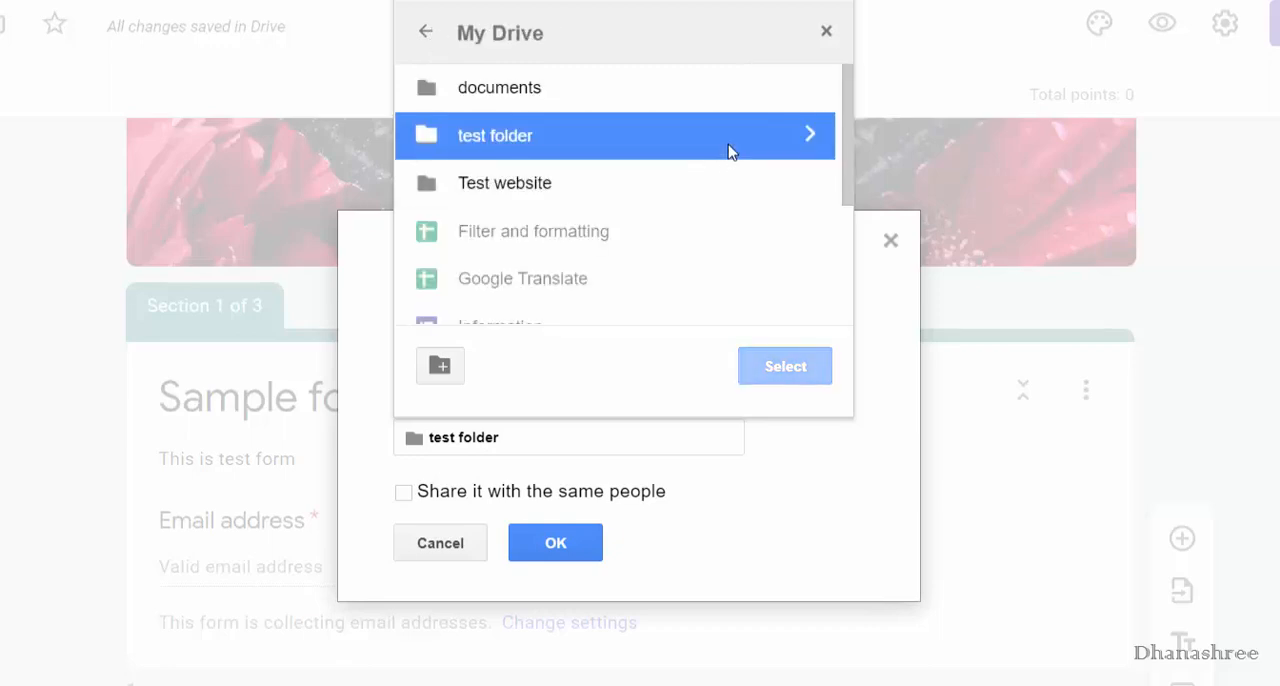
click(808, 136)
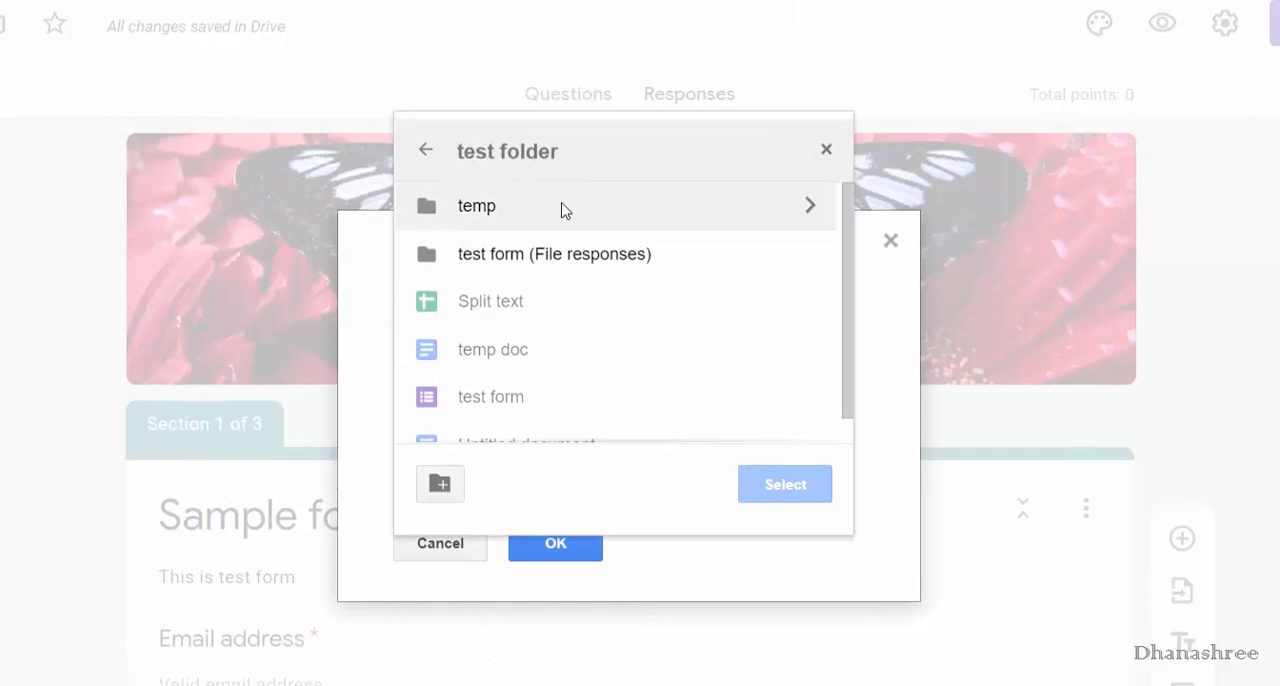
click(811, 215)
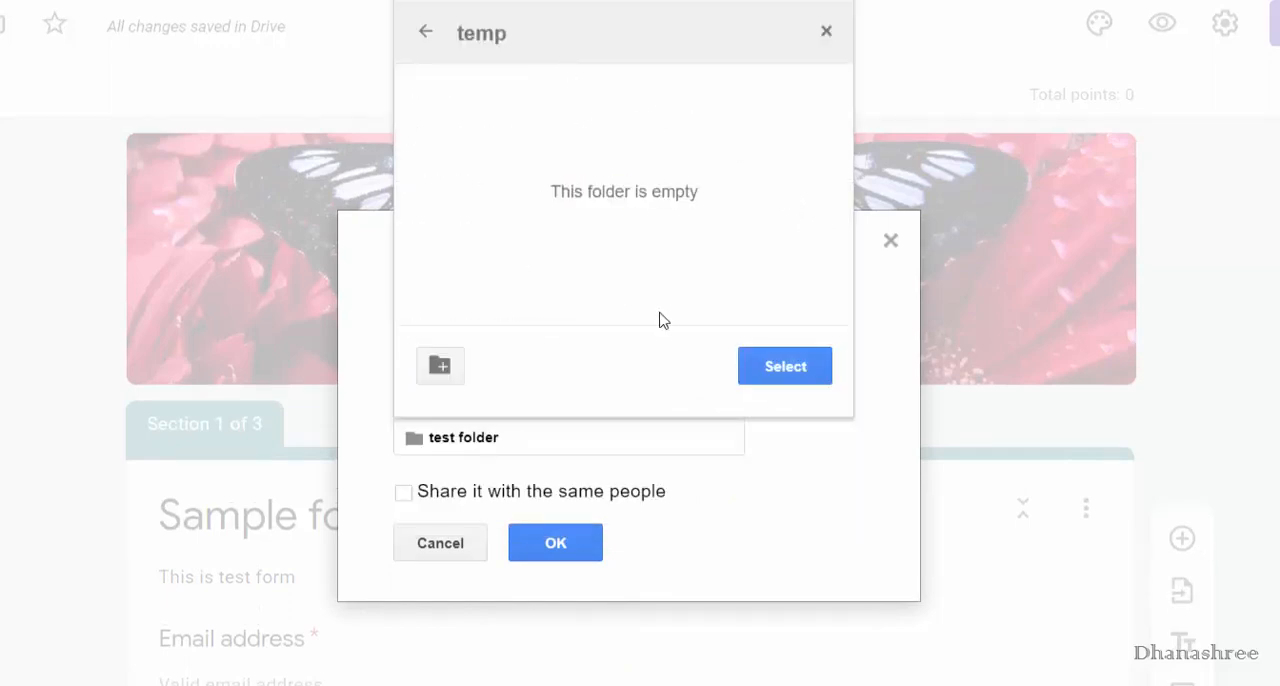
click(818, 379)
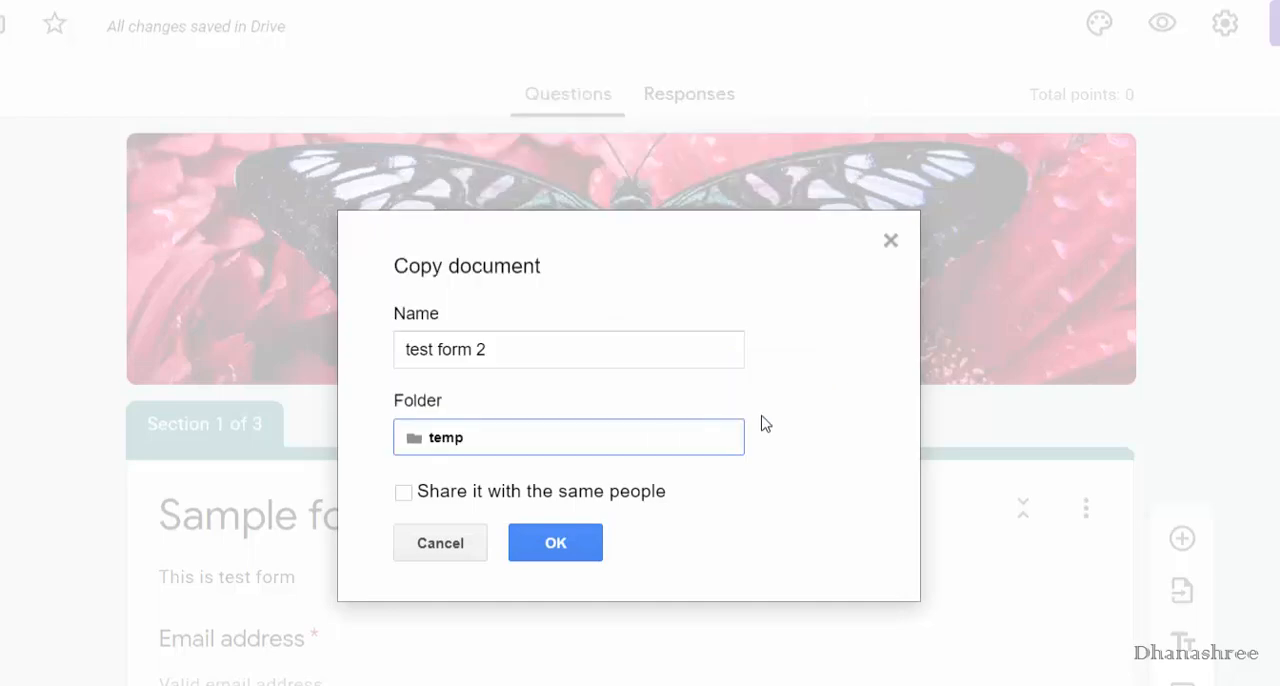
click(578, 531)
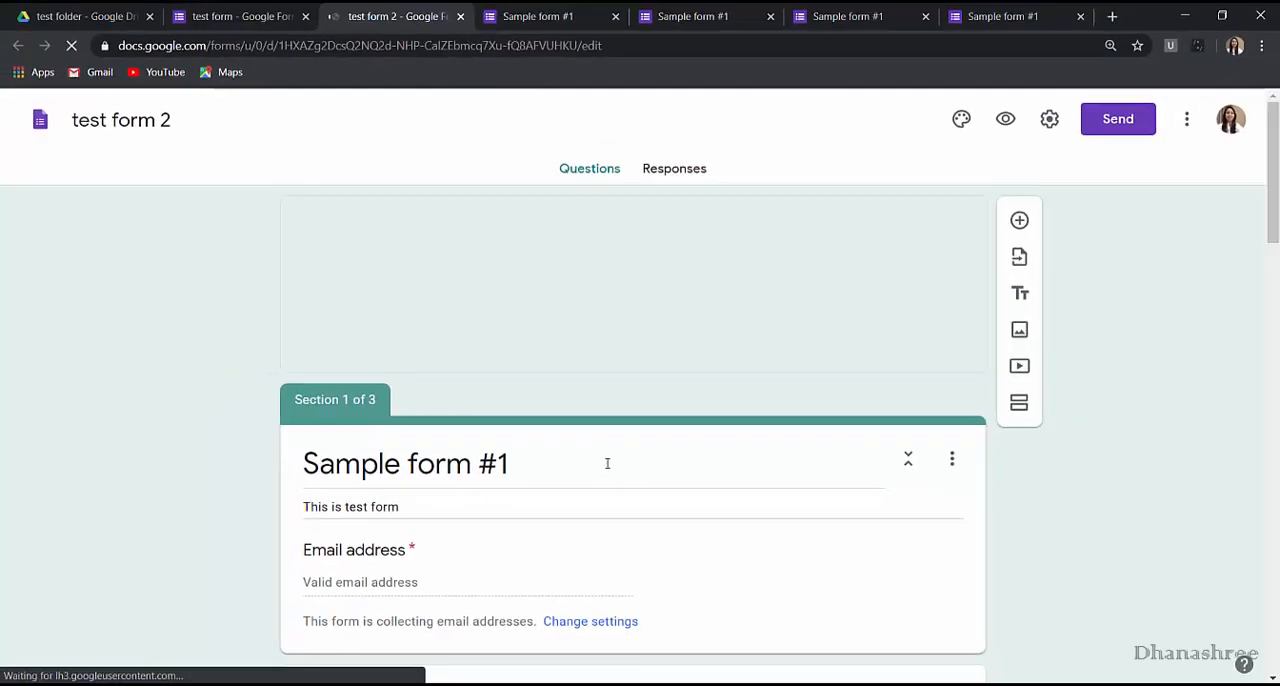
Look through the copied form and extend its Name question title to "Name of particiap".
scroll(823, 488, down, 3)
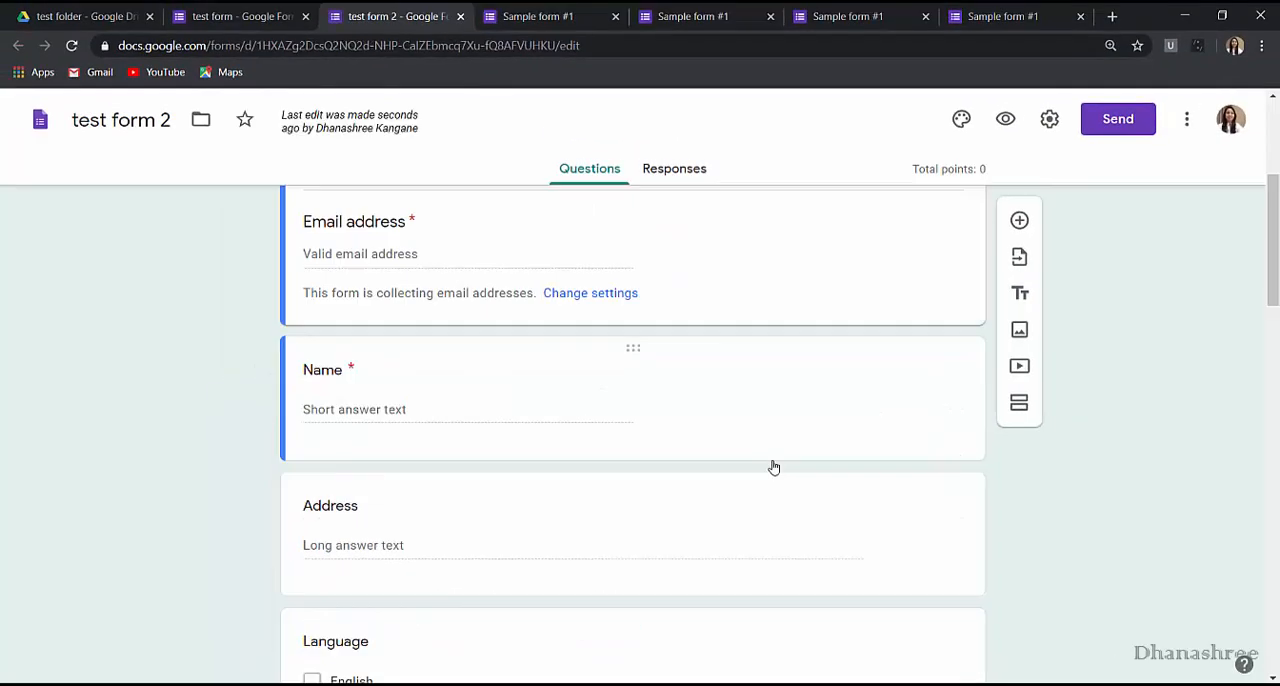
scroll(651, 457, up, 2)
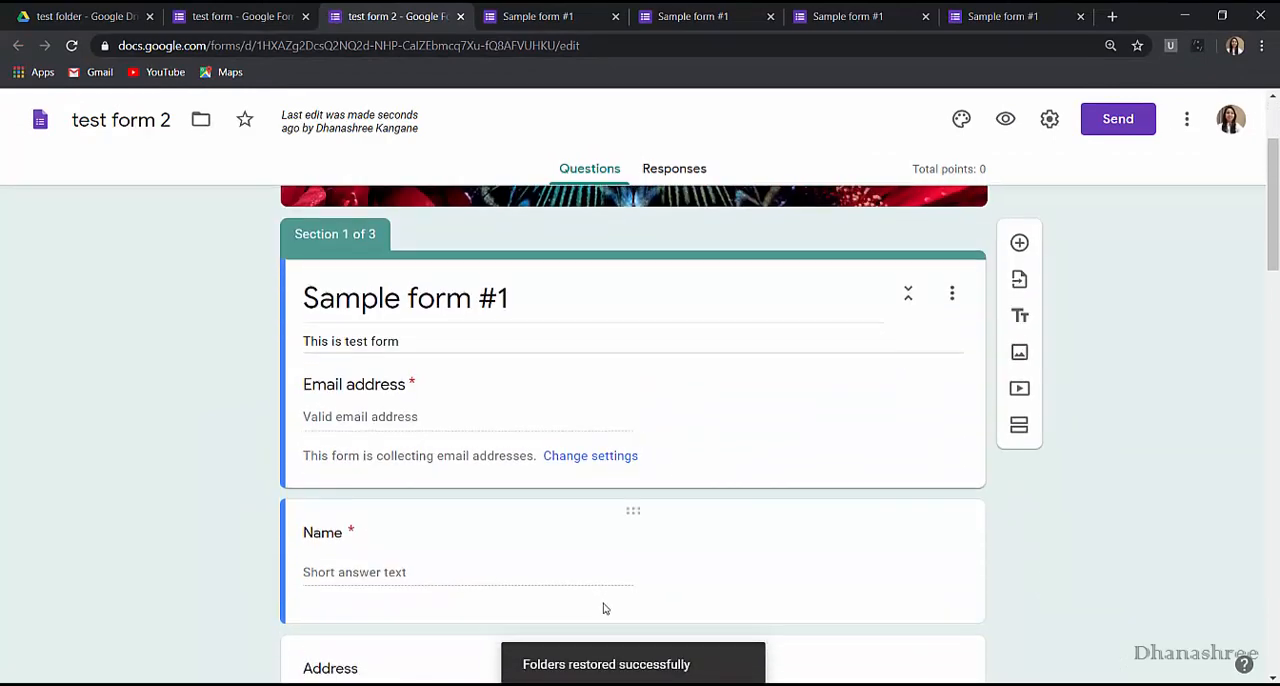
scroll(603, 608, down, 1)
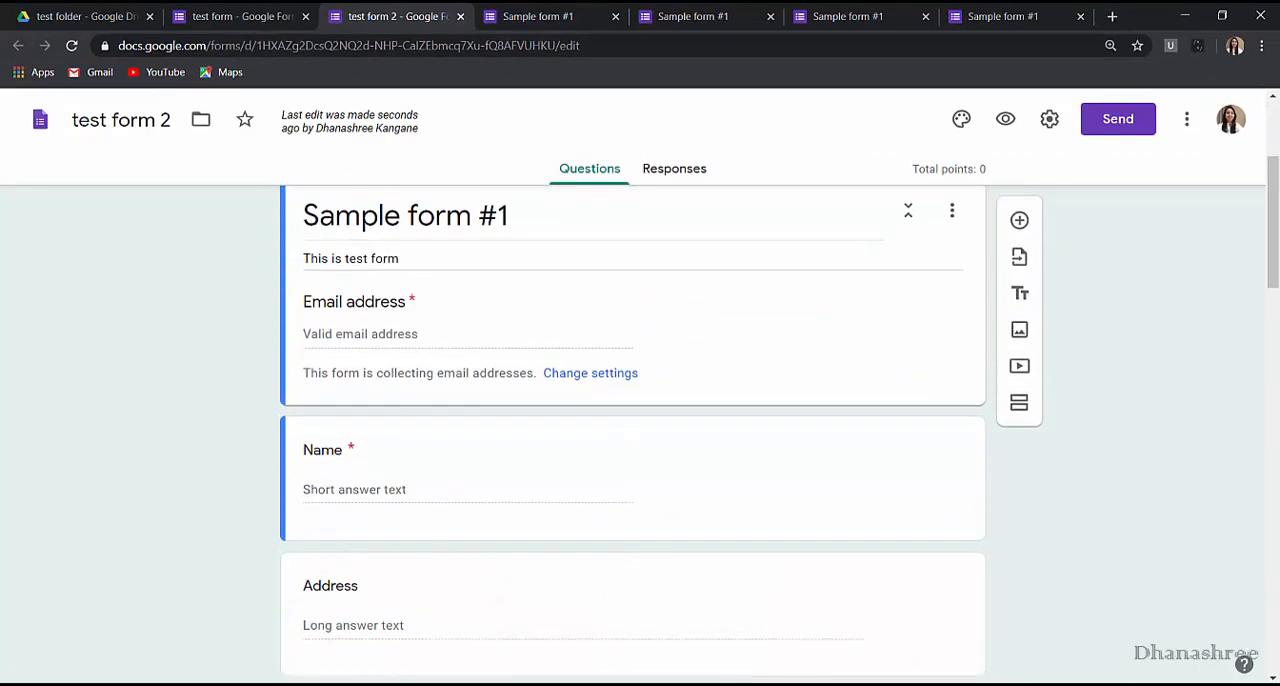
scroll(1181, 652, up, 3)
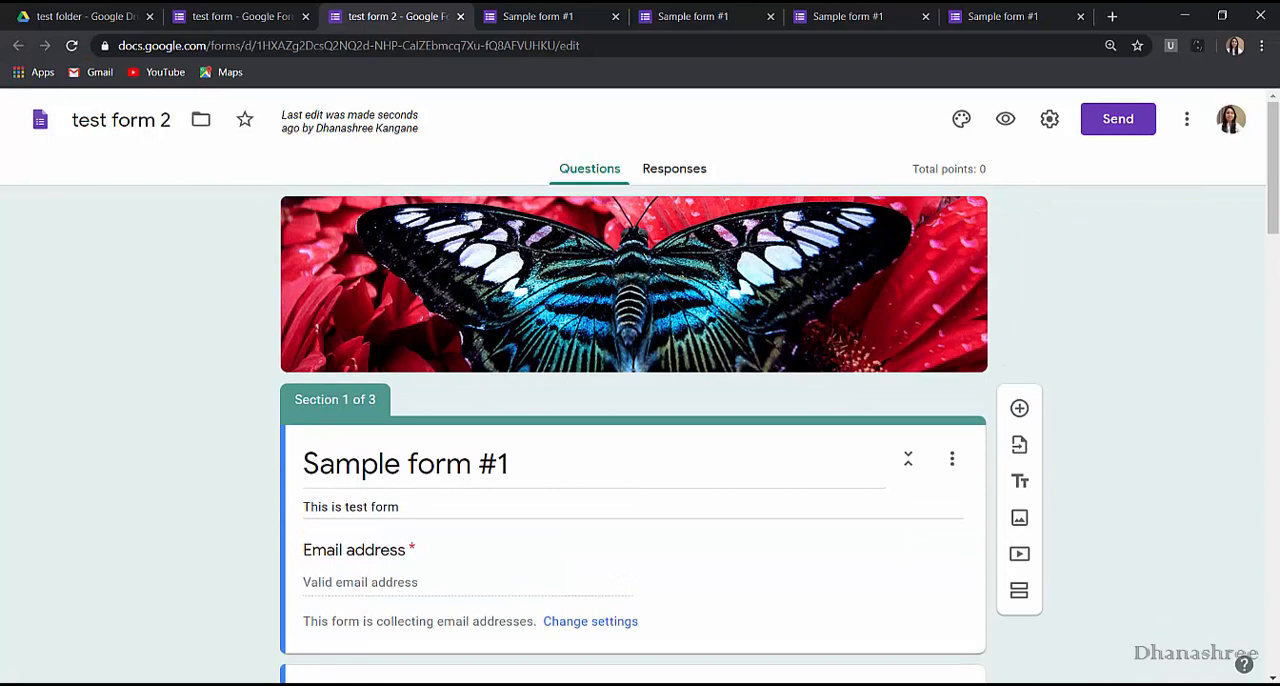
scroll(400, 620, down, 2)
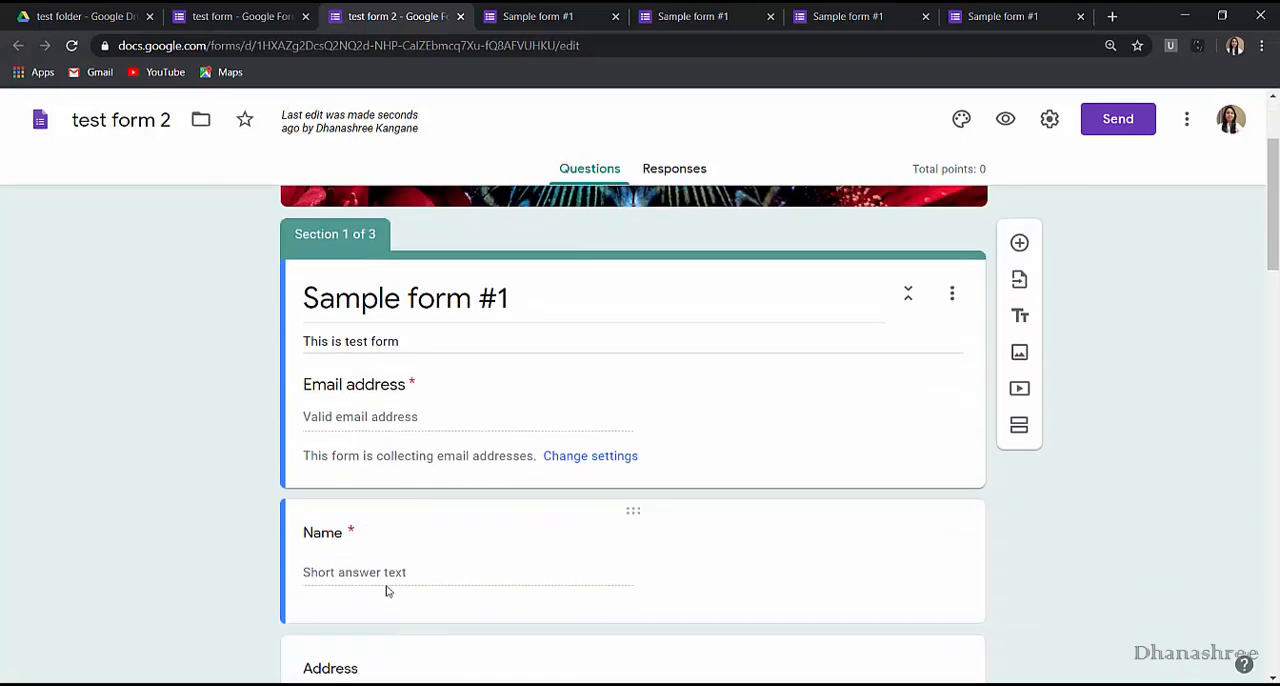
click(342, 533)
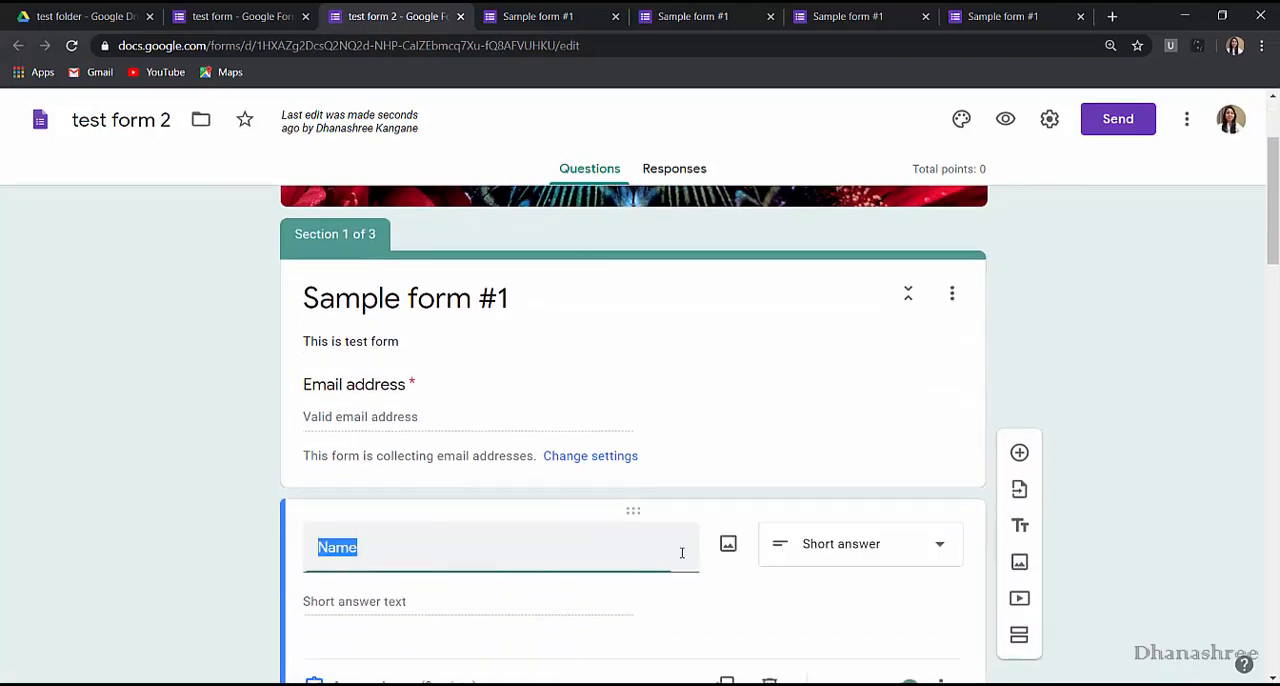
key(Right)
text(o)
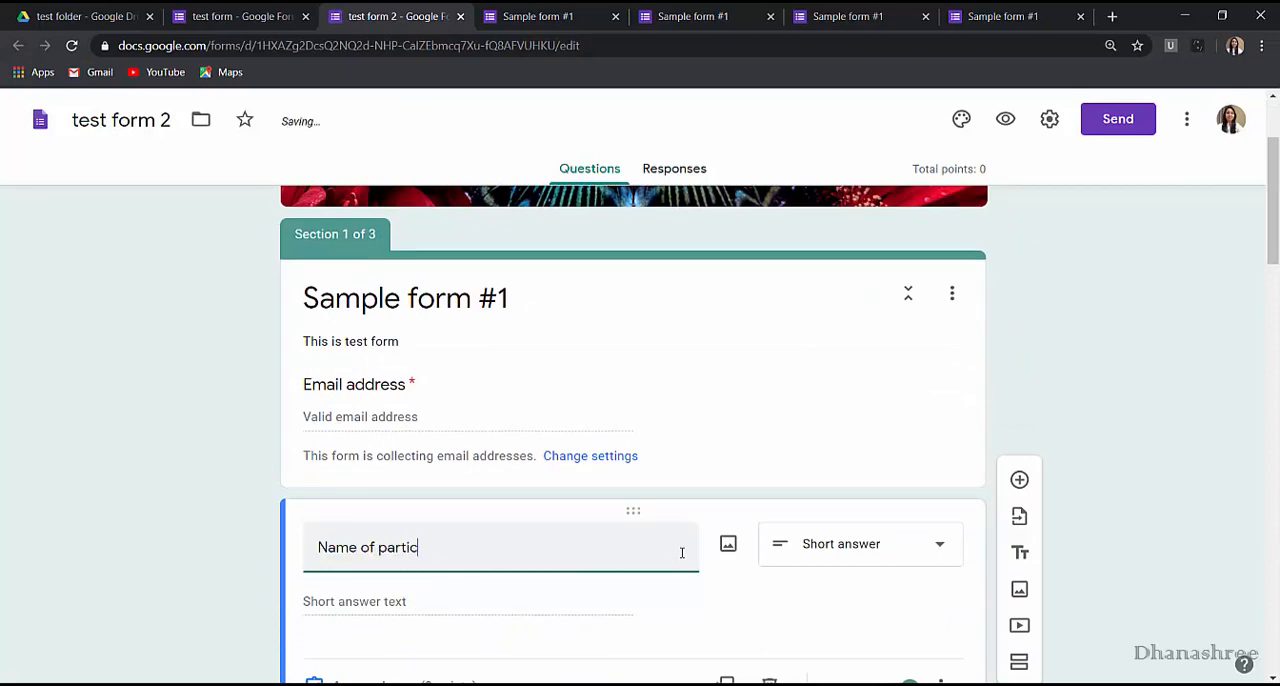
text(f particiap)
Add a collaborator by e-mail address to the original test form as Editor, with Notify people enabled, and send the invitation.
click(1187, 119)
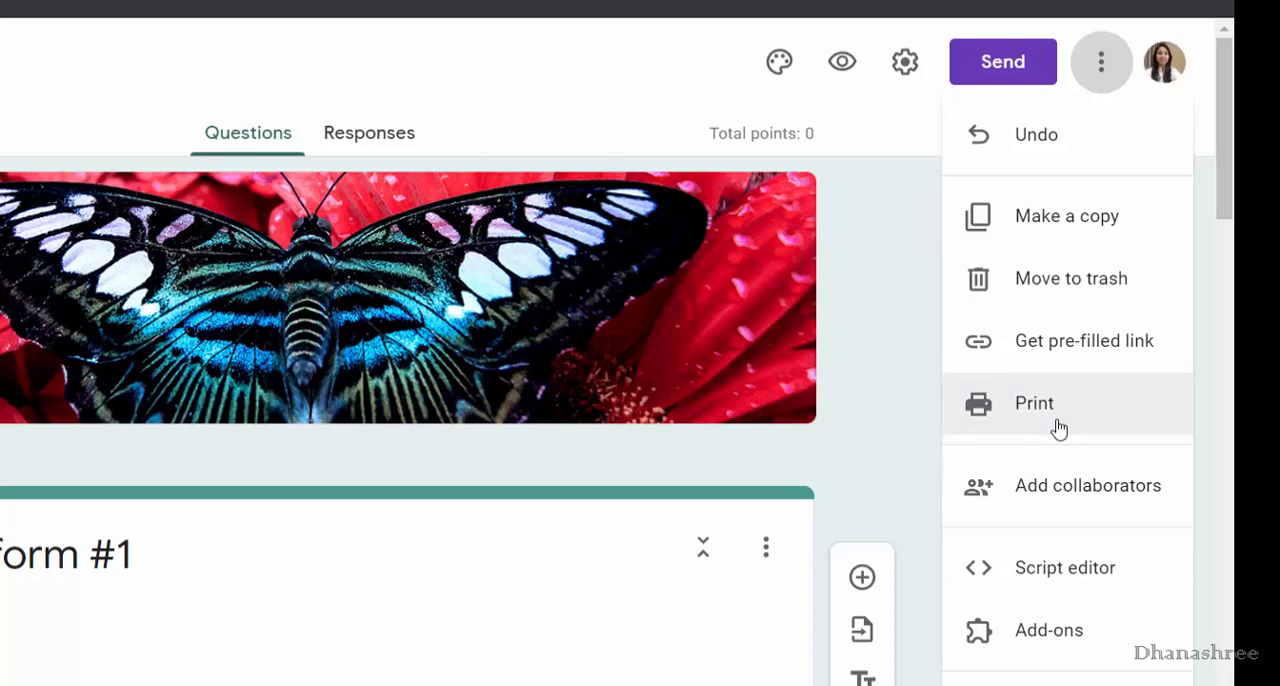
click(1061, 510)
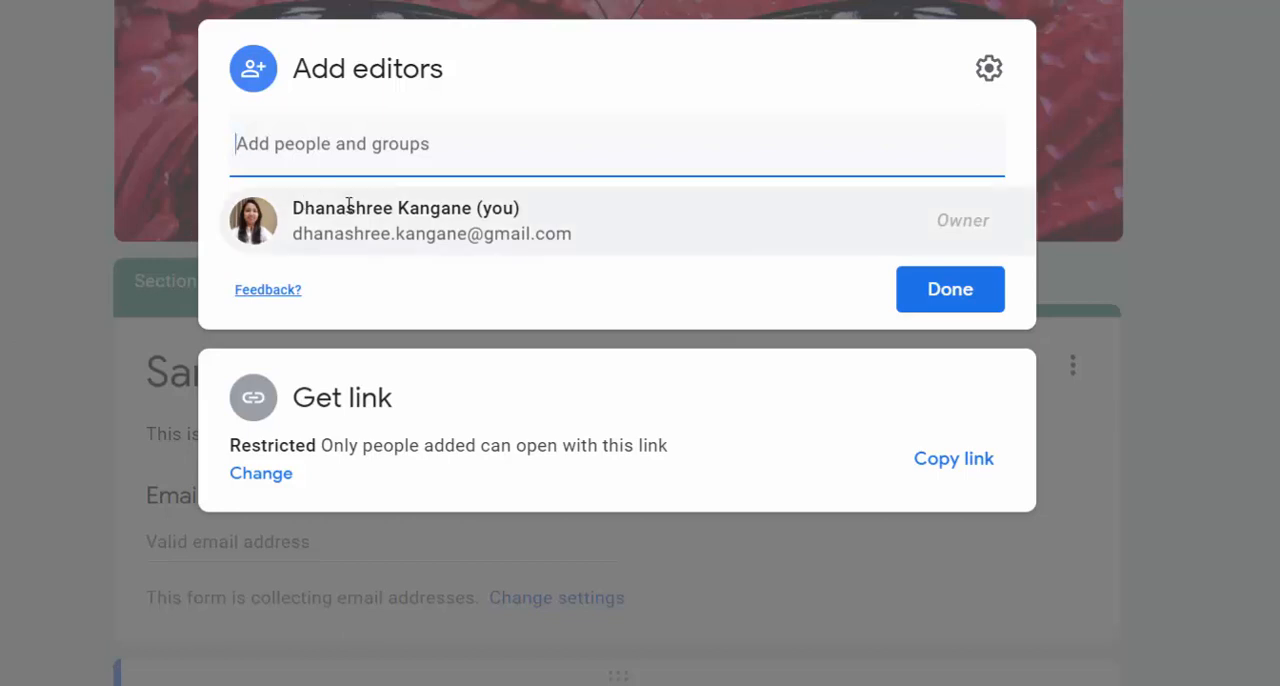
key(ctrl+v)
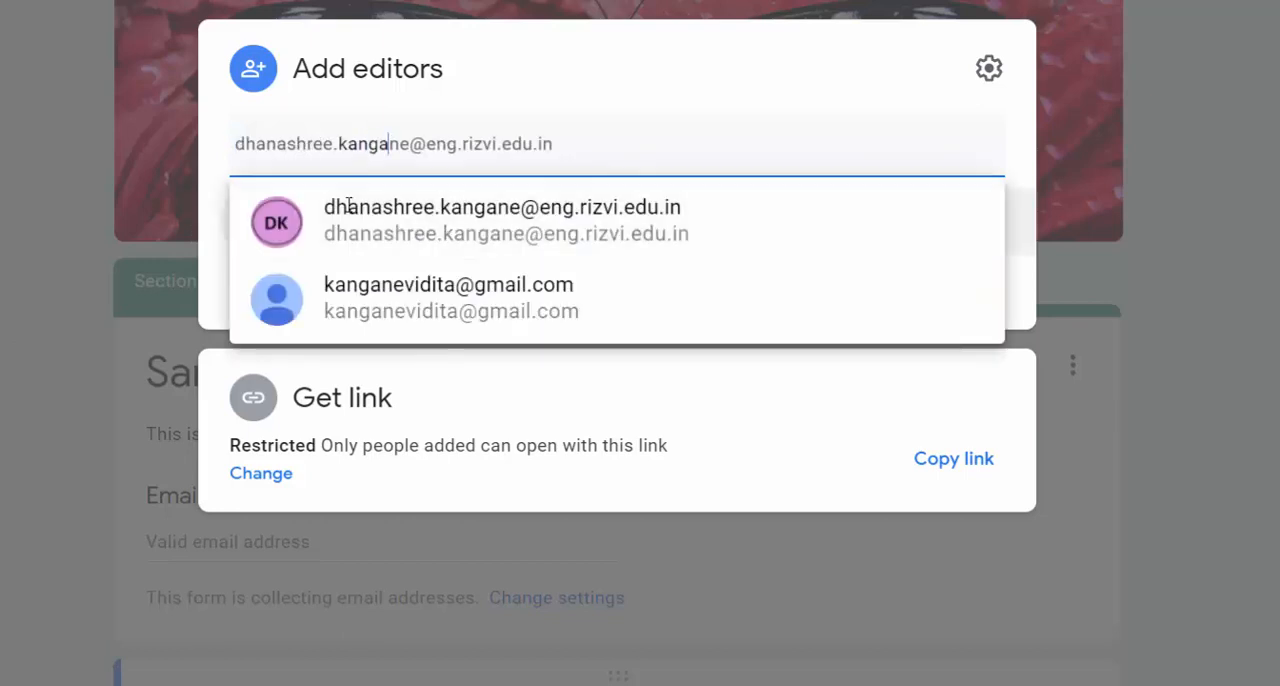
click(352, 315)
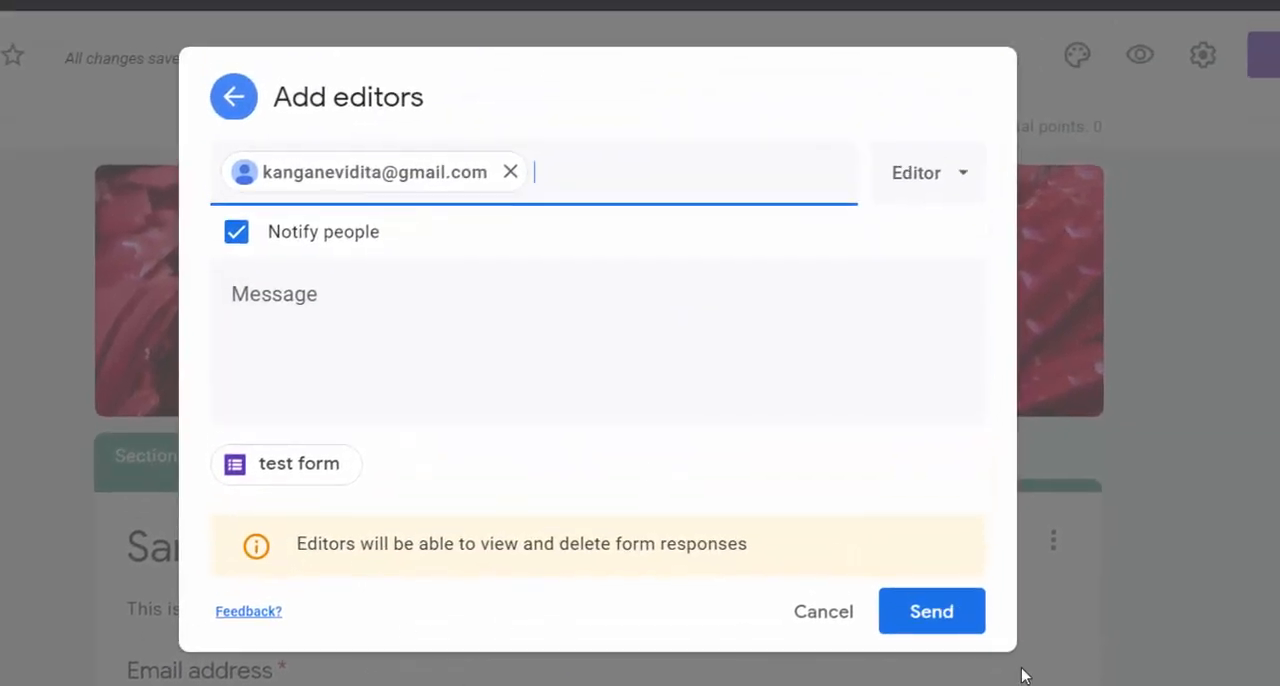
click(965, 620)
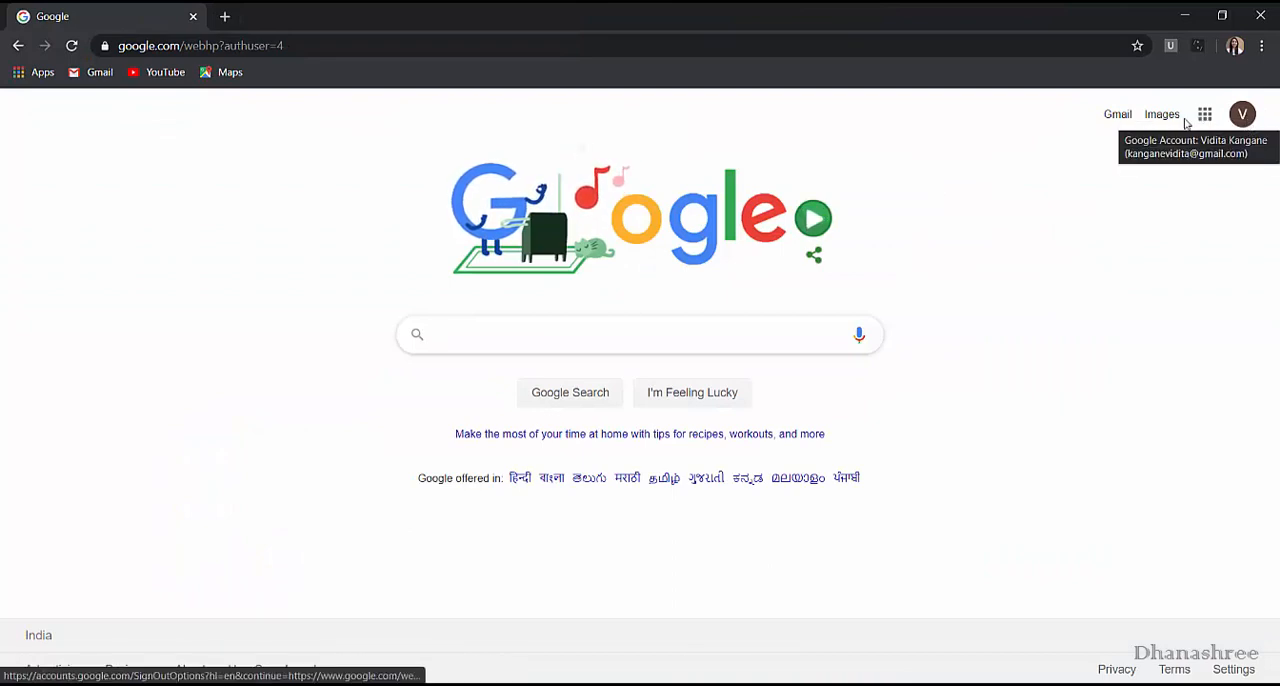
Go to Drive in the collaborator's Google account and open the shared test form for editing.
click(1205, 114)
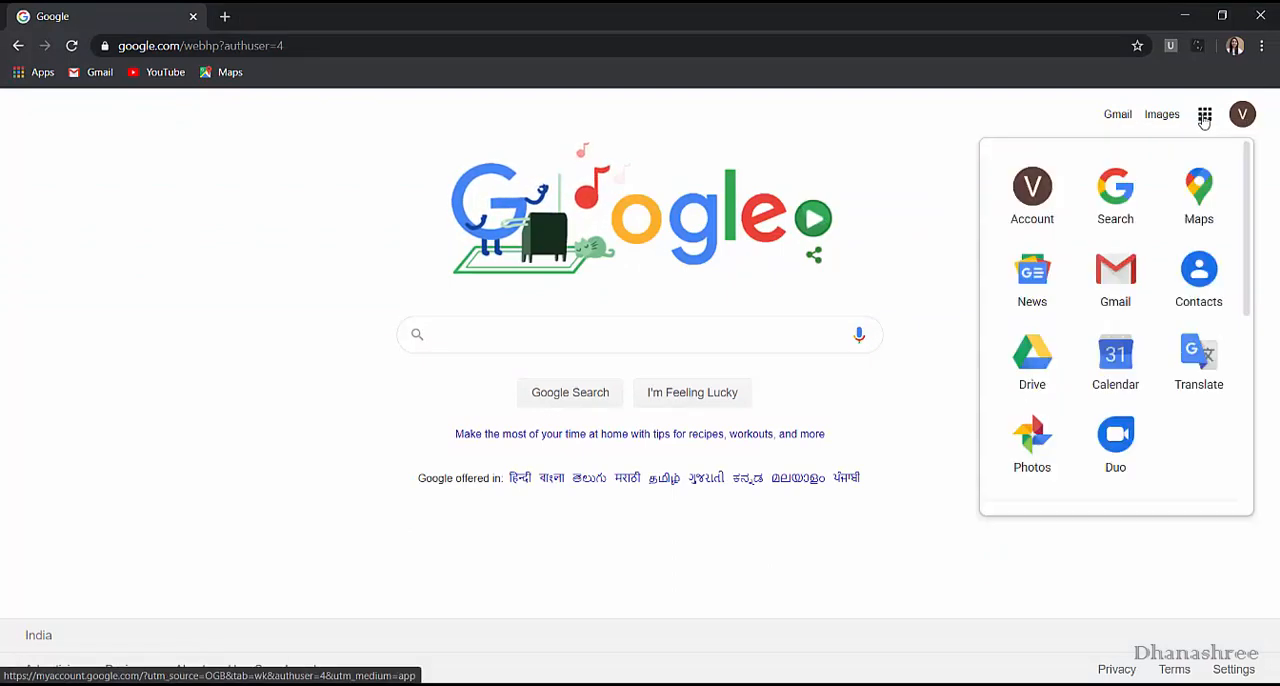
click(1033, 355)
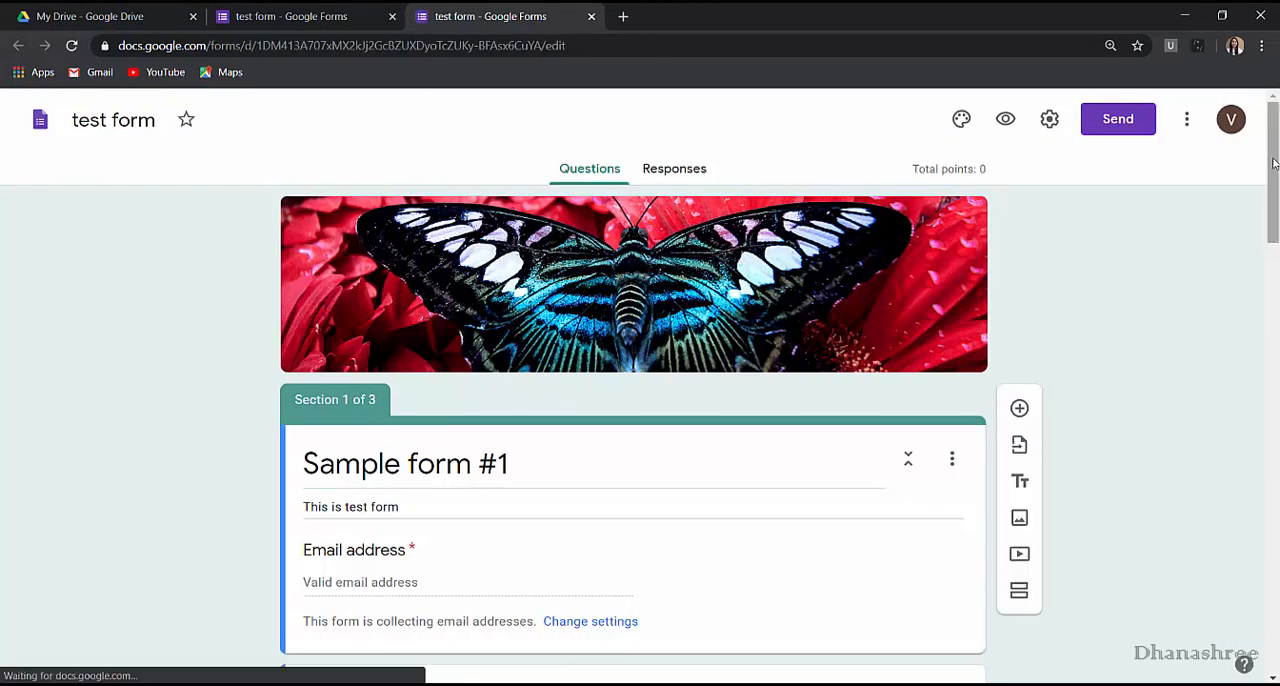
As the collaborator, add an "Urdu" option to the Language checkbox question and make the question required.
scroll(317, 494, down, 5)
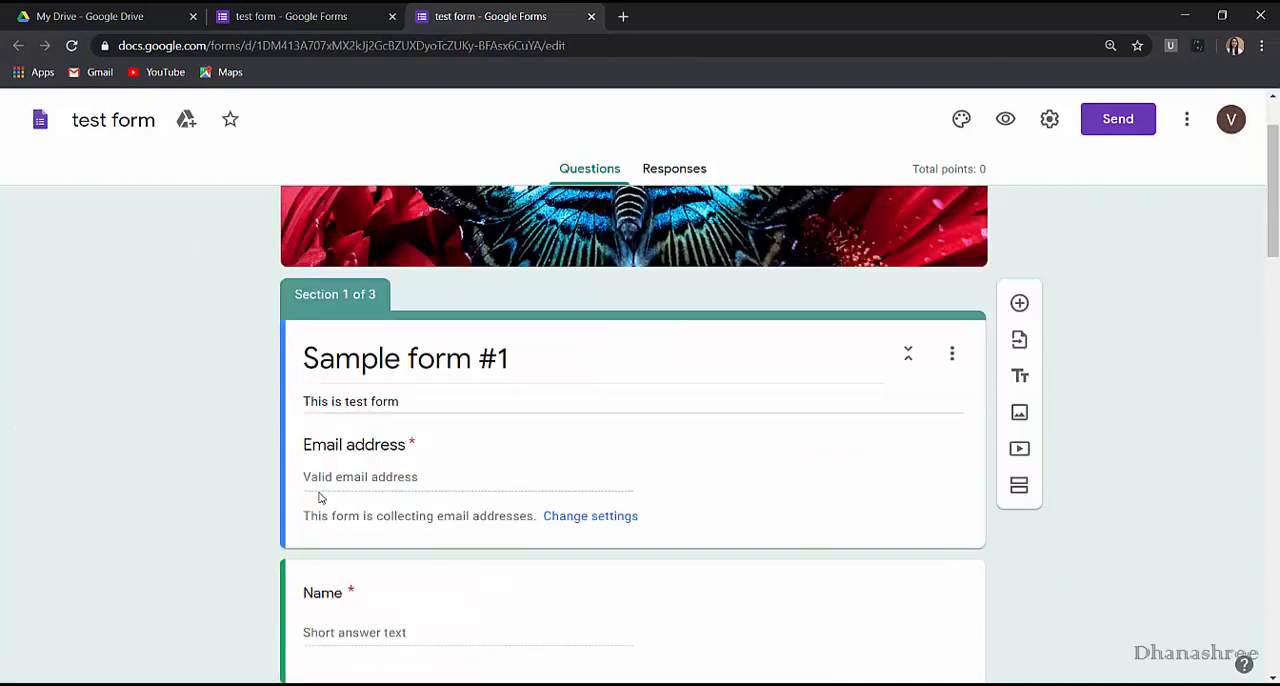
scroll(394, 547, down, 3)
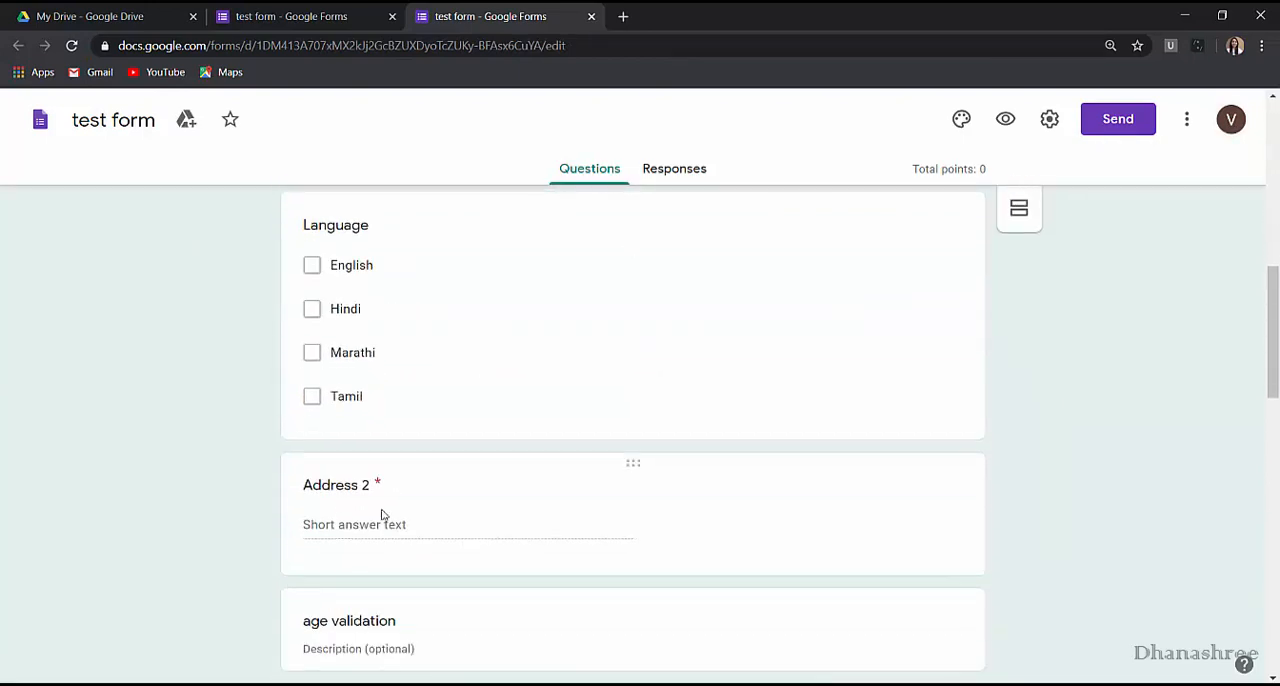
click(394, 392)
click(355, 468)
text(U)
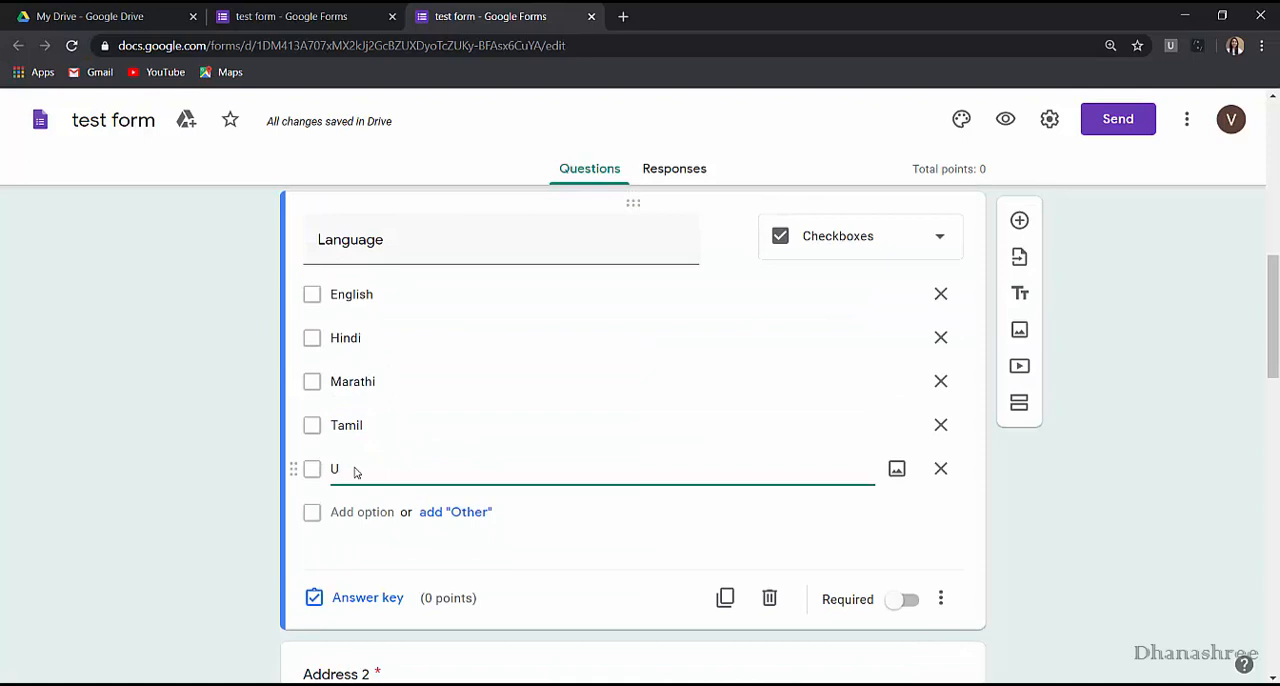
text(rdu)
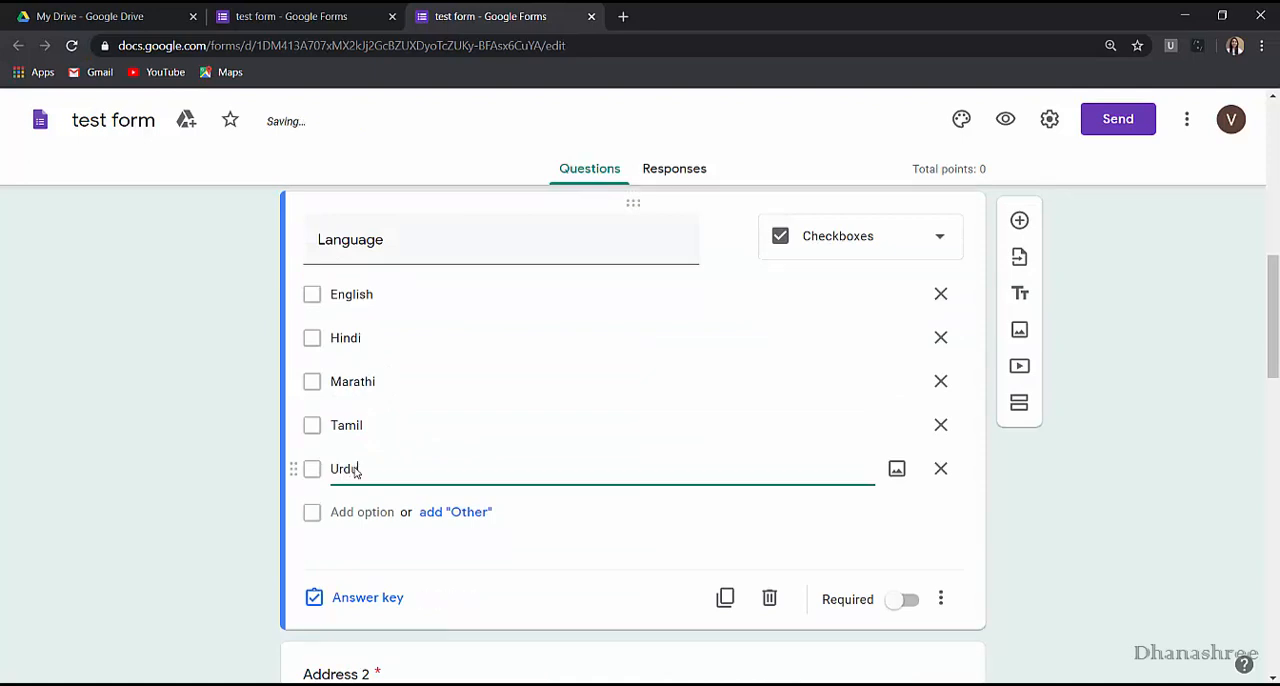
click(903, 599)
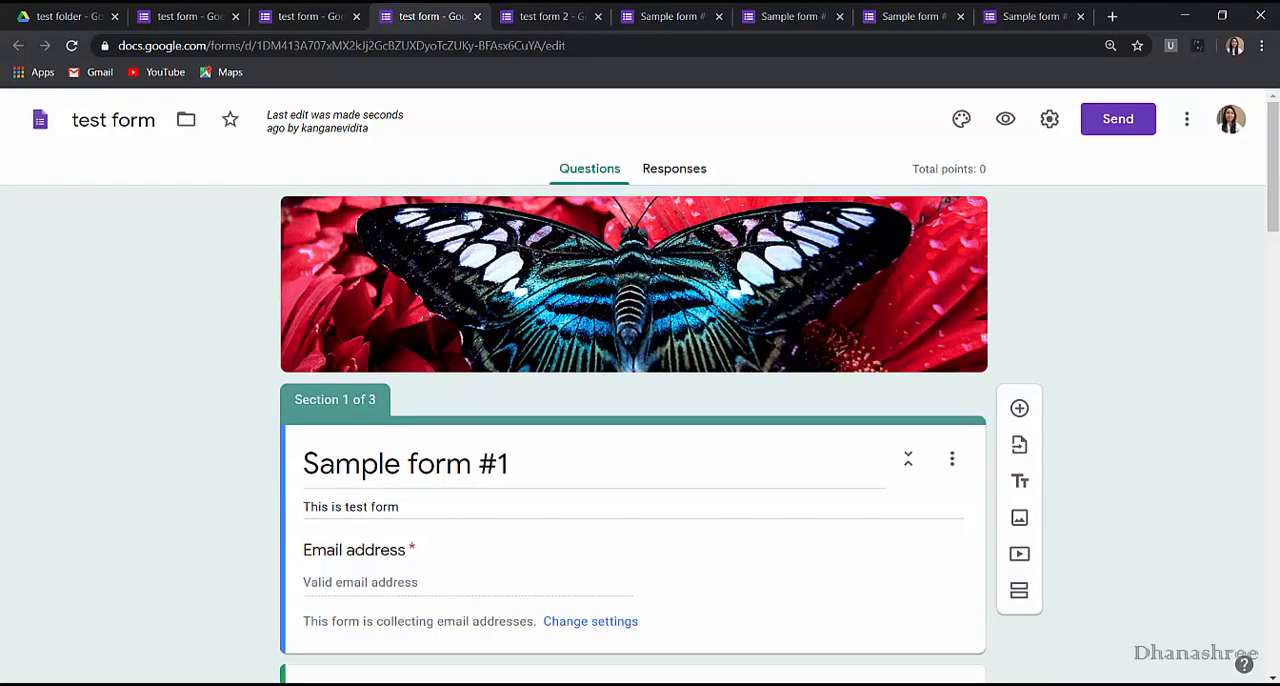
From the owner's test form, open the Send form options and examine the Email, Embed HTML and Link sharing methods.
click(1136, 130)
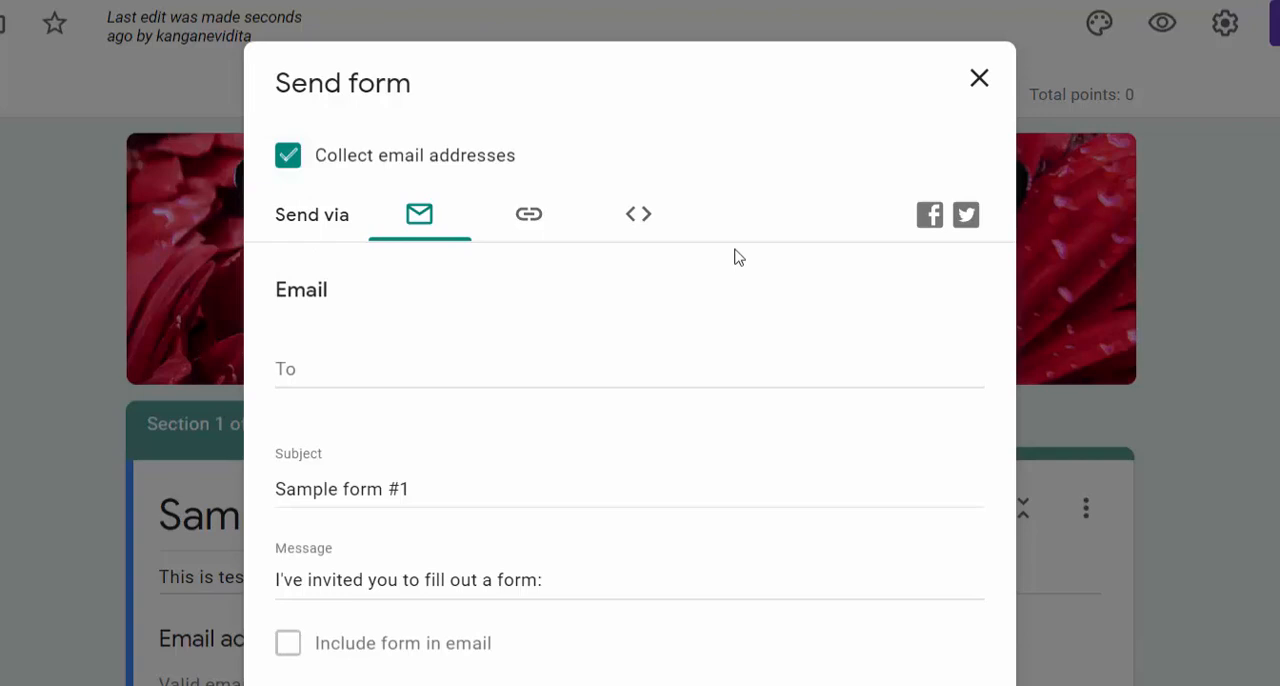
click(297, 358)
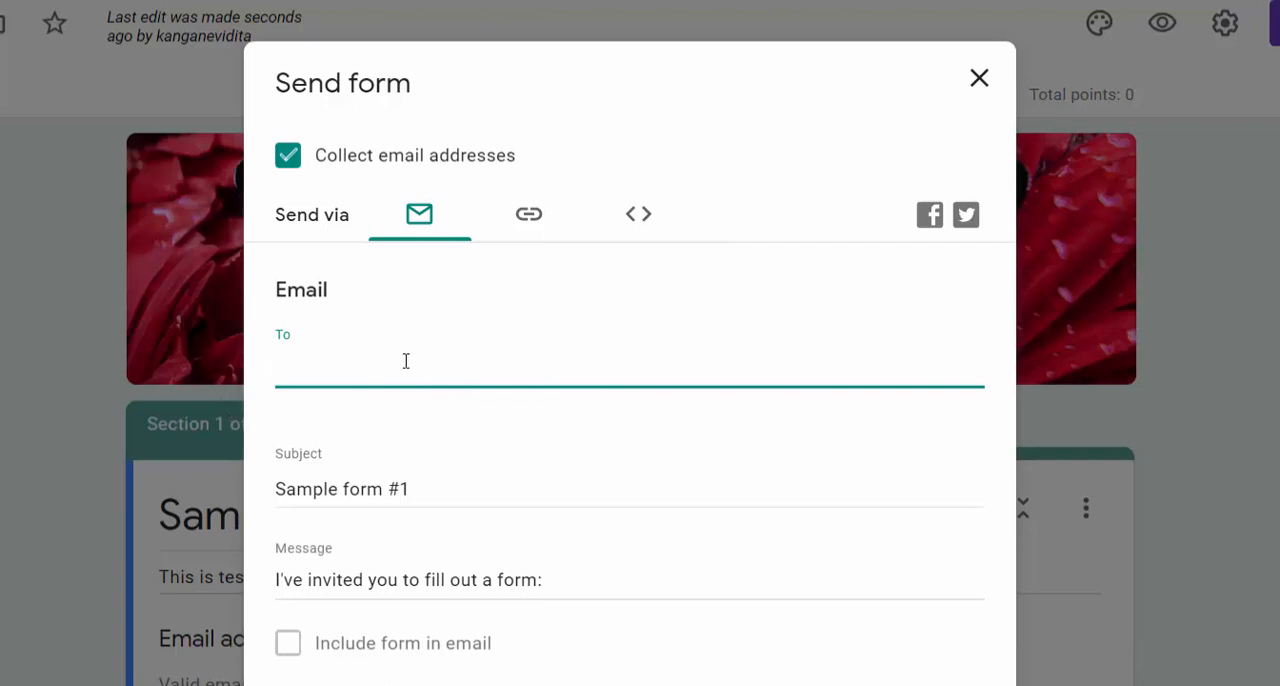
click(640, 216)
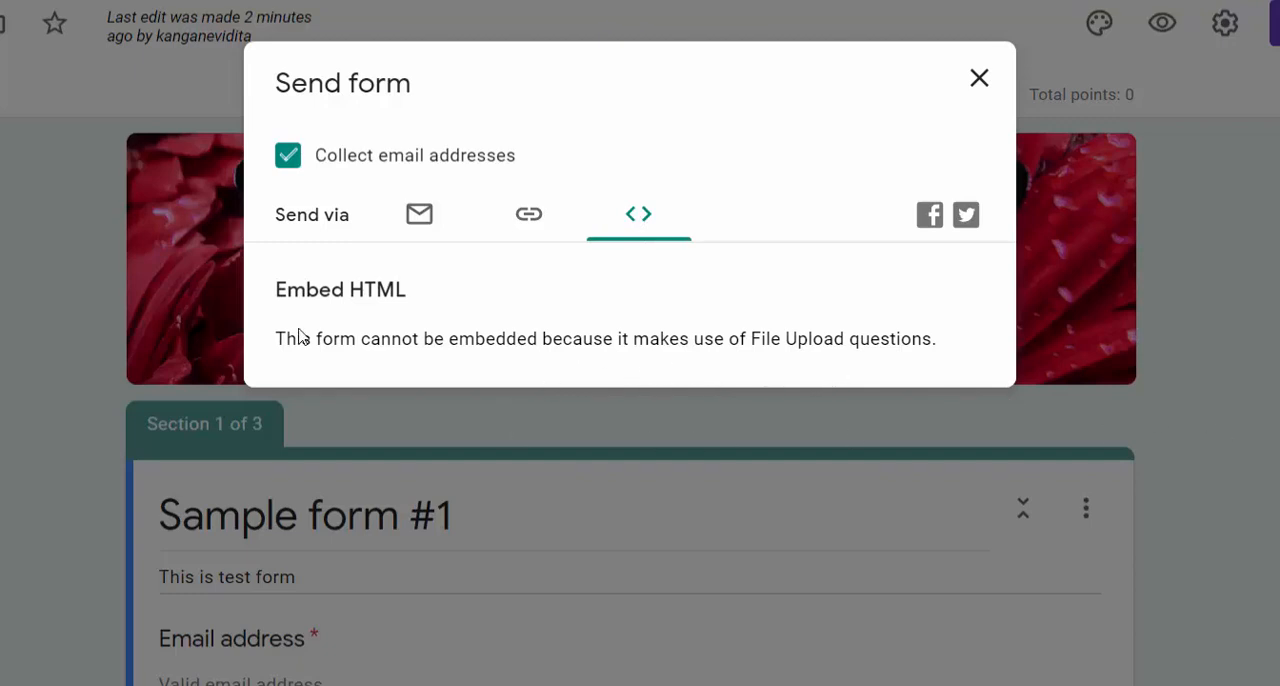
click(524, 218)
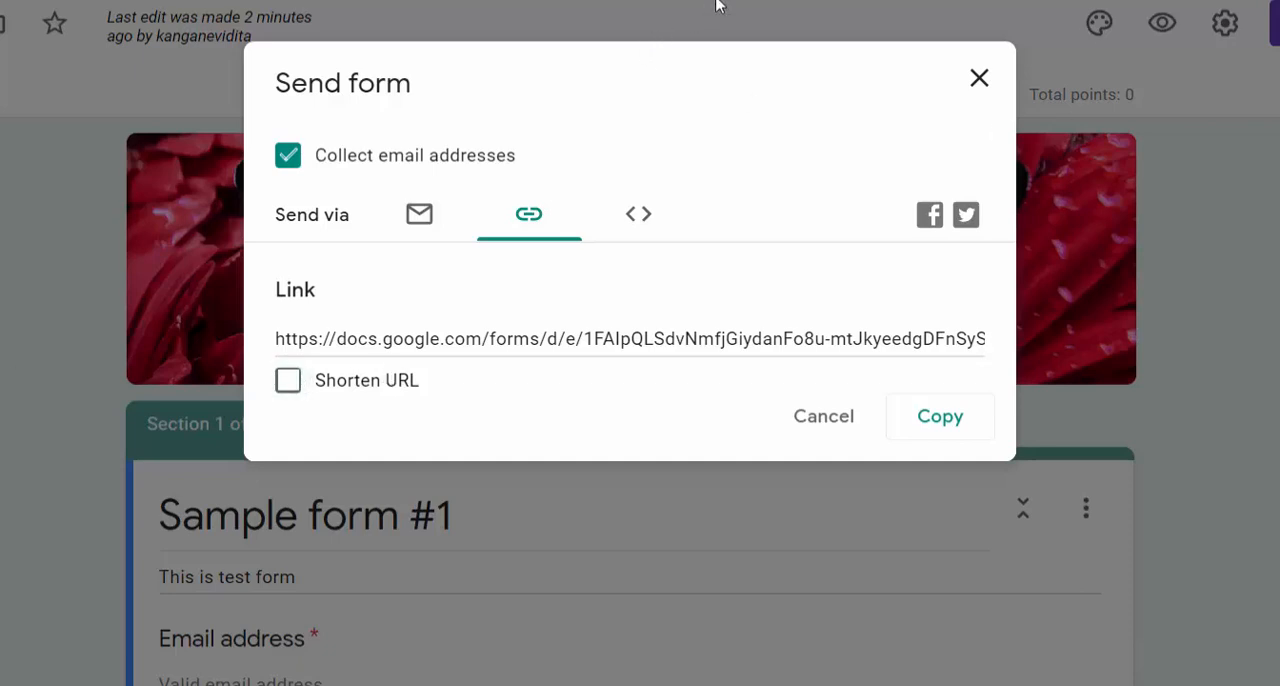
Shorten the form's sharing link, copy it, and open it in a new incognito window.
click(293, 389)
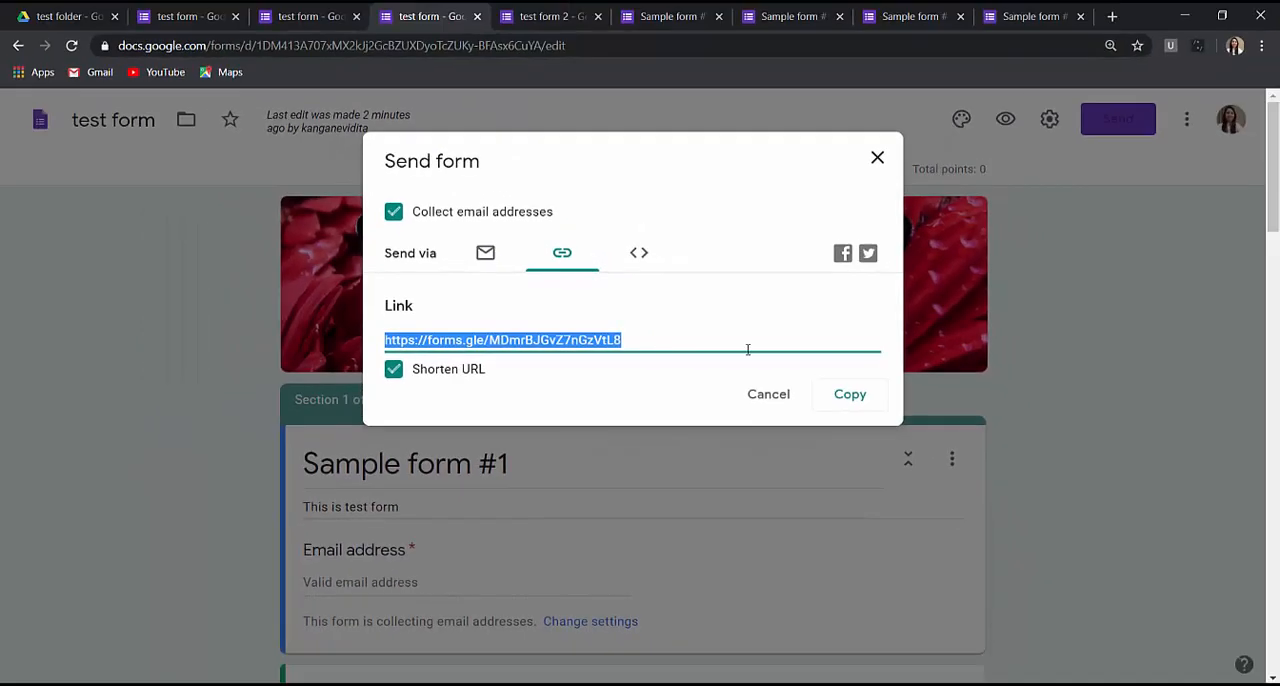
click(1262, 45)
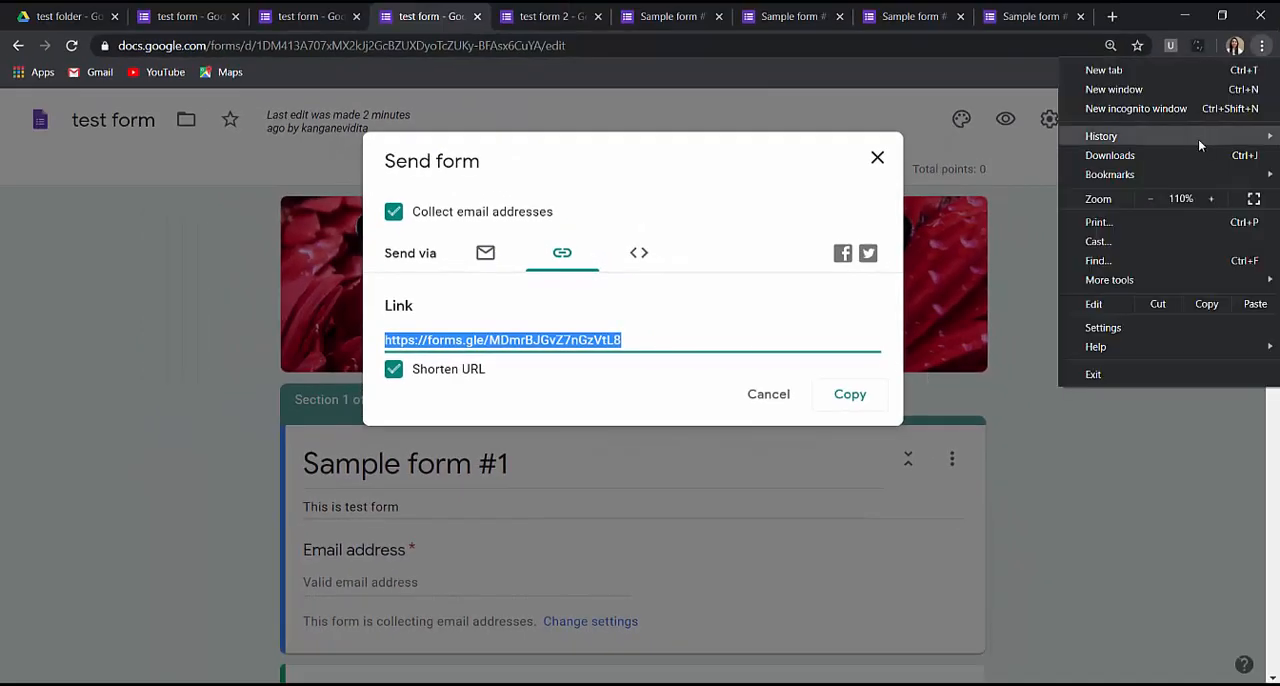
click(1200, 107)
key(ctrl+v)
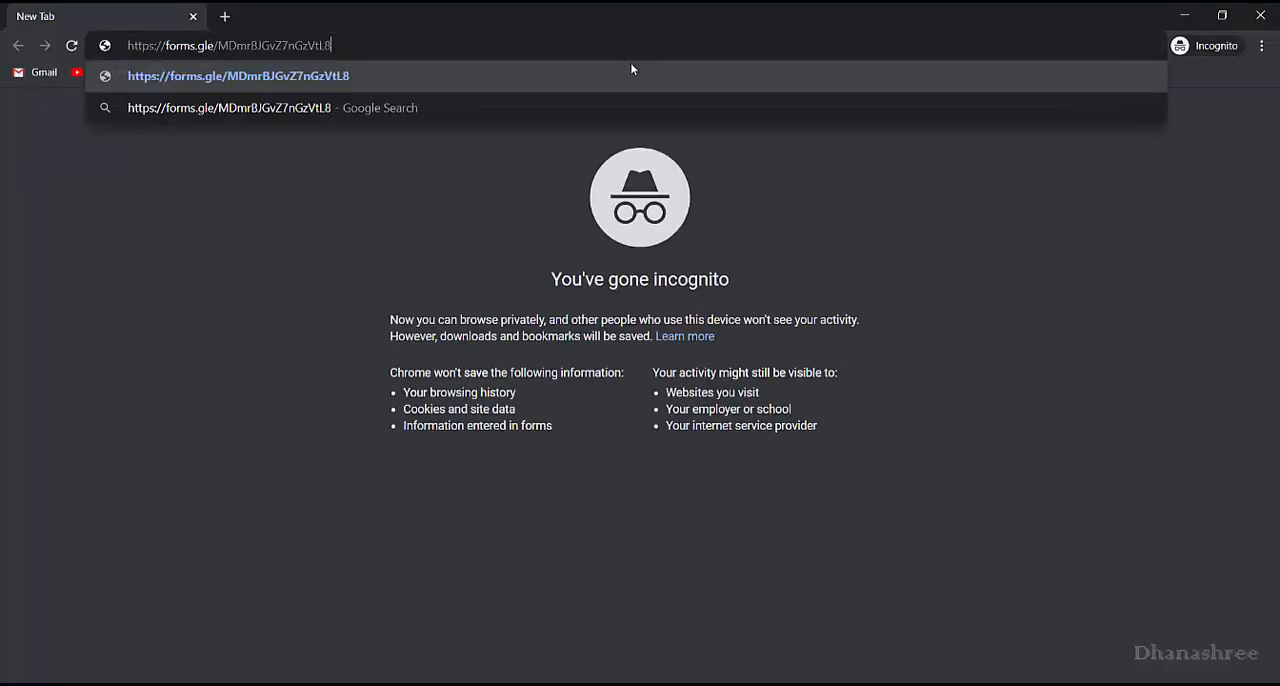
key(Return)
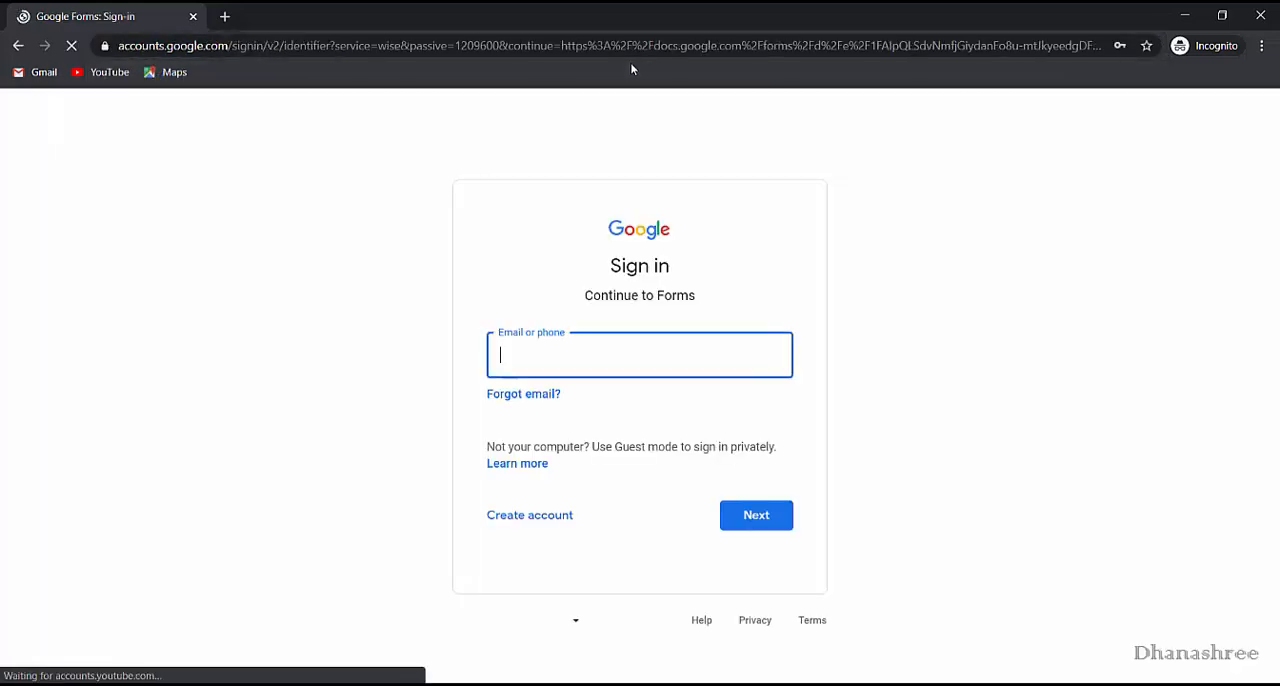
Sign in to Forms with the collaborator's e-mail address and account password.
text(kang)
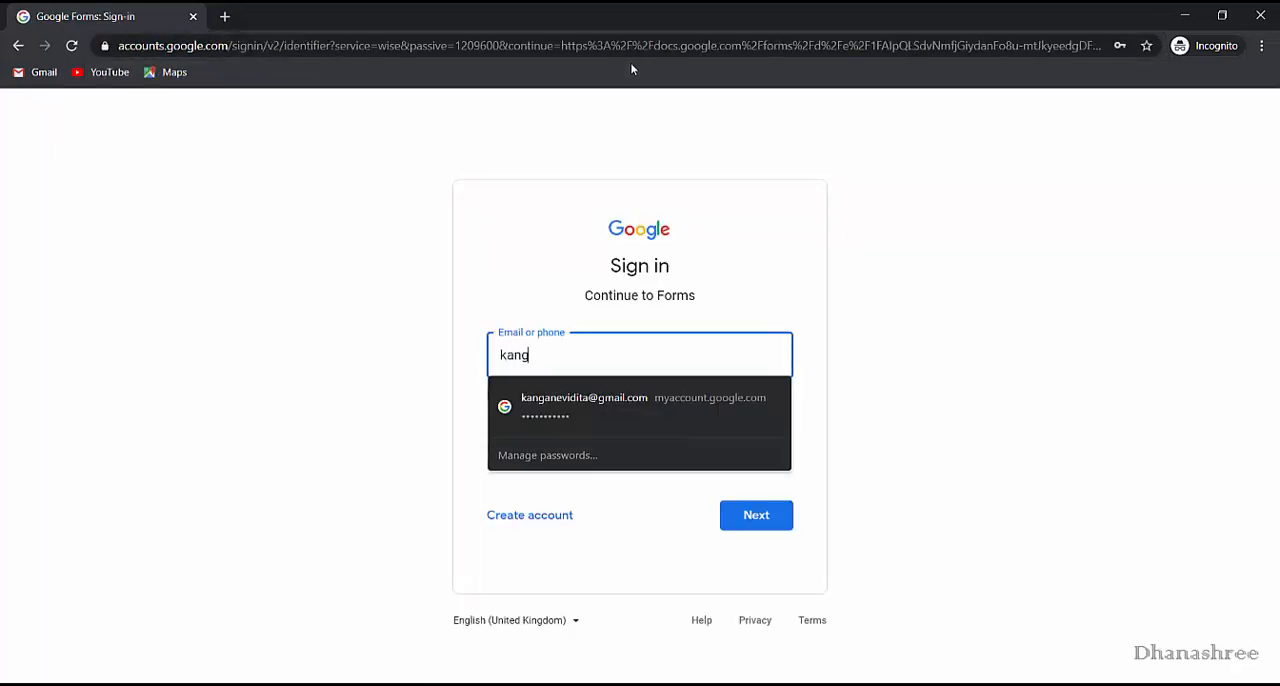
key(Down)
key(Return)
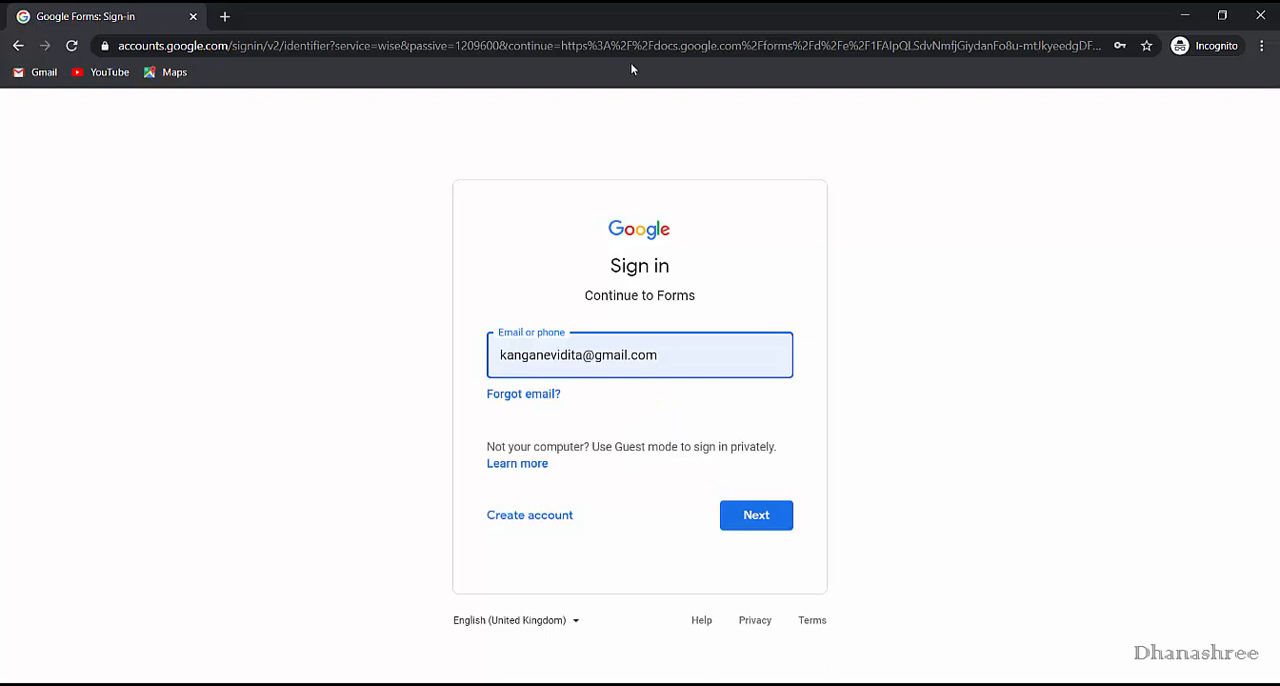
click(757, 520)
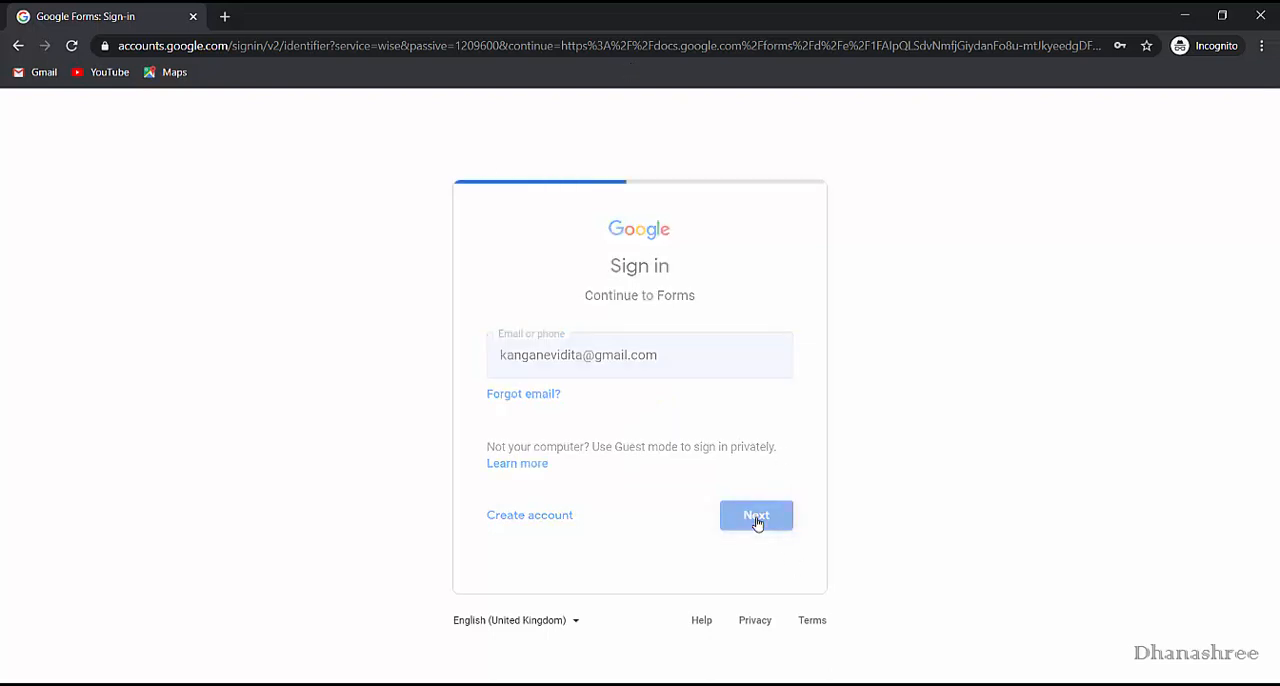
text(•••••••••••)
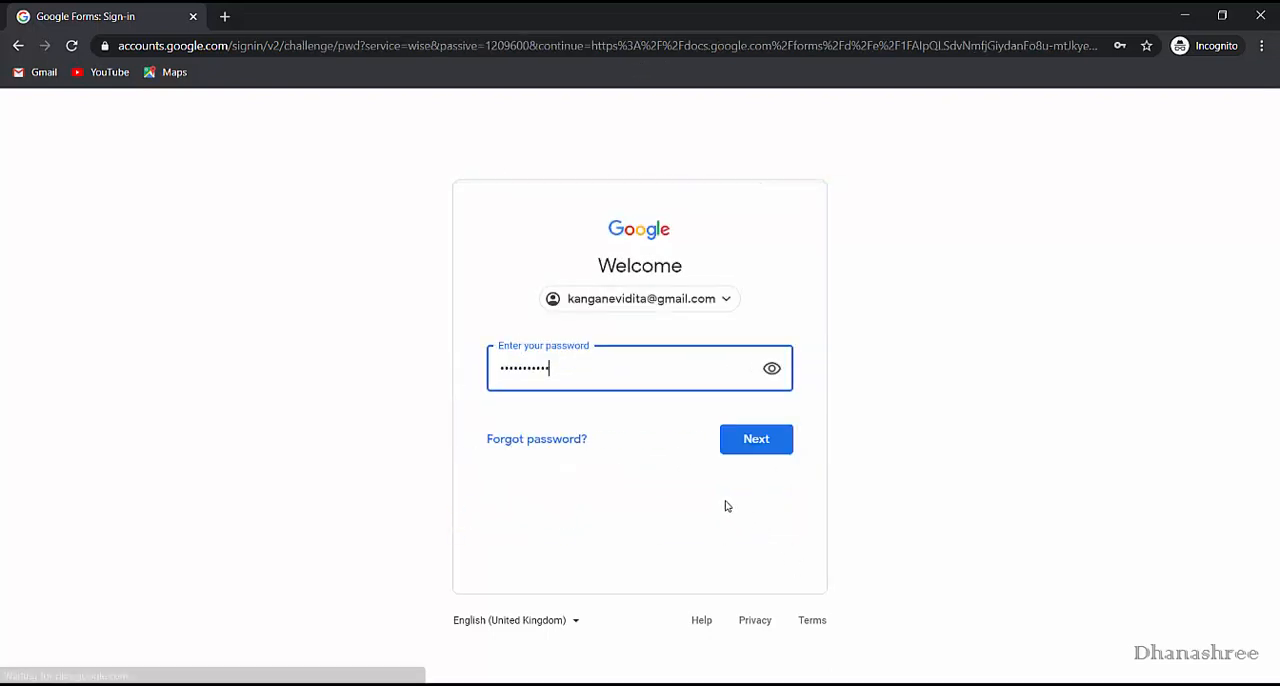
click(746, 452)
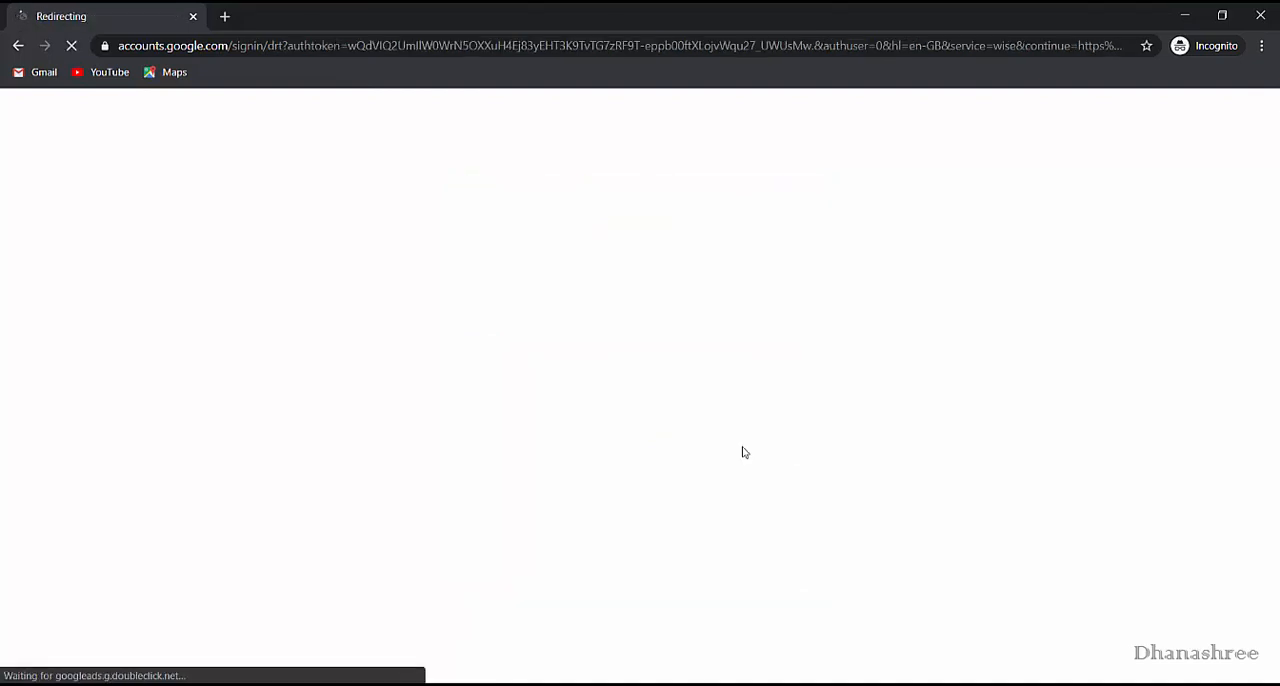
Look through the first section of Sample form #1 as a respondent, and return to the owner's Send form options.
scroll(746, 371, down, 10)
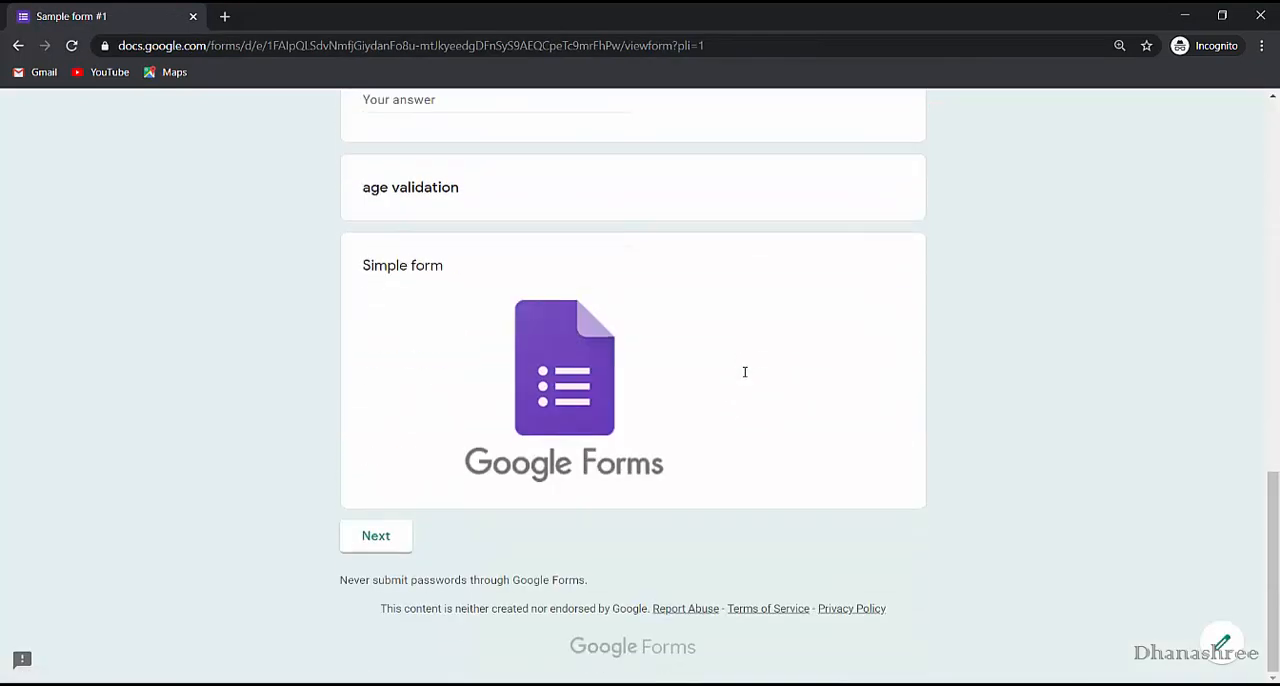
scroll(745, 372, up, 10)
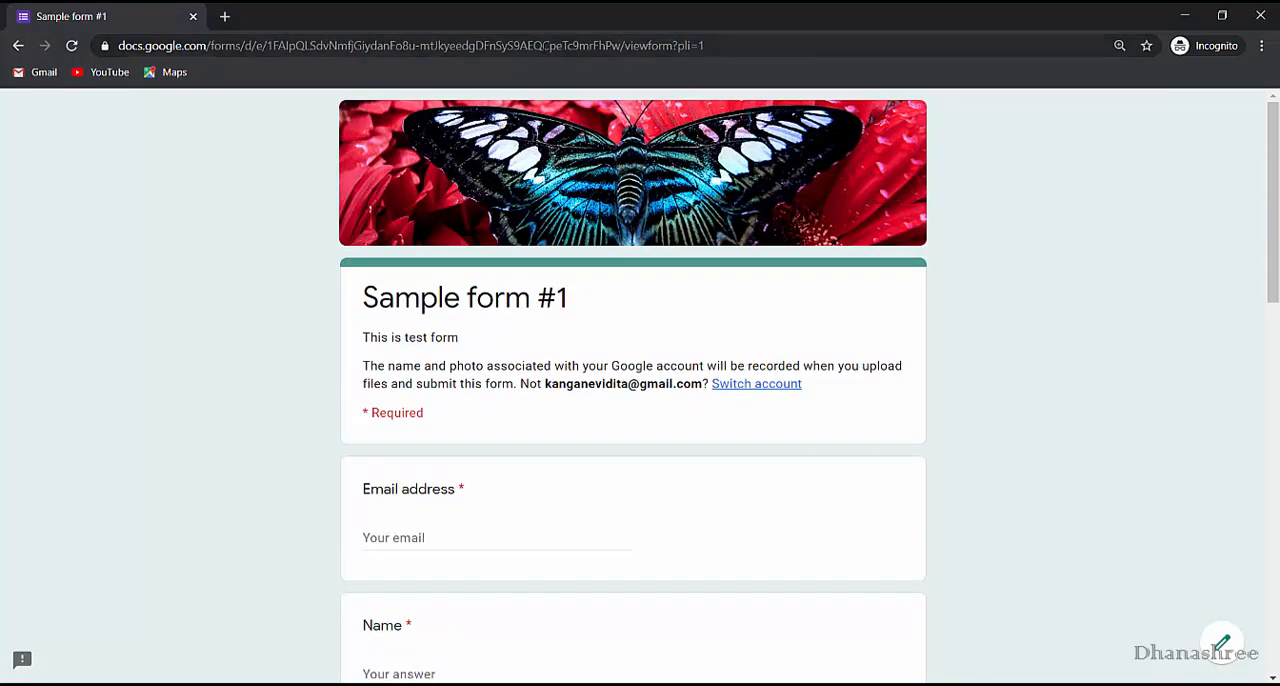
key(alt+Tab)
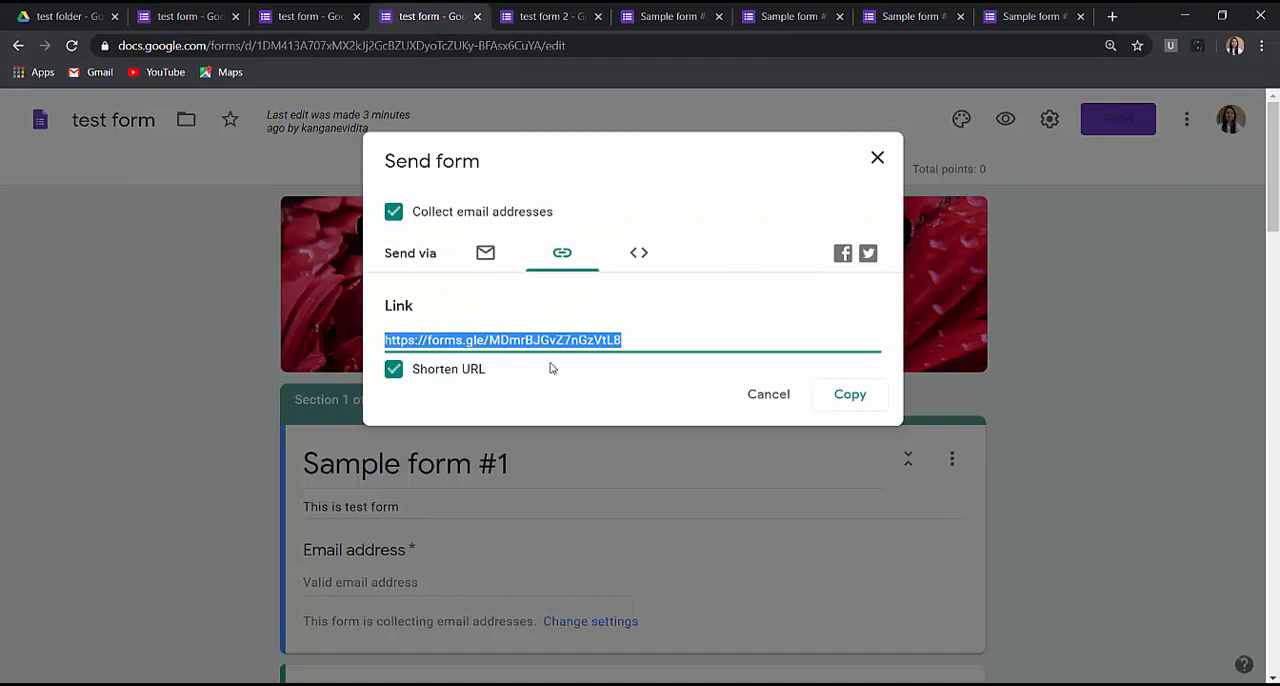
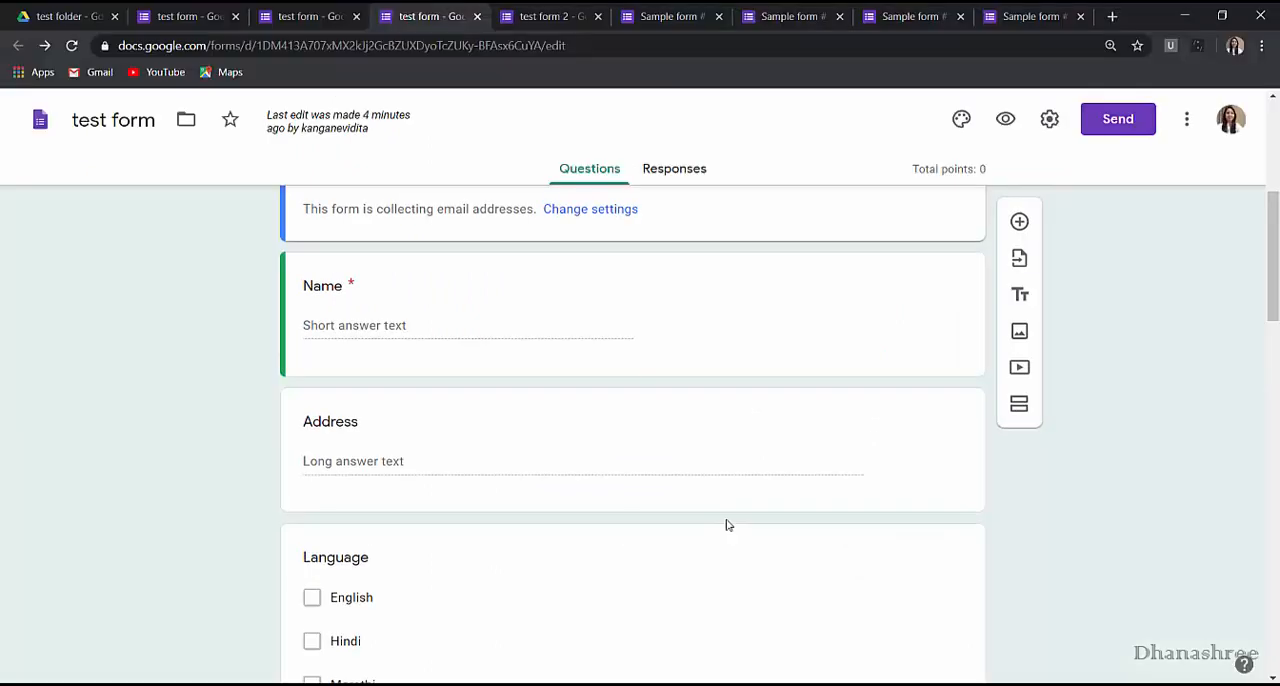
Open the responses of the Students details for Industrial visit form and review the summary charts for each question.
scroll(725, 523, up, 5)
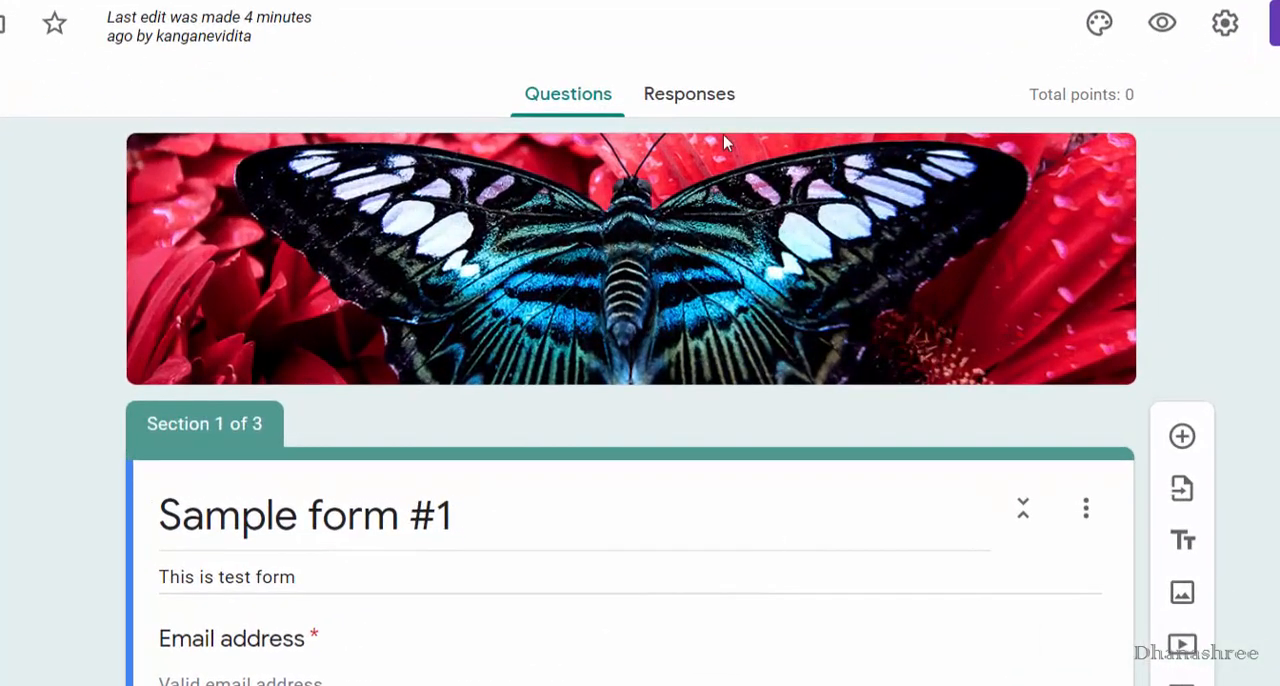
click(679, 100)
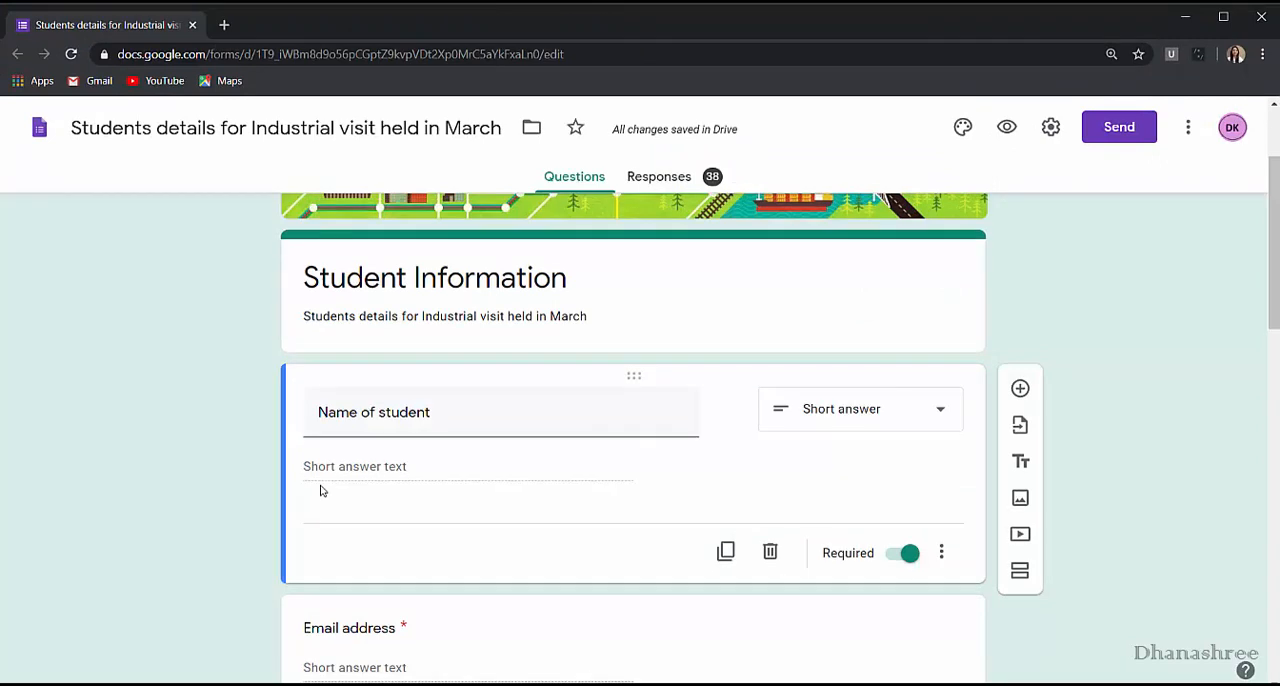
scroll(321, 491, up, 2)
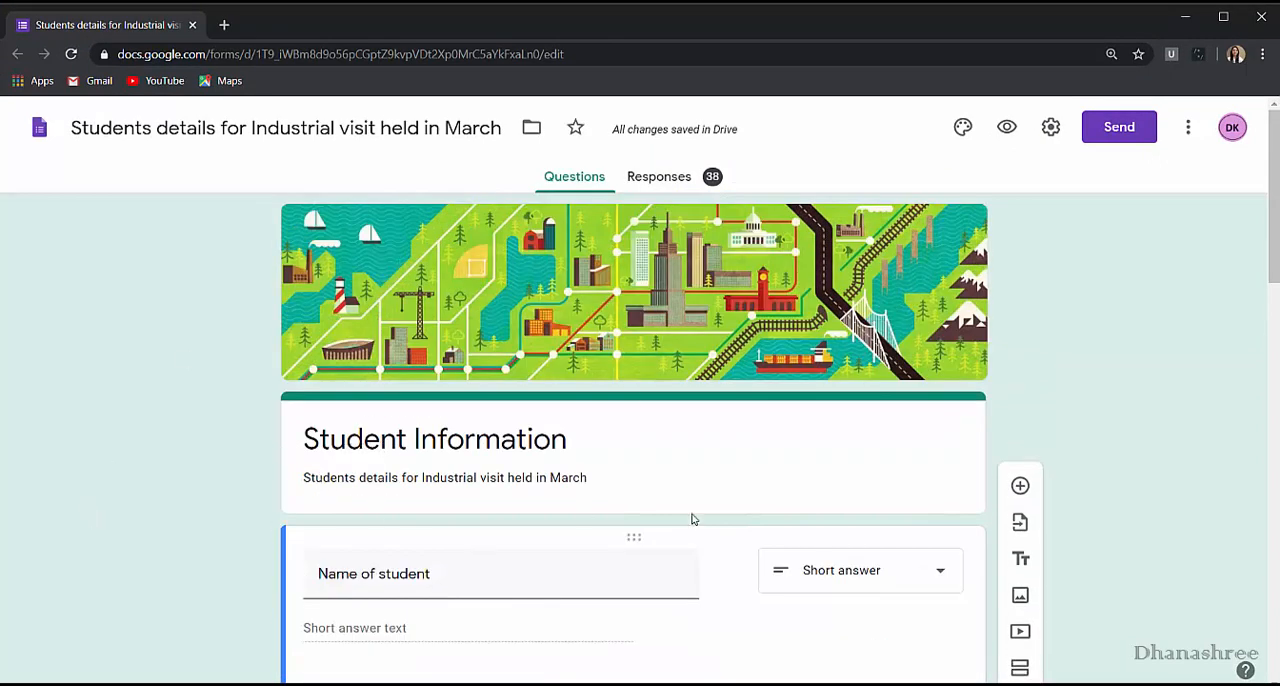
click(658, 189)
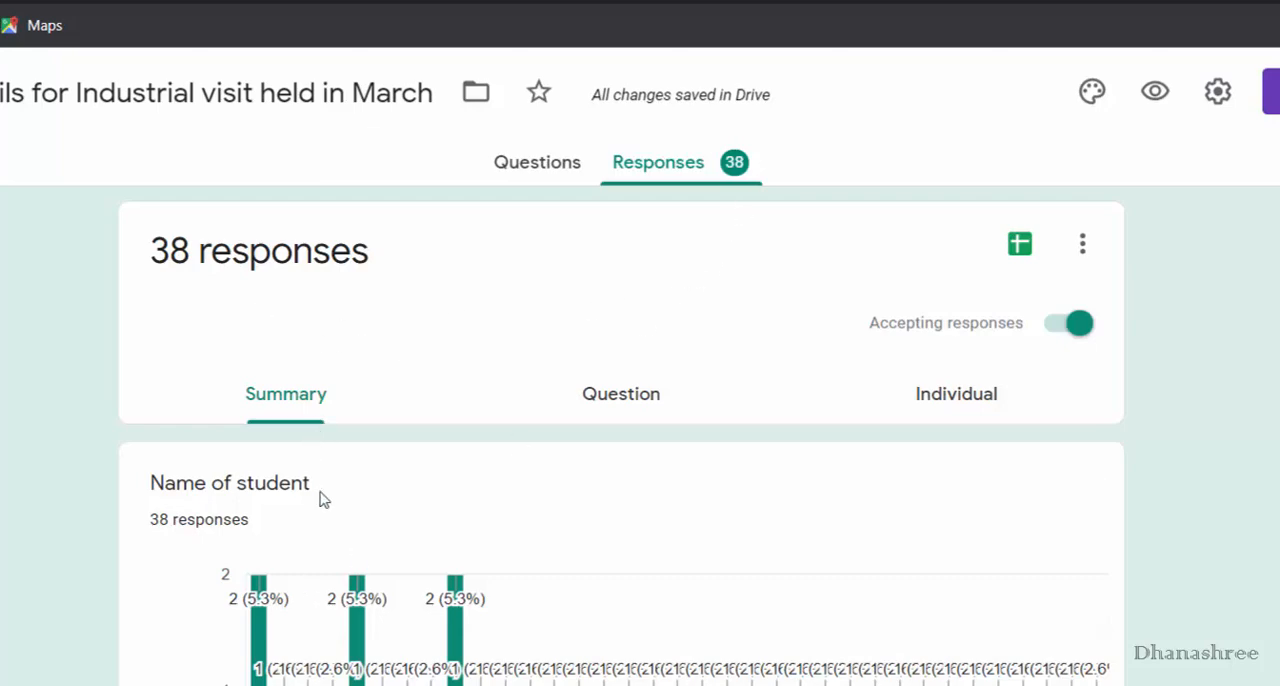
scroll(360, 585, down, 7)
scroll(360, 584, down, 3)
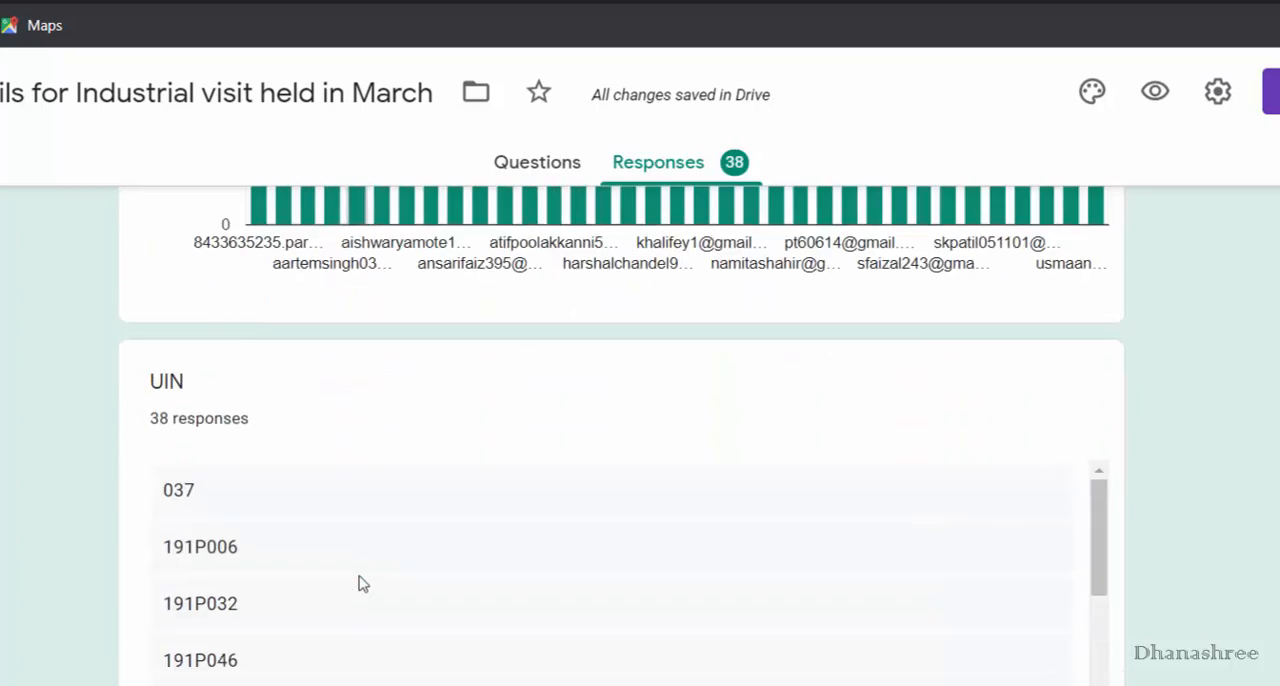
scroll(360, 584, down, 2)
drag(1097, 580, 1090, 684)
scroll(620, 435, down, 12)
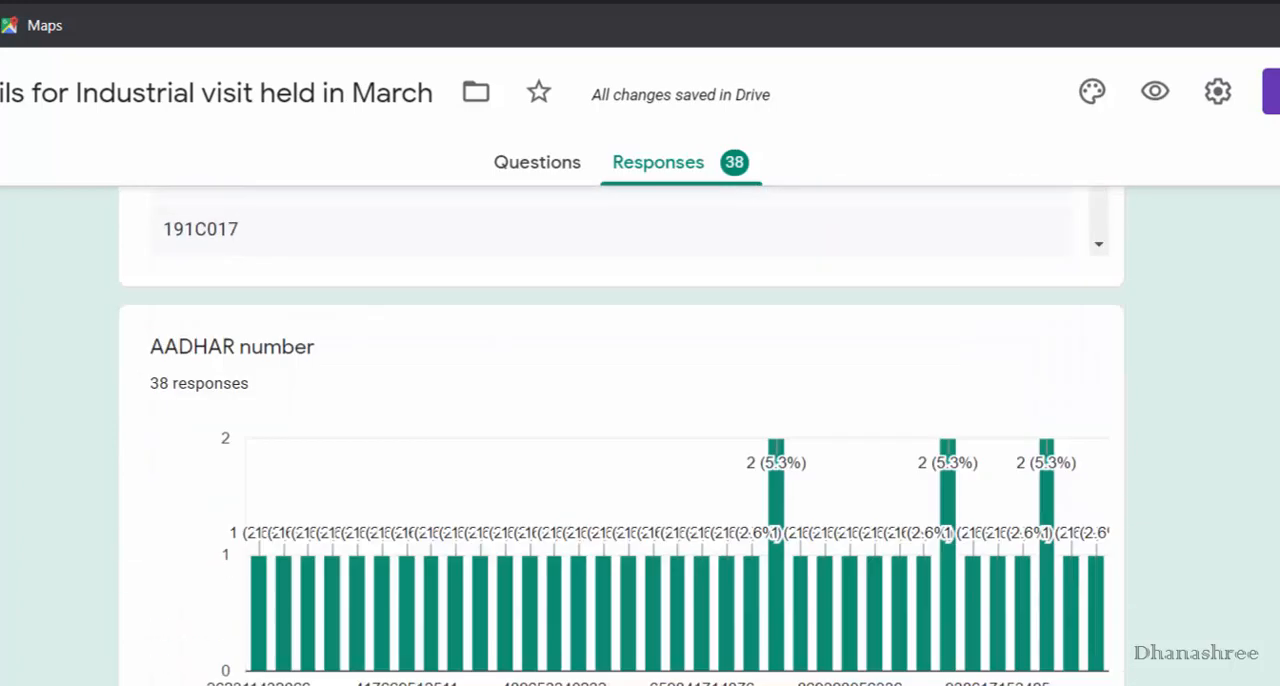
scroll(620, 435, down, 7)
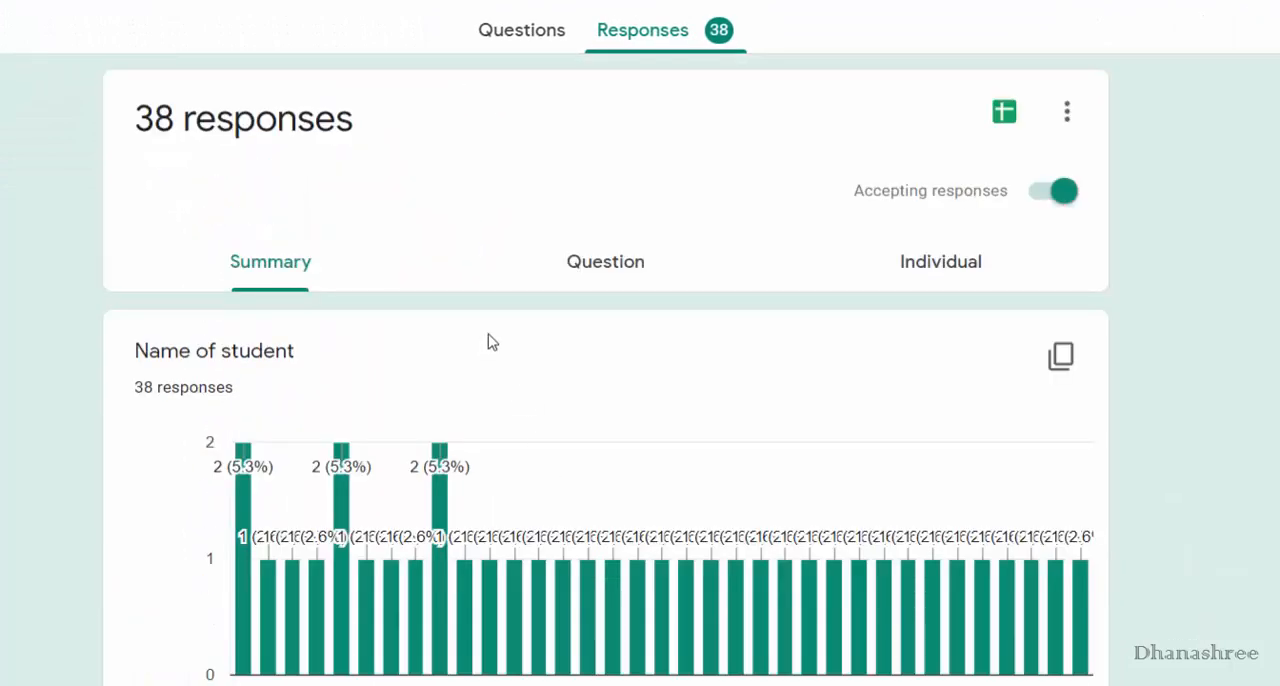
Review the responses grouped by question for Name of student, Email address and UIN.
click(608, 262)
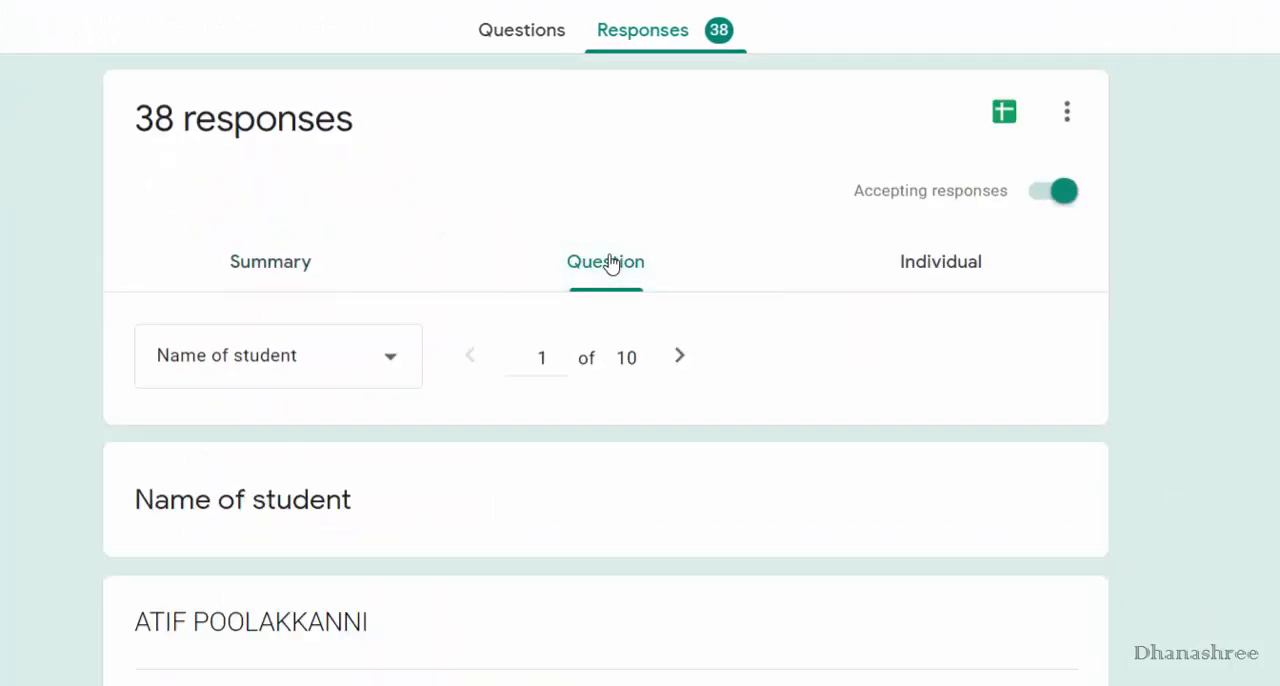
scroll(640, 506, down, 1)
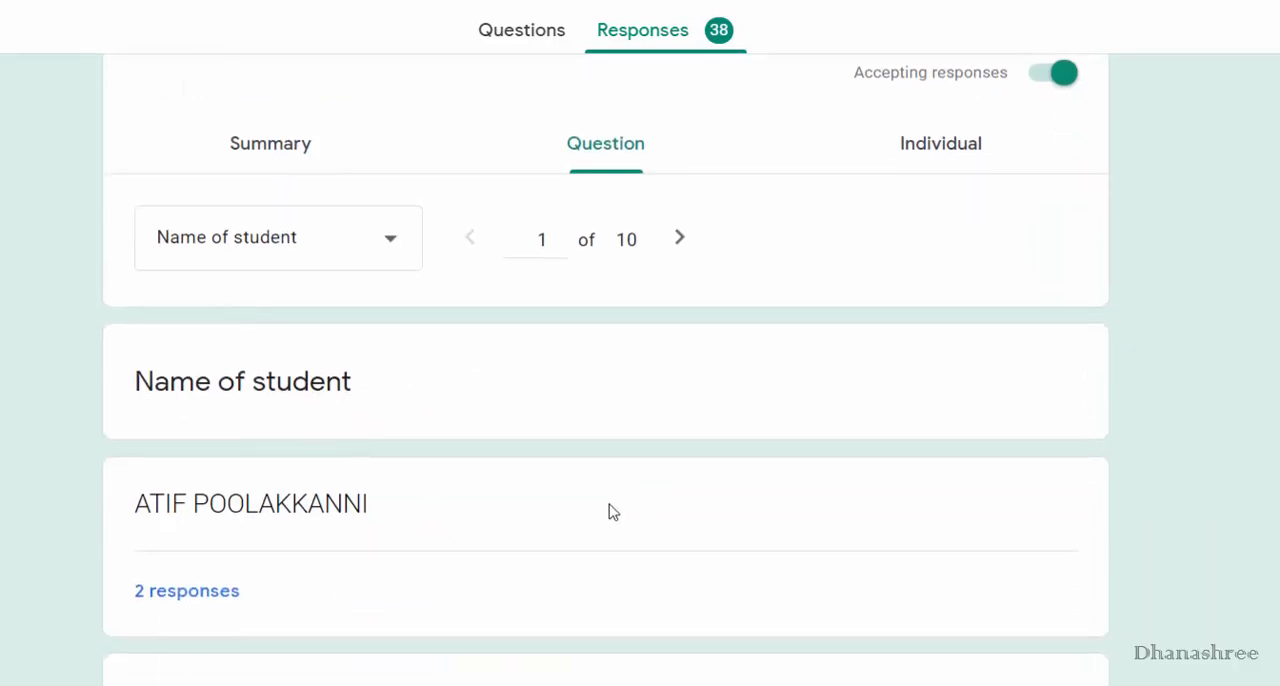
scroll(452, 457, down, 2)
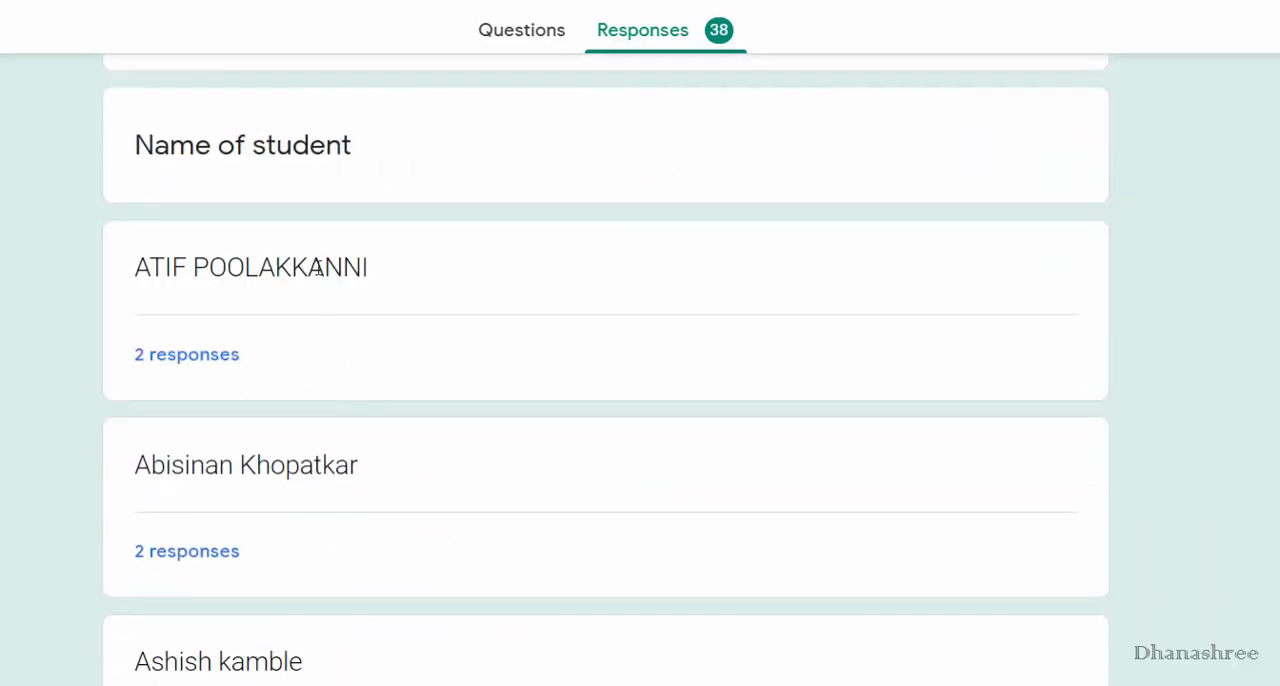
scroll(655, 497, up, 3)
scroll(140, 545, down, 15)
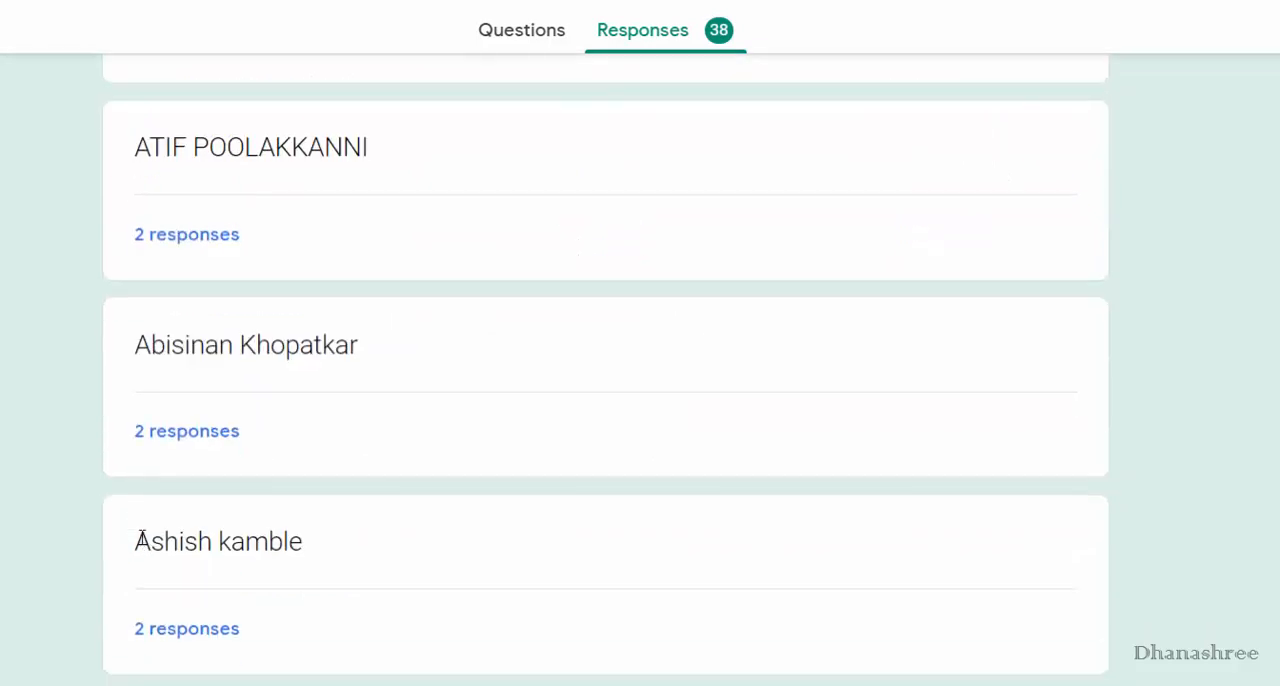
scroll(183, 603, up, 4)
scroll(1013, 624, up, 6)
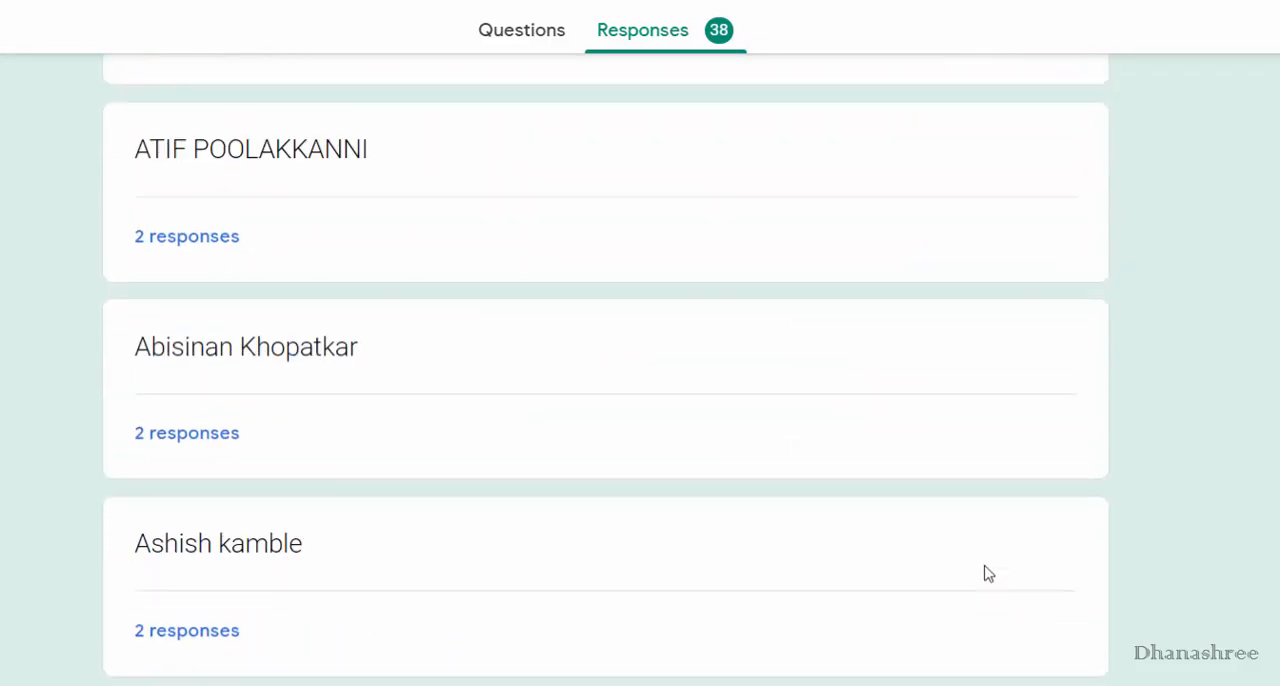
click(683, 360)
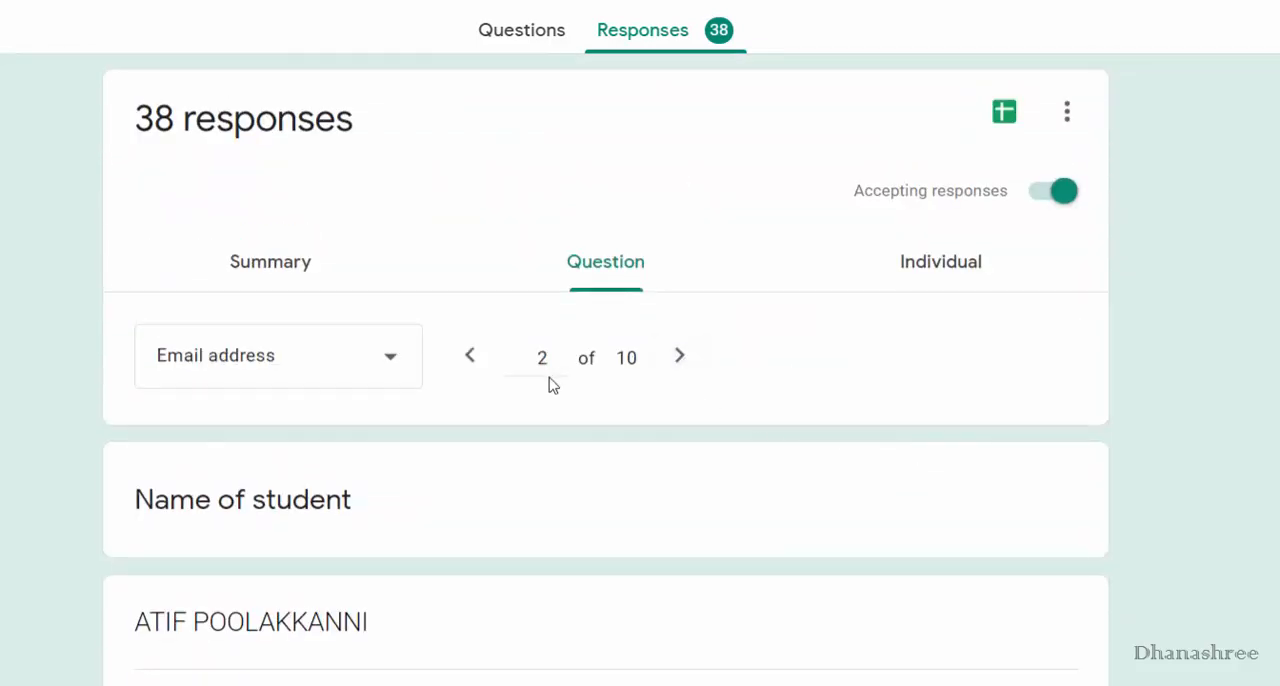
scroll(458, 637, down, 8)
scroll(458, 637, up, 8)
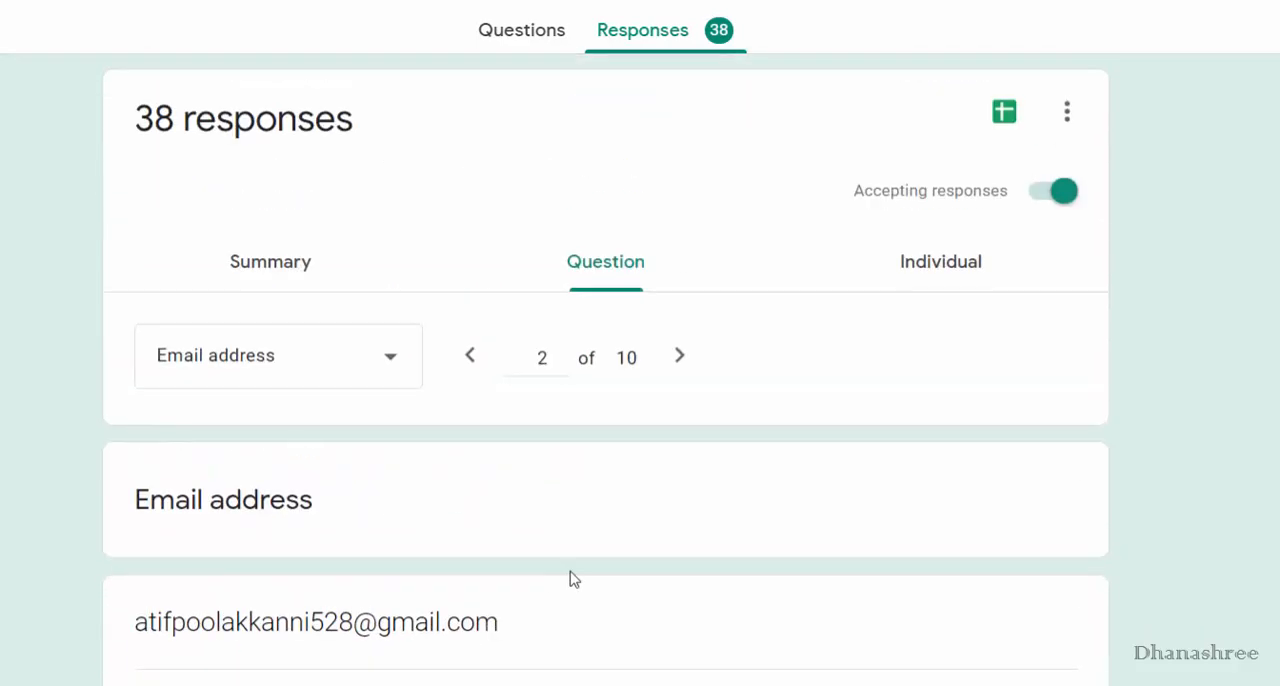
click(676, 360)
scroll(697, 538, down, 14)
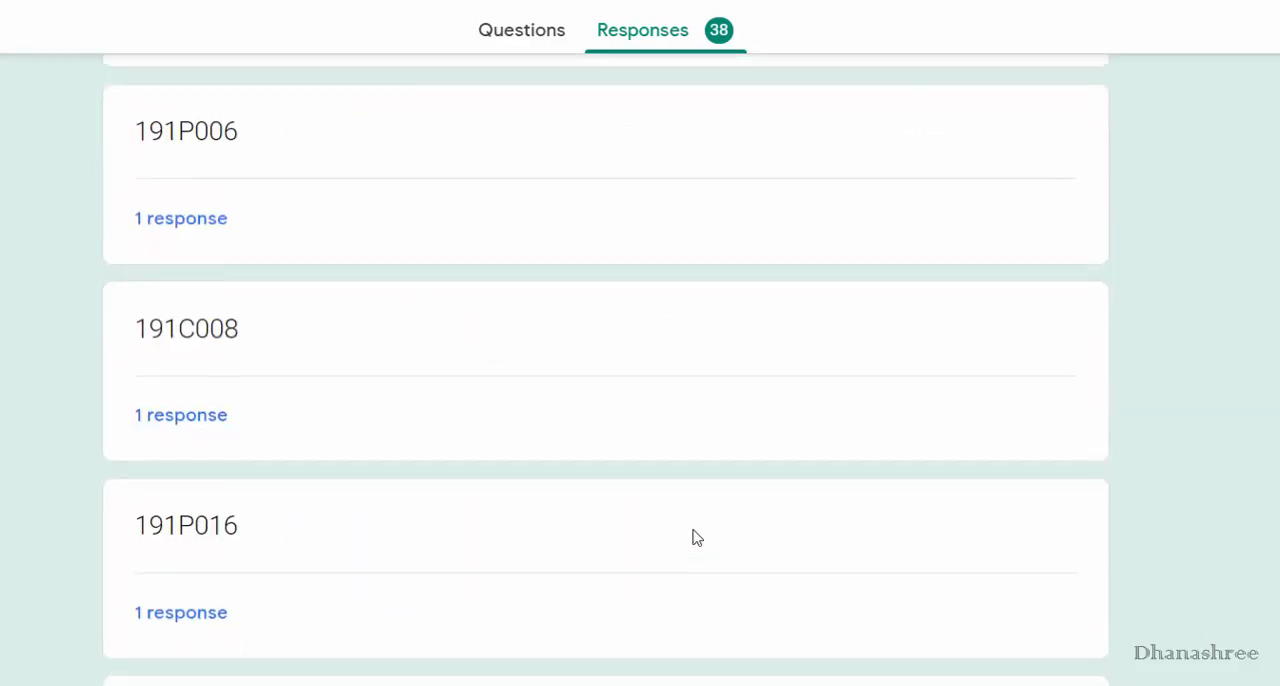
scroll(697, 538, up, 12)
scroll(697, 538, up, 2)
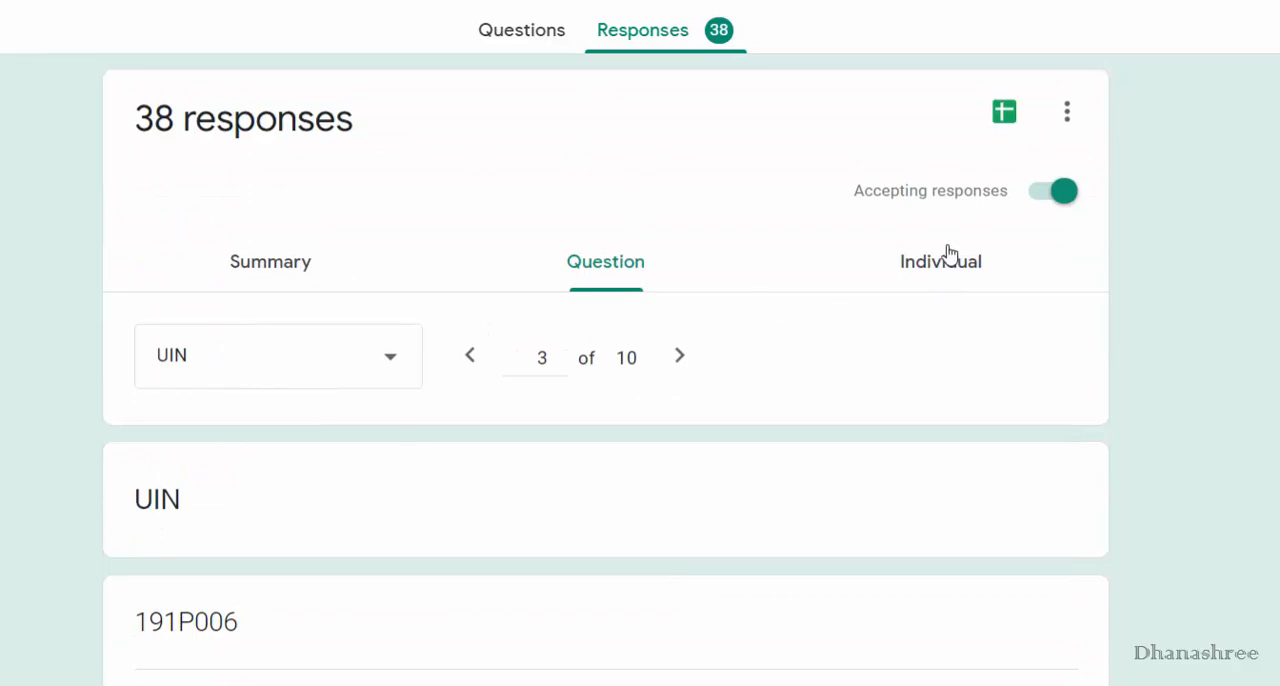
Switch to individual responses and read through the first student's submission.
click(937, 278)
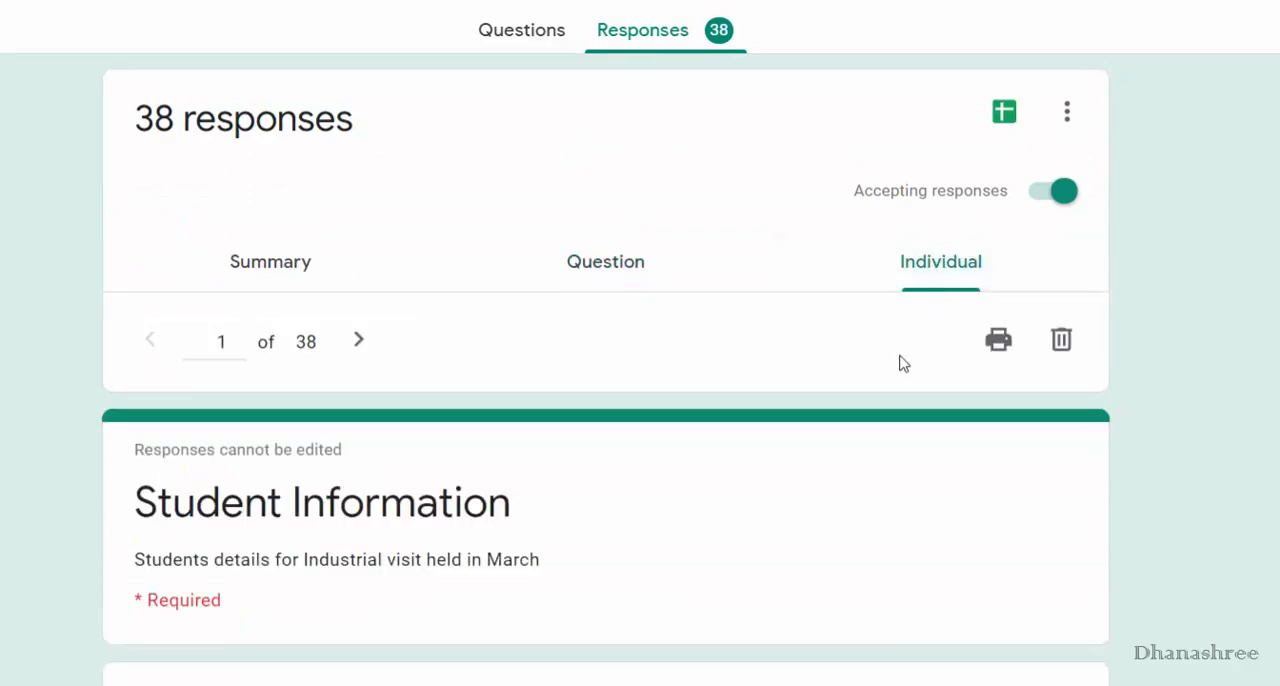
scroll(898, 364, down, 10)
scroll(898, 364, down, 8)
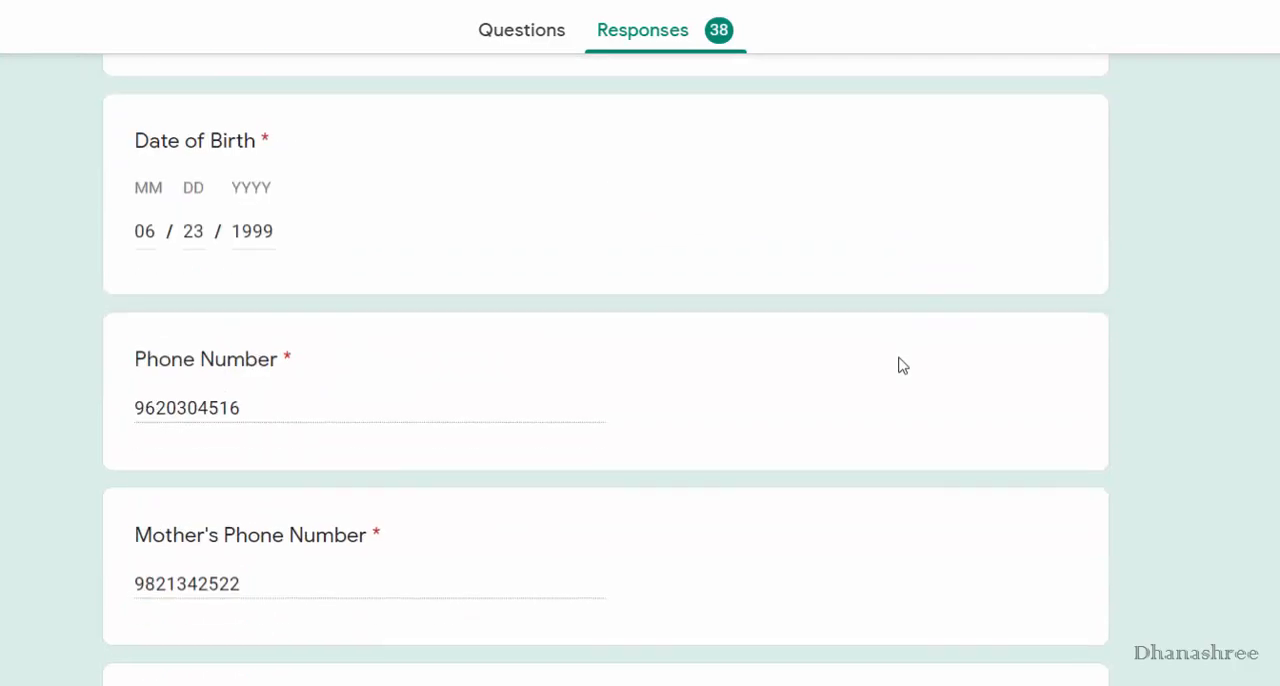
scroll(898, 364, up, 5)
scroll(898, 364, up, 10)
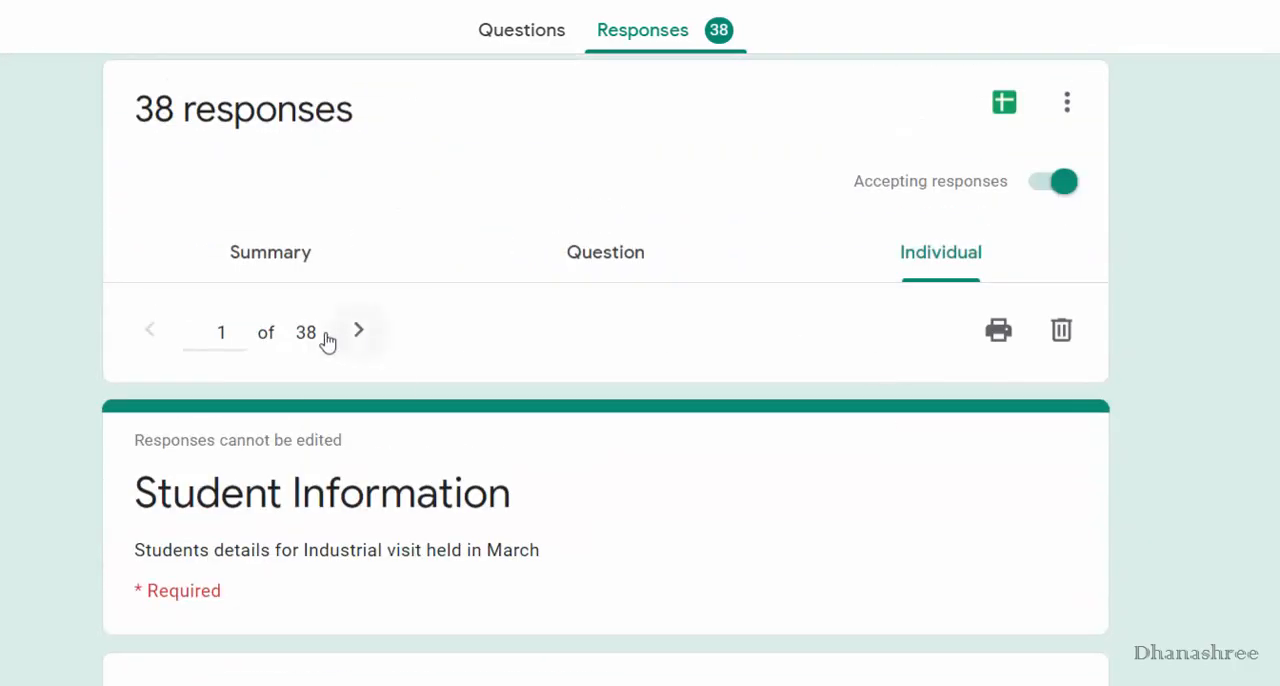
Jump to individual response 10, look through its answers, and advance to response 11.
double_click(222, 333)
text(10)
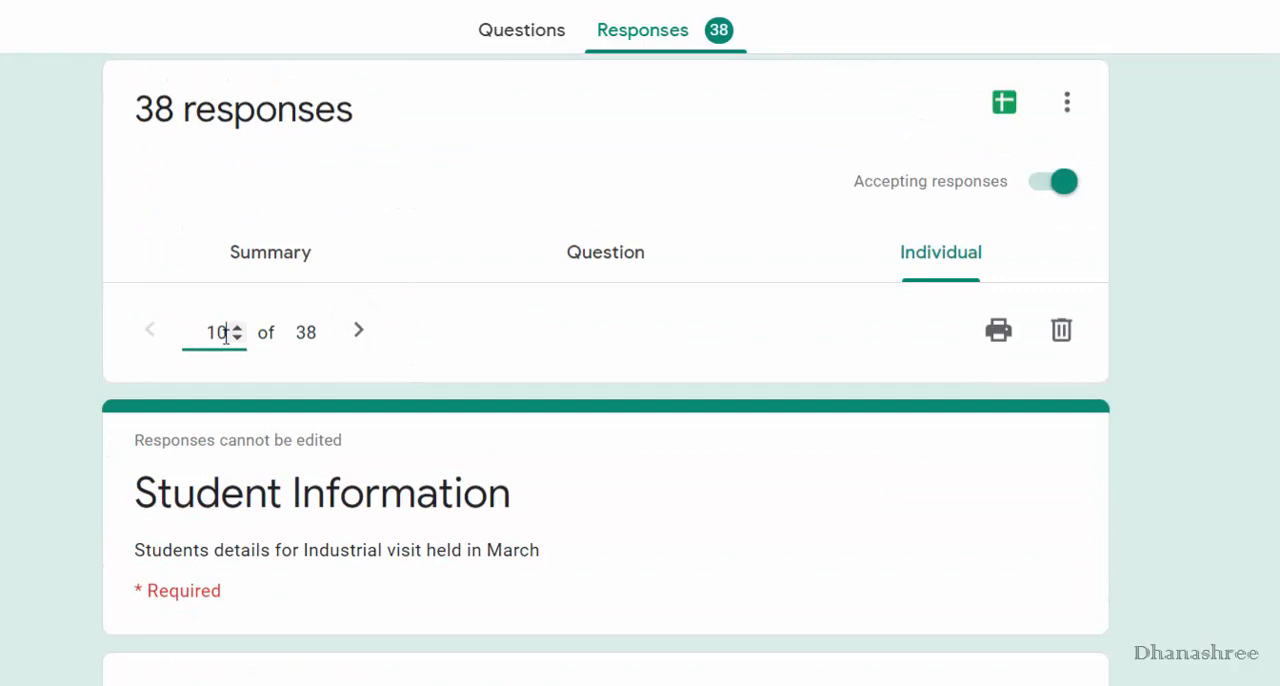
click(370, 331)
click(140, 334)
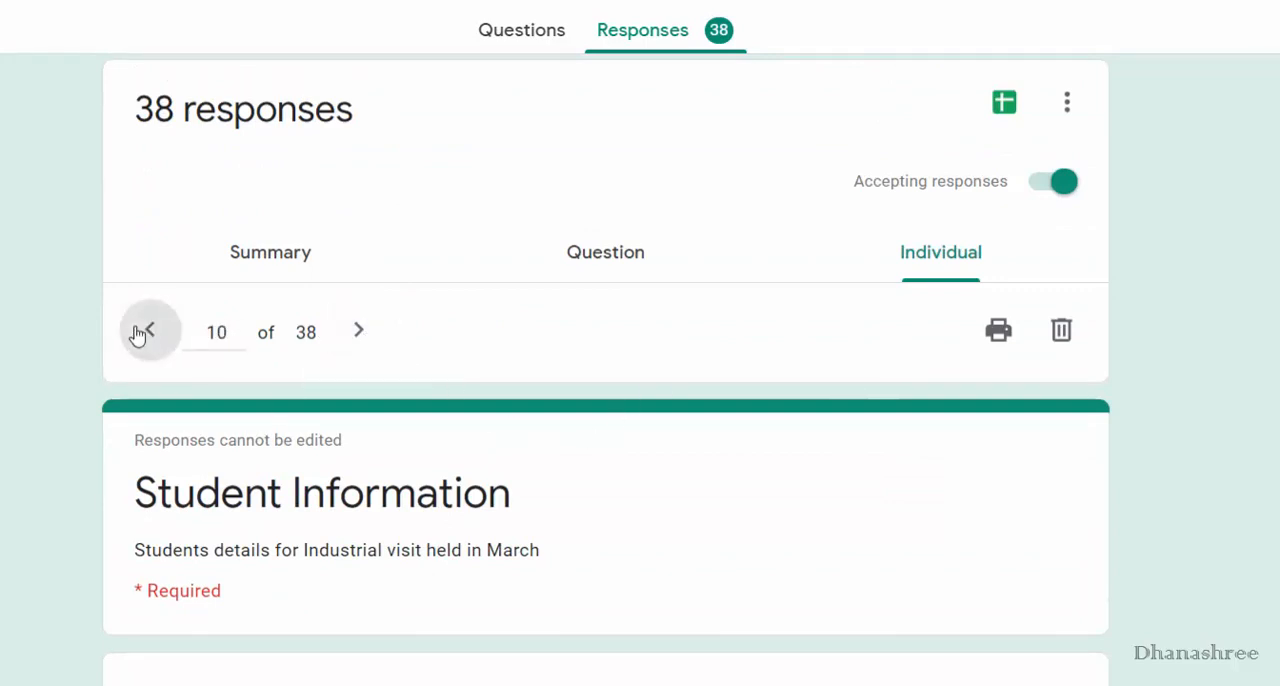
scroll(289, 520, down, 1)
scroll(289, 520, down, 5)
scroll(97, 514, up, 2)
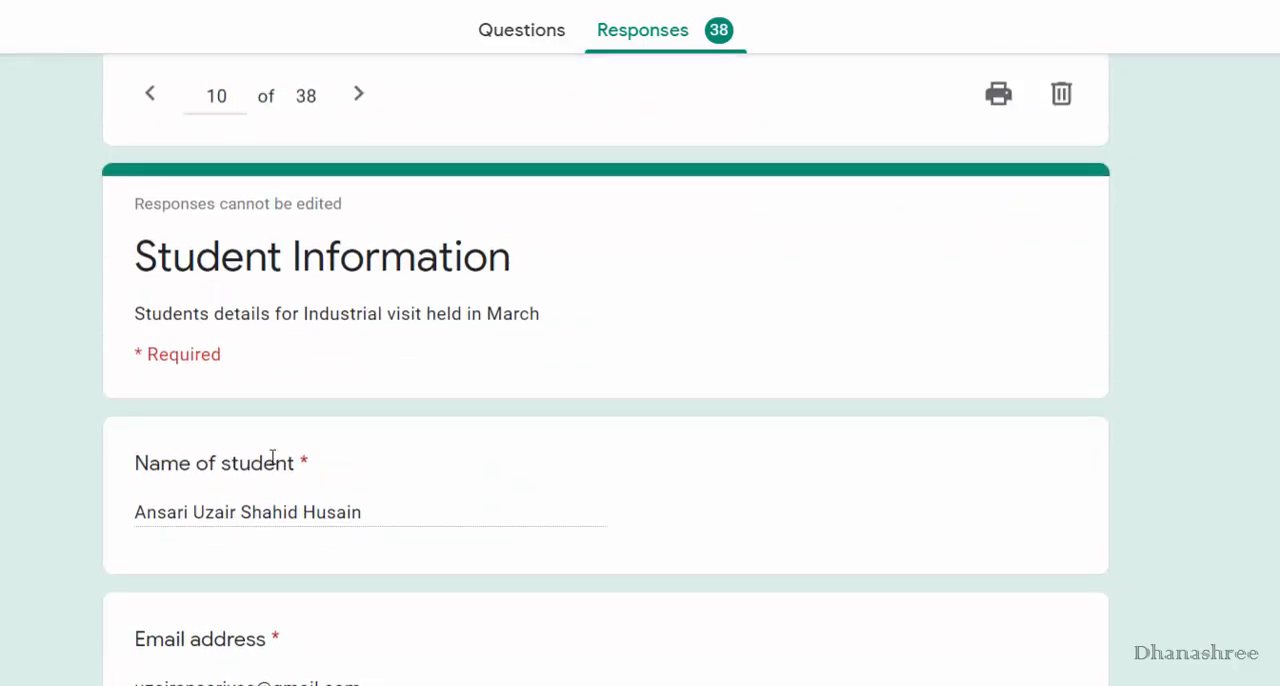
click(358, 95)
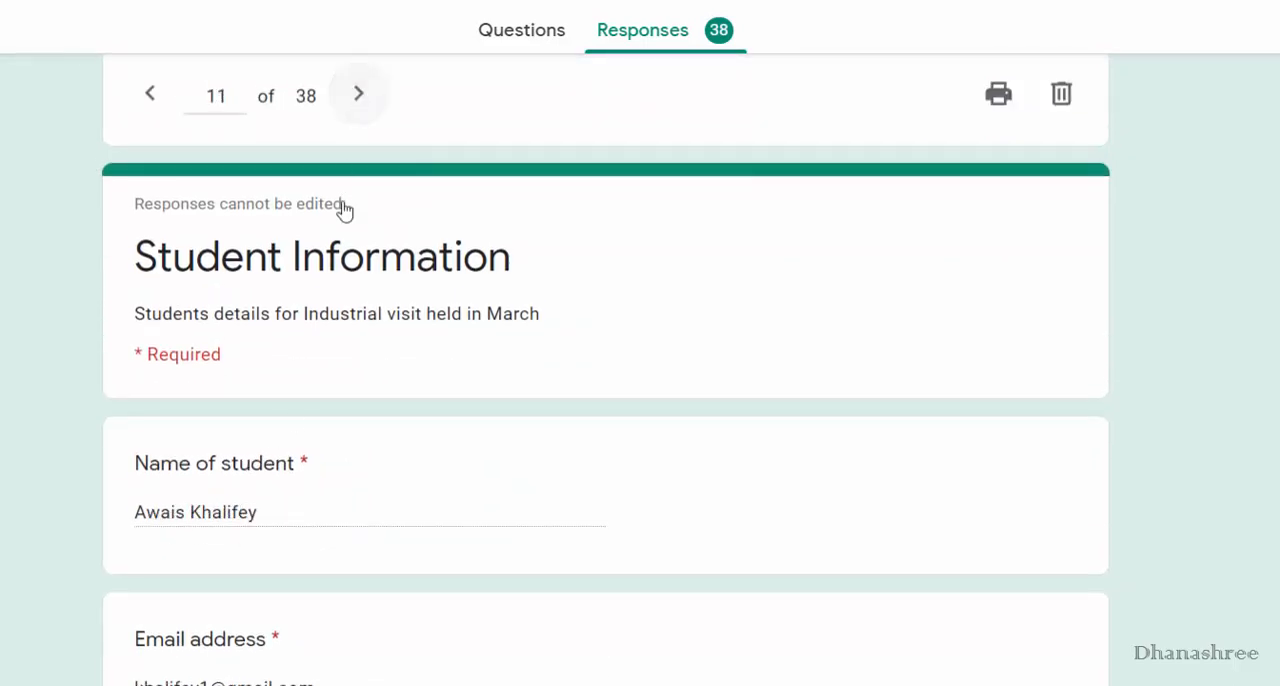
scroll(494, 483, up, 3)
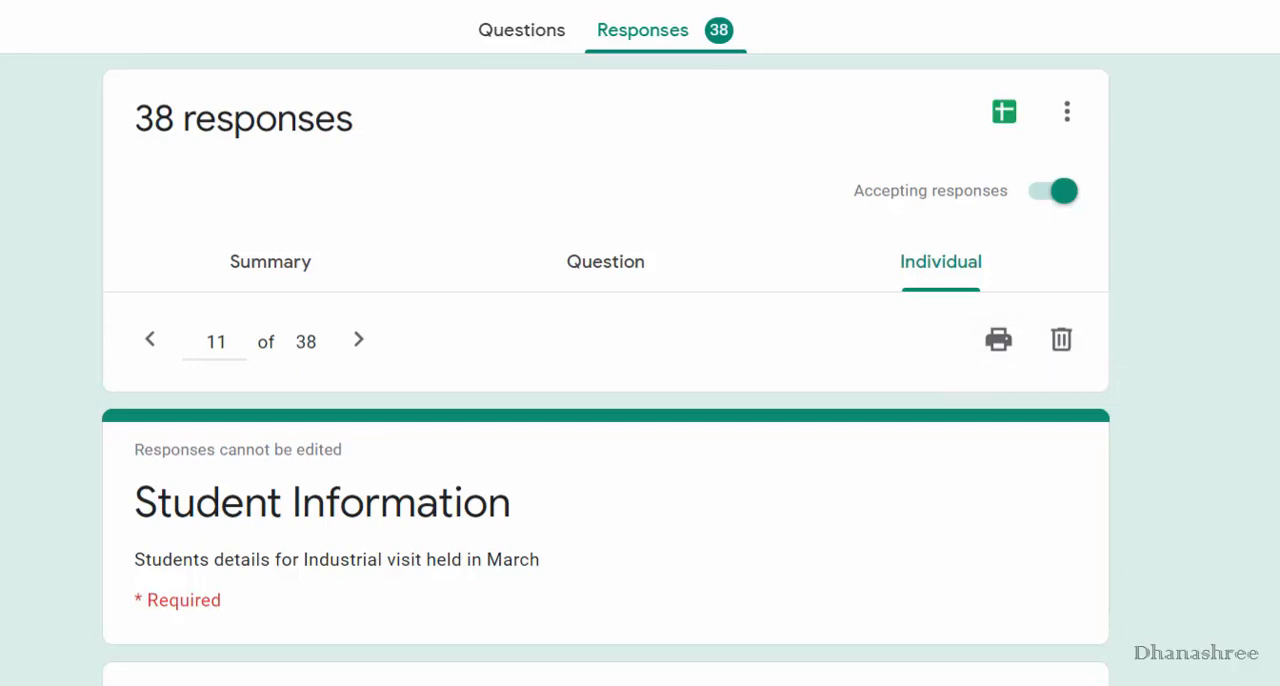
Open the form's responses in the linked spreadsheet and create a filter on its columns.
click(1011, 126)
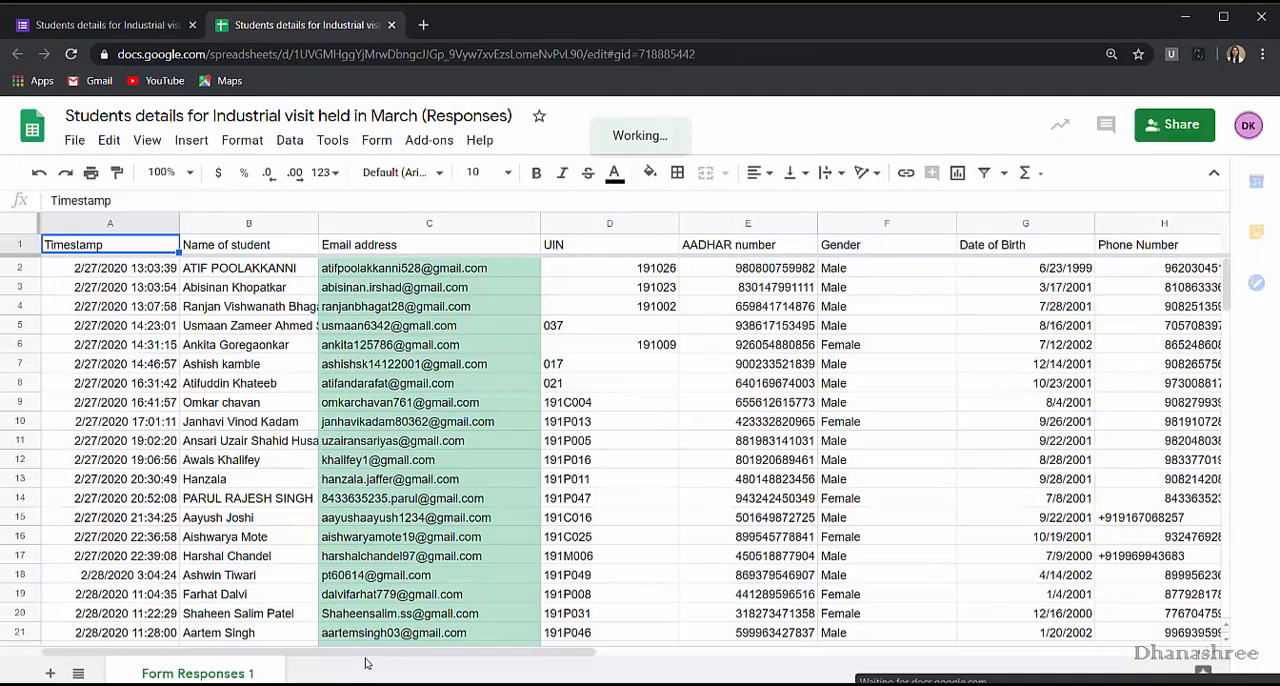
mouse_move(365, 655)
mouse_down()
mouse_move(744, 683)
mouse_move(366, 665)
mouse_up()
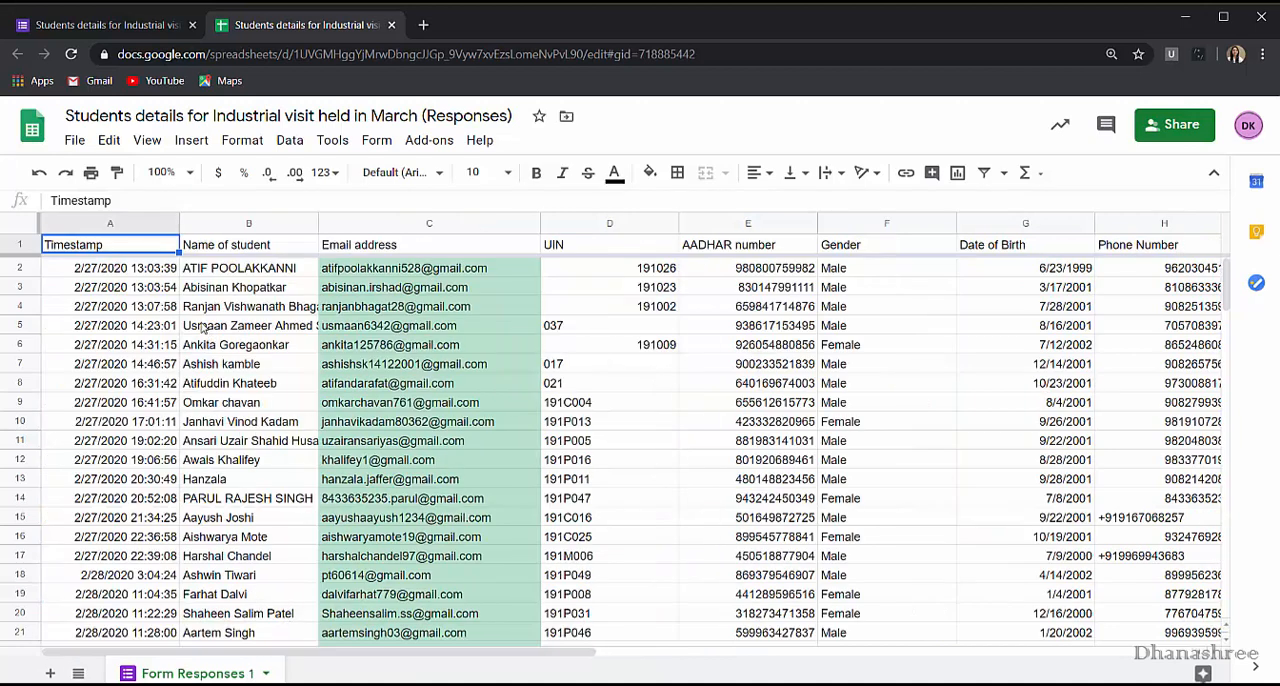
key(Right)
key(Right)
key(Right)
key(Right)
key(Right)
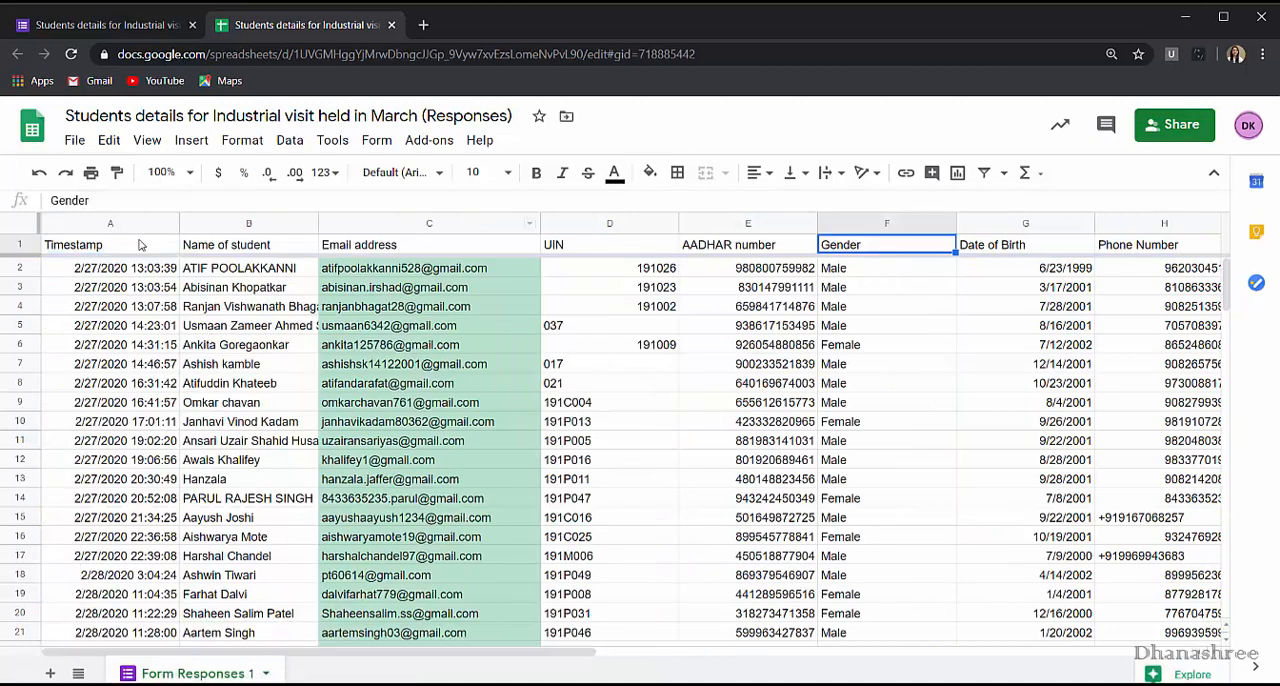
click(289, 141)
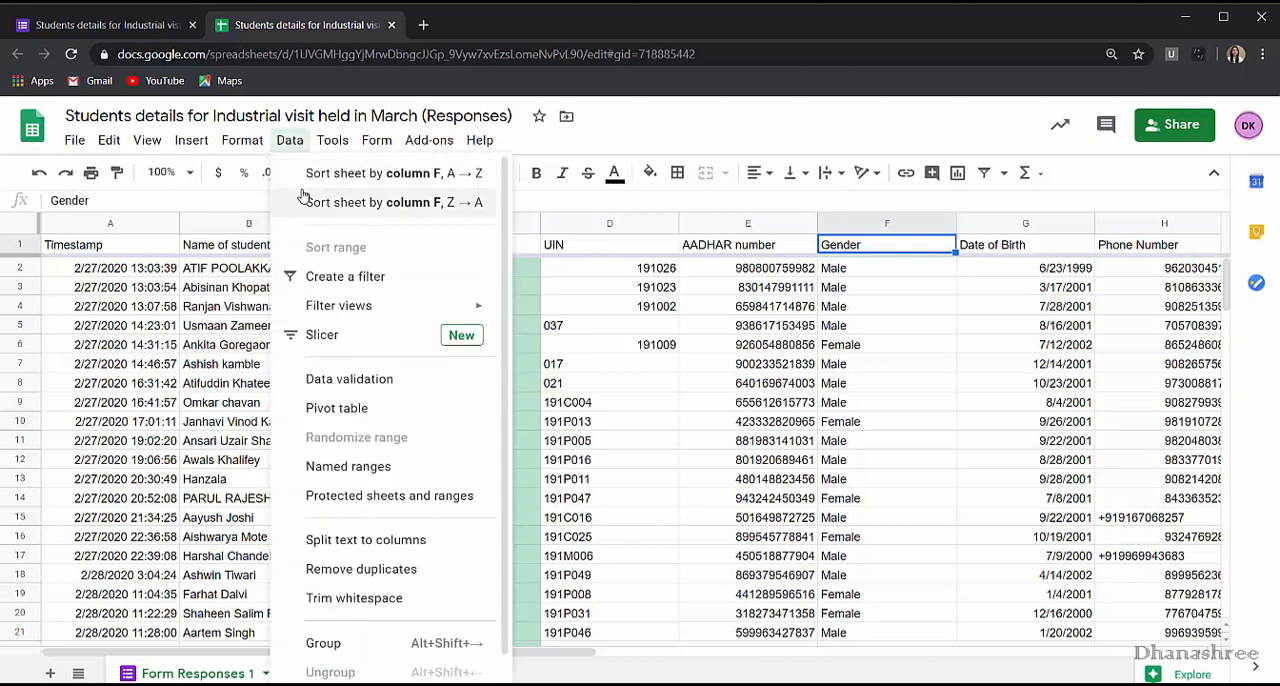
click(372, 277)
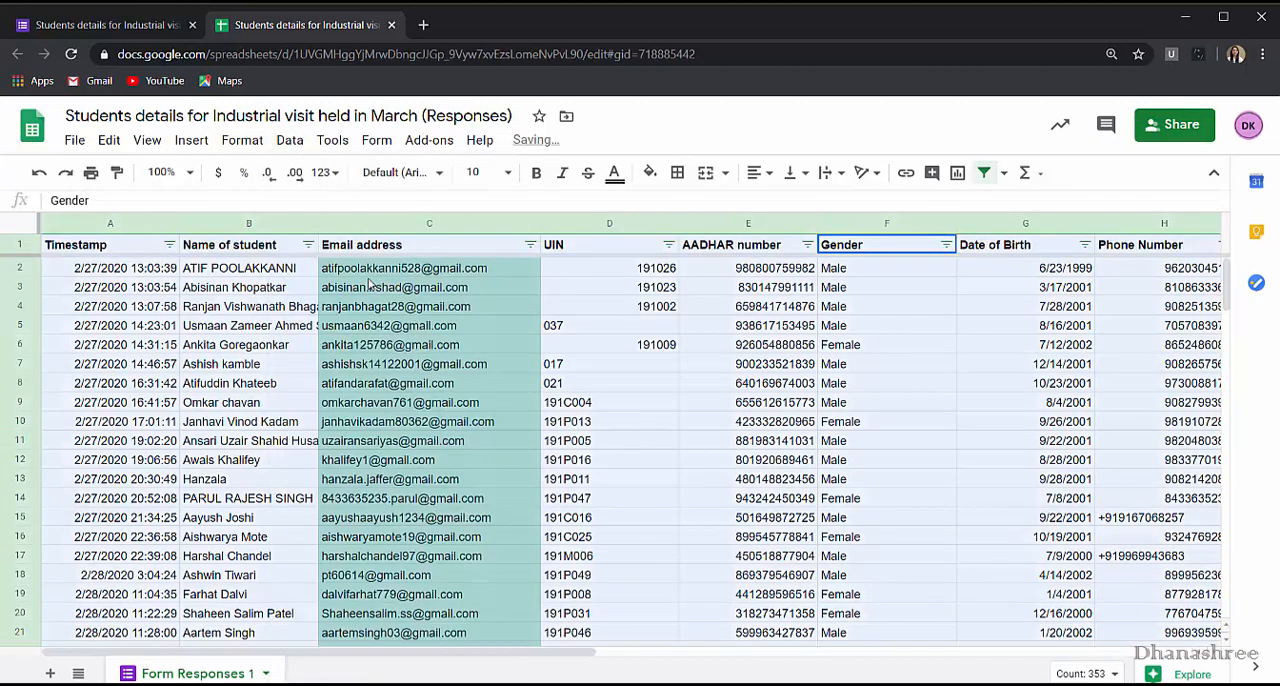
Filter the Gender column by values, excluding Female so that only Male responses are listed.
click(945, 244)
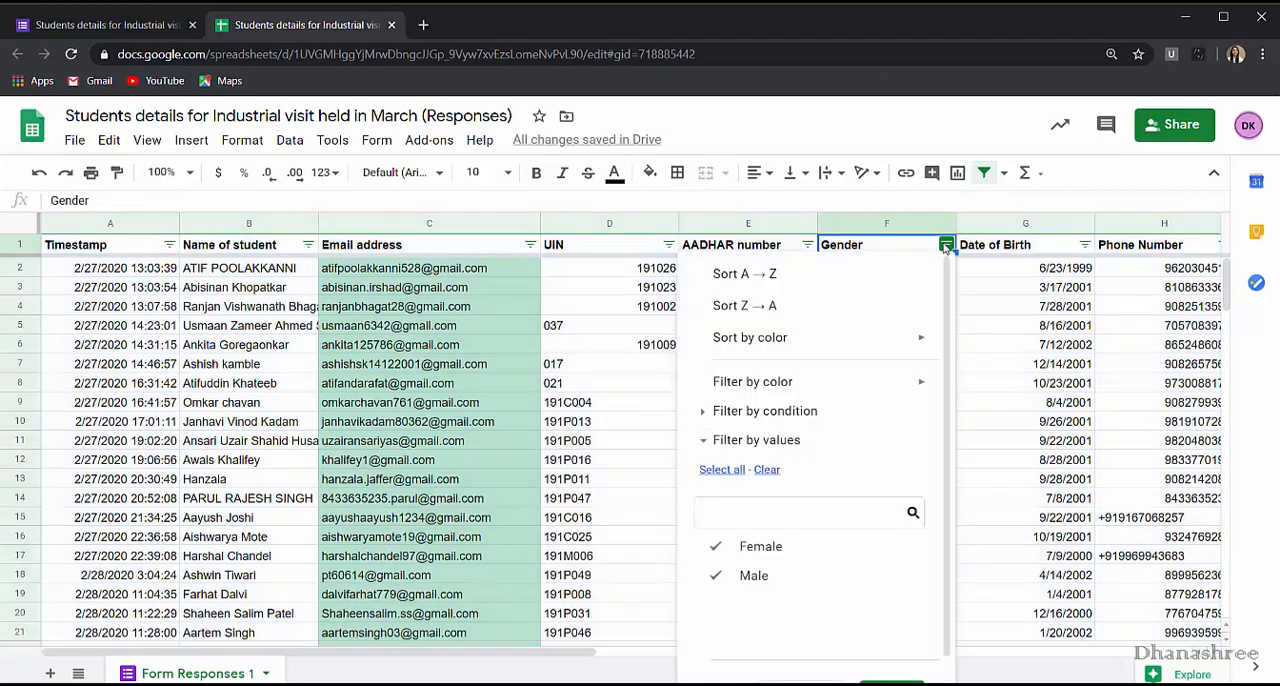
click(812, 548)
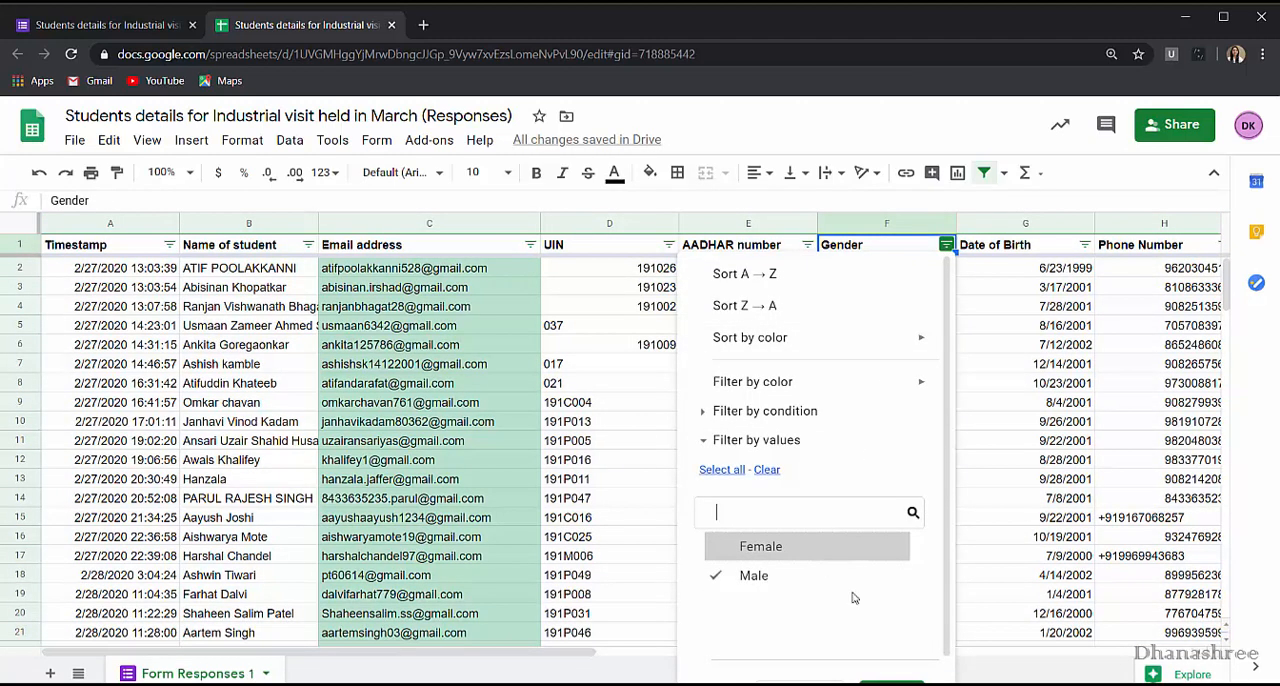
scroll(860, 600, down, 1)
click(891, 665)
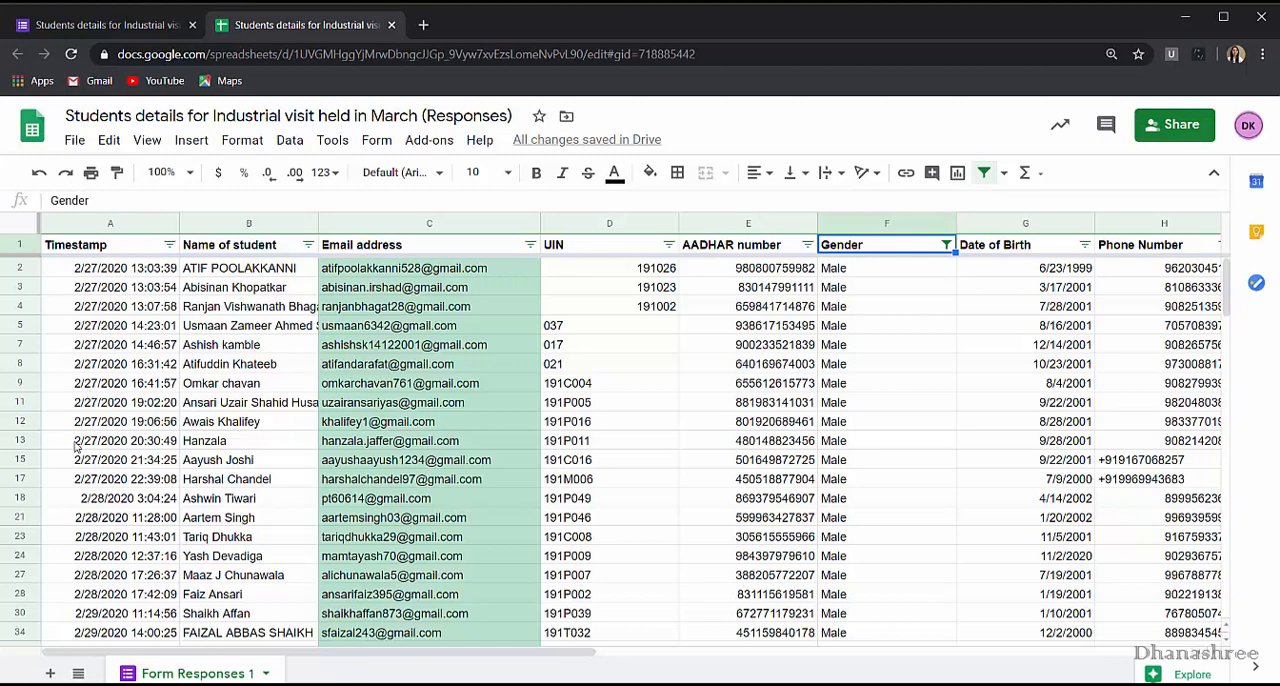
scroll(121, 565, down, 2)
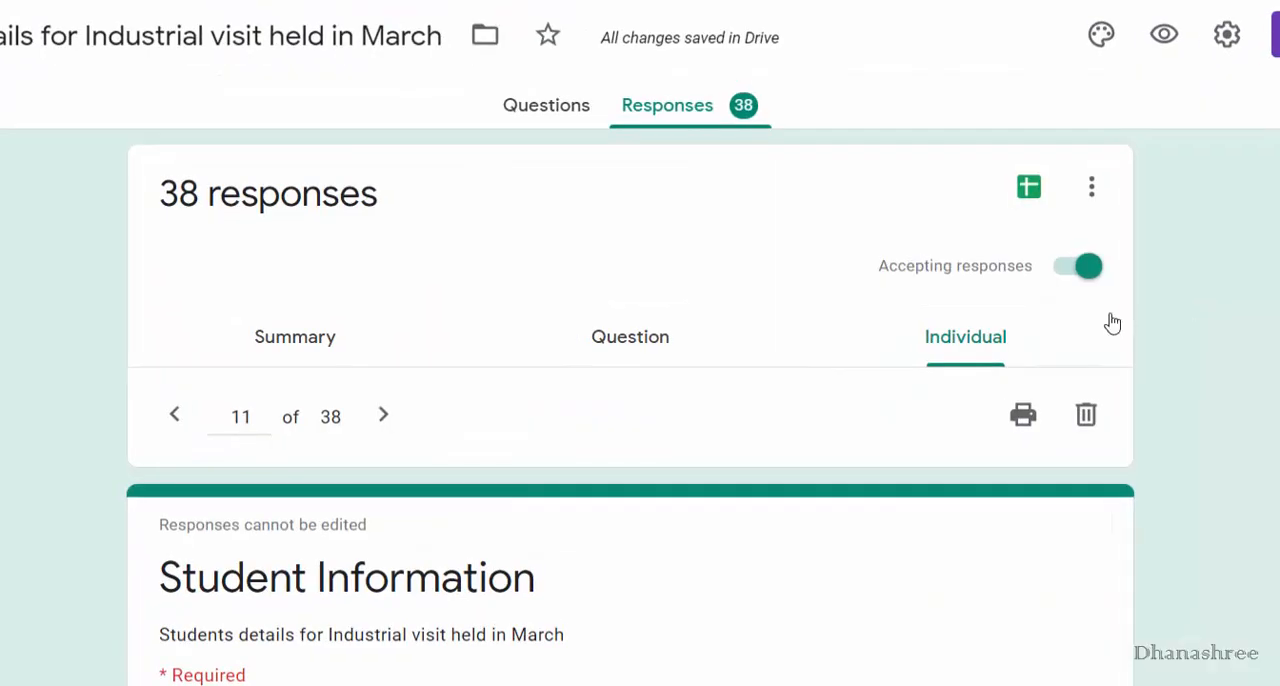
Stop the Industrial visit form from accepting responses.
click(1064, 272)
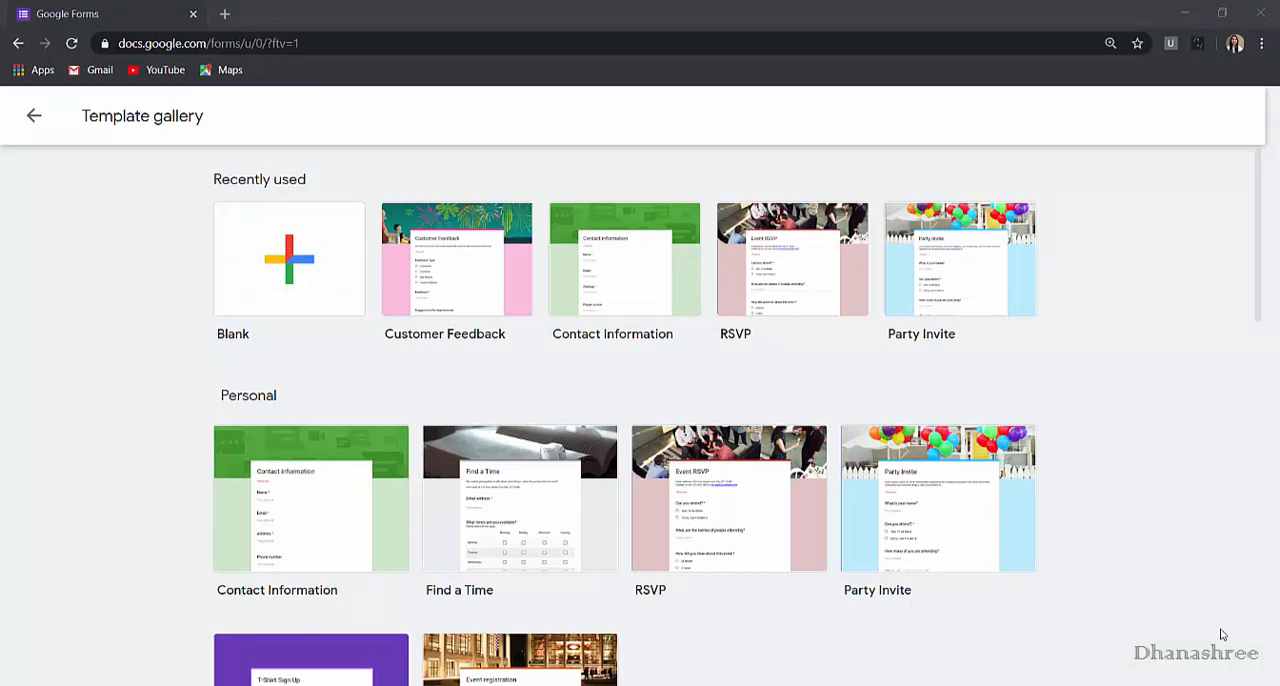
Create a form from the Party Invite template and change the "What is your name?" question to "name?".
click(921, 520)
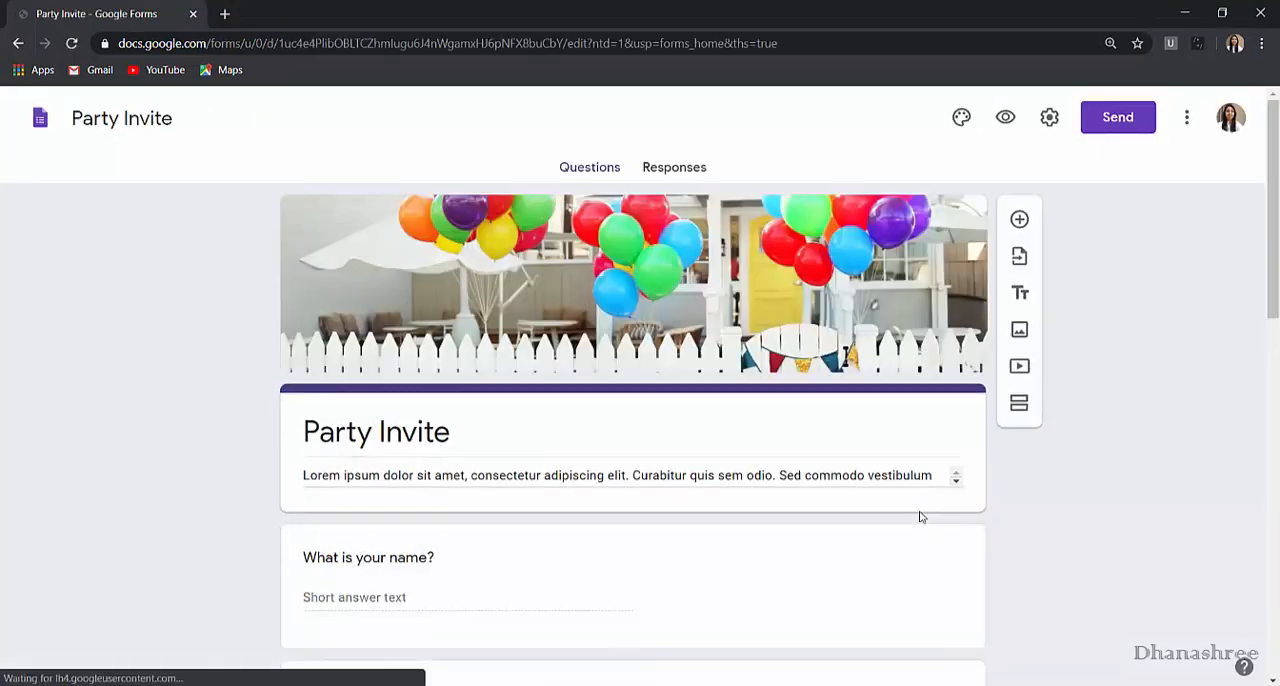
scroll(614, 553, down, 2)
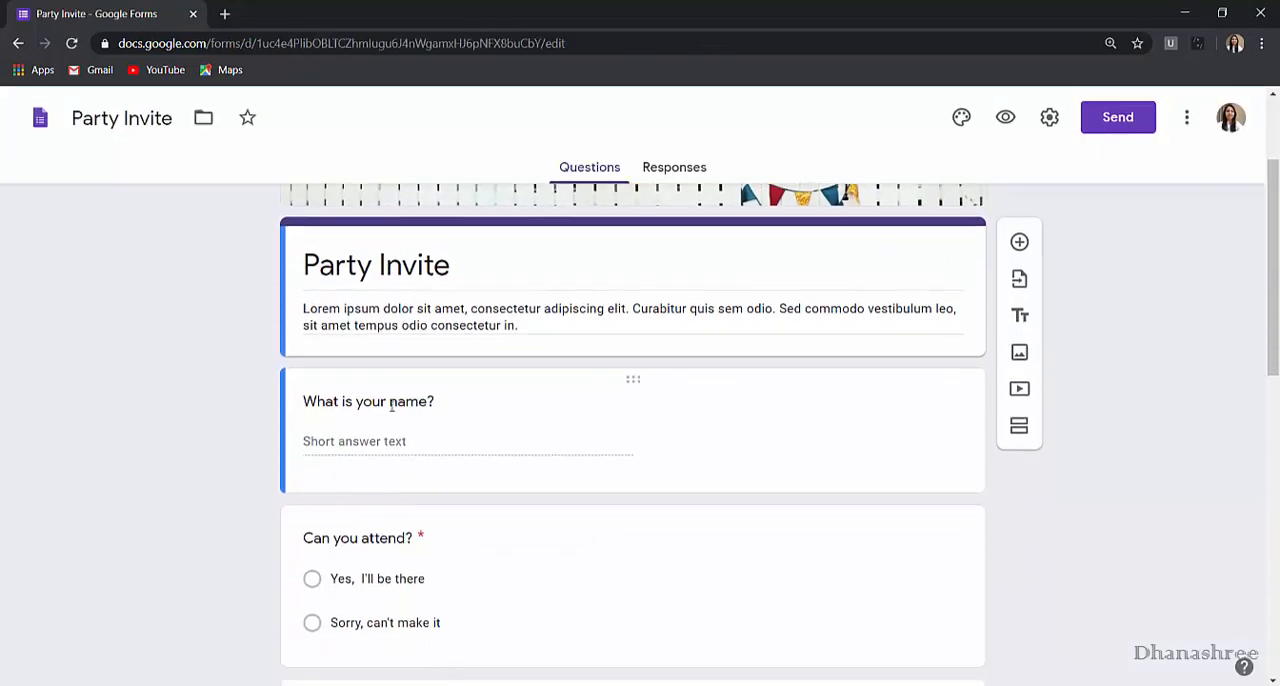
click(366, 417)
text(name?)
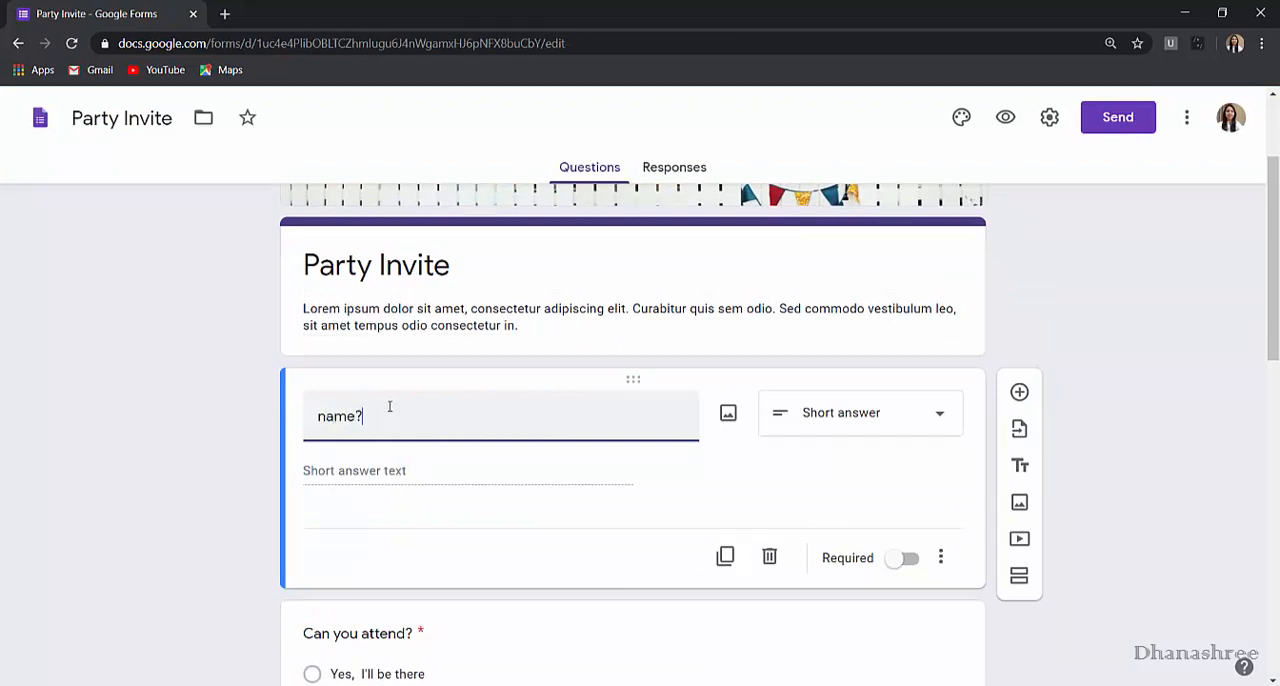
click(1155, 235)
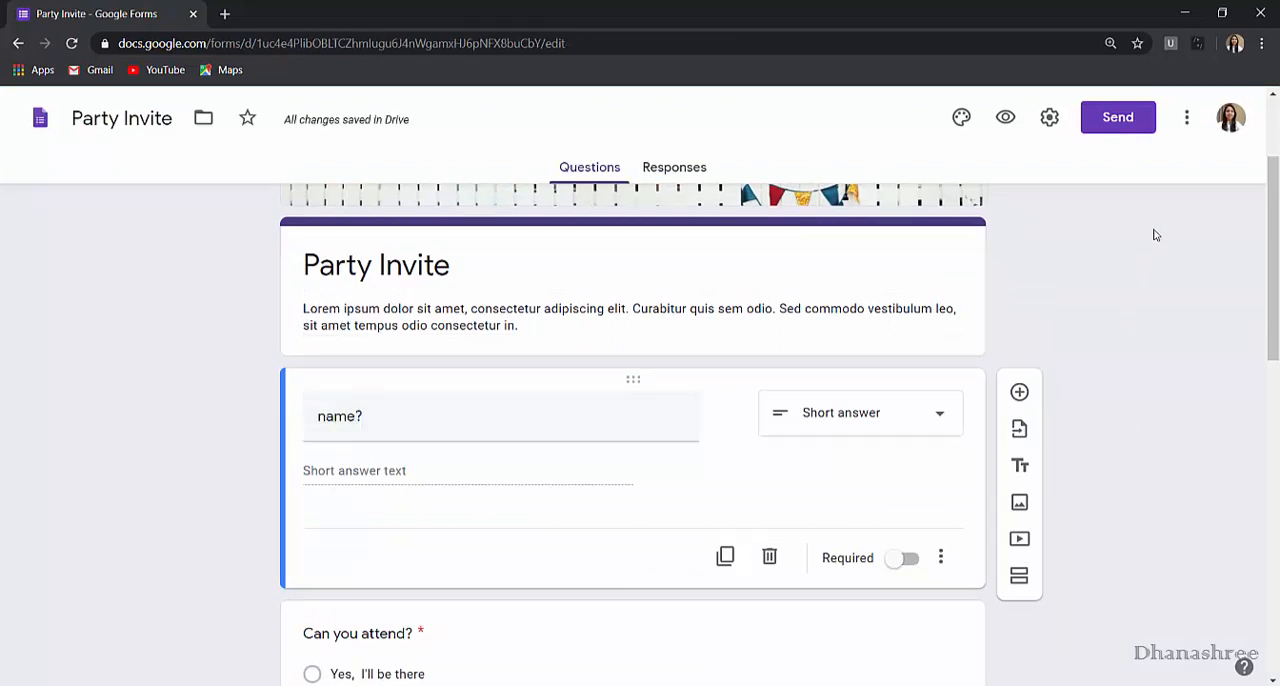
View the Party Invite form's Send form options, close them, and return to the beginning of the form.
click(1117, 117)
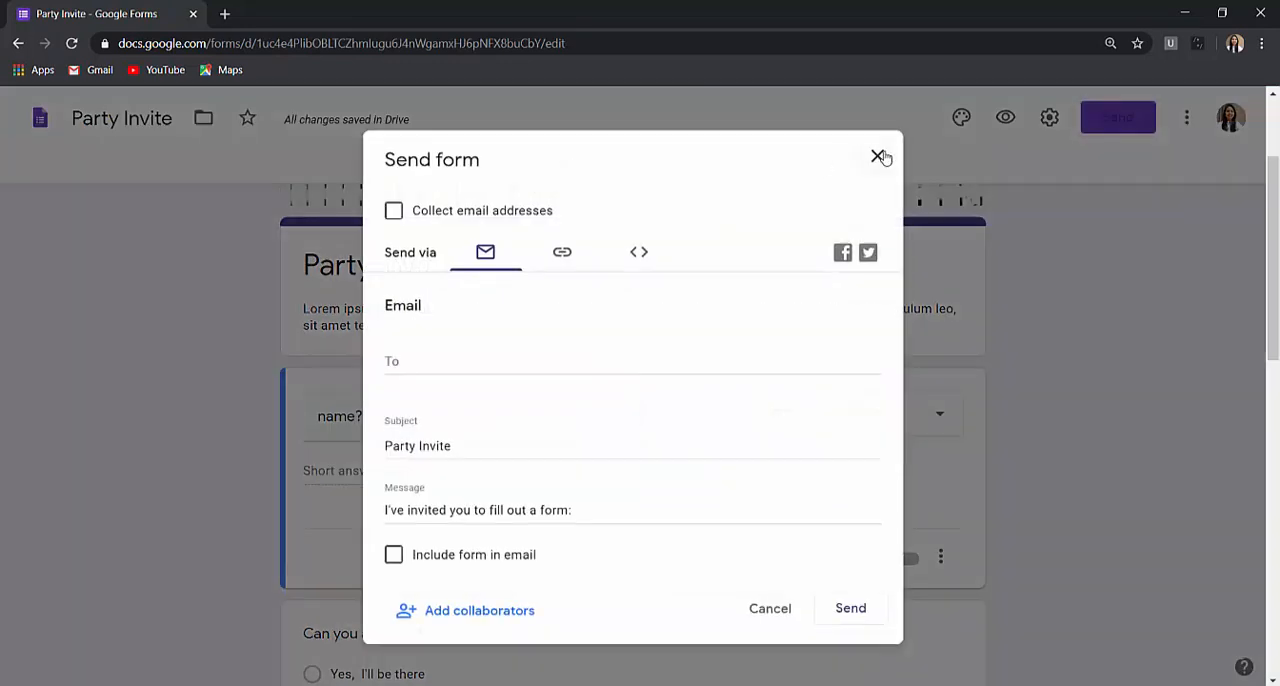
click(877, 156)
scroll(715, 290, up, 2)
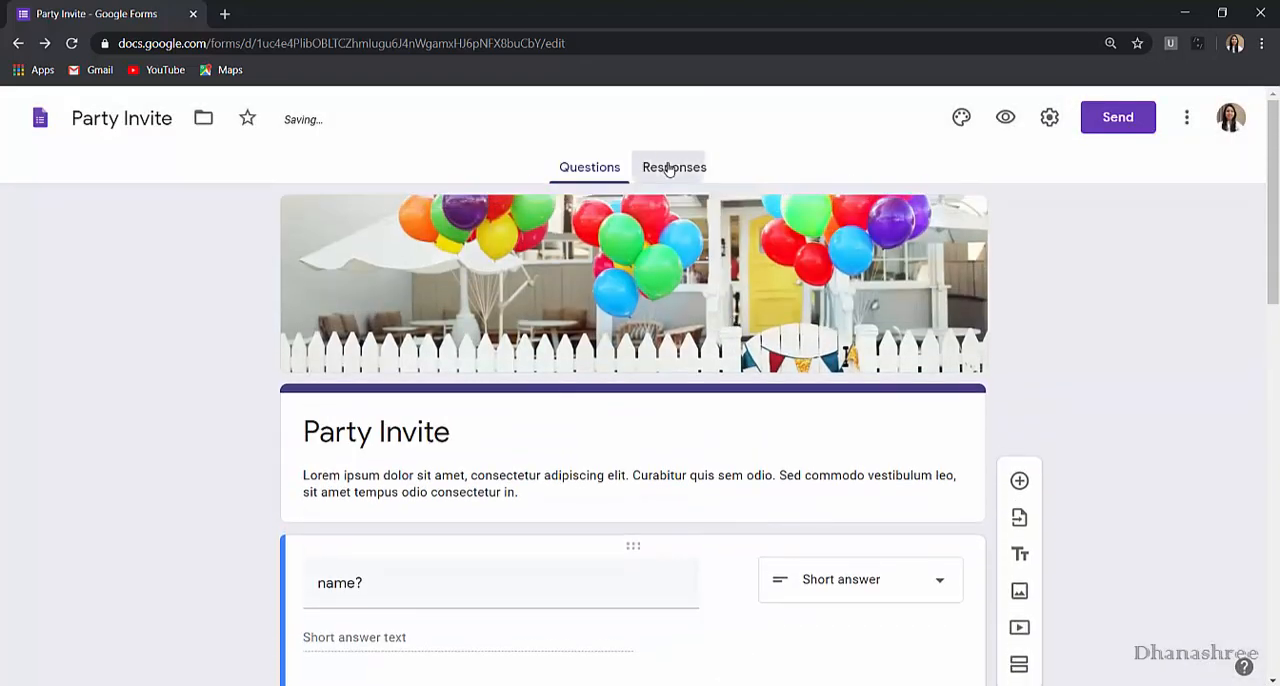